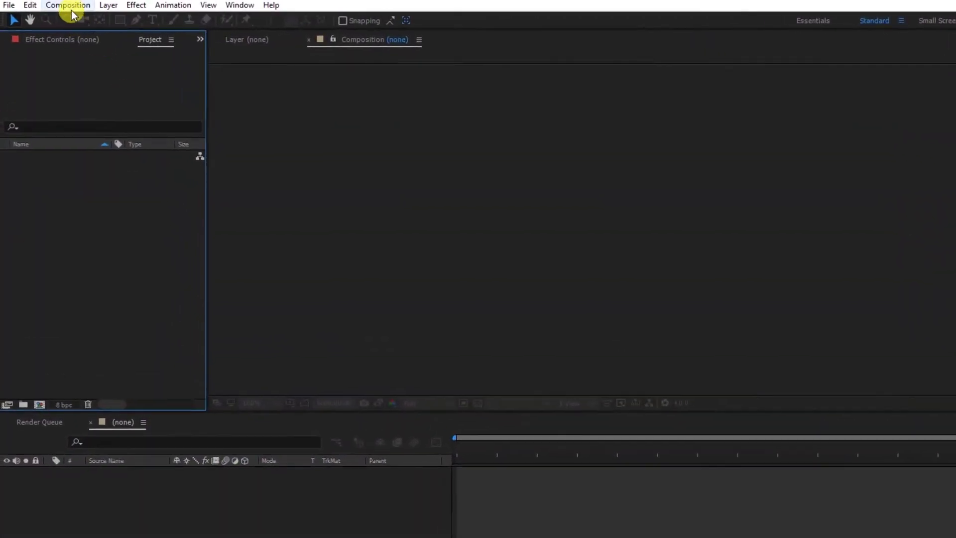
- Open the Composition menu to begin a new composition
click(71, 10)
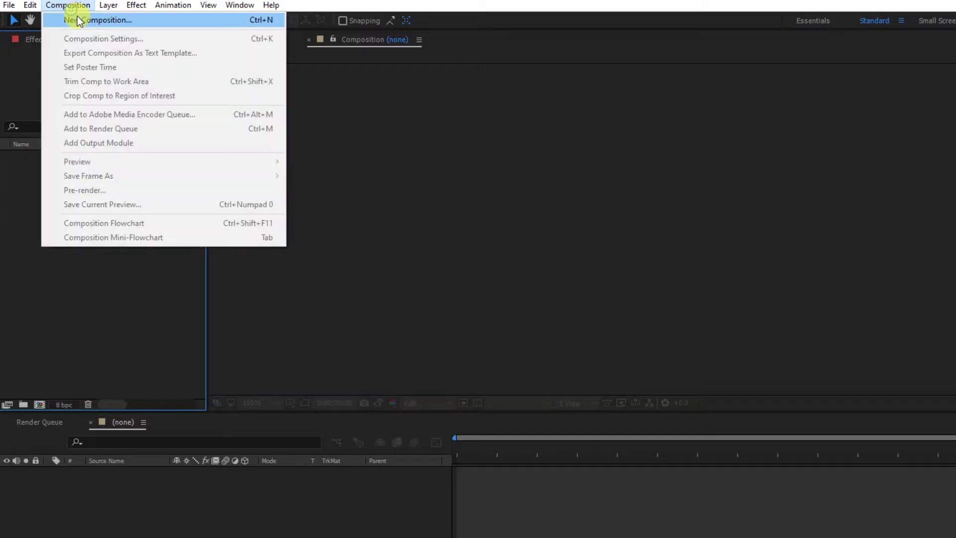
- Create a new 1920×1080 composition named Happy Diwali 3D
click(82, 22)
text(Happy Diwali 3D)
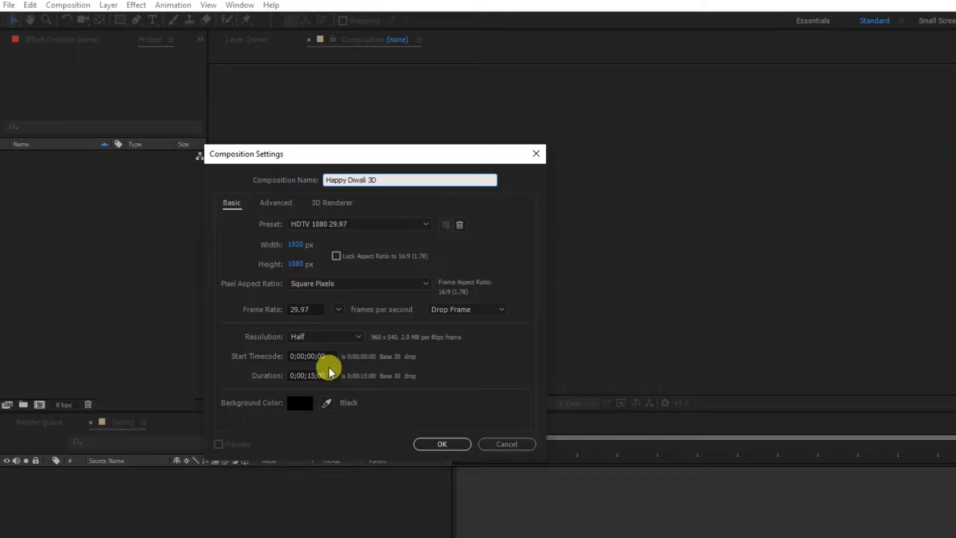
click(418, 442)
- Add a white solid layer named BG to the composition
right_click(244, 411)
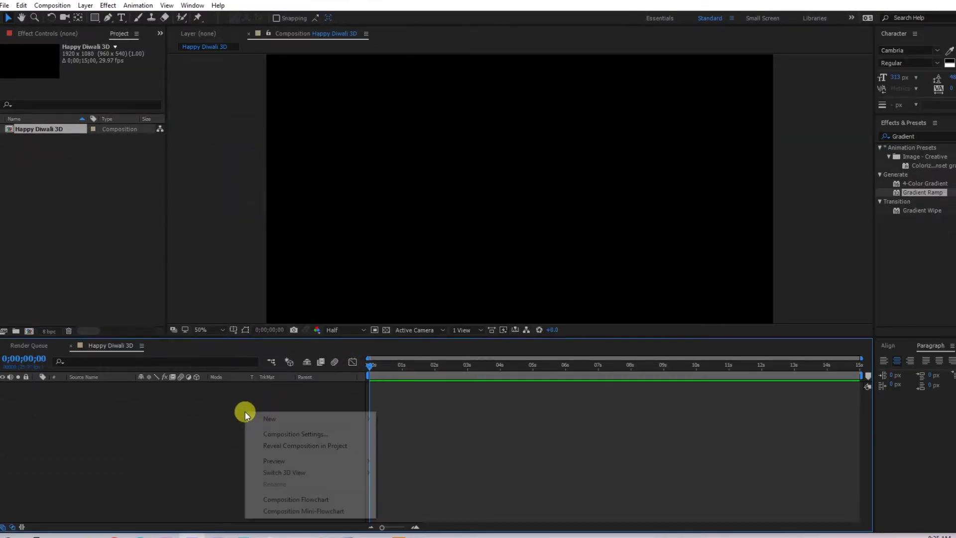
mouse_move(269, 418)
click(419, 442)
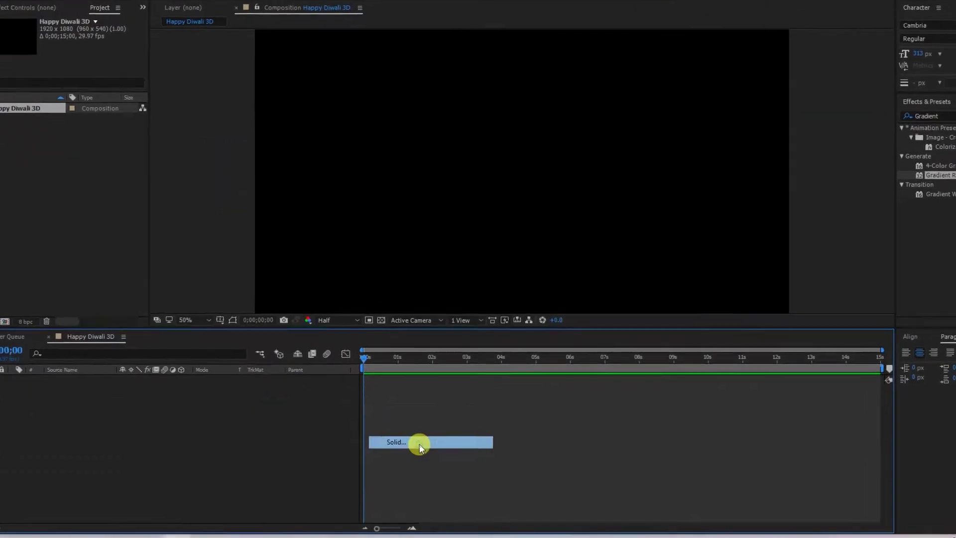
text(BG)
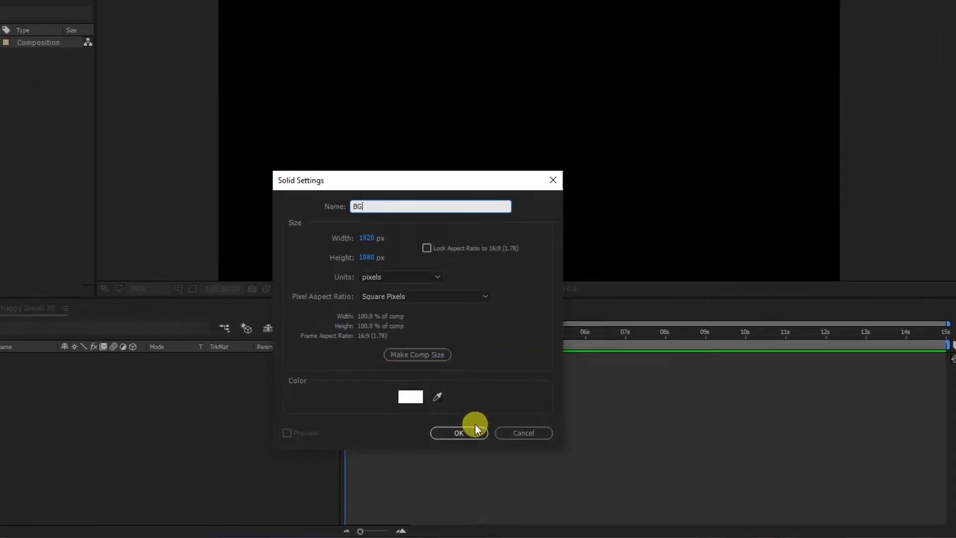
click(471, 432)
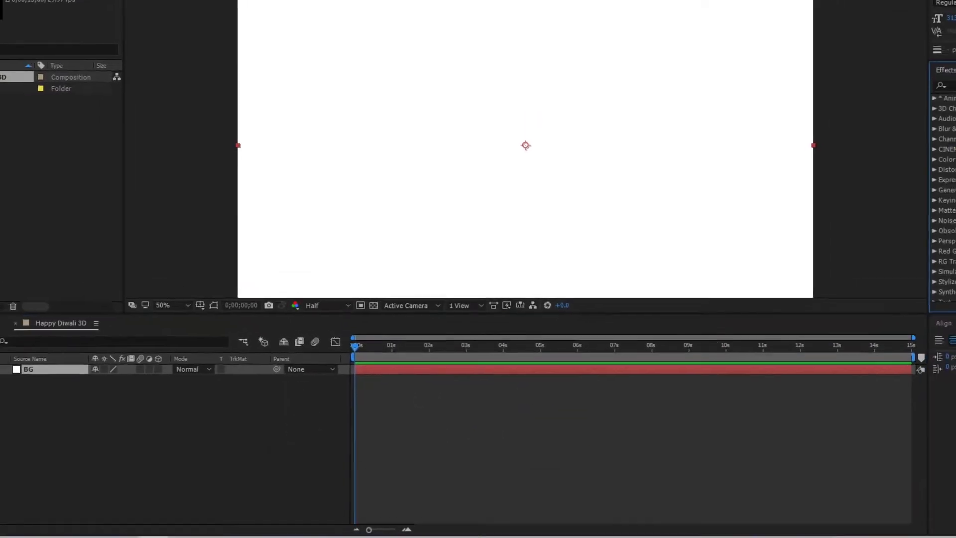
- Apply the Gradient Ramp effect to the BG layer
click(902, 136)
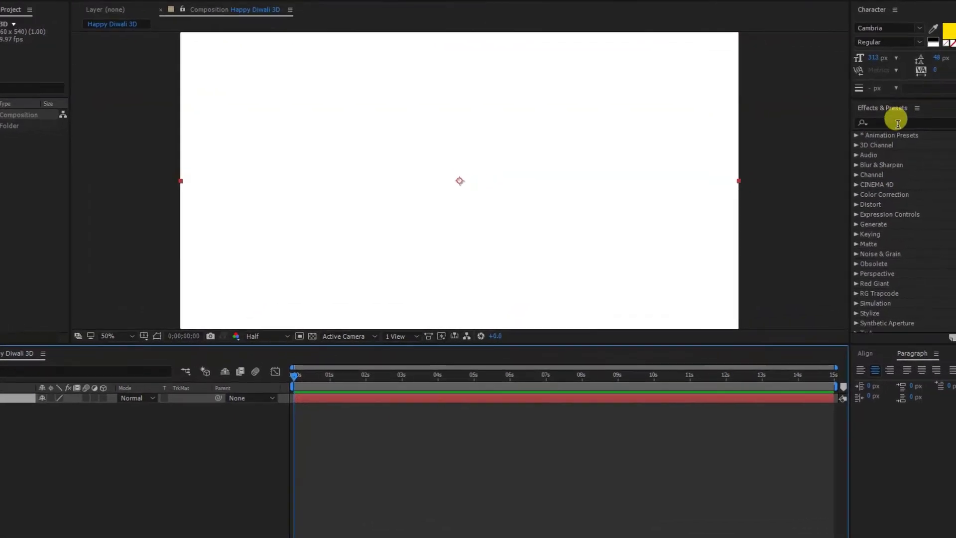
text(Gradient)
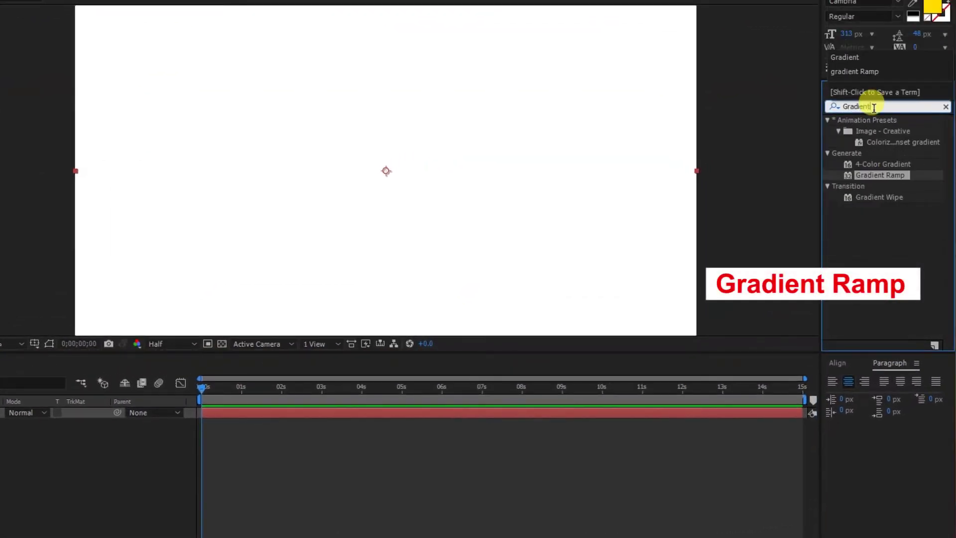
drag(879, 174, 495, 231)
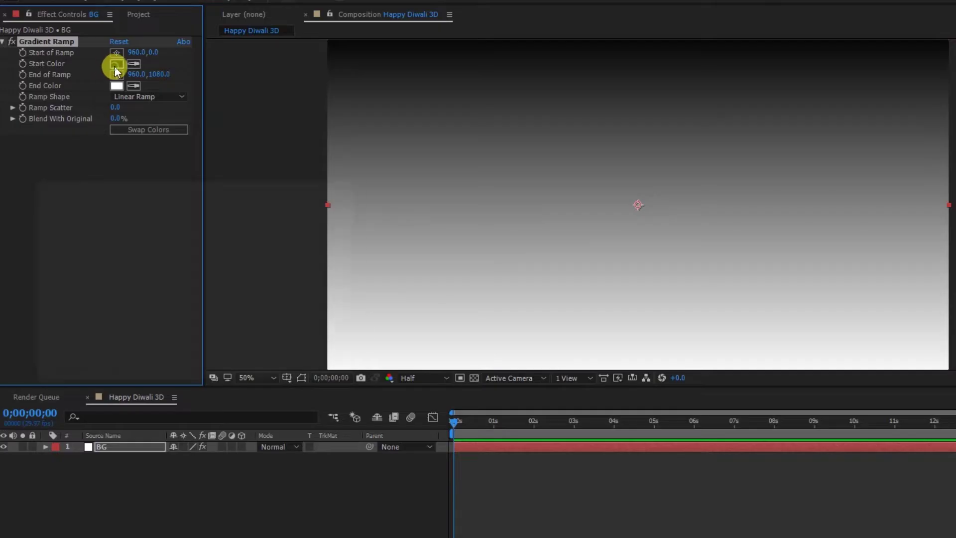
- Set the gradient's start colour to 860697 and end colour to 100251
click(116, 64)
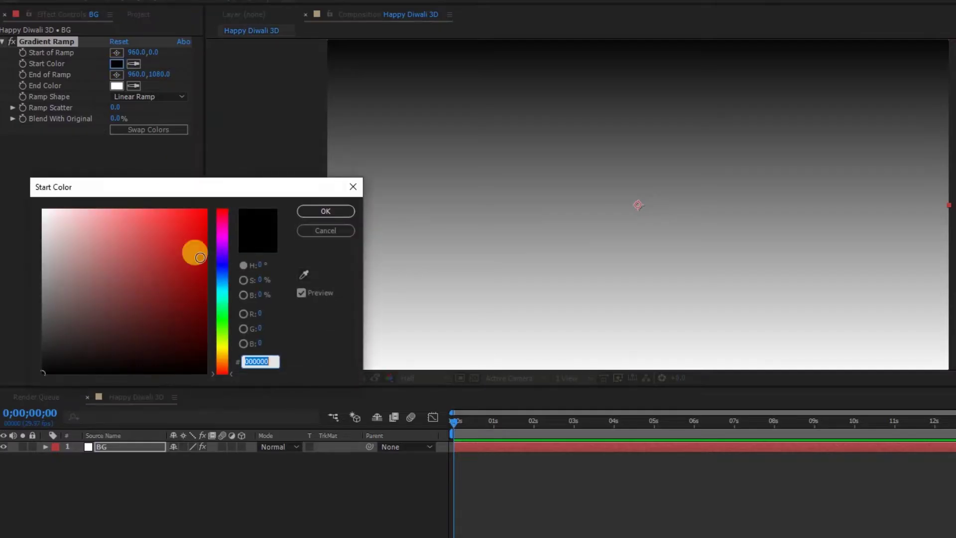
text(860)
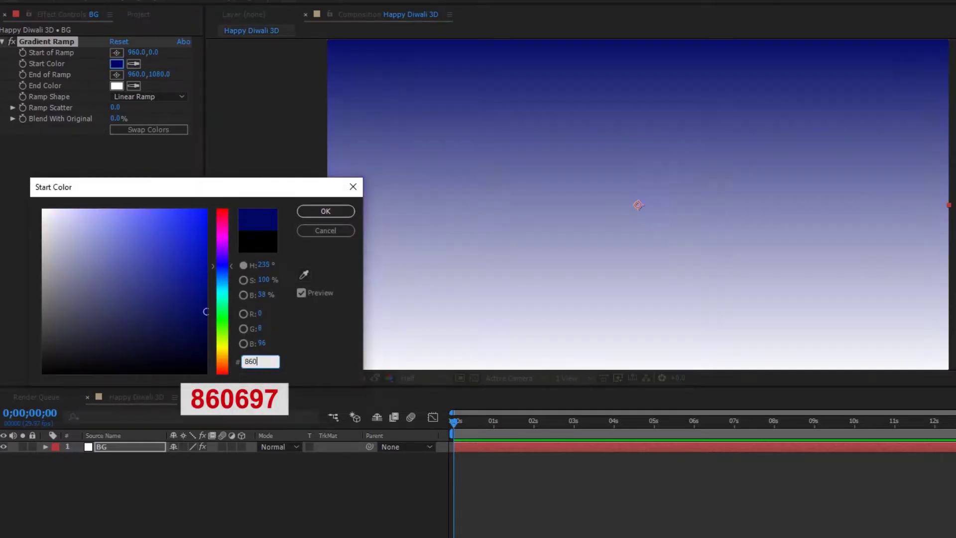
text(697)
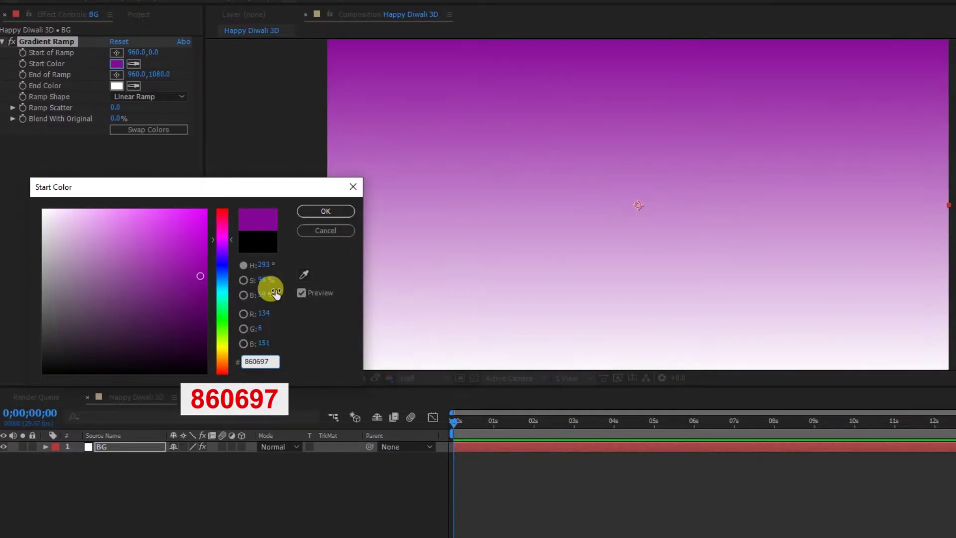
click(318, 209)
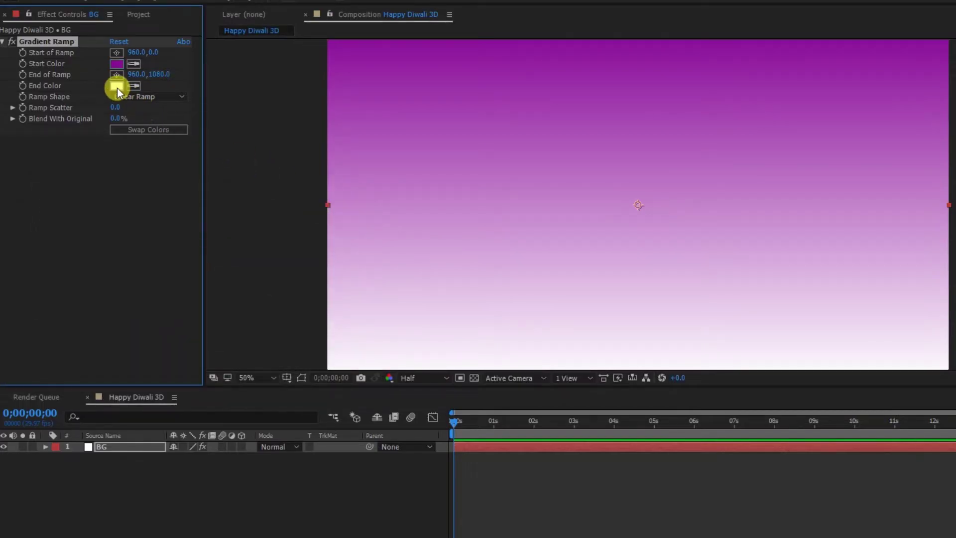
click(116, 85)
text(100251)
click(311, 214)
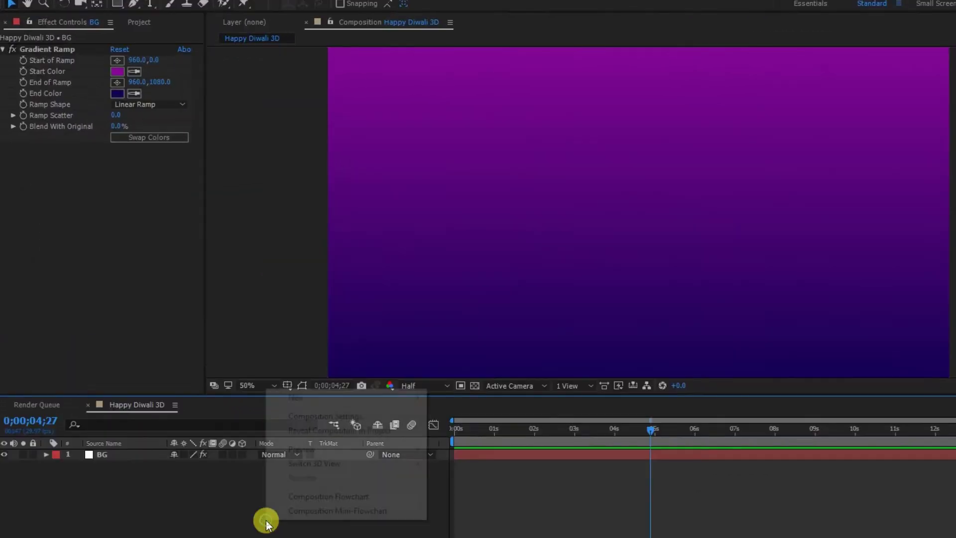
- Add a new solid layer named Star
mouse_move(300, 398)
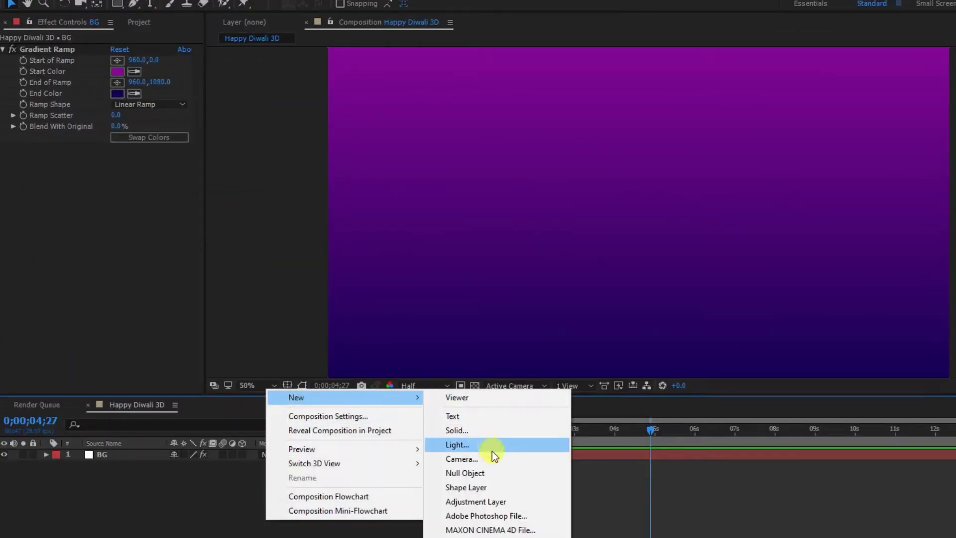
click(499, 432)
text(Star)
click(556, 531)
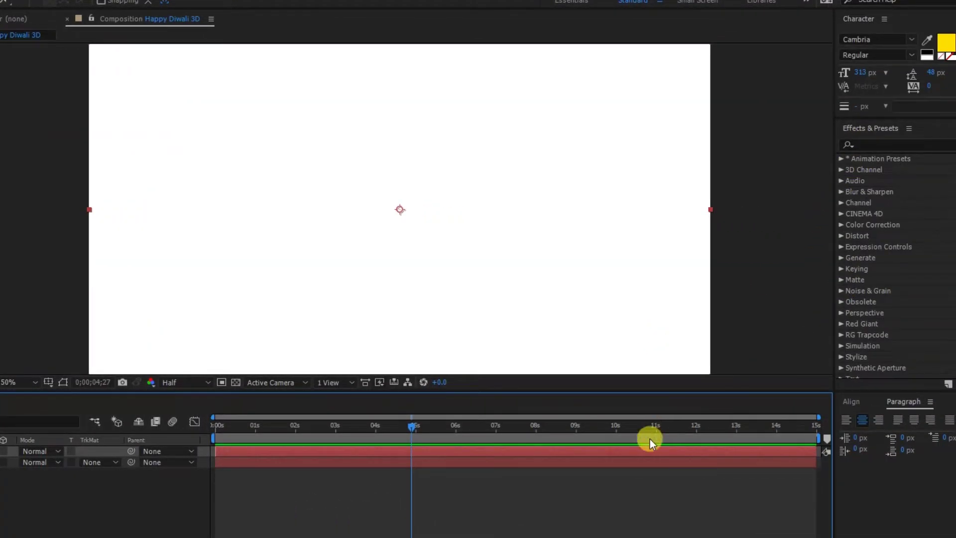
- Apply CC Star Burst to the Star layer and raise Scatter to 891
click(871, 145)
text(cc sta)
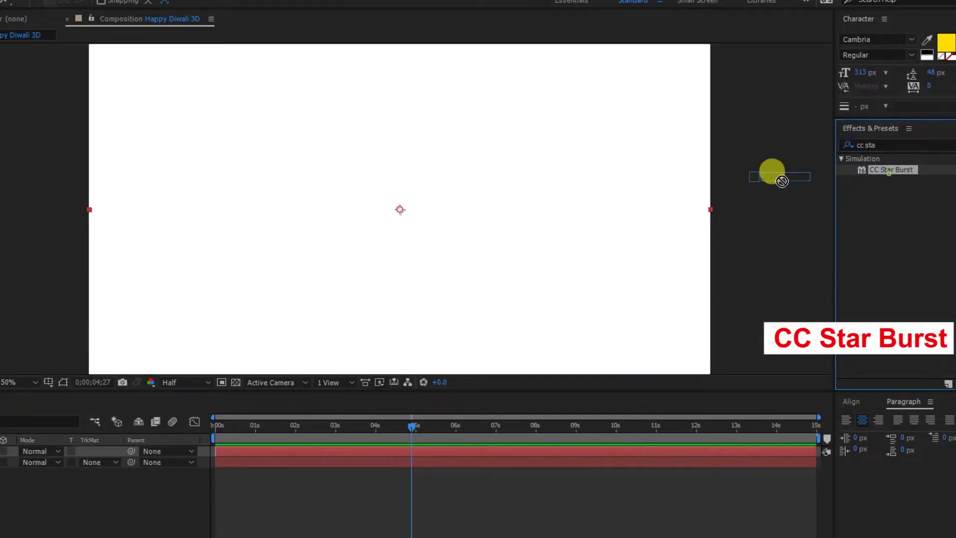
drag(888, 180, 534, 199)
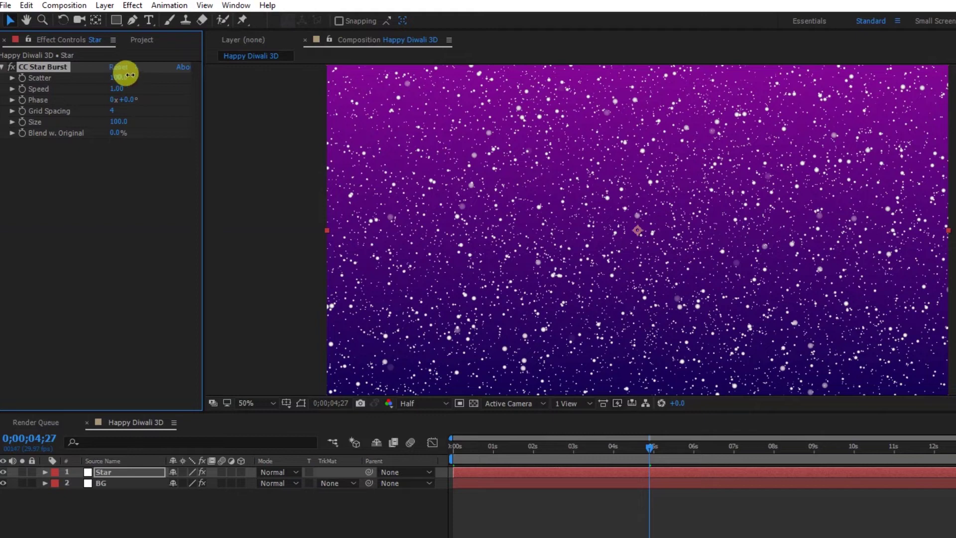
drag(130, 75, 380, 72)
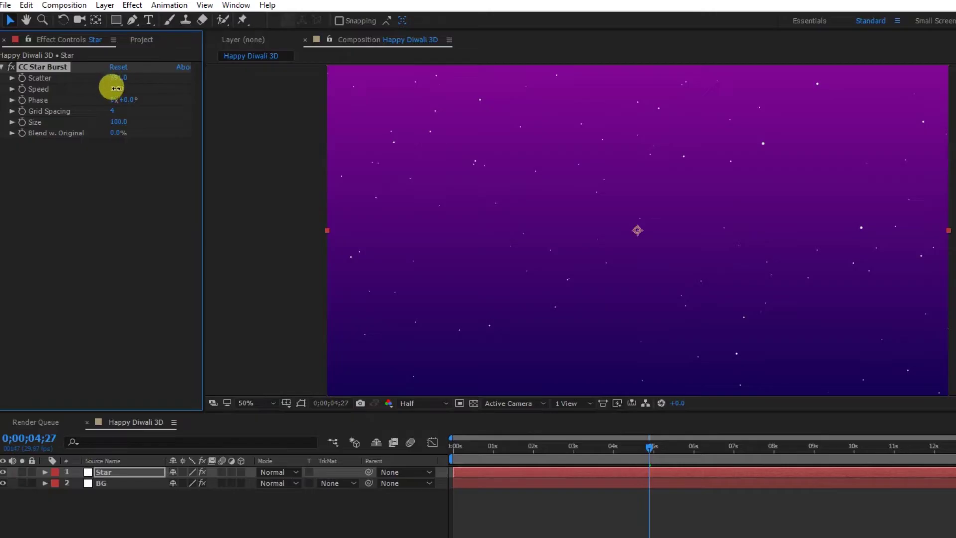
- Pre-compose the Star layer into Star Comp 1, moving all attributes
right_click(147, 474)
click(182, 529)
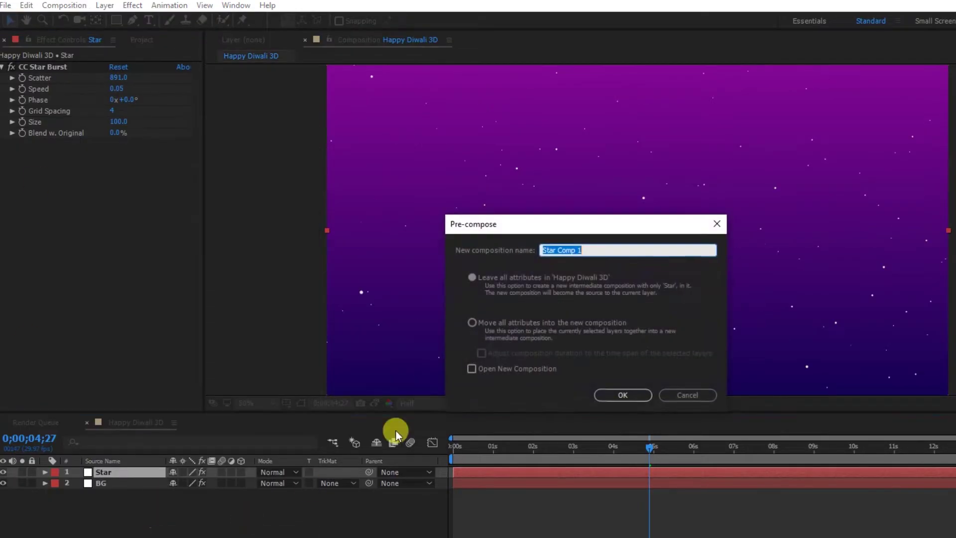
click(514, 334)
click(623, 395)
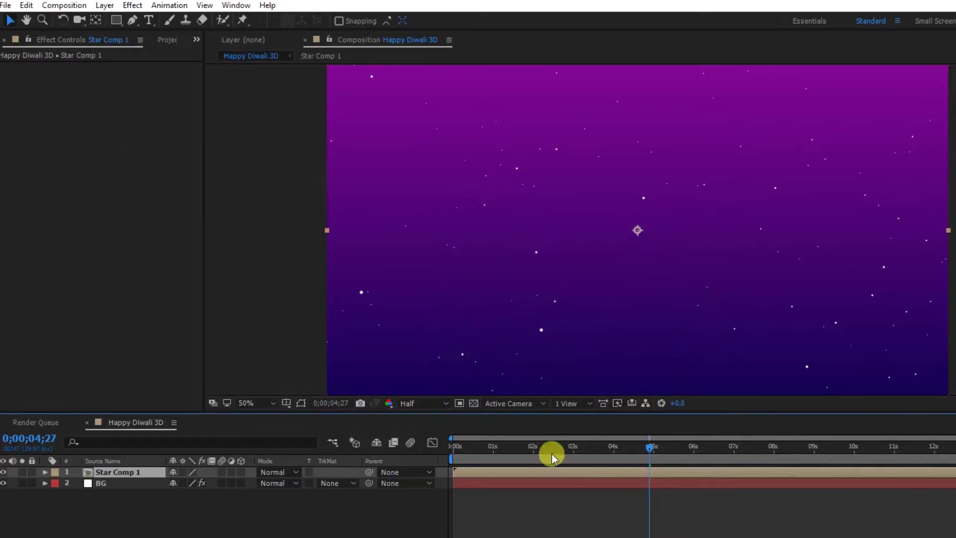
- Mask Star Comp 1 to the upper sky with a rectangle feathered 274 pixels
drag(118, 20, 164, 23)
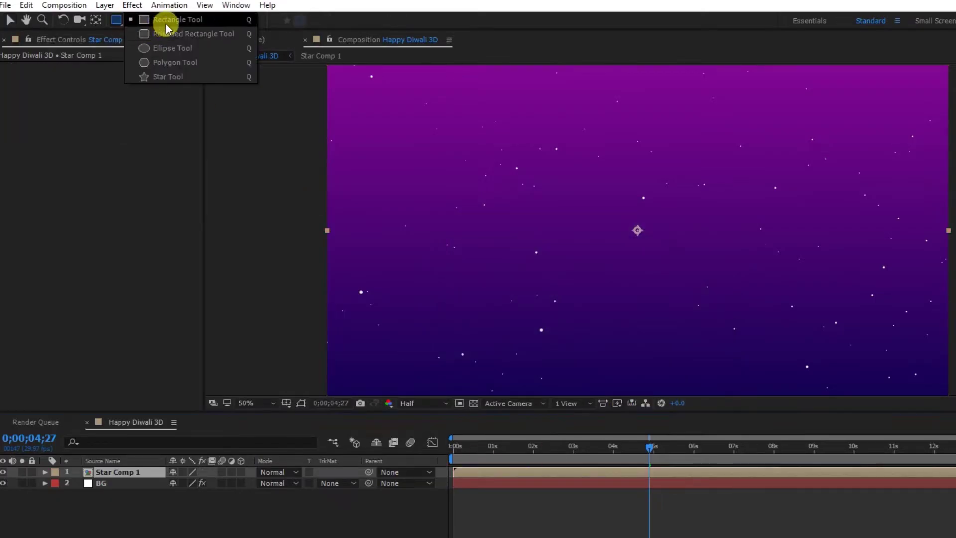
drag(316, 70, 955, 282)
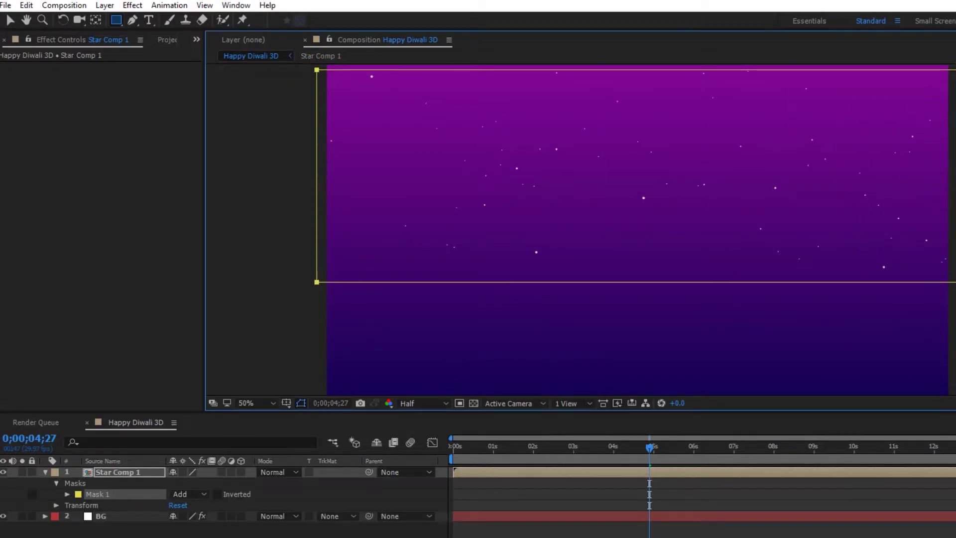
click(860, 267)
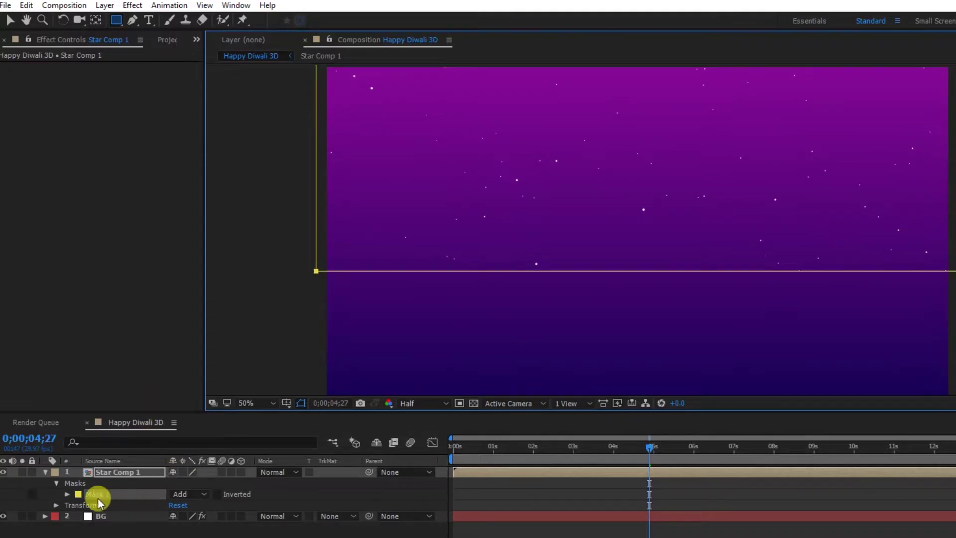
click(68, 495)
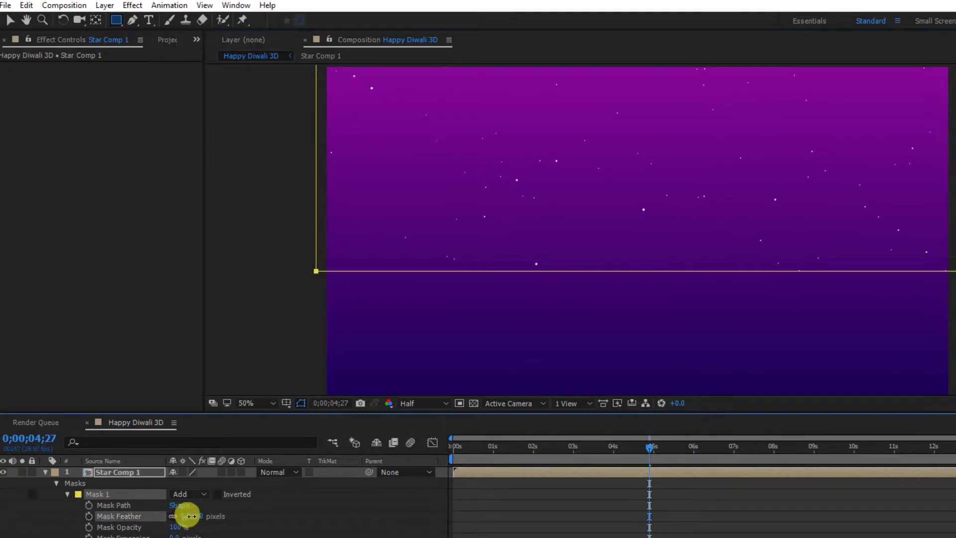
drag(251, 511, 363, 507)
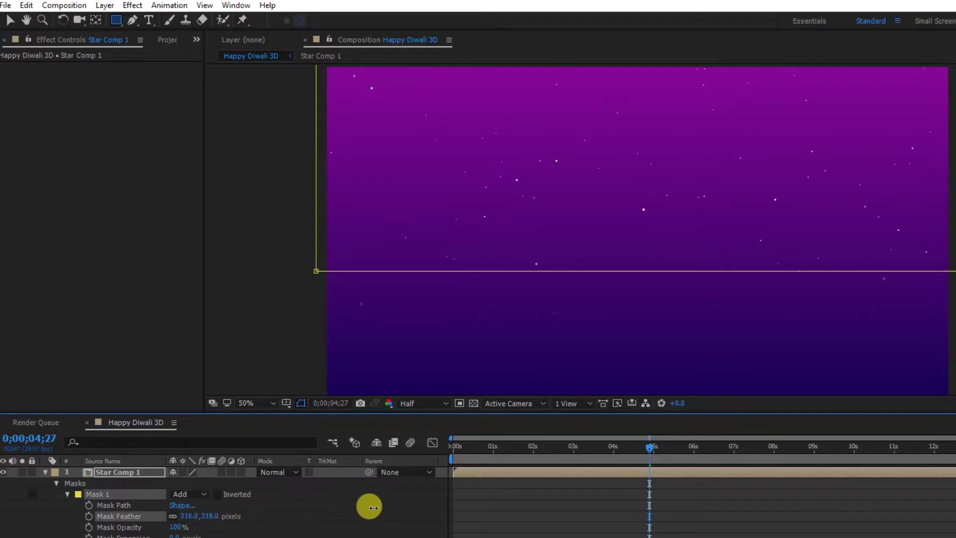
click(144, 509)
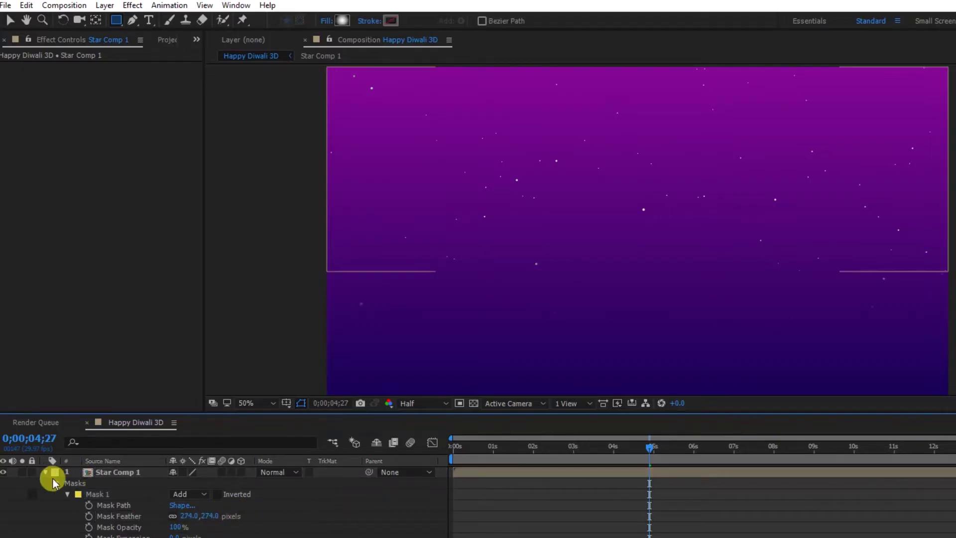
click(45, 476)
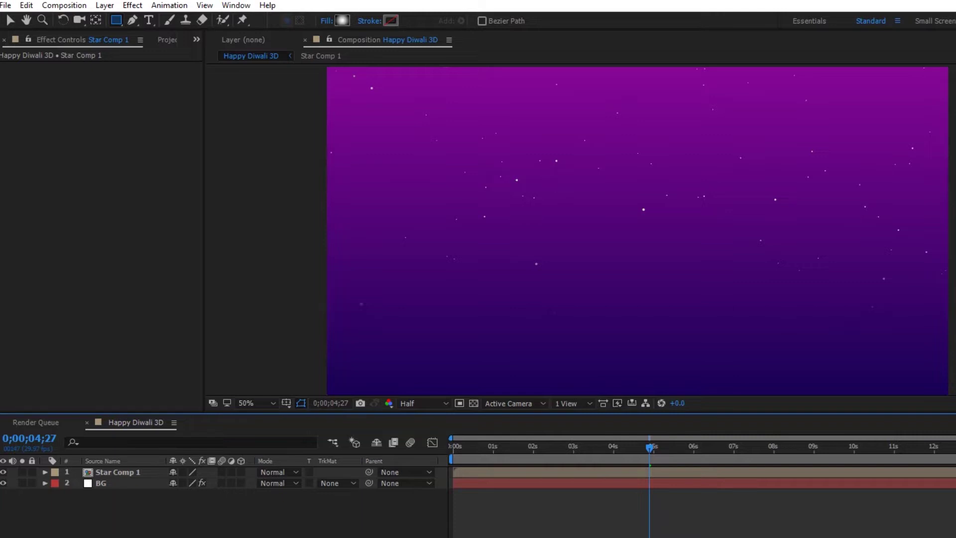
click(166, 47)
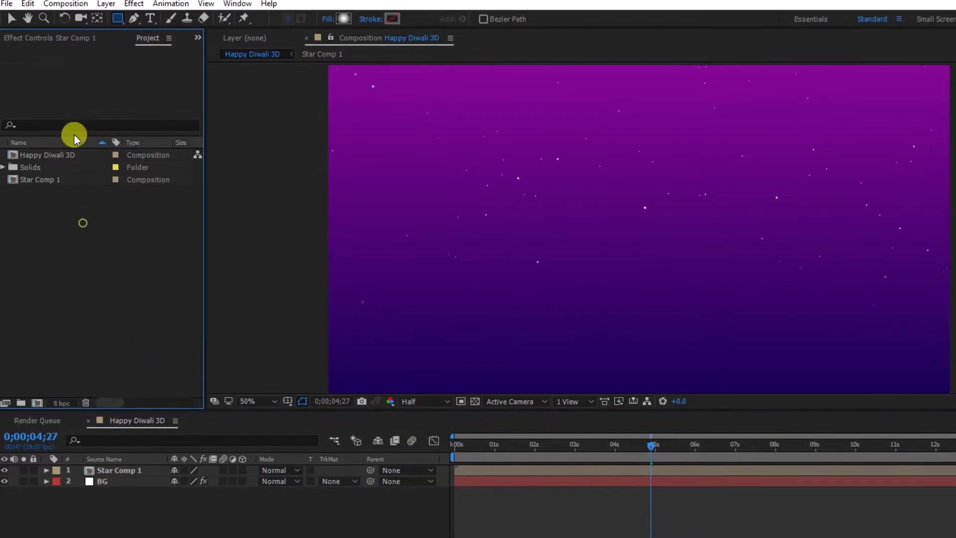
- Import Lotus from Desktop/Diwali Lotus as a composition and add it to Happy Diwali 3D
click(14, 6)
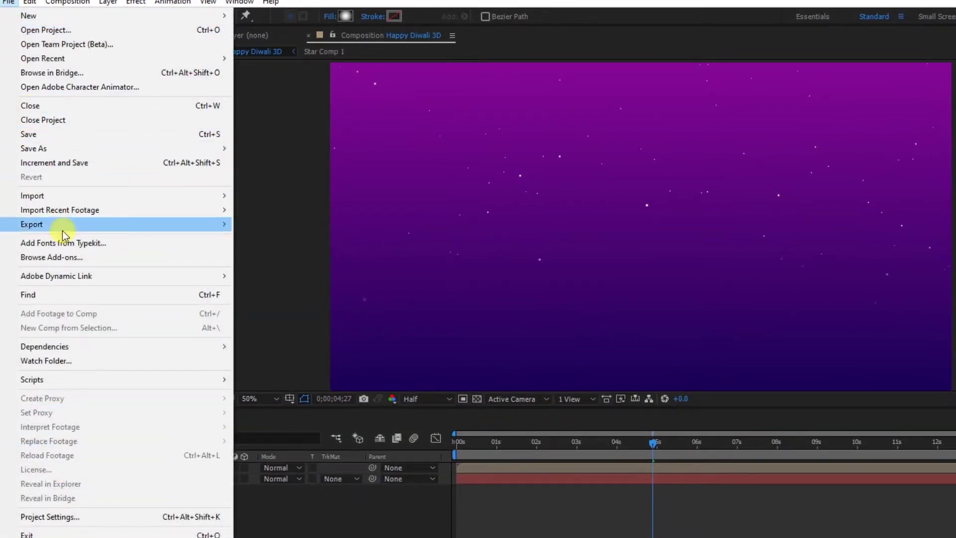
click(74, 197)
click(309, 195)
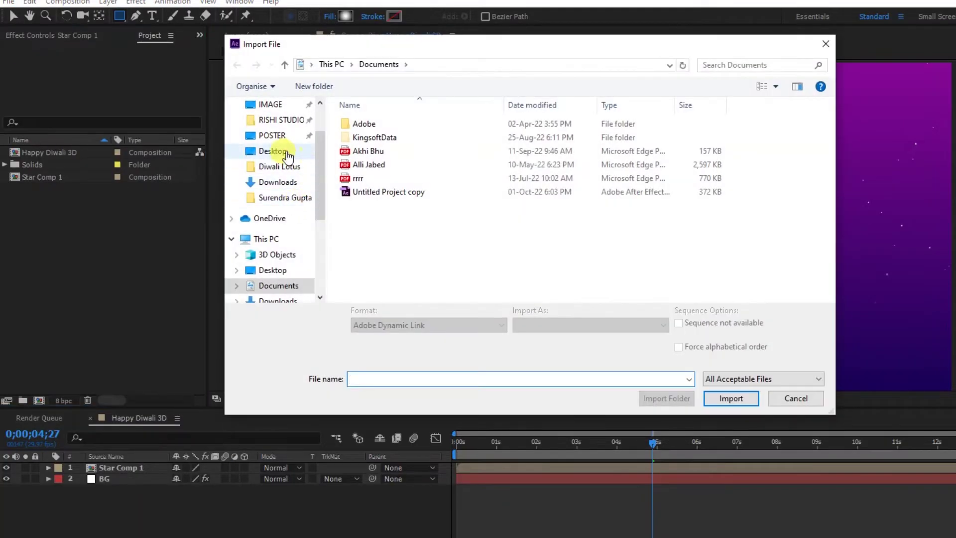
click(288, 156)
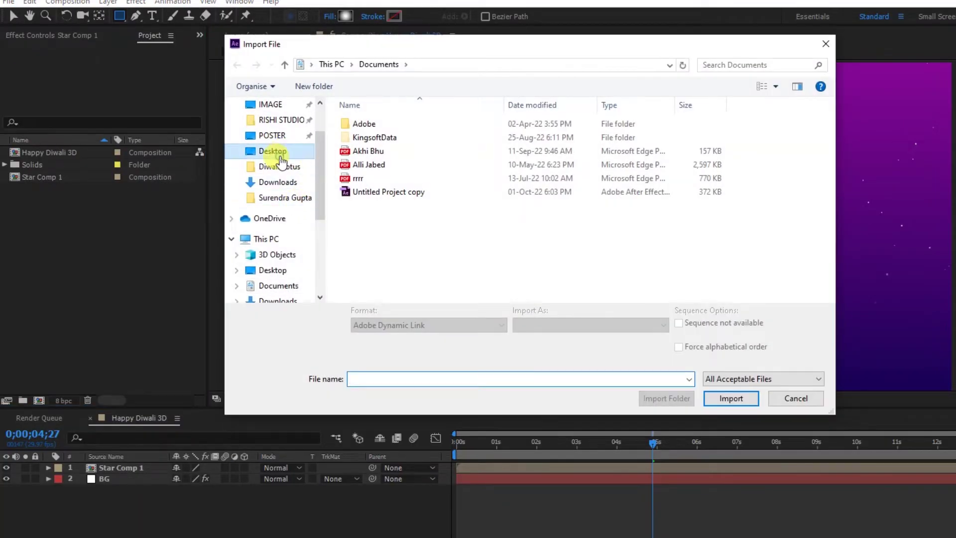
double_click(459, 159)
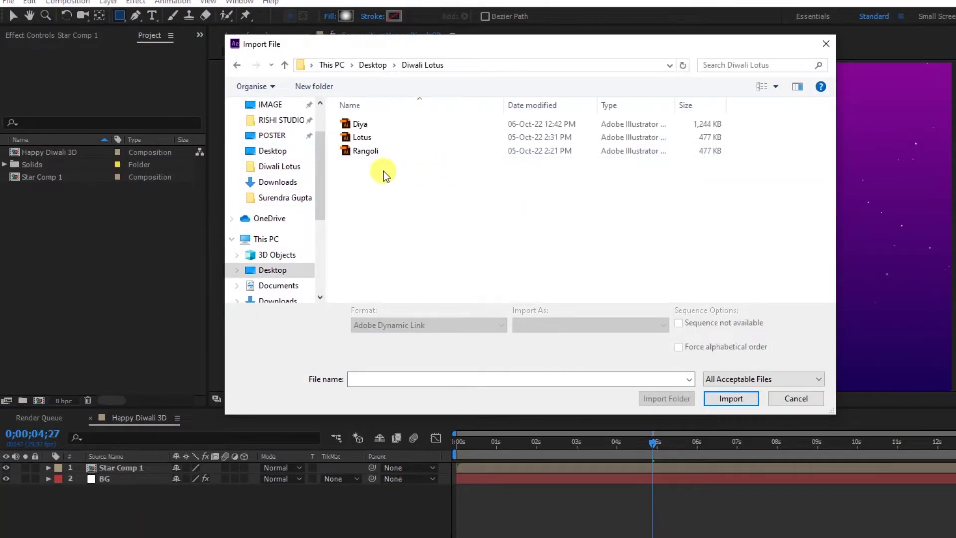
click(362, 137)
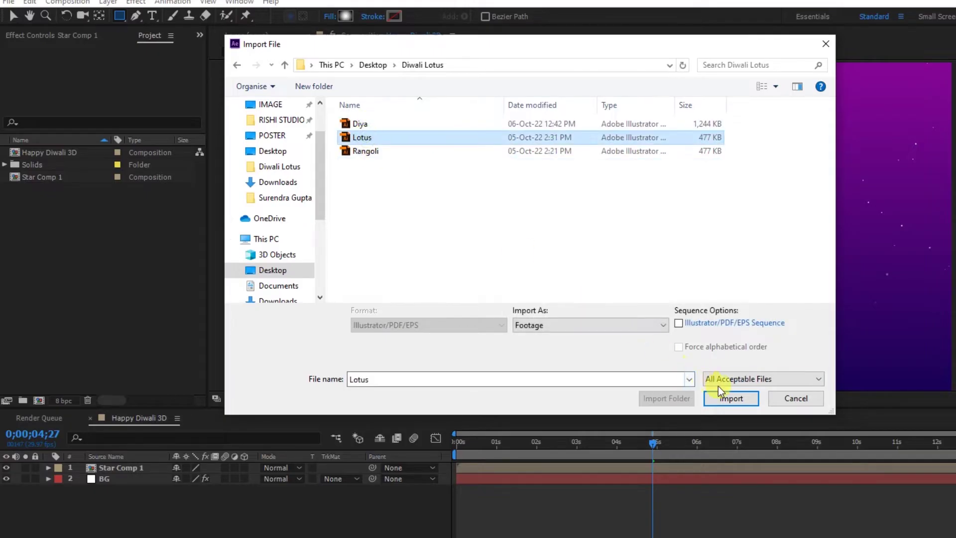
click(731, 398)
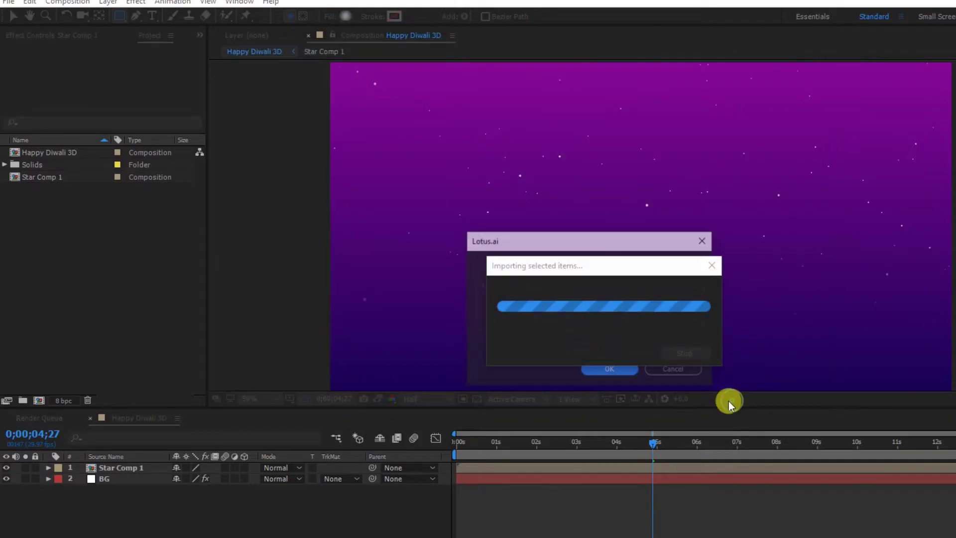
click(619, 375)
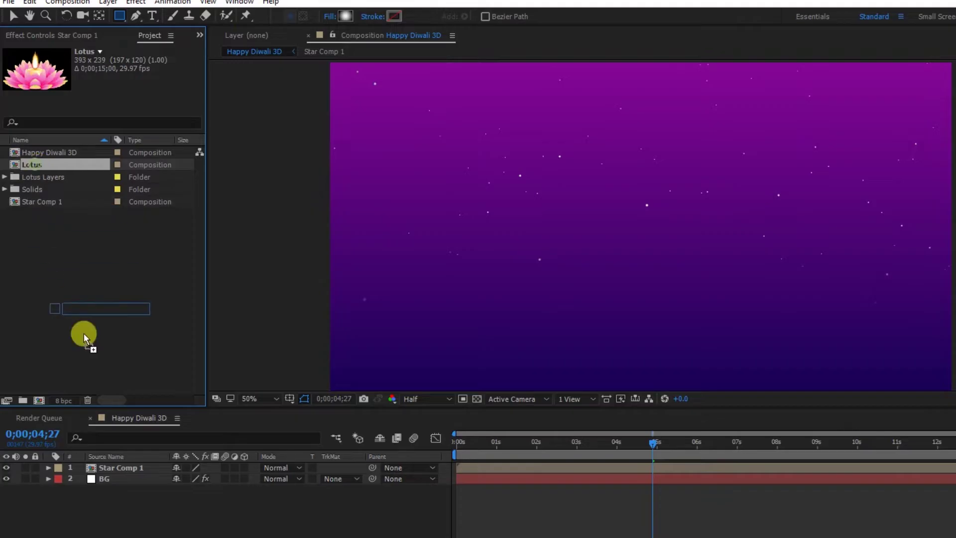
drag(118, 460, 122, 465)
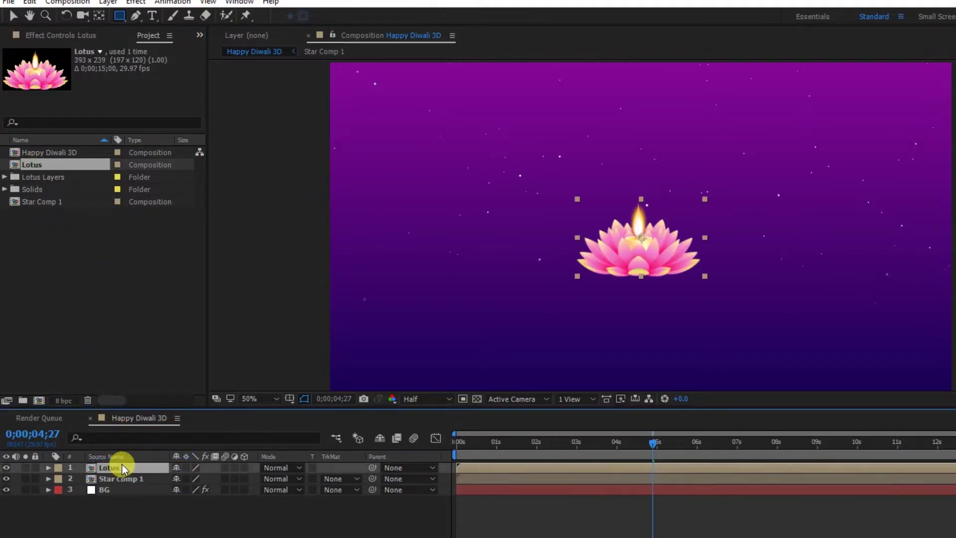
- Inside the Lotus comp, apply CC Bender to the flame with base and top points set
double_click(539, 468)
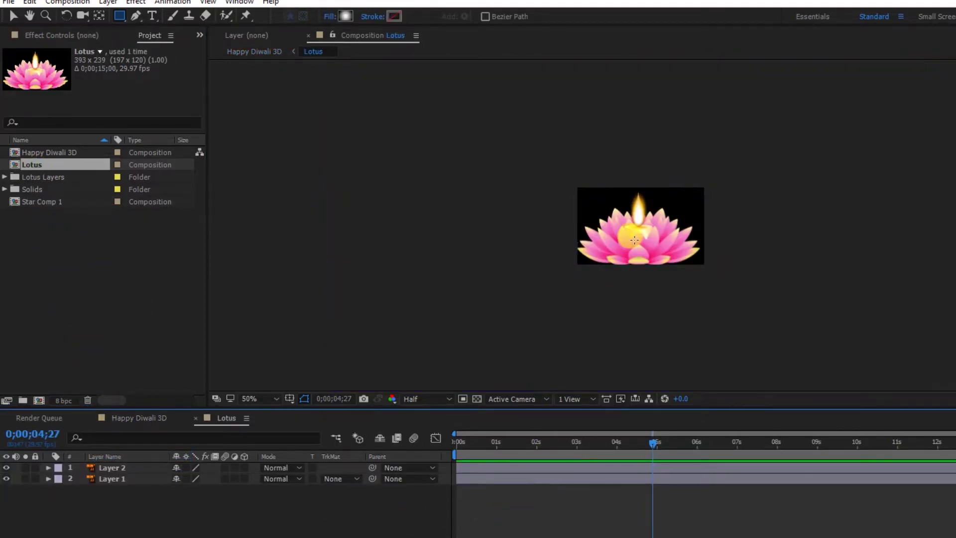
scroll(633, 243, up, 4)
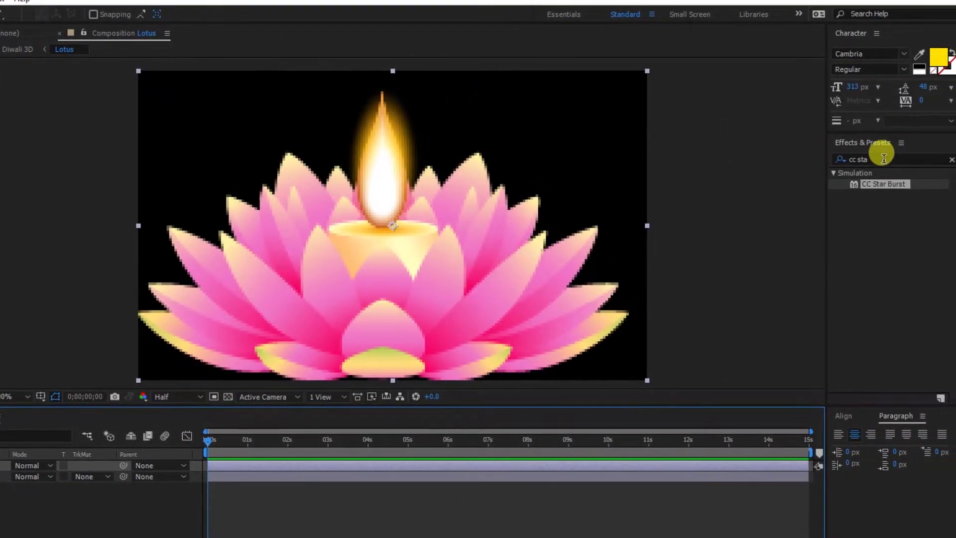
click(884, 158)
key(BackSpace)
key(BackSpace)
key(BackSpace)
text(ben)
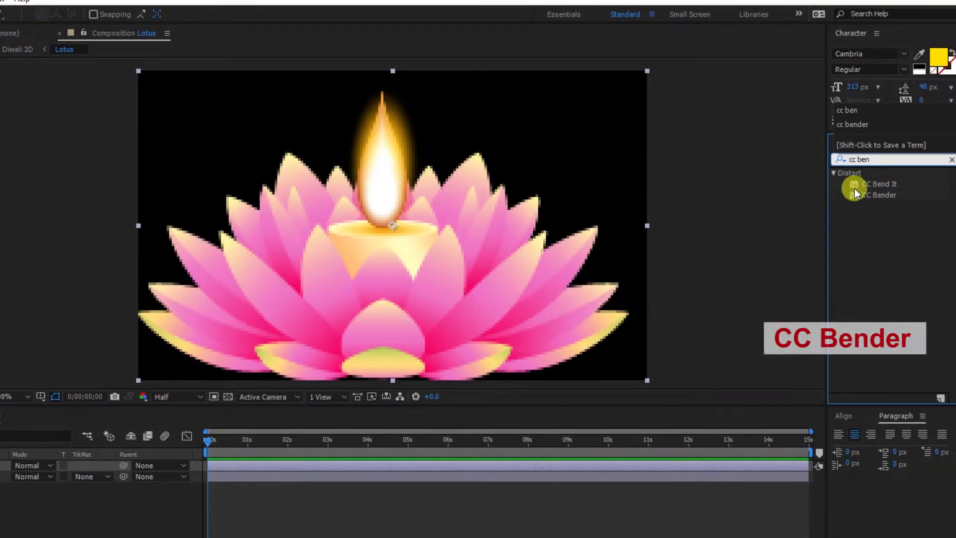
drag(854, 194, 464, 222)
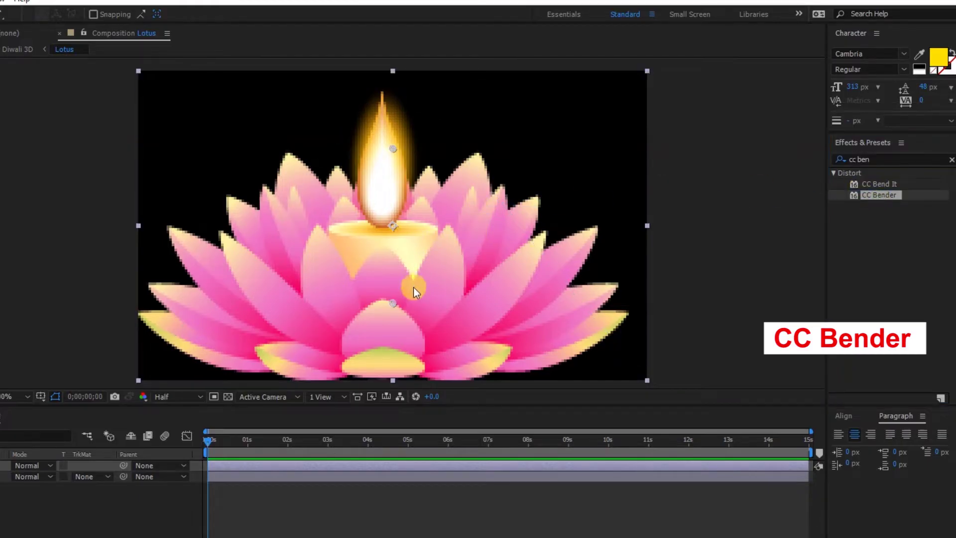
drag(394, 303, 383, 223)
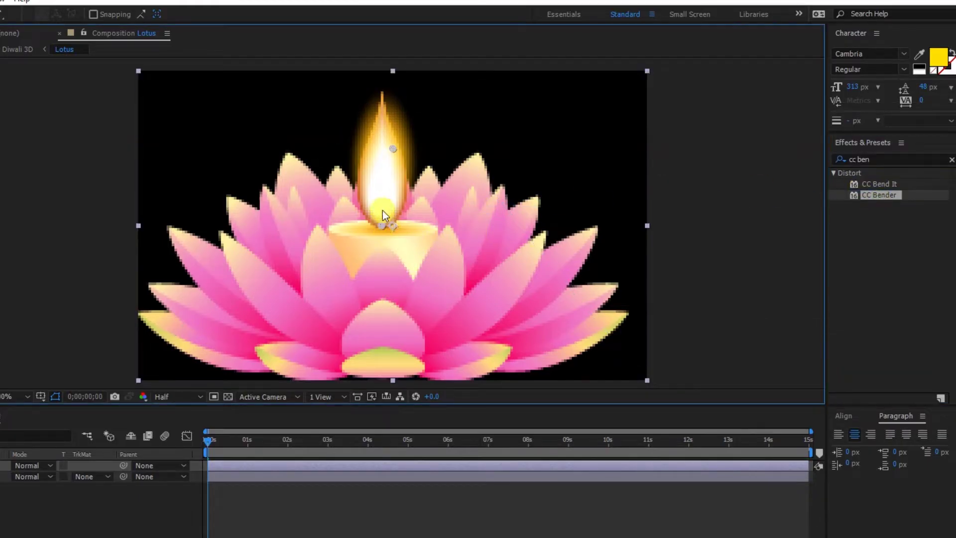
drag(391, 150, 381, 95)
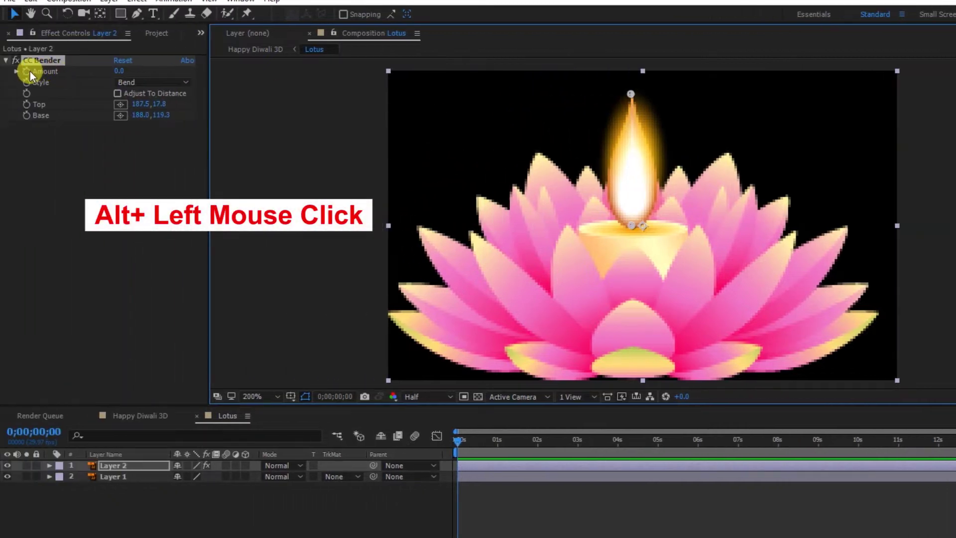
- Drive the bend Amount with a wiggle(1,30) expression and preview the swaying flame
alt+click(26, 71)
text(wiggle(1,30)
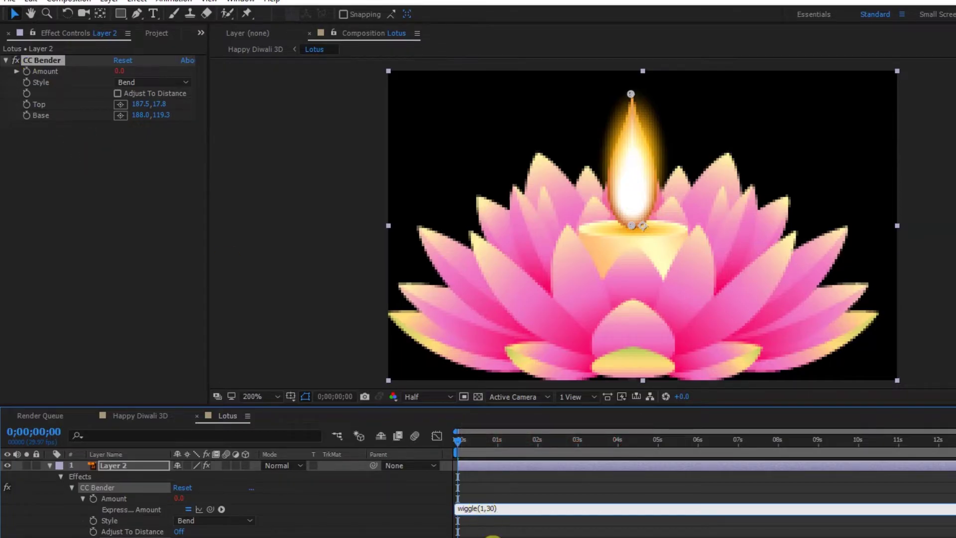
text(2)
key(KP_Enter)
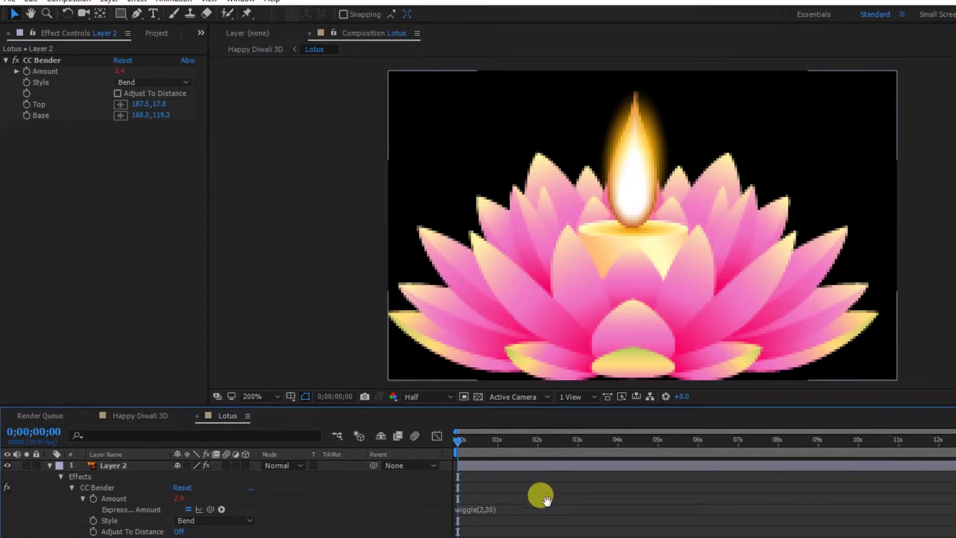
key(space)
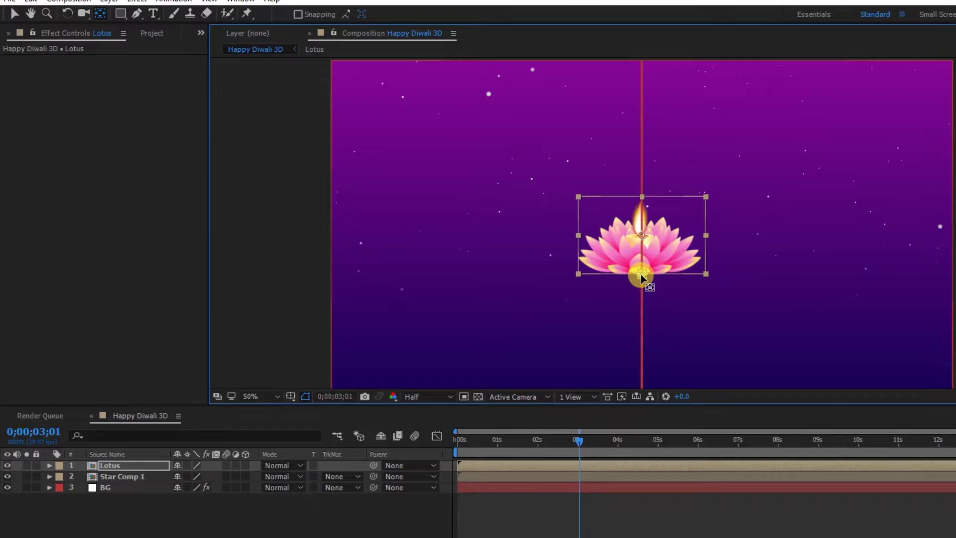
right_click(479, 468)
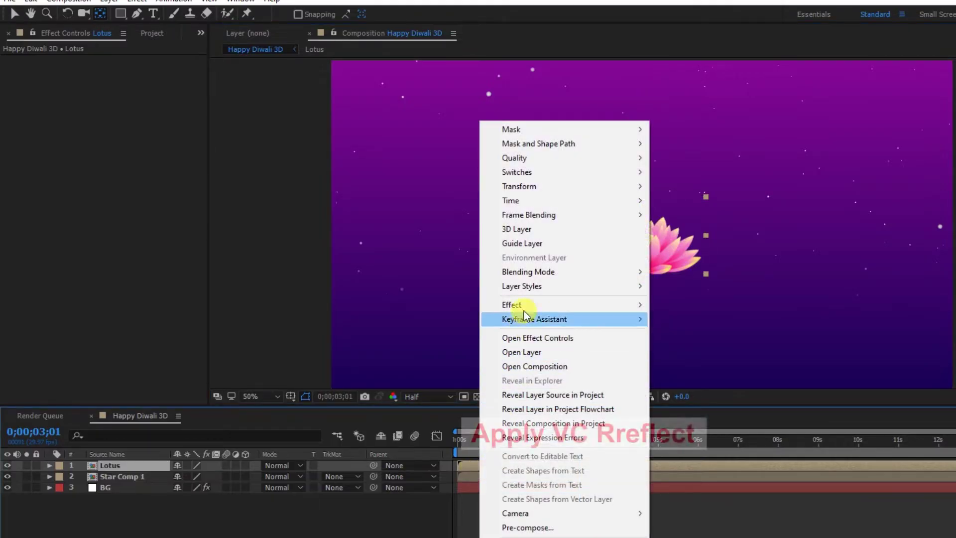
mouse_move(524, 307)
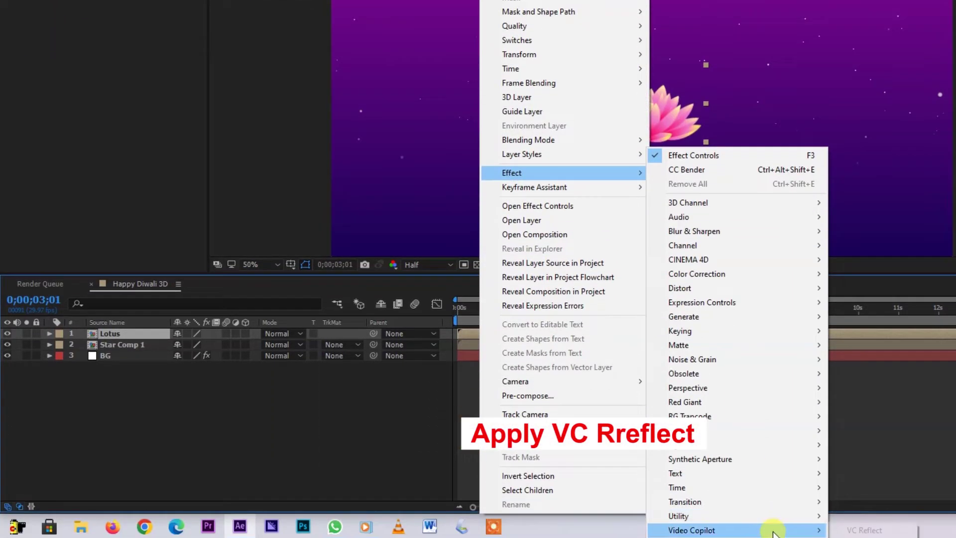
- Apply VC Reflect to the Lotus with 45% opacity, blur 9.7, offset 21, and adjusted floor
click(849, 531)
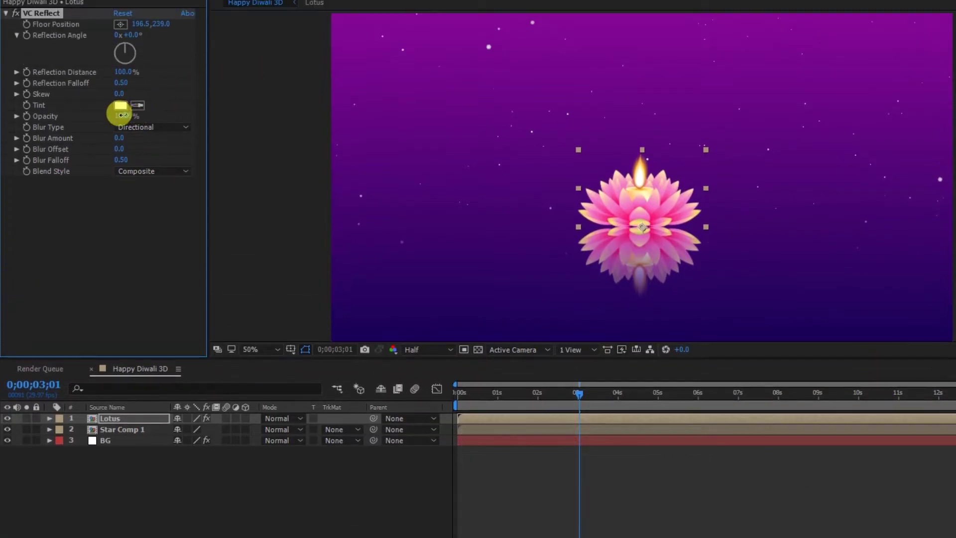
drag(123, 115, 99, 116)
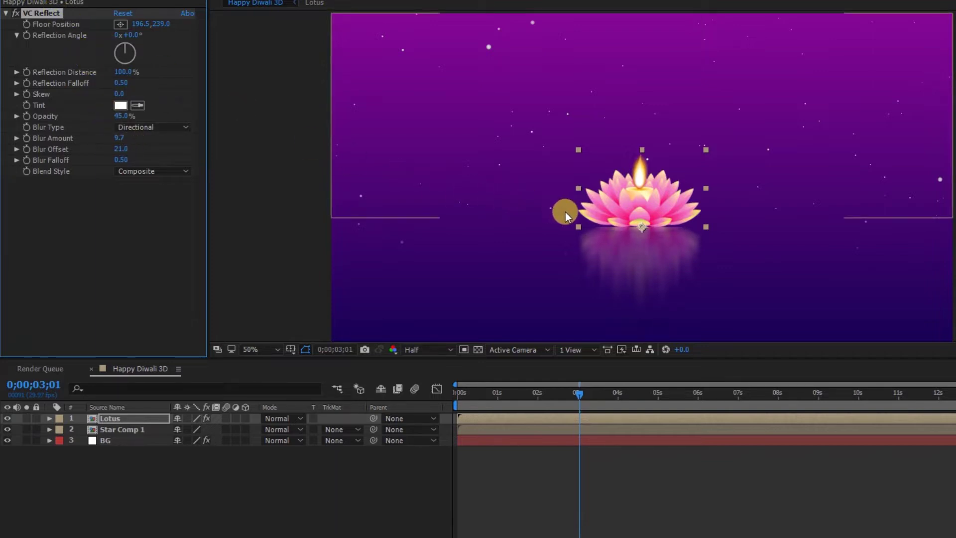
mouse_move(157, 29)
mouse_down()
mouse_move(145, 25)
mouse_move(153, 27)
mouse_up()
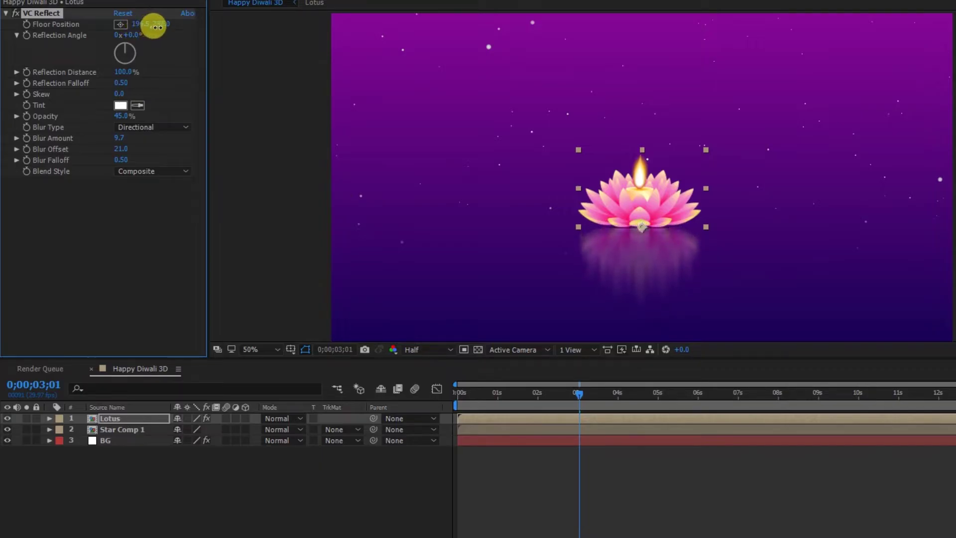
click(364, 393)
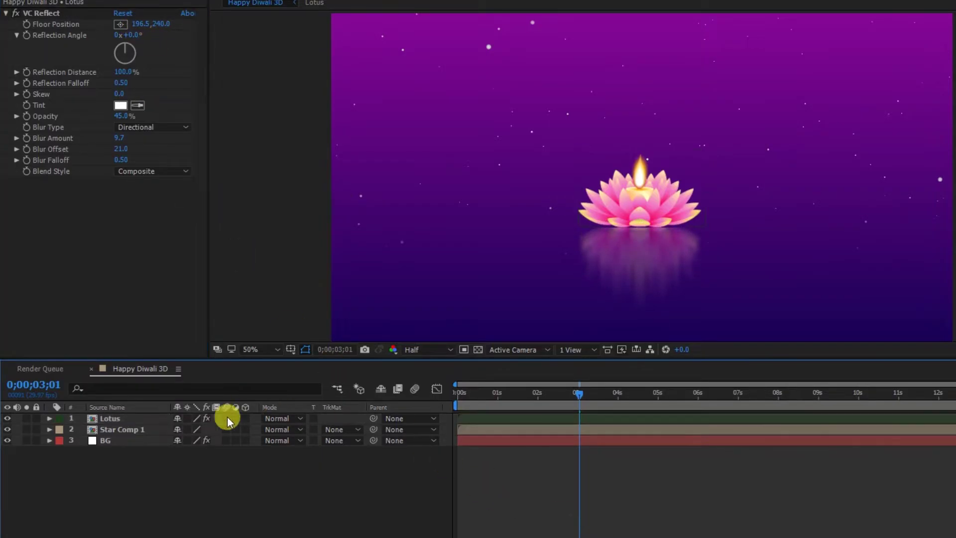
- Make the Lotus layer 3D and add a new camera to the scene
click(245, 418)
right_click(297, 500)
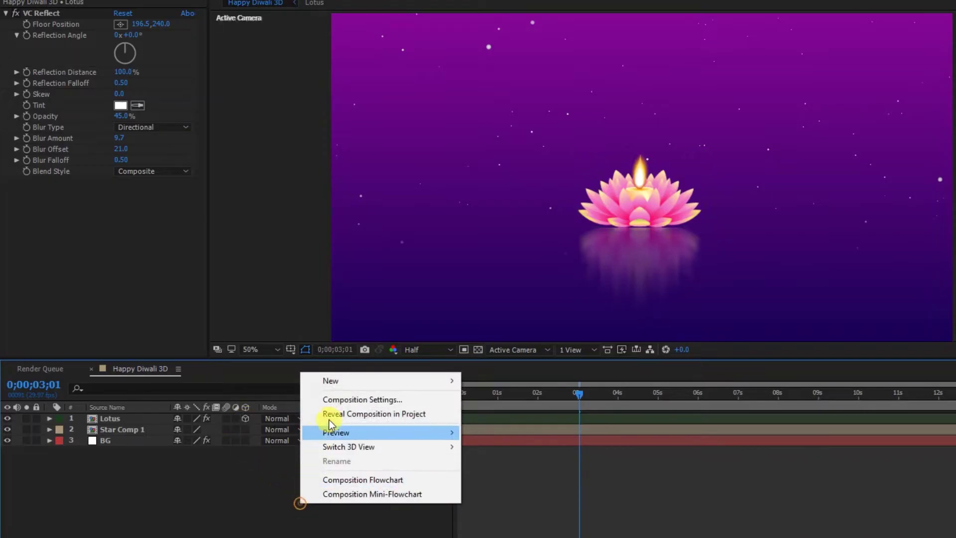
mouse_move(334, 387)
click(521, 441)
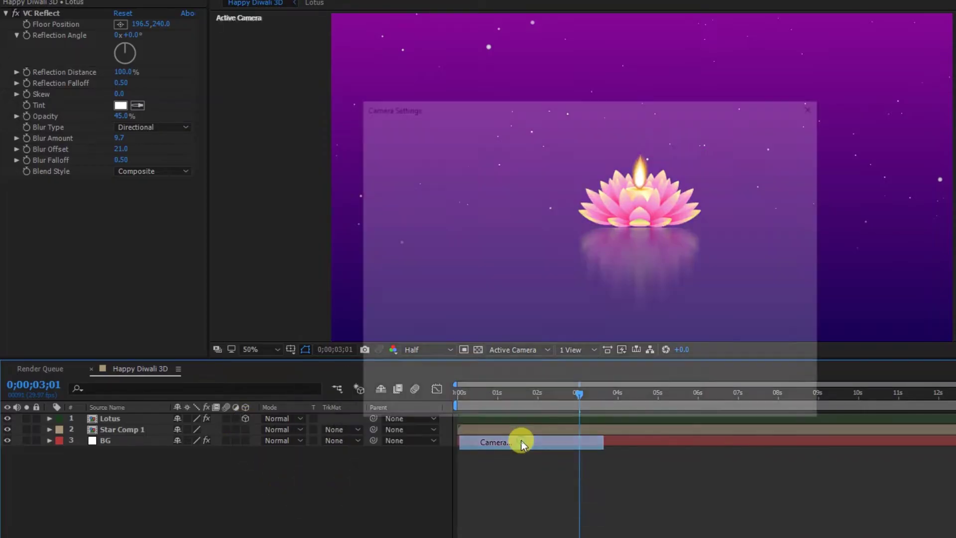
click(726, 410)
- Add a null object, centre it vertically, and parent Camera 1 to Null 1
right_click(311, 513)
mouse_move(336, 394)
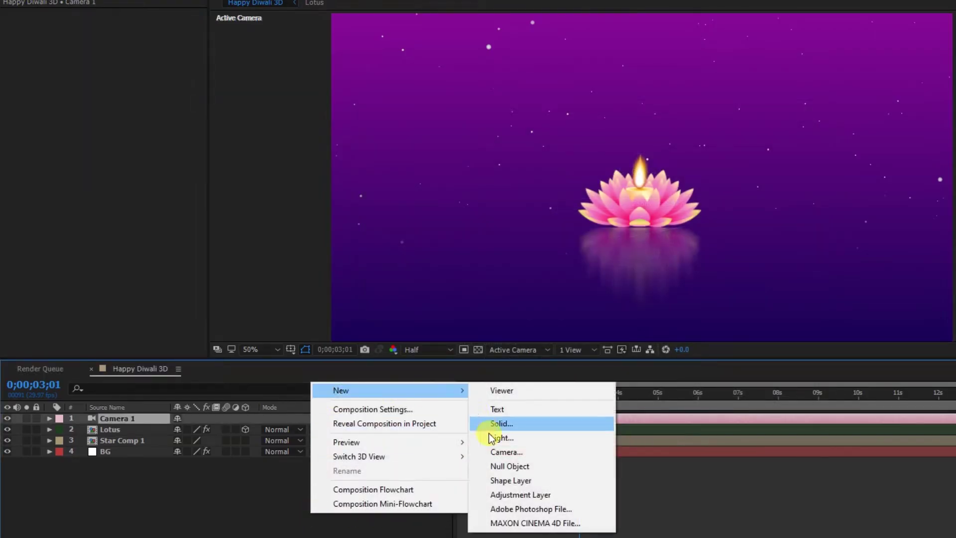
click(504, 466)
key(c)
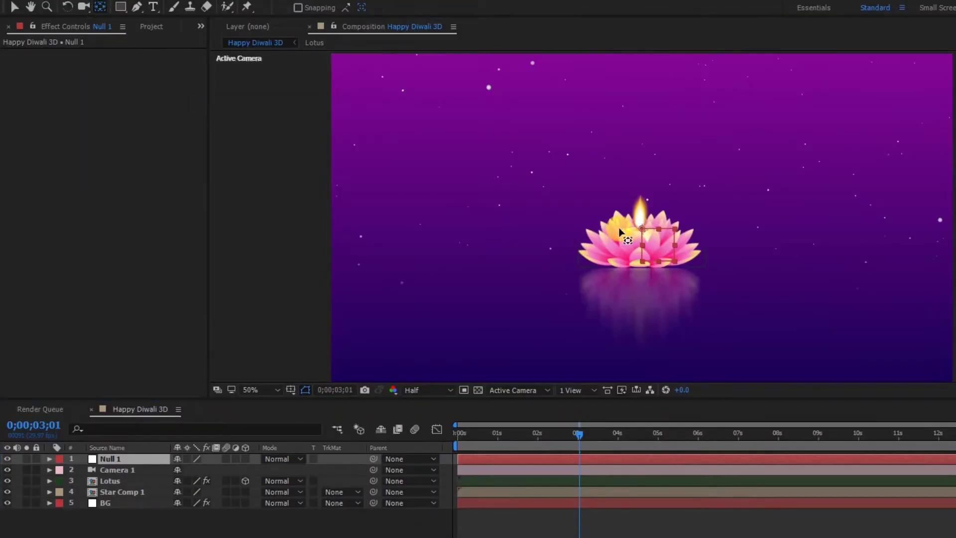
click(639, 228)
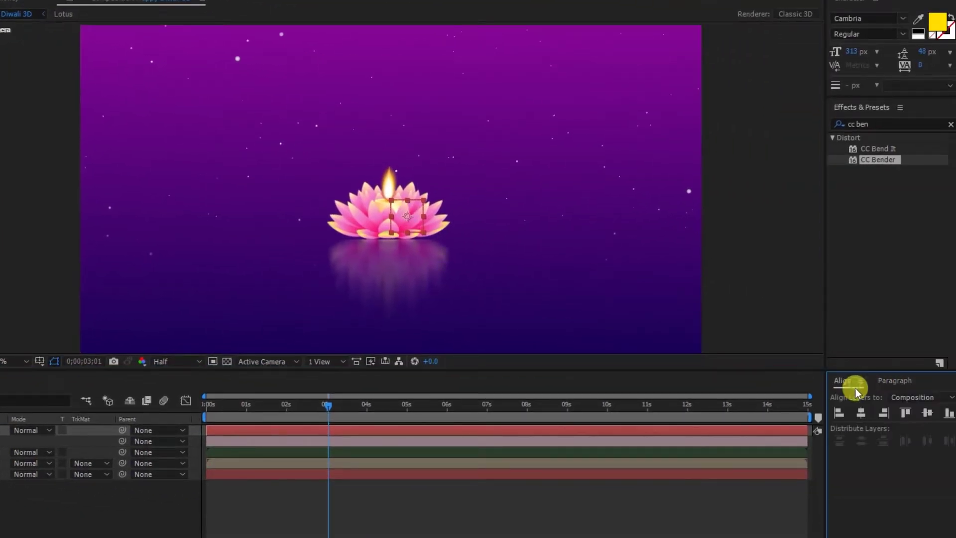
click(926, 416)
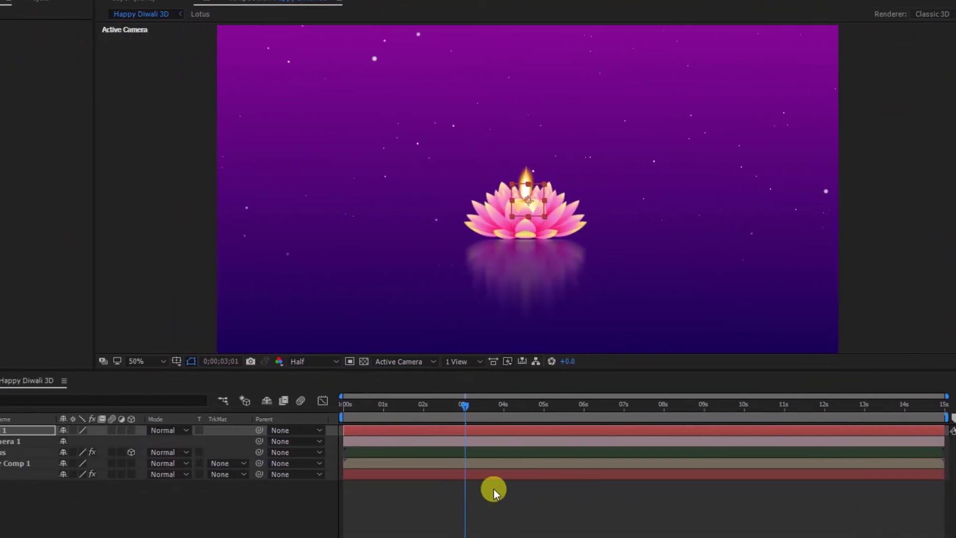
drag(373, 442, 125, 431)
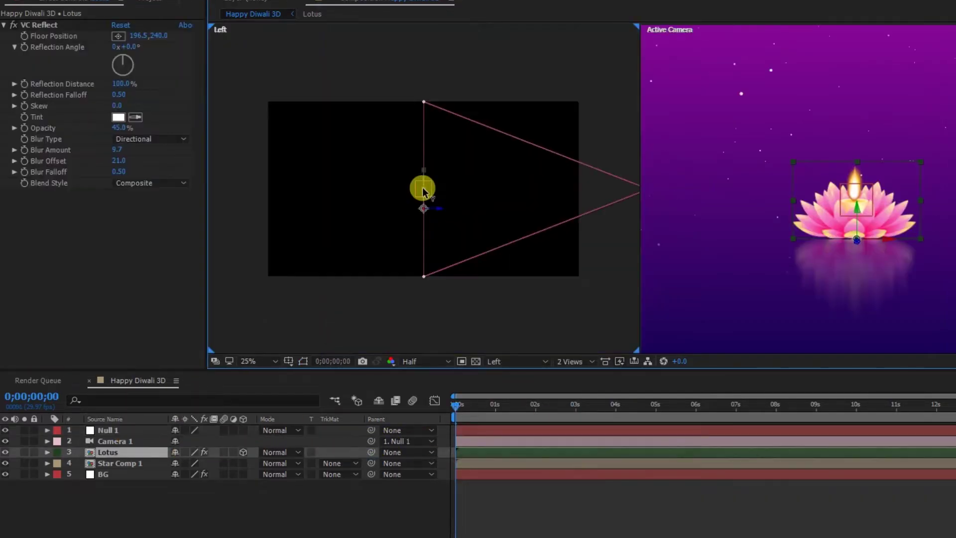
- Lower the camera and the lotus in the Left view
drag(423, 205, 423, 264)
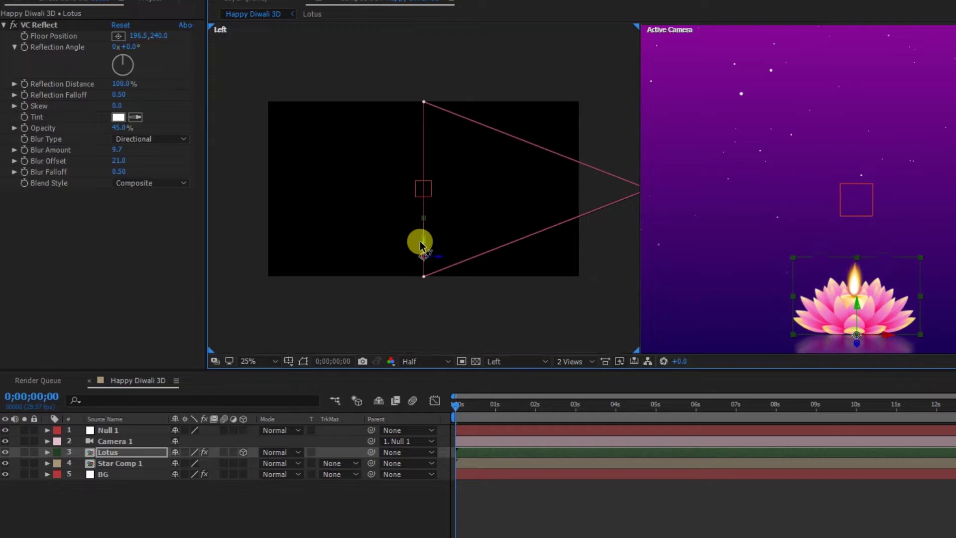
scroll(832, 261, down, 2)
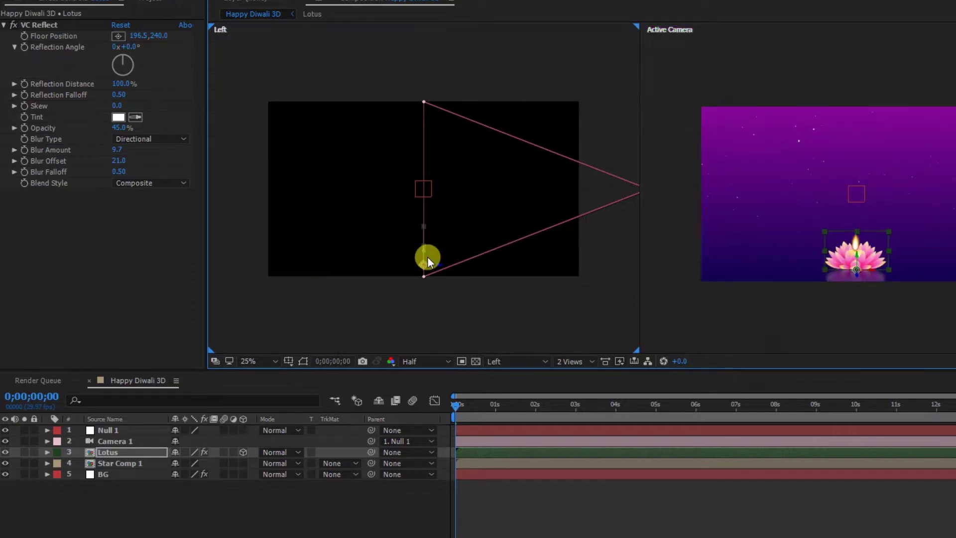
scroll(428, 258, up, 4)
mouse_move(446, 286)
mouse_down()
mouse_move(467, 81)
mouse_move(490, 32)
mouse_up()
drag(465, 164, 459, 207)
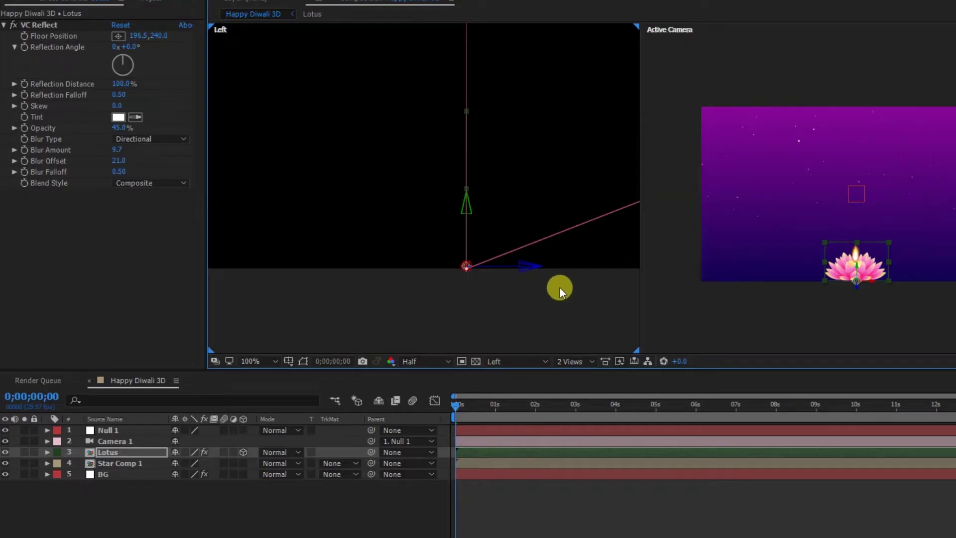
- In the Top view, move the lotus farther back and to the left
click(522, 362)
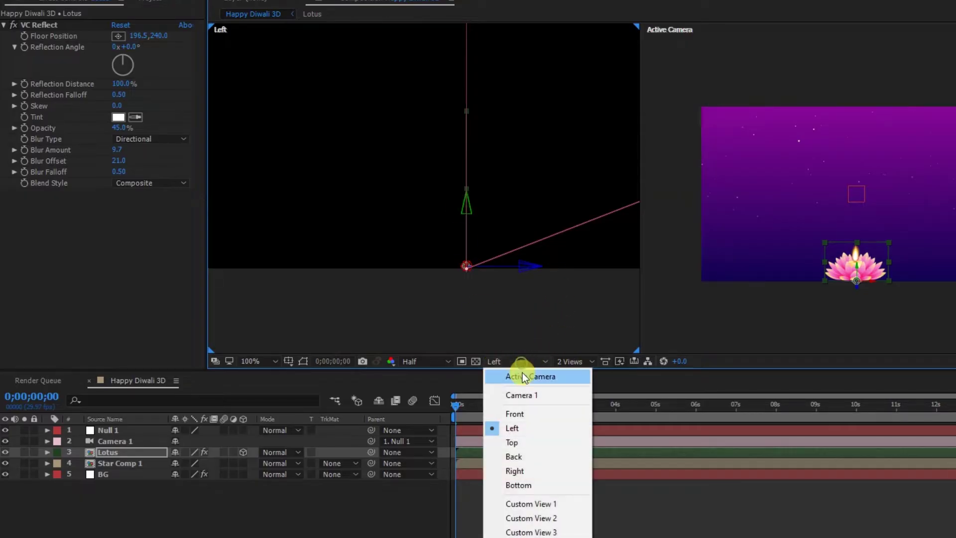
click(525, 439)
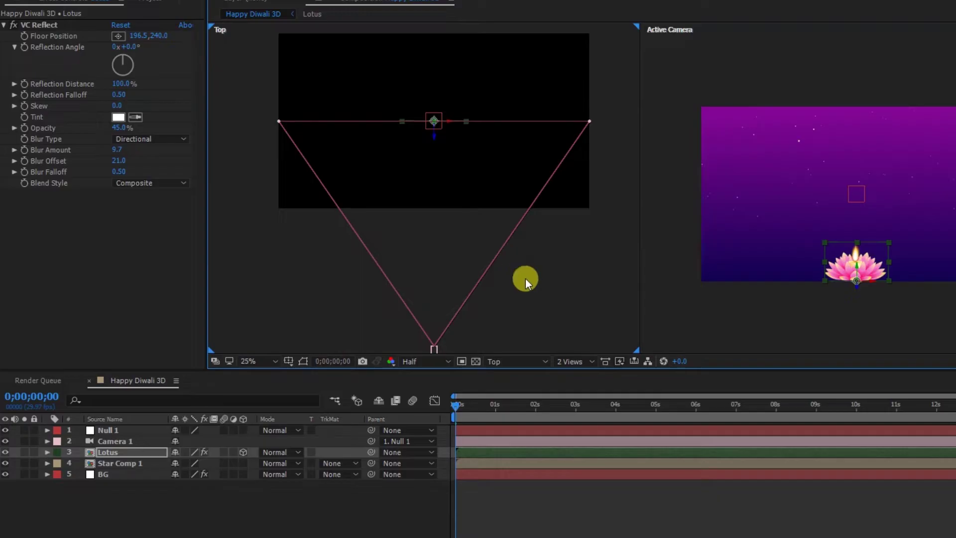
key(comma)
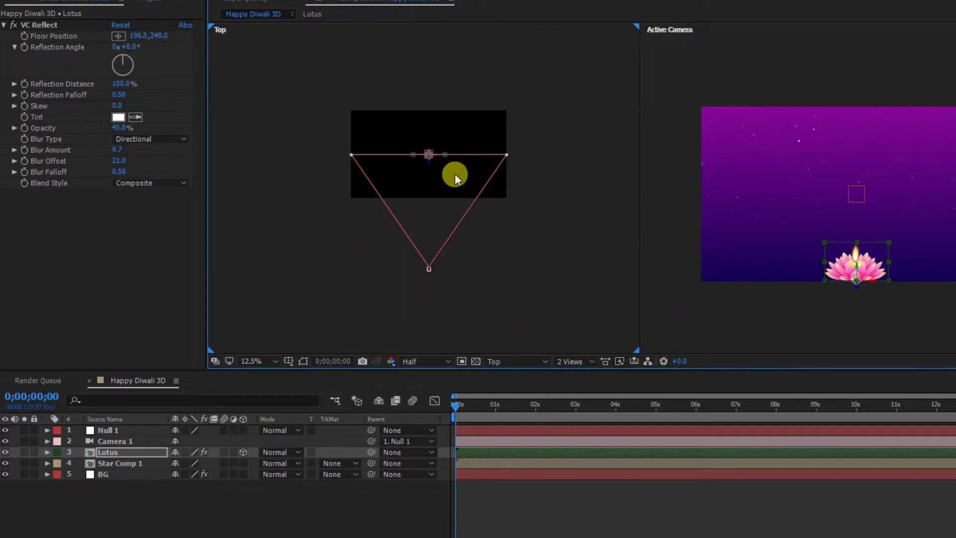
drag(430, 146, 433, 109)
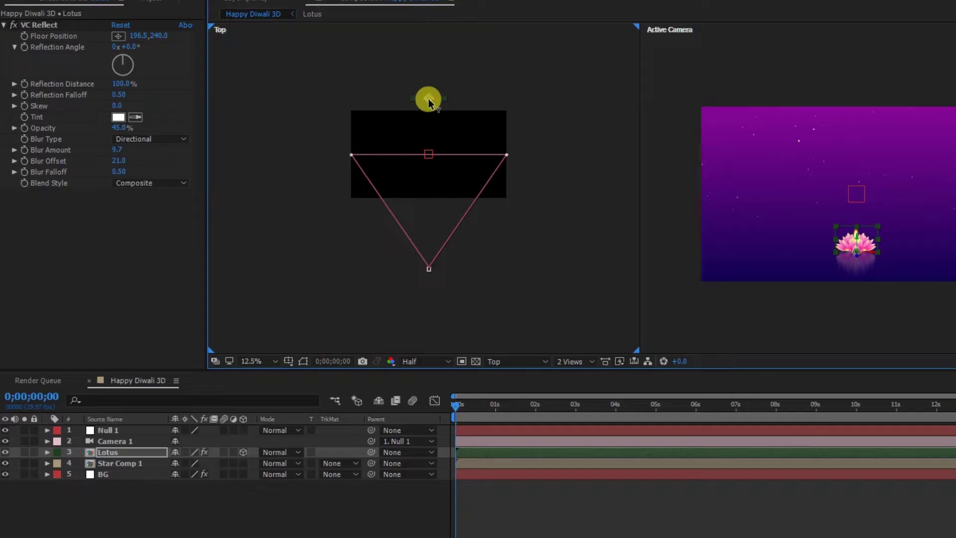
drag(428, 102, 374, 106)
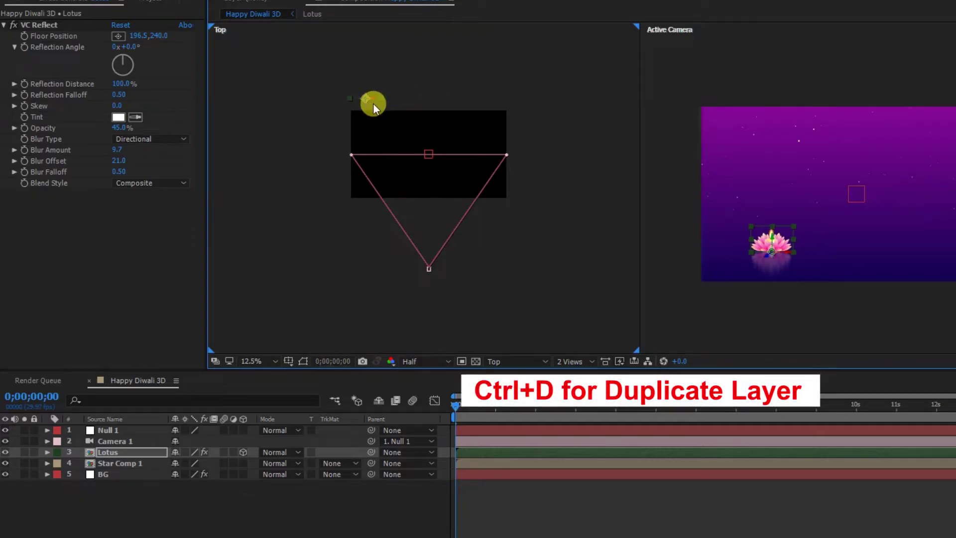
- Duplicate the lotus layers and spread the first copies across the Top view
key(ctrl+d)
drag(373, 103, 512, 101)
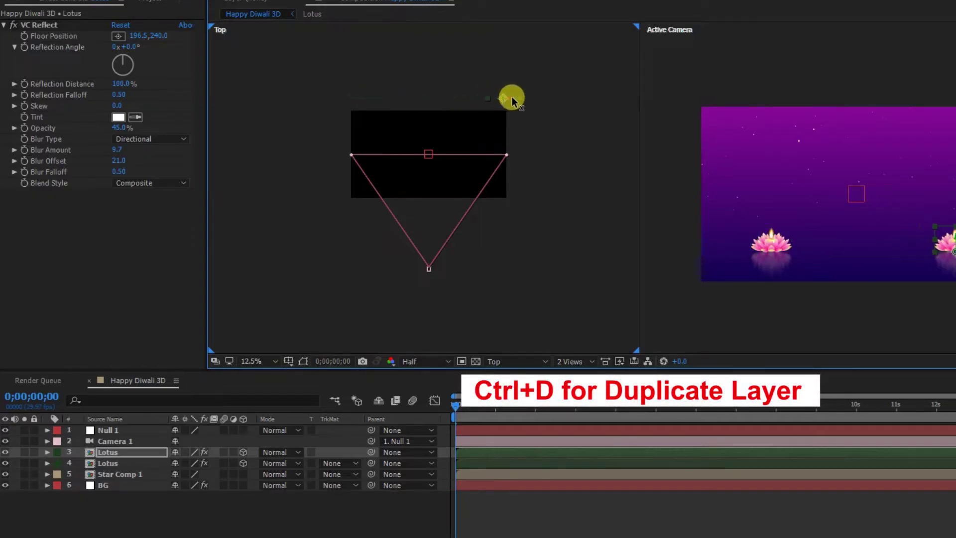
shift+click(198, 463)
key(ctrl+d)
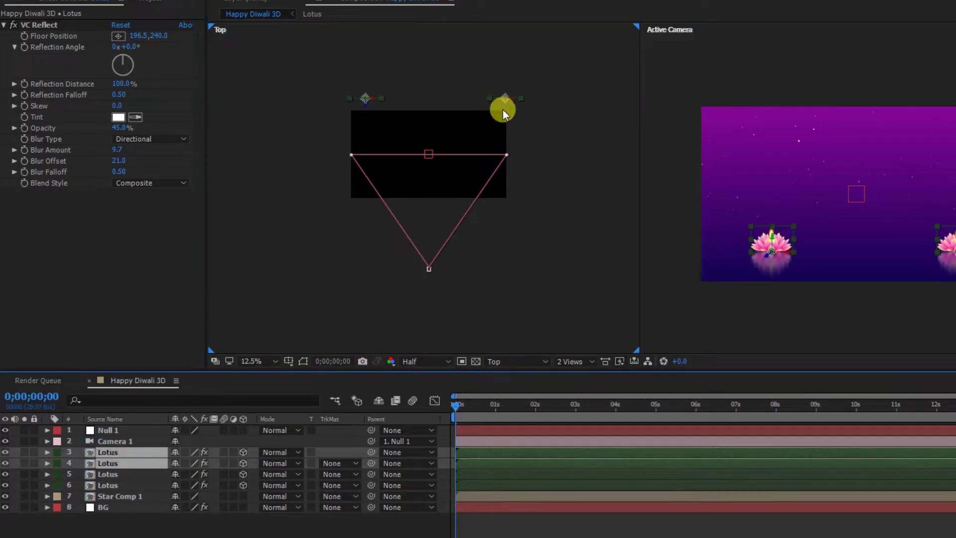
scroll(503, 108, up, 5)
click(568, 141)
mouse_move(569, 142)
mouse_down()
mouse_move(307, 145)
mouse_move(305, 94)
mouse_move(362, 55)
mouse_up()
key(ctrl+d)
- Make another lotus copy and scatter all the lotuses at varied depths across the water
key(ctrl+d)
scroll(388, 90, up, 3)
mouse_move(412, 88)
mouse_down()
mouse_move(421, 235)
mouse_move(352, 47)
mouse_up()
key(ctrl+d)
scroll(352, 46, up, 3)
drag(342, 117, 227, 110)
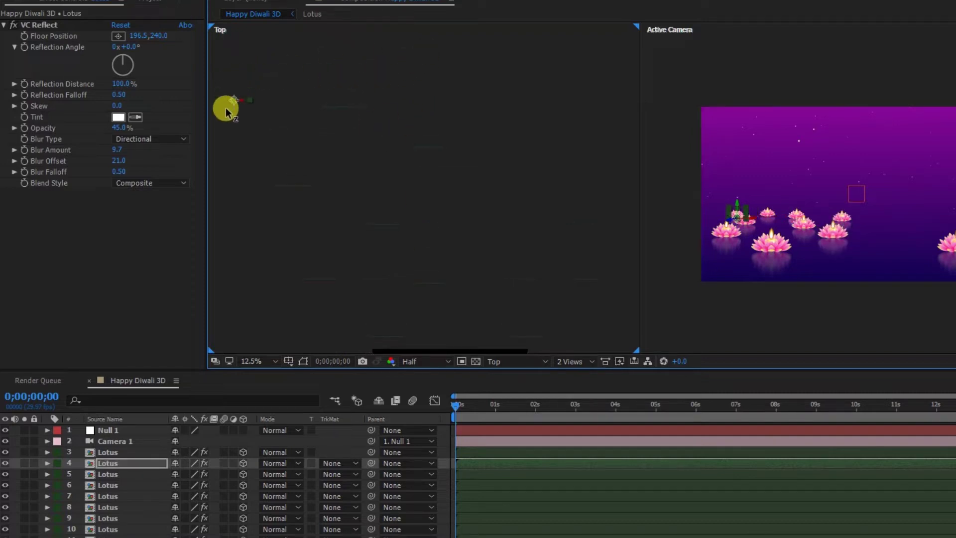
drag(226, 110, 392, 150)
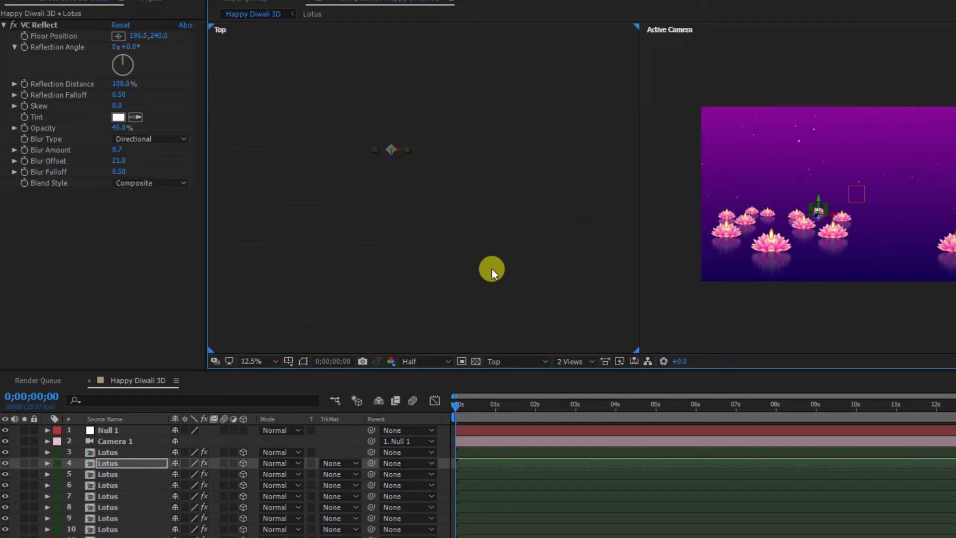
scroll(492, 267, down, 1)
drag(482, 212, 487, 162)
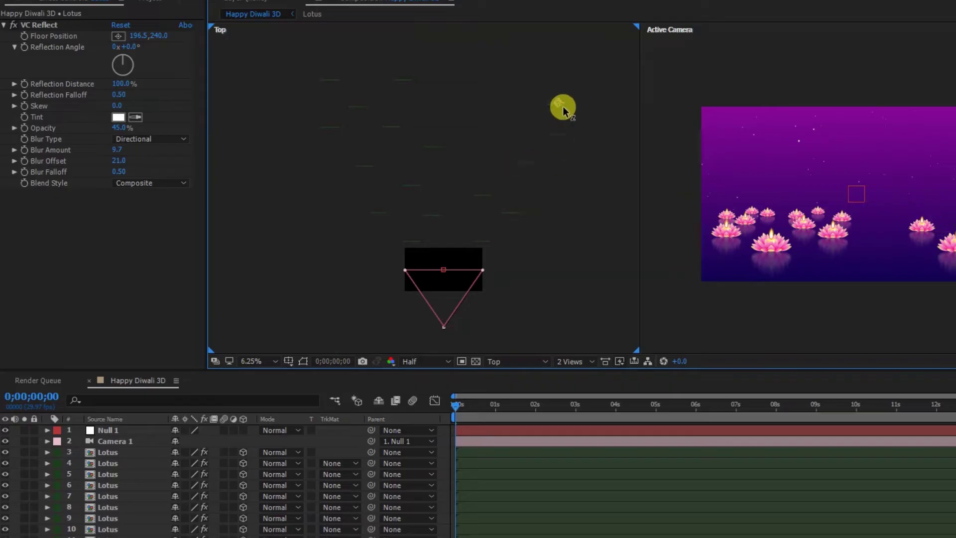
drag(562, 106, 471, 119)
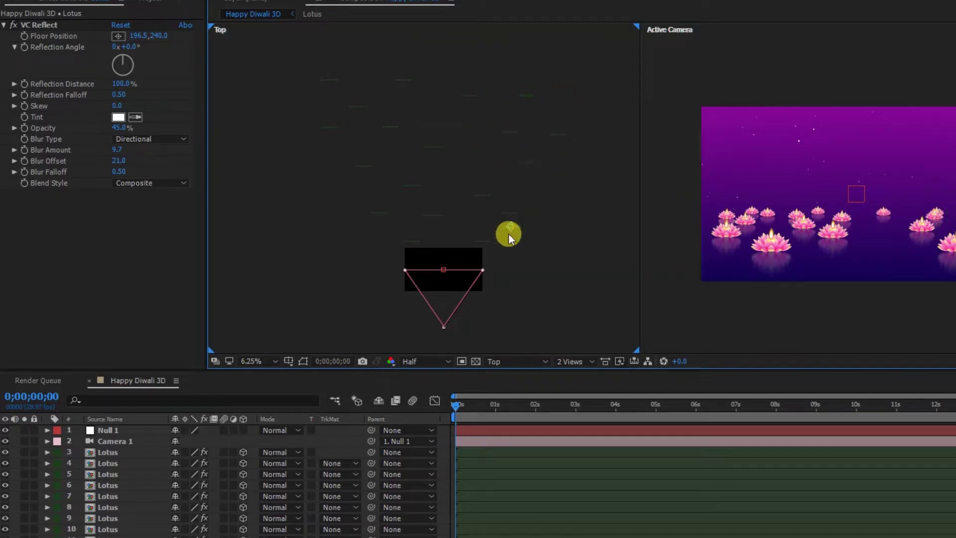
drag(509, 234, 554, 75)
drag(537, 243, 452, 248)
click(494, 430)
- Keyframe Null 1's Position from 960,540,0 at 0s to 960,540,3728 at 10s, then preview the glide
key(alt+shift+p)
click(856, 406)
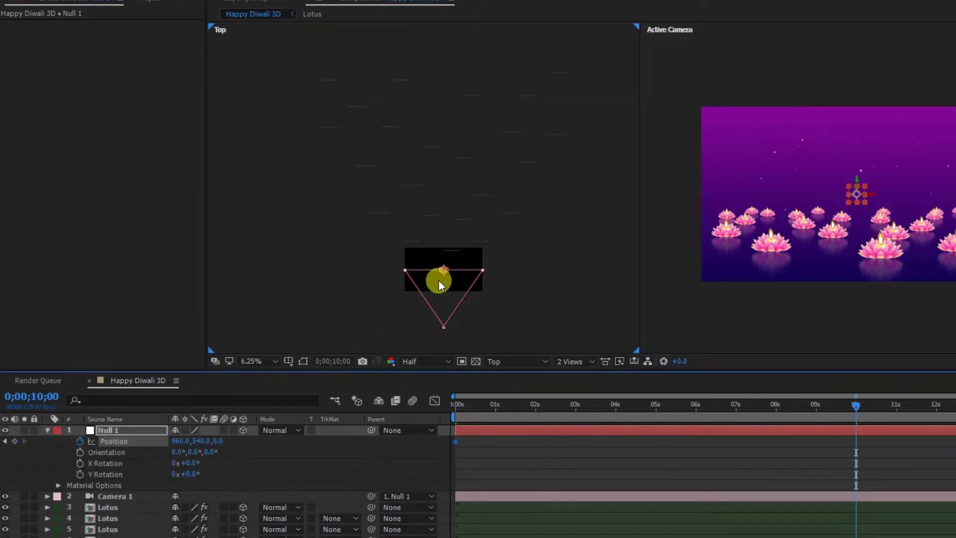
drag(444, 279, 457, 127)
key(space)
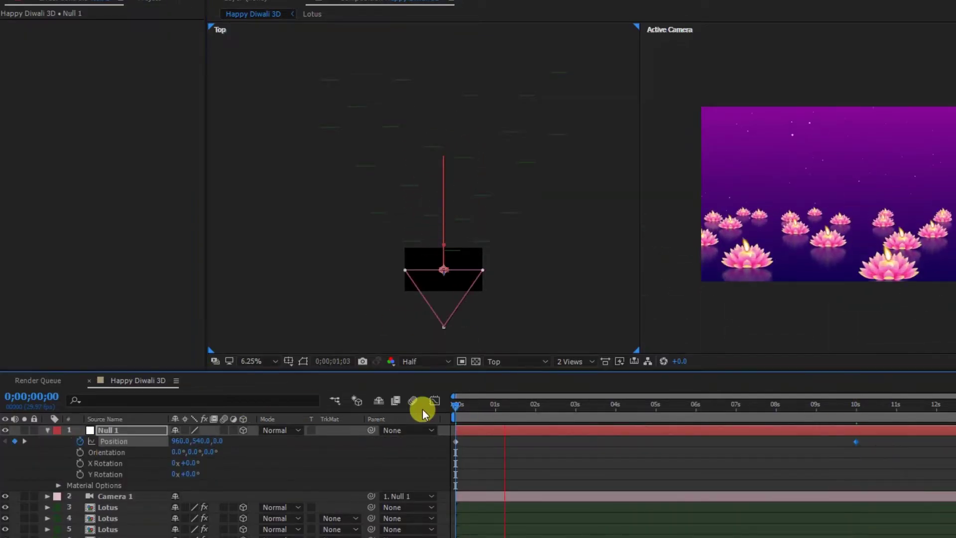
mouse_move(314, 117)
mouse_down()
mouse_move(403, 83)
mouse_move(545, 79)
mouse_move(460, 174)
mouse_up()
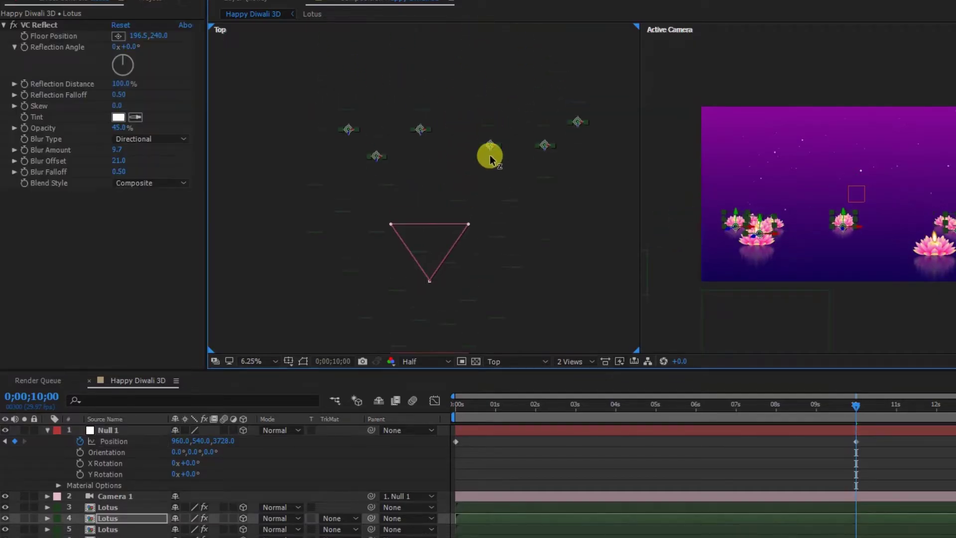
key(space)
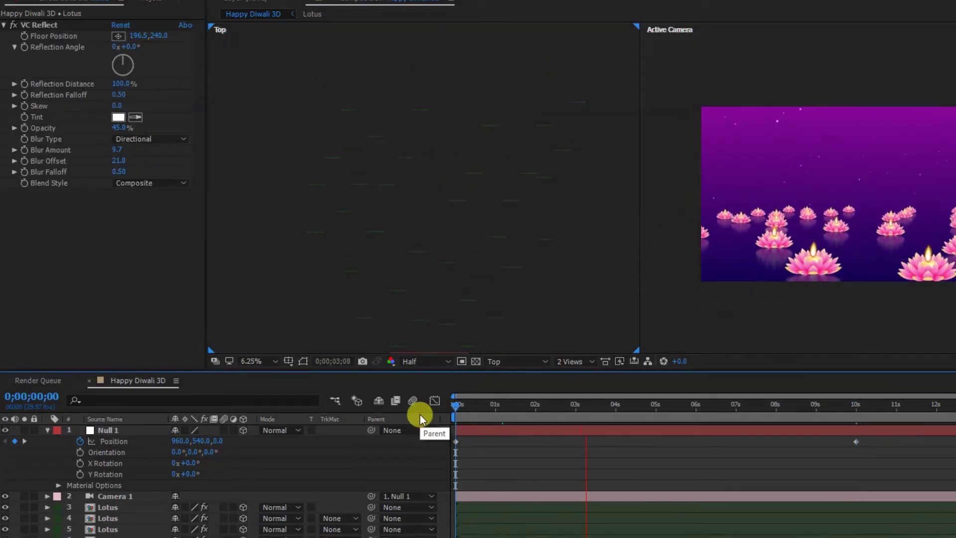
key(space)
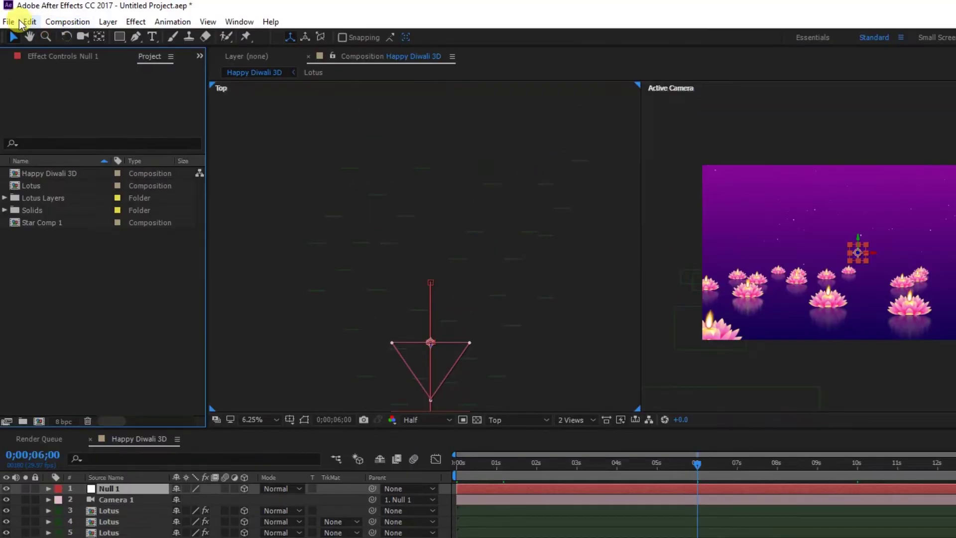
- Import Diya.ai as a composition
click(9, 22)
mouse_move(68, 214)
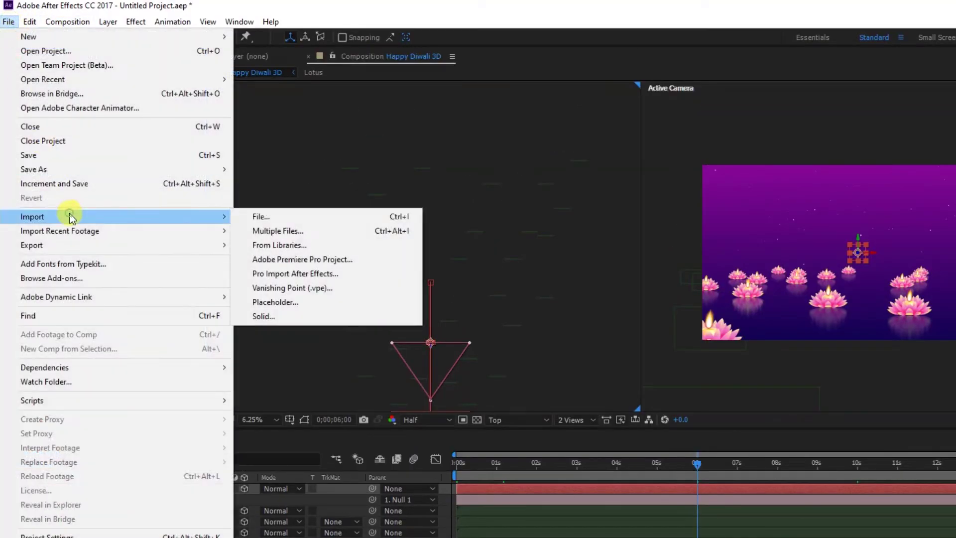
click(288, 219)
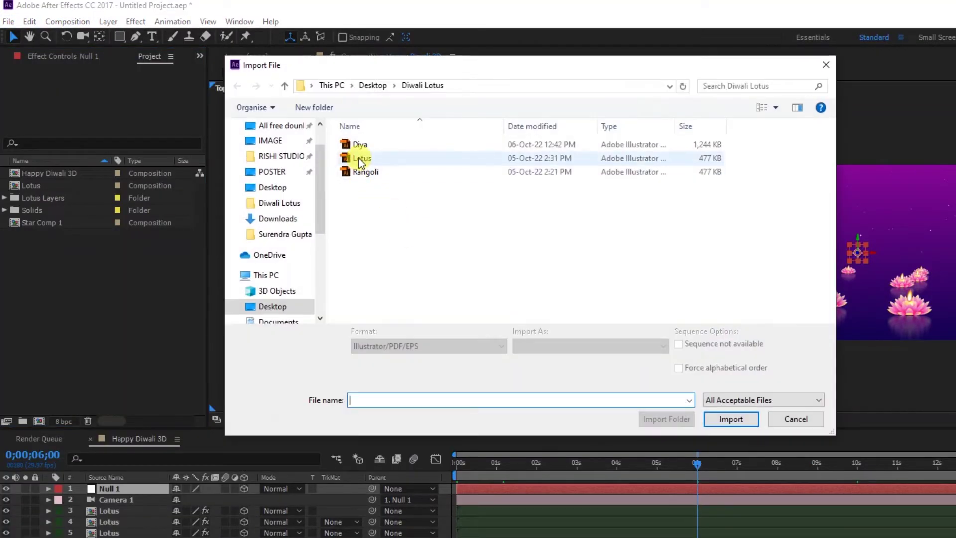
click(363, 144)
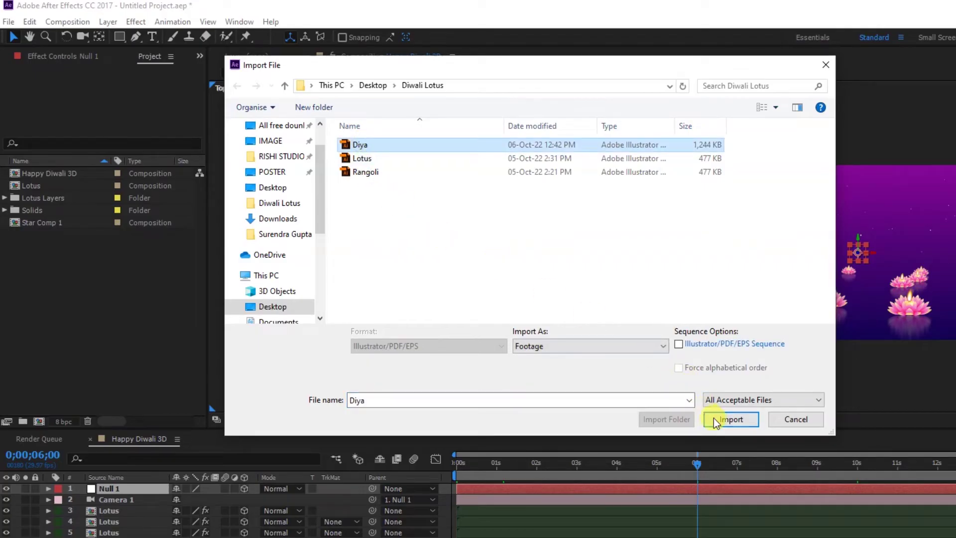
click(715, 419)
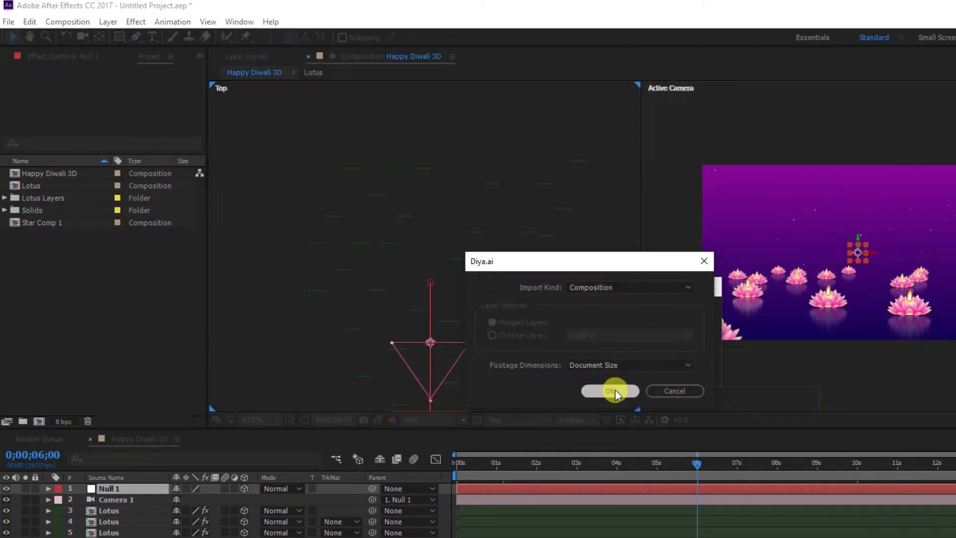
click(612, 391)
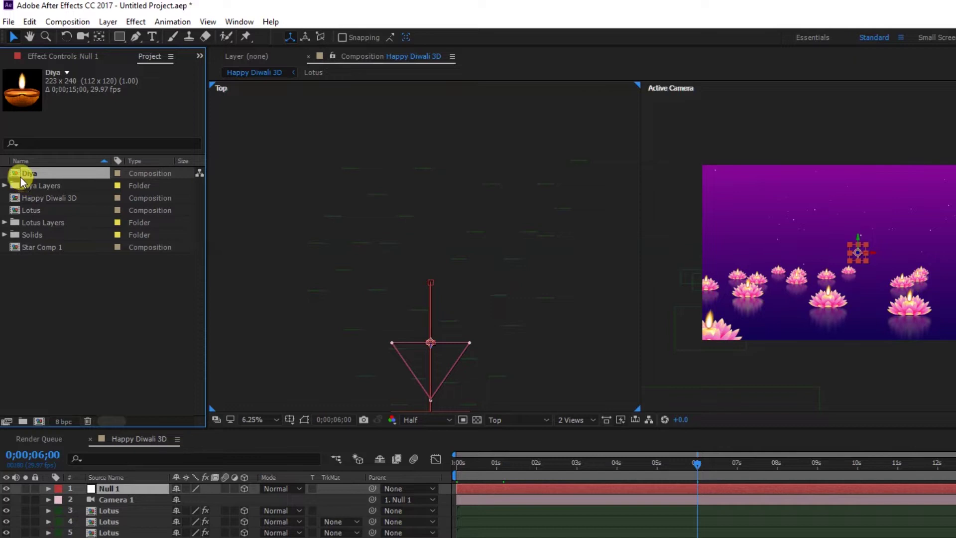
- Add the Diya comp to Happy Diwali 3D, label it Purple, and open it
drag(20, 177, 79, 506)
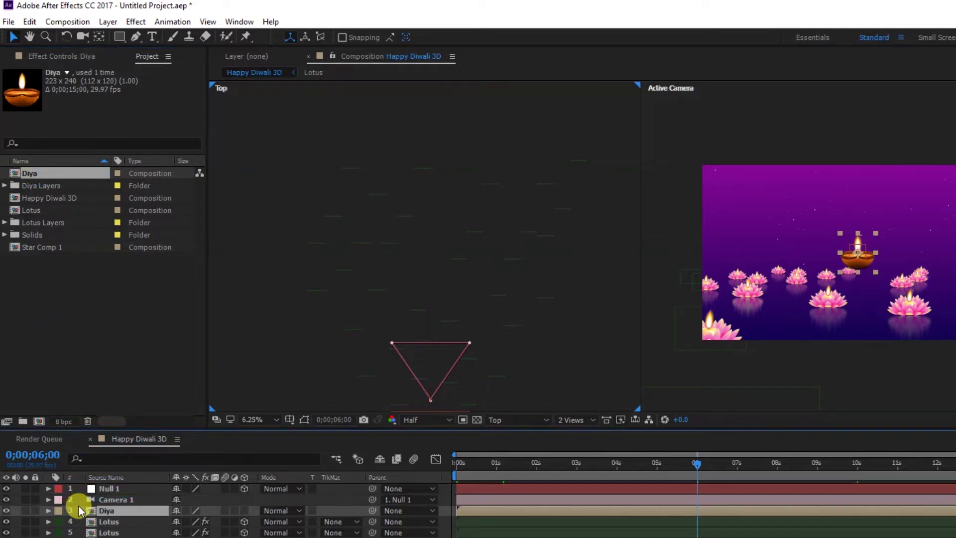
click(58, 511)
click(85, 453)
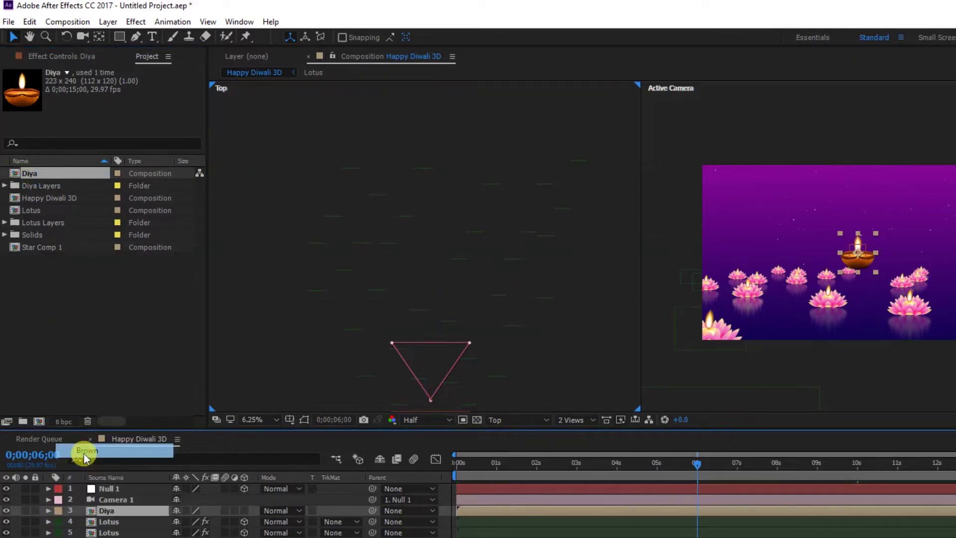
click(59, 512)
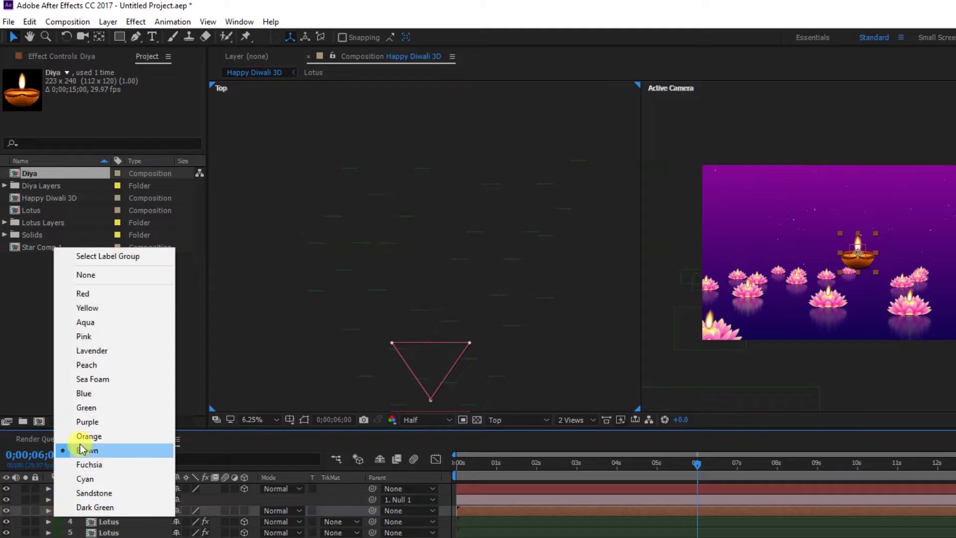
click(82, 424)
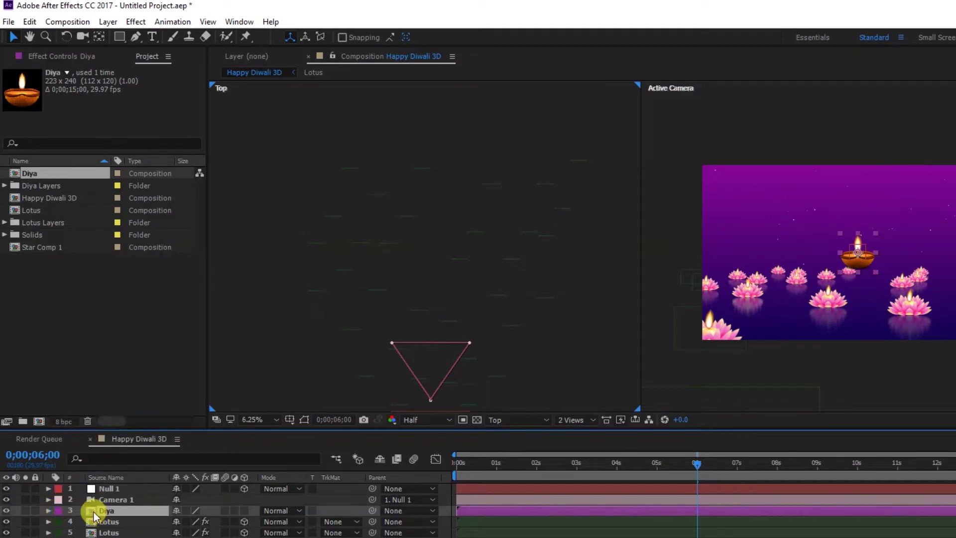
double_click(95, 513)
scroll(877, 247, up, 4)
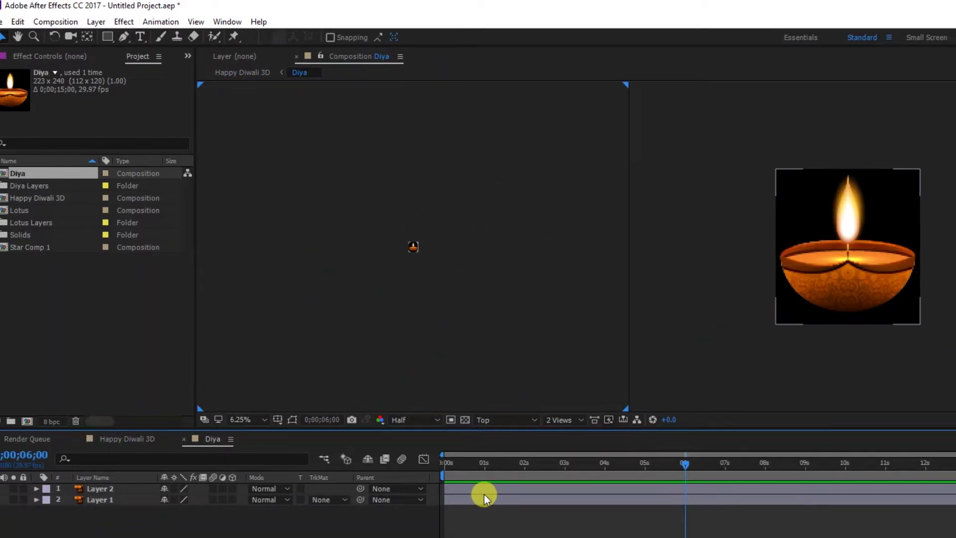
- Apply CC Bender to the diya and place its Top and Base points on the flame
click(484, 494)
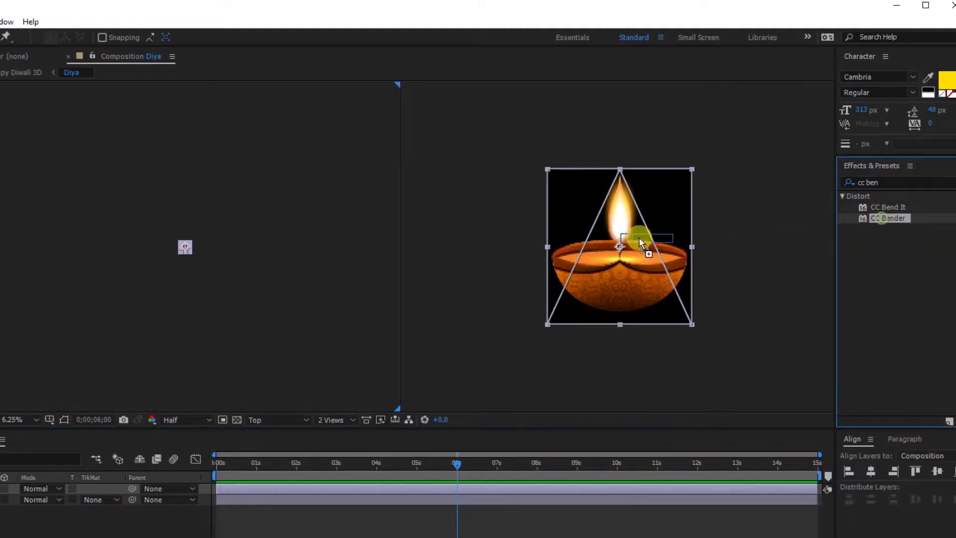
drag(882, 219, 626, 234)
click(827, 246)
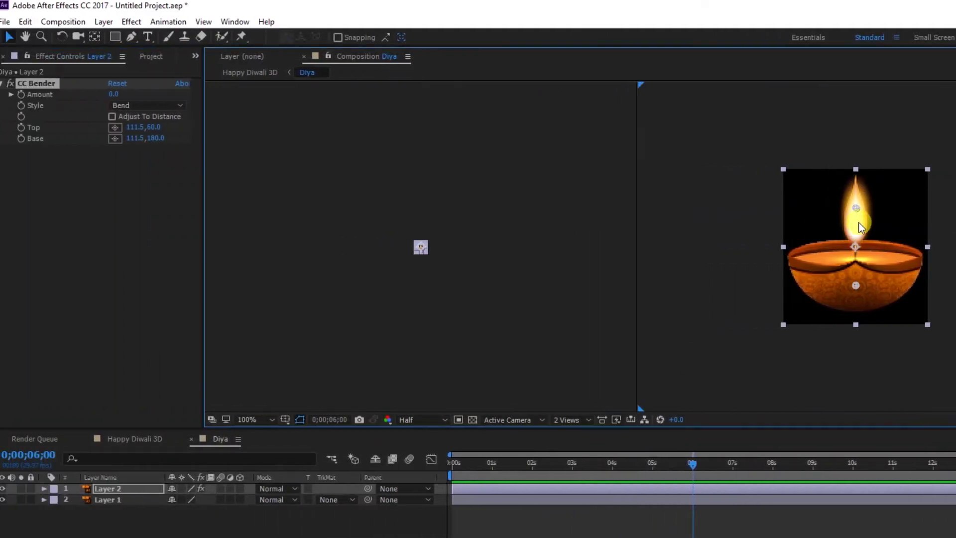
drag(860, 212, 857, 187)
drag(857, 288, 856, 244)
- Drive the bend Amount with wiggle(2,30), preview the flicker, and return to Happy Diwali 3D
click(62, 86)
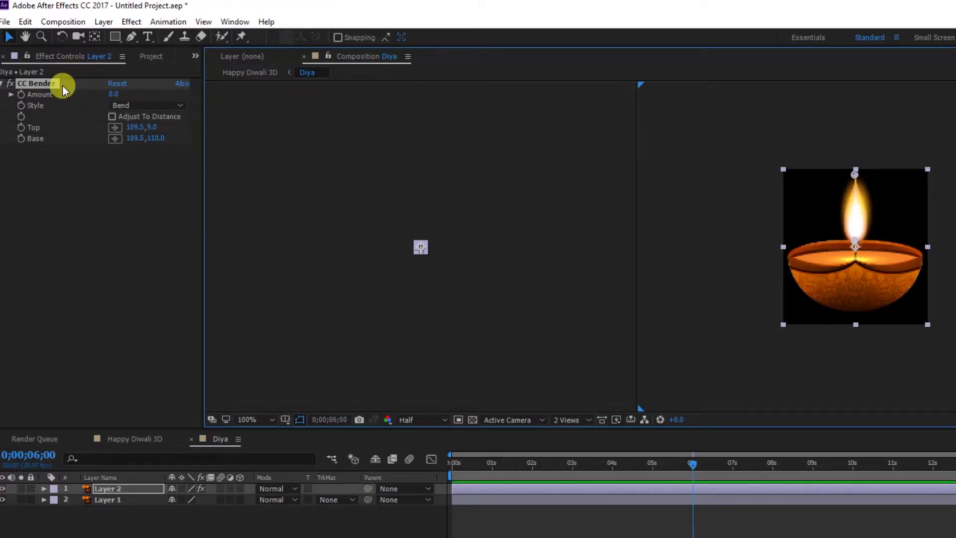
alt+click(21, 94)
text(wiggle(2,30)
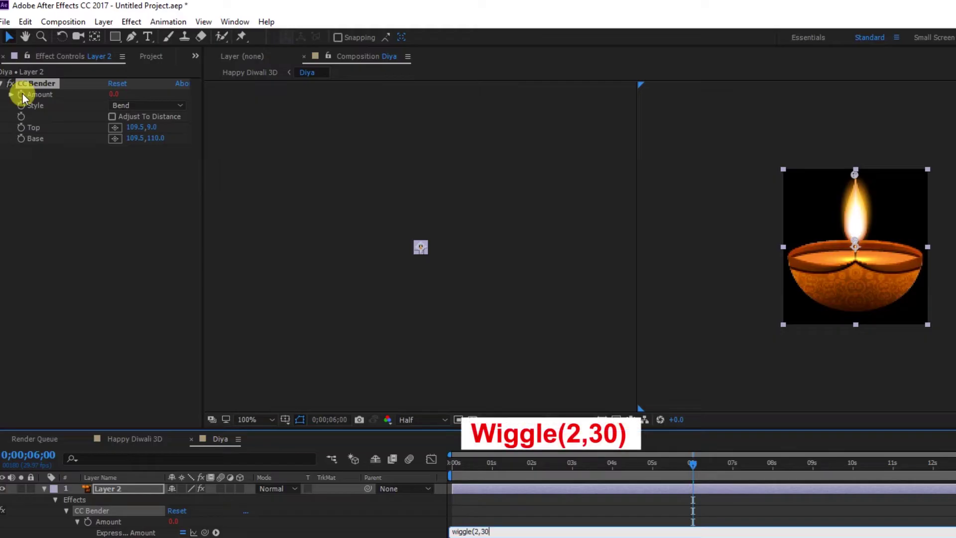
key(KP_Enter)
key(space)
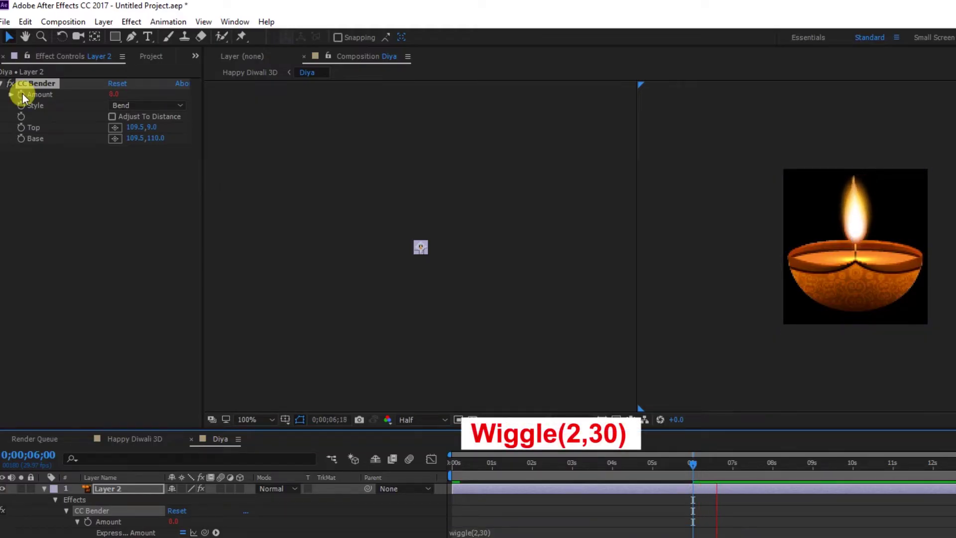
click(191, 438)
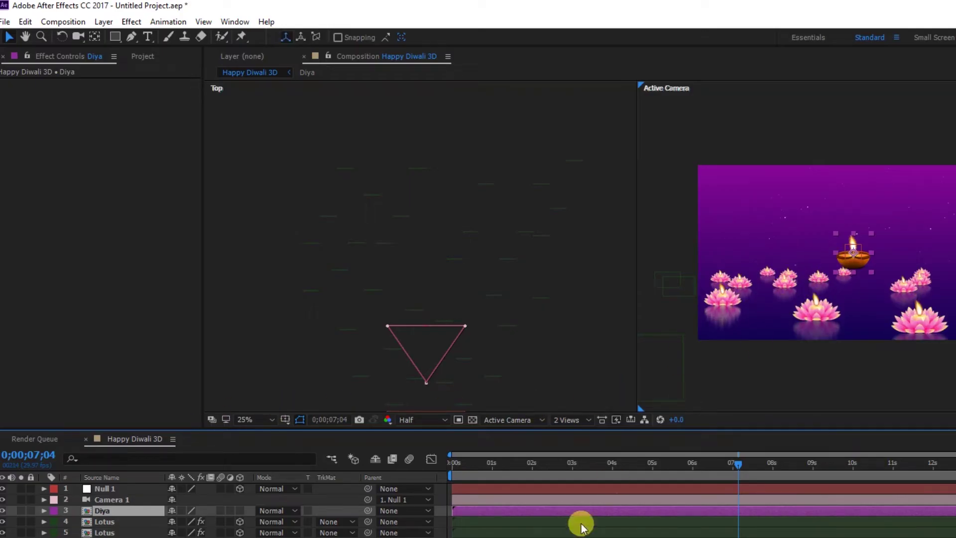
- Scale the Diya layer down to 58% and drag its anchor point to the bowl's base
key(s)
drag(188, 523, 171, 524)
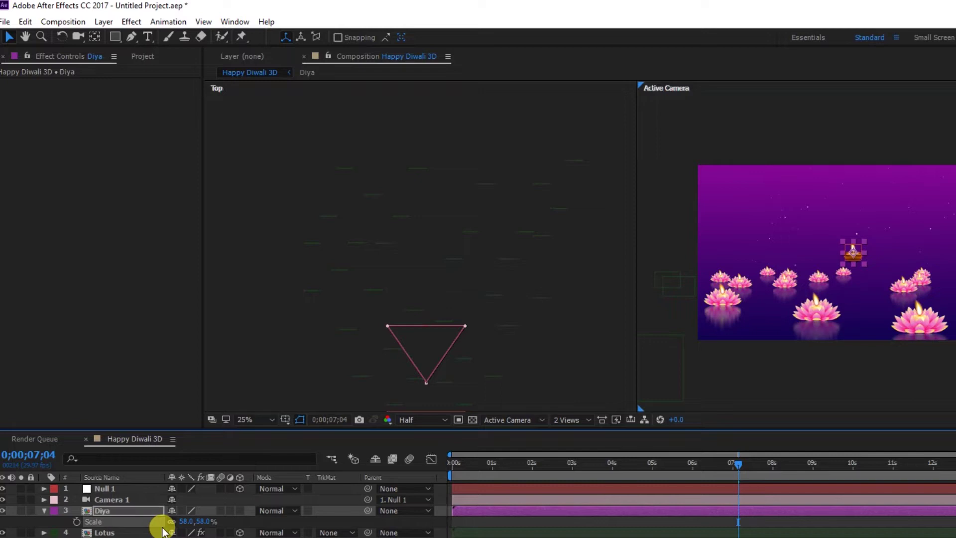
scroll(853, 261, up, 4)
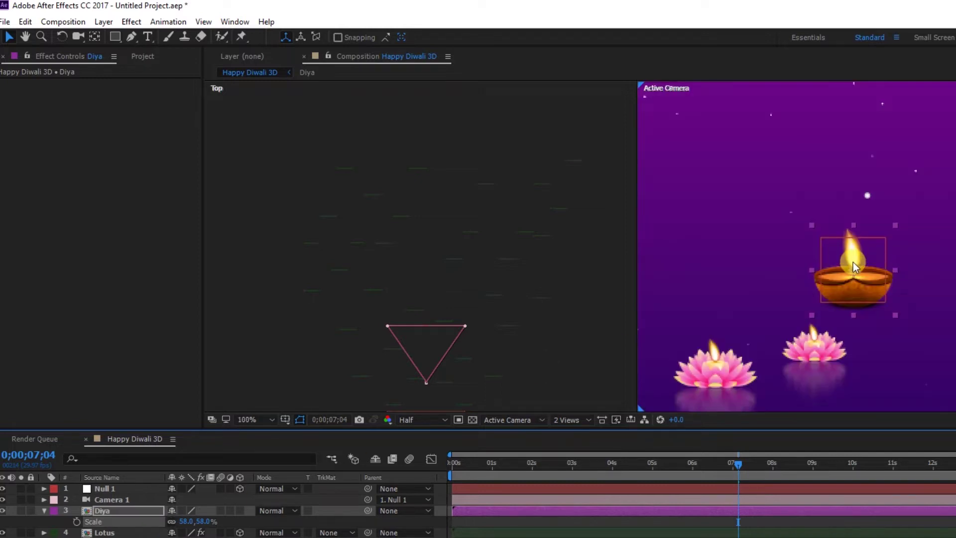
drag(851, 270, 851, 312)
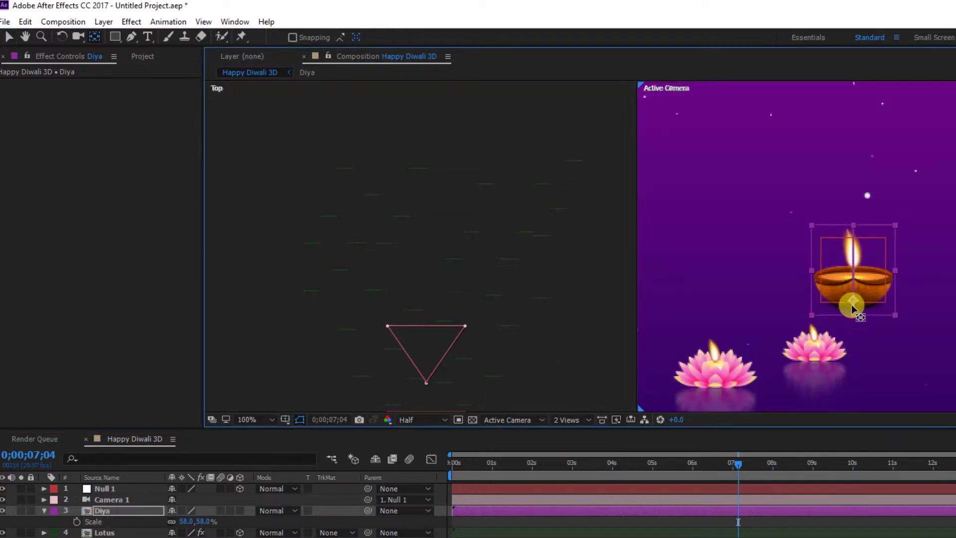
- Copy VC Reflect from a Lotus layer onto Diya, set floor 115.5,221.0, and make Diya 3D
drag(851, 314, 853, 311)
key(v)
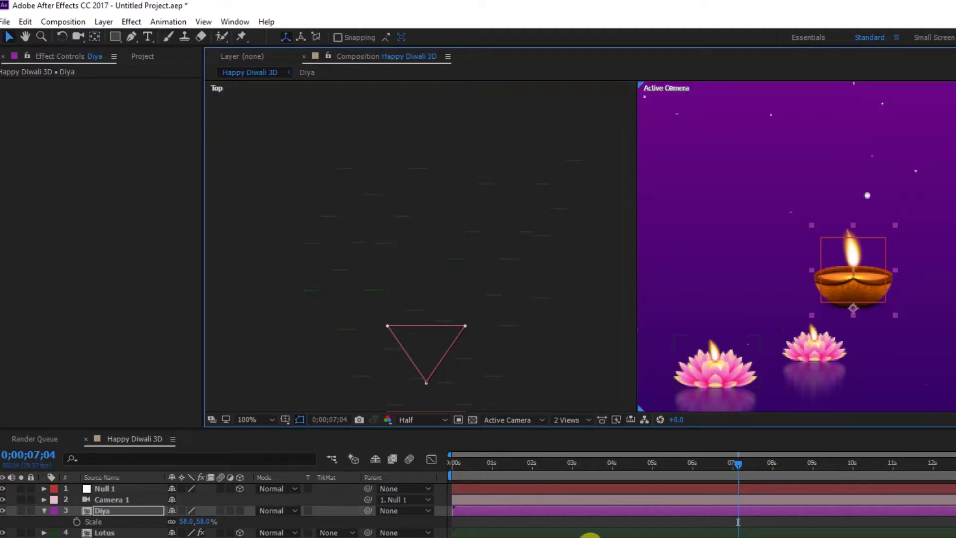
click(589, 533)
click(47, 85)
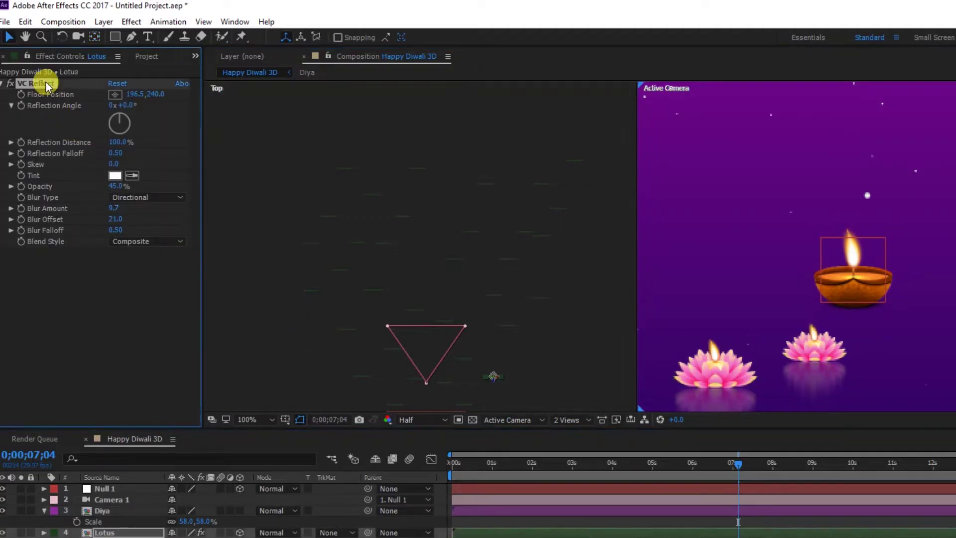
click(719, 513)
key(ctrl+v)
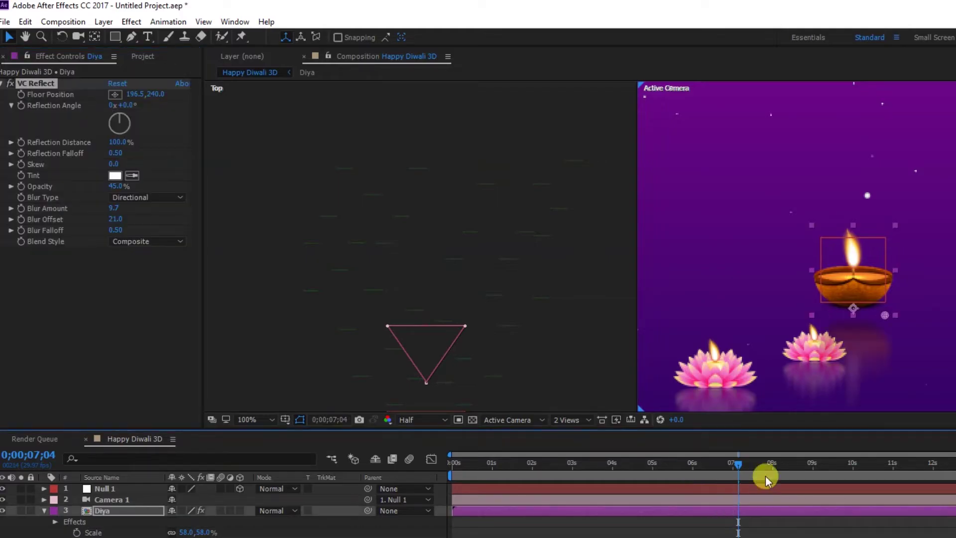
drag(887, 315, 854, 311)
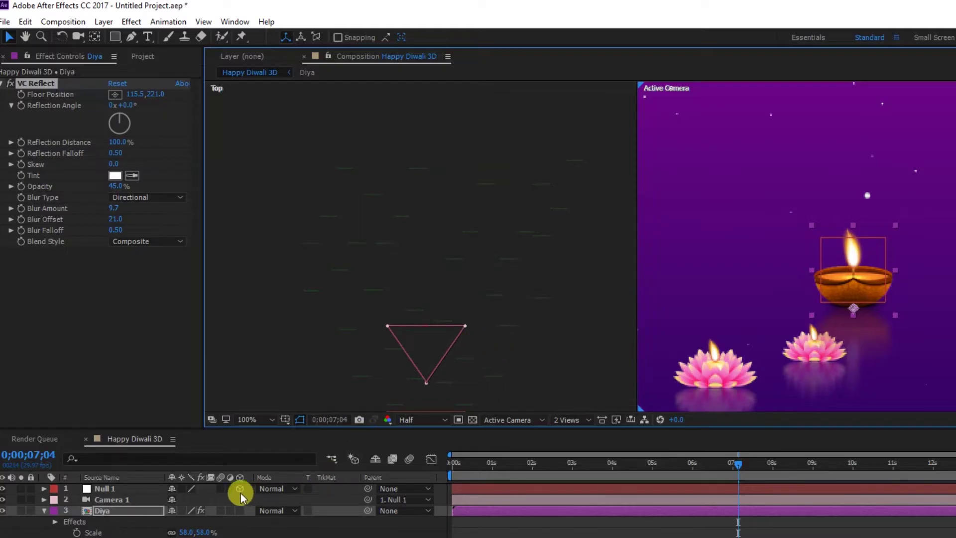
click(240, 510)
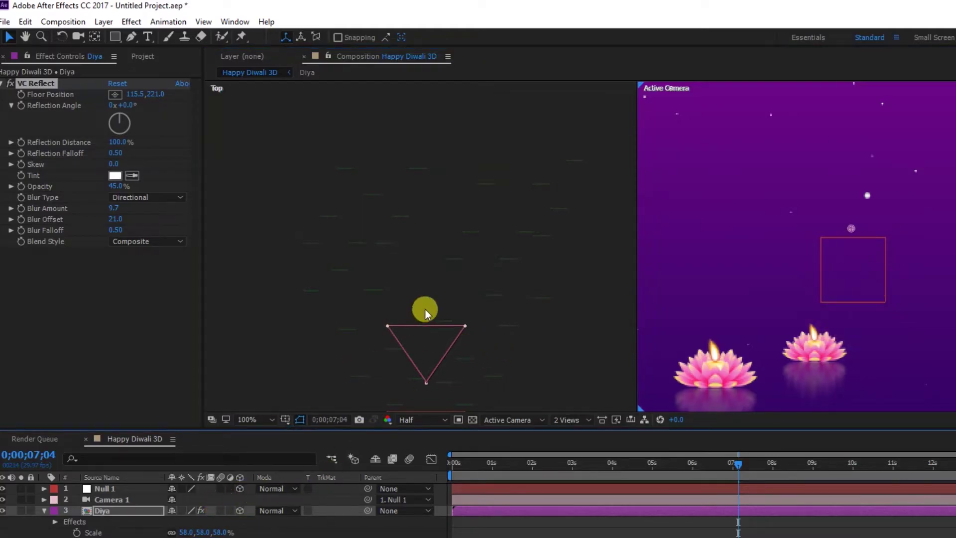
key(Home)
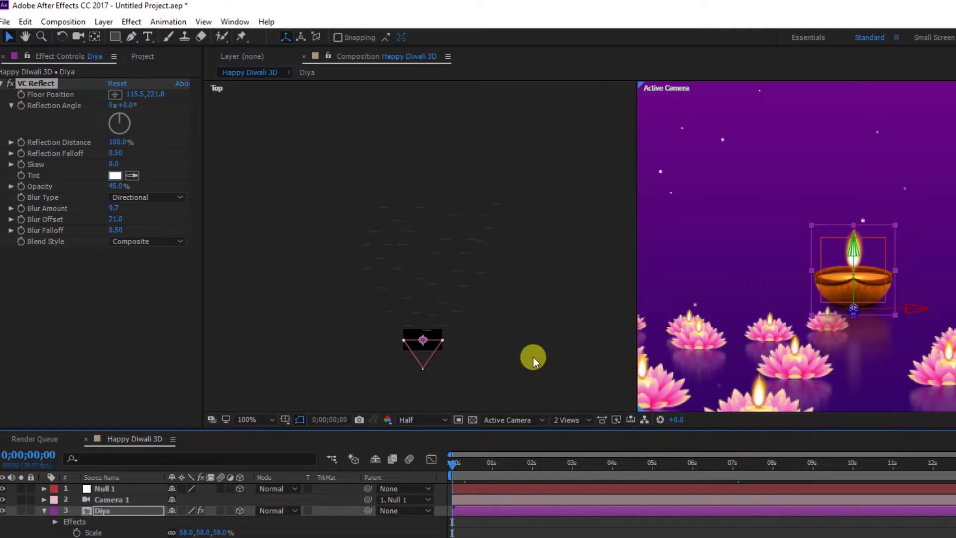
- Shrink the diya further and lower it to the water level in a zoomed Left view
scroll(906, 289, down, 2)
scroll(906, 289, down, 1)
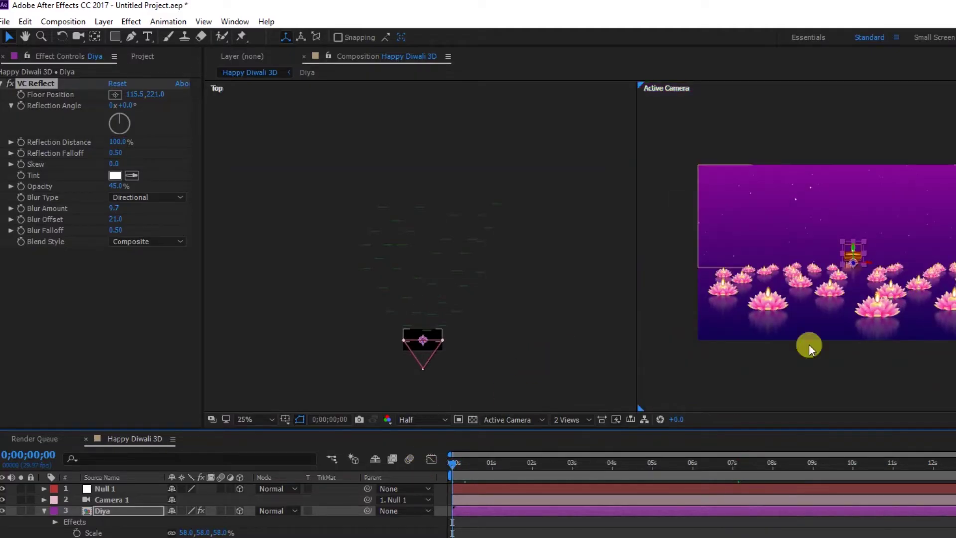
key(s)
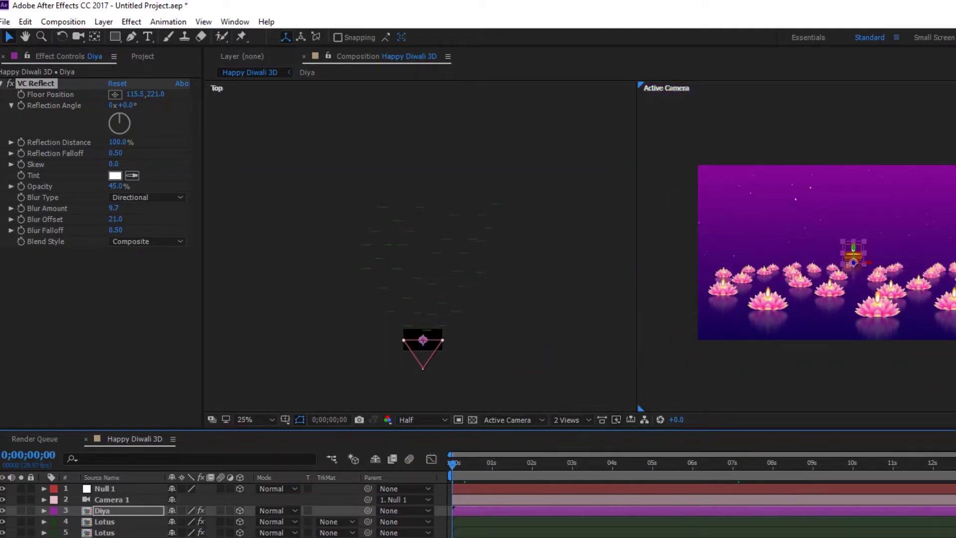
drag(189, 528, 183, 524)
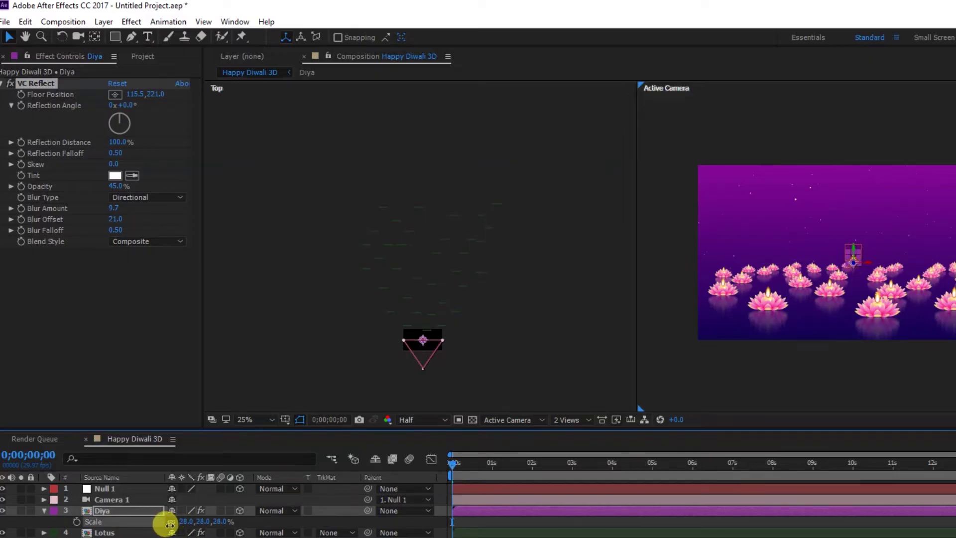
click(170, 524)
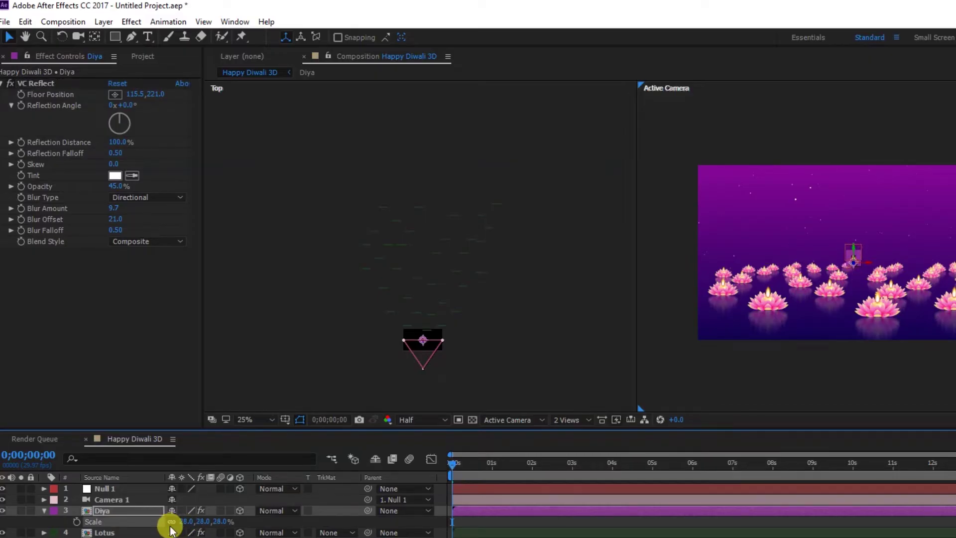
click(423, 346)
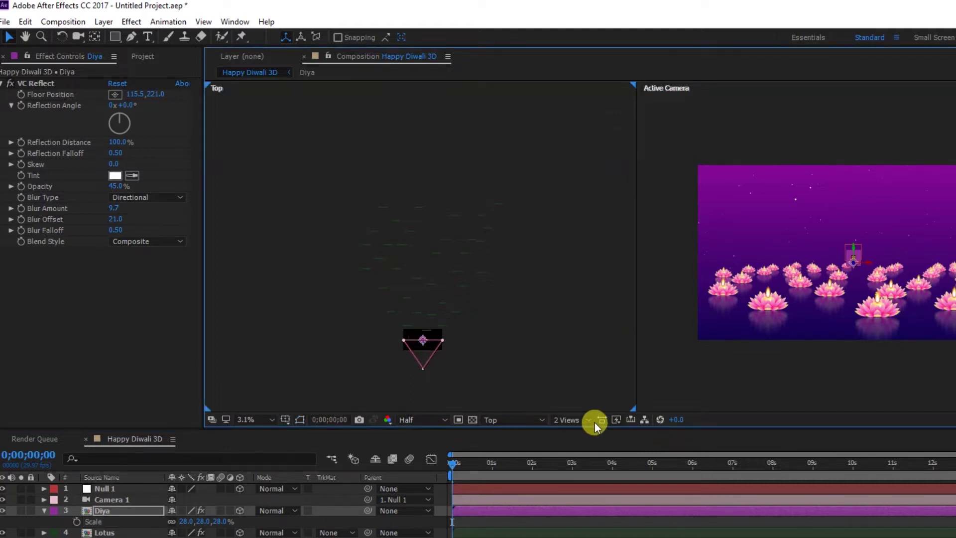
click(530, 421)
click(528, 486)
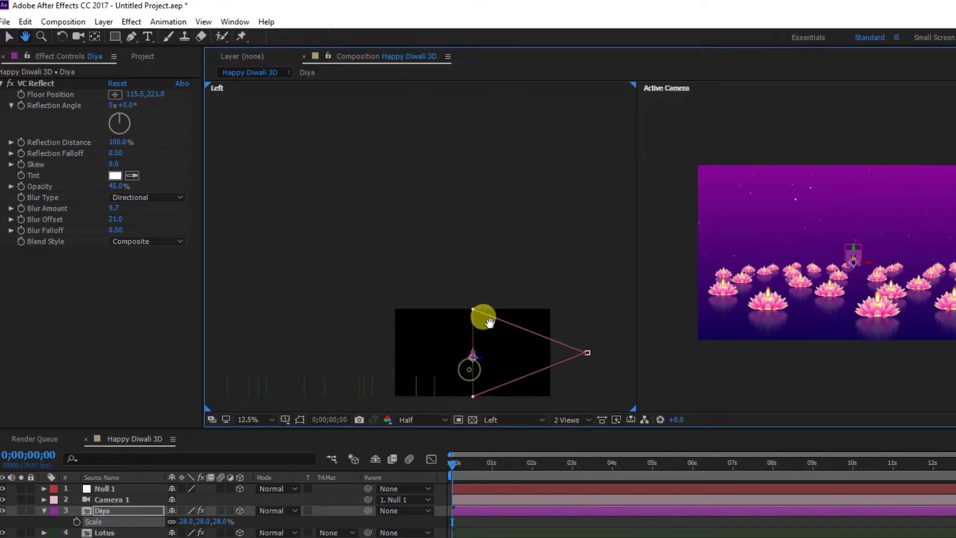
drag(485, 315, 486, 184)
key(period)
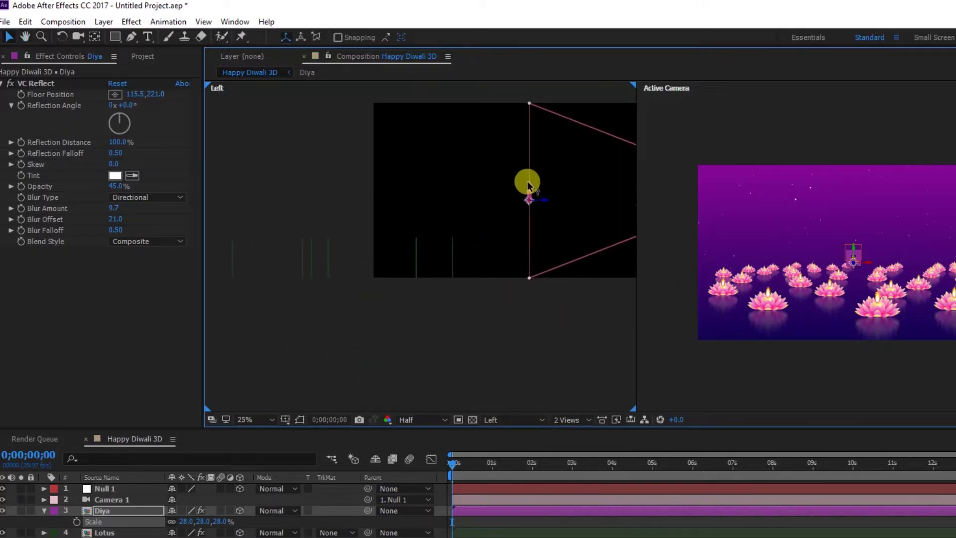
drag(529, 188, 530, 230)
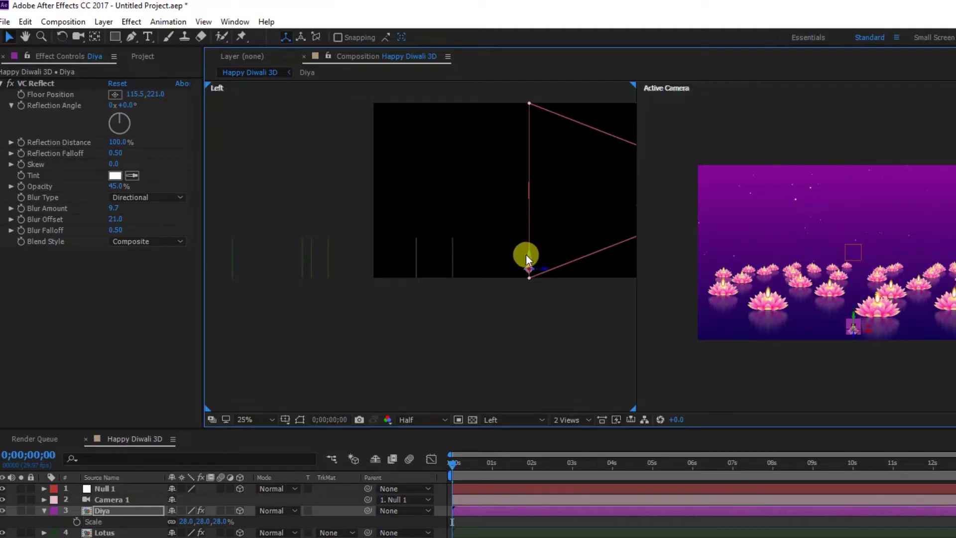
- Set the diya's scale to 70%, move it left among the lotuses, and duplicate it in Top view
click(503, 523)
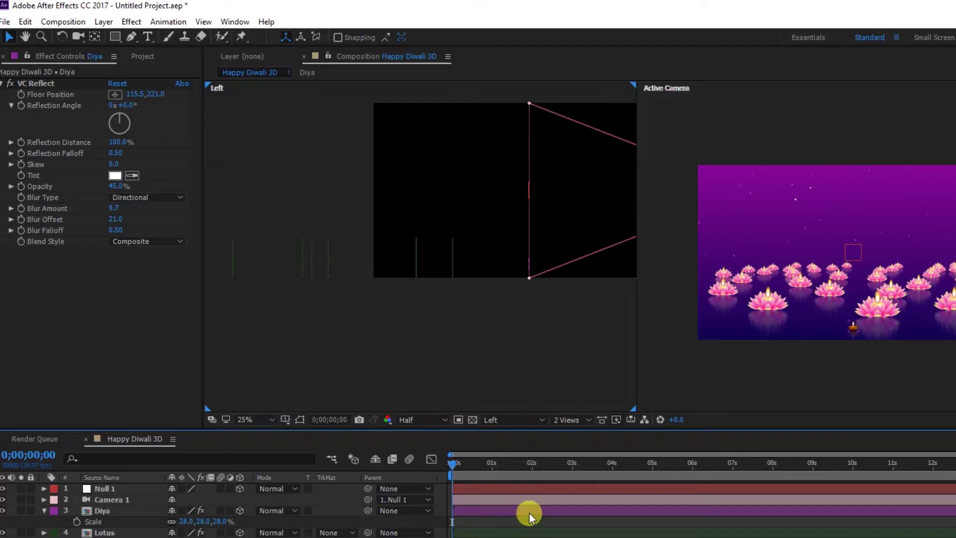
click(498, 500)
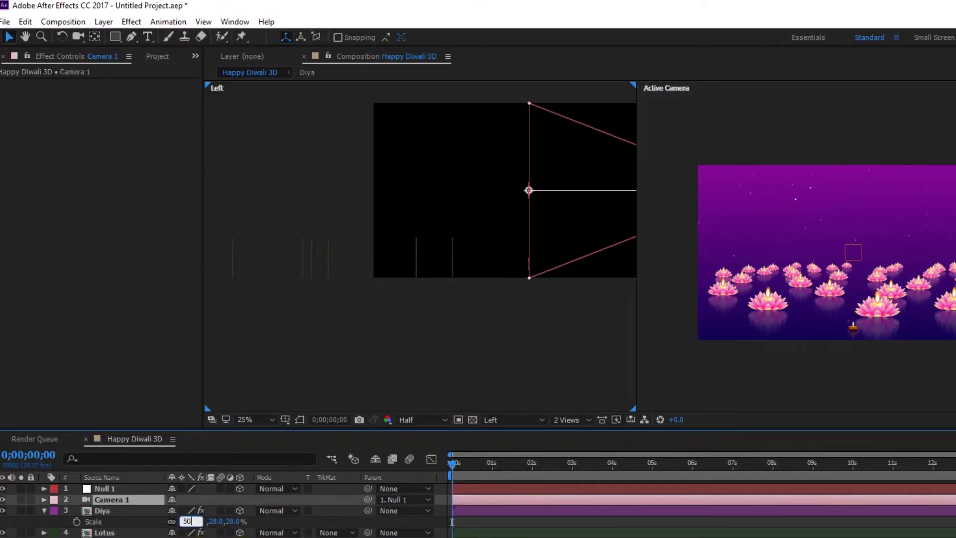
text(0)
click(185, 523)
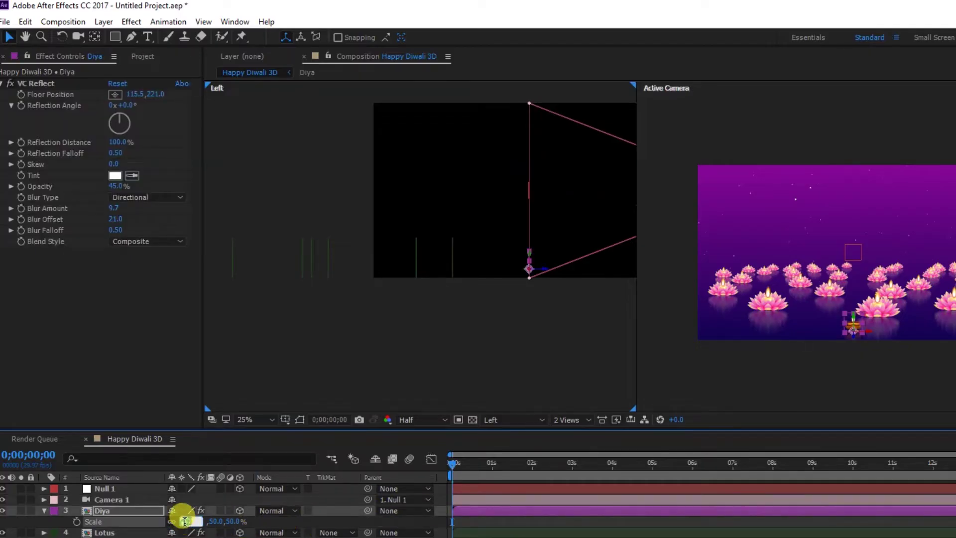
click(185, 523)
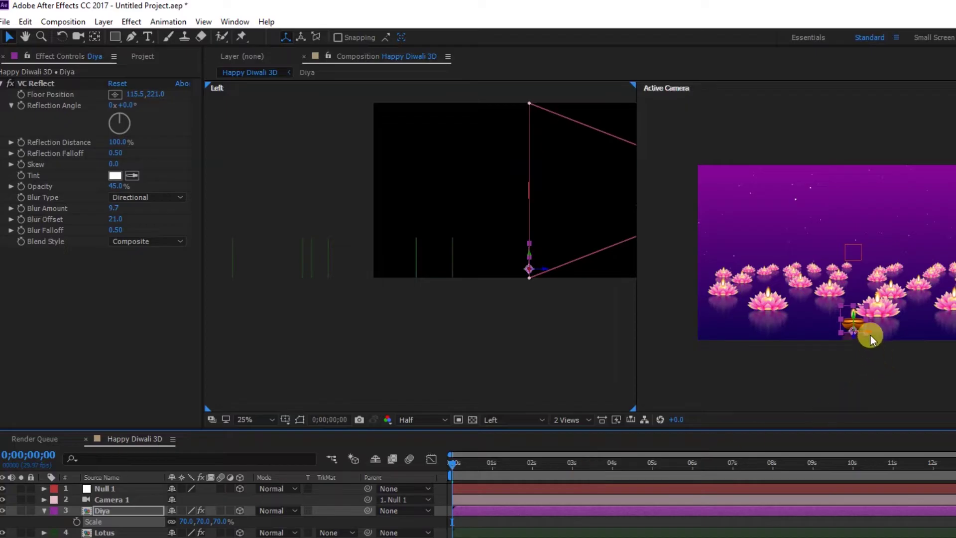
drag(867, 336, 769, 338)
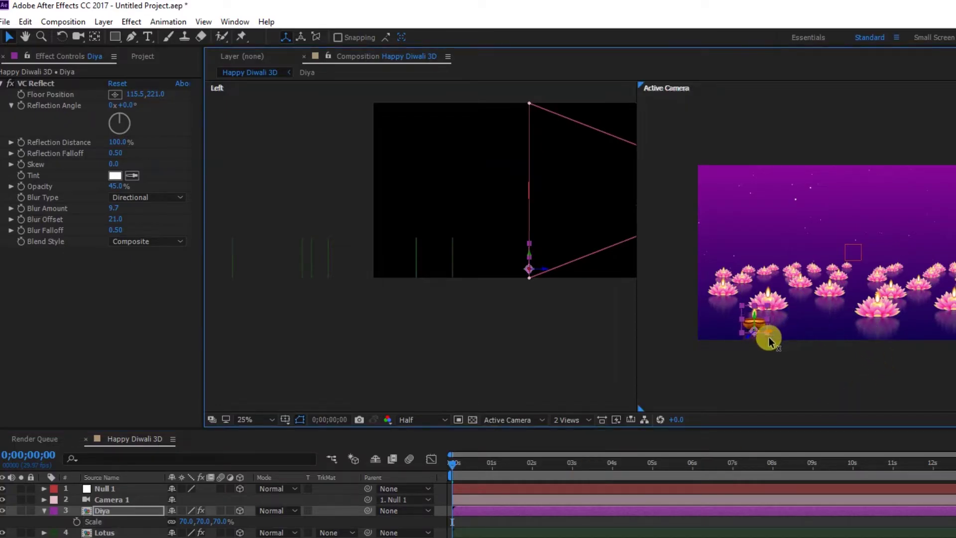
click(593, 369)
click(534, 420)
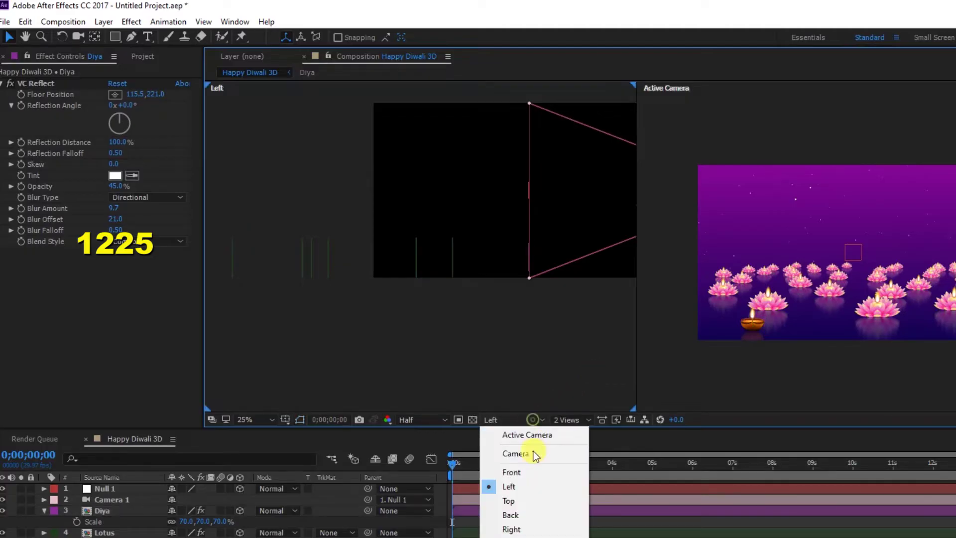
click(513, 501)
key(ctrl+d)
scroll(566, 295, down, 1)
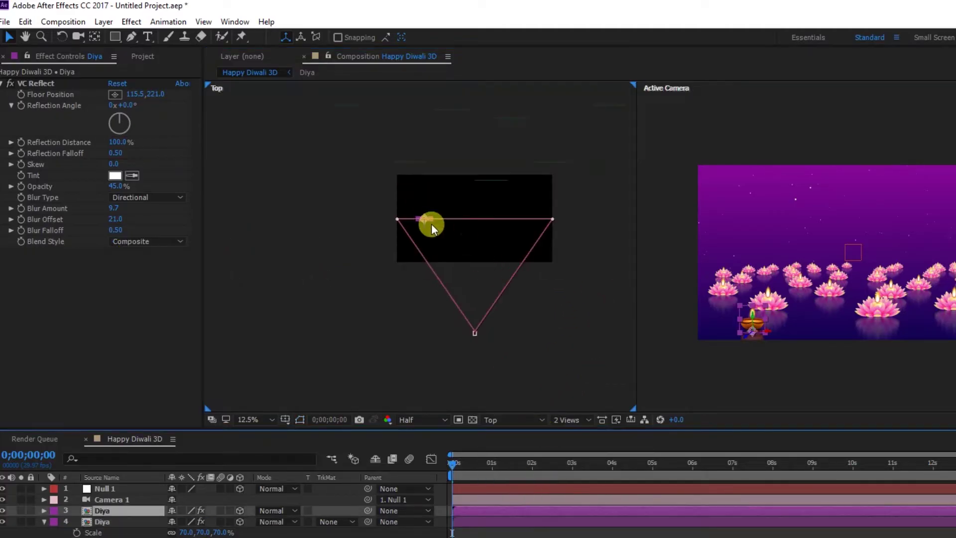
- Make a third Diya copy and drag the lamps to new spots around the water in Top view
key(ctrl+d)
mouse_move(437, 145)
mouse_down()
mouse_move(396, 175)
mouse_move(336, 193)
mouse_move(323, 211)
mouse_up()
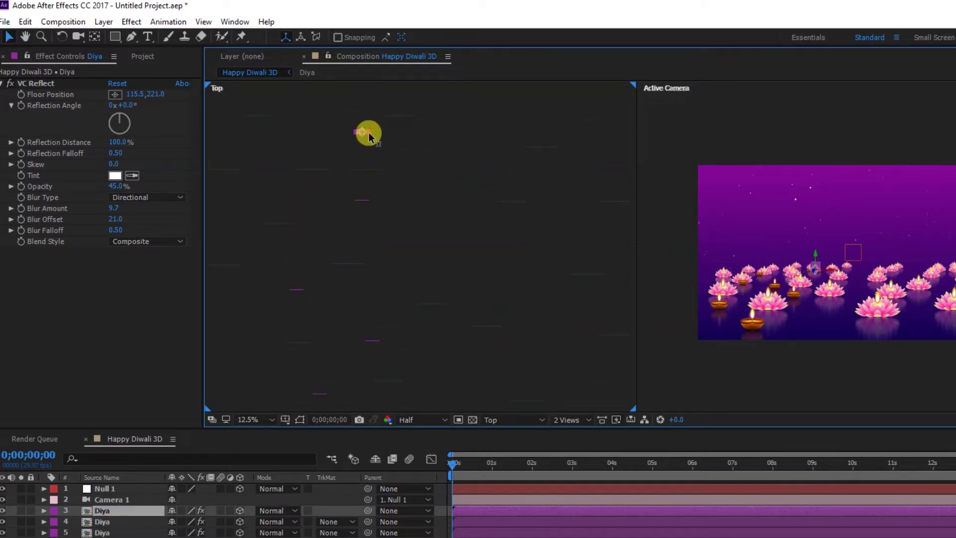
drag(368, 133, 396, 133)
mouse_move(393, 280)
mouse_down()
mouse_move(525, 351)
mouse_move(549, 296)
mouse_up()
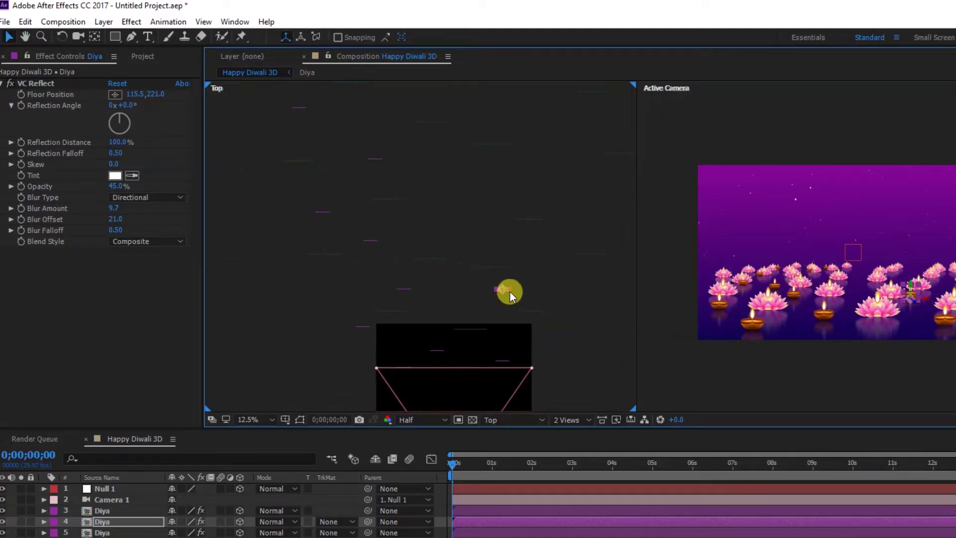
mouse_move(540, 270)
mouse_down()
mouse_move(474, 209)
mouse_move(562, 128)
mouse_move(565, 208)
mouse_move(480, 154)
mouse_move(457, 212)
mouse_move(498, 264)
mouse_move(455, 273)
mouse_move(438, 122)
mouse_move(571, 123)
mouse_up()
mouse_move(538, 234)
mouse_down()
mouse_move(523, 220)
mouse_move(527, 312)
mouse_move(489, 310)
mouse_move(489, 347)
mouse_up()
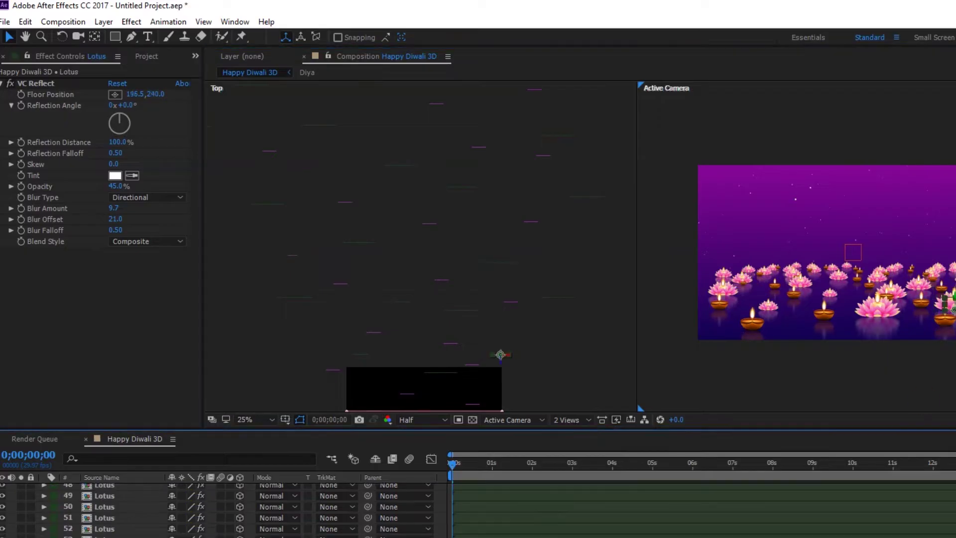
key(s)
drag(506, 462, 543, 463)
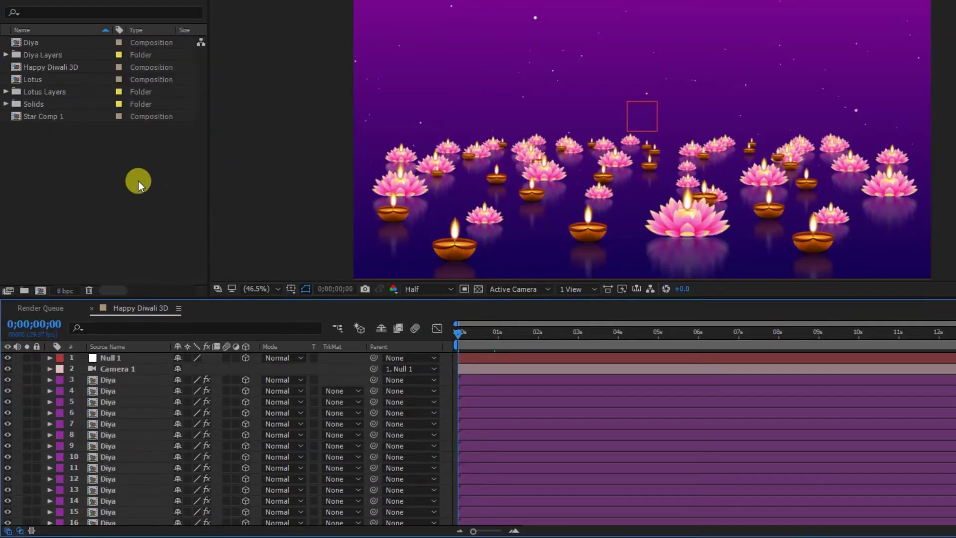
- Create a composition named Cracker and add a null with its anchor point centred
right_click(139, 180)
click(142, 187)
text(Cracker)
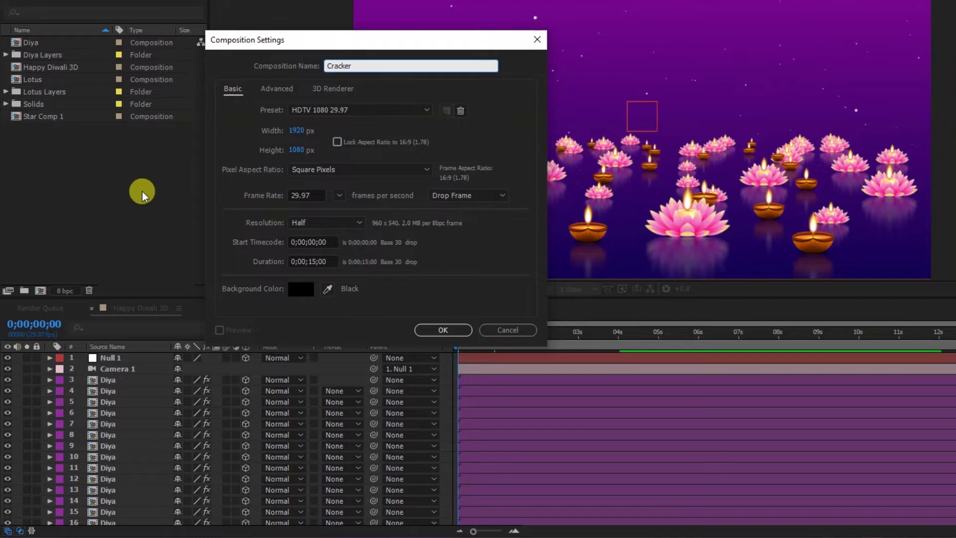
click(443, 330)
right_click(267, 401)
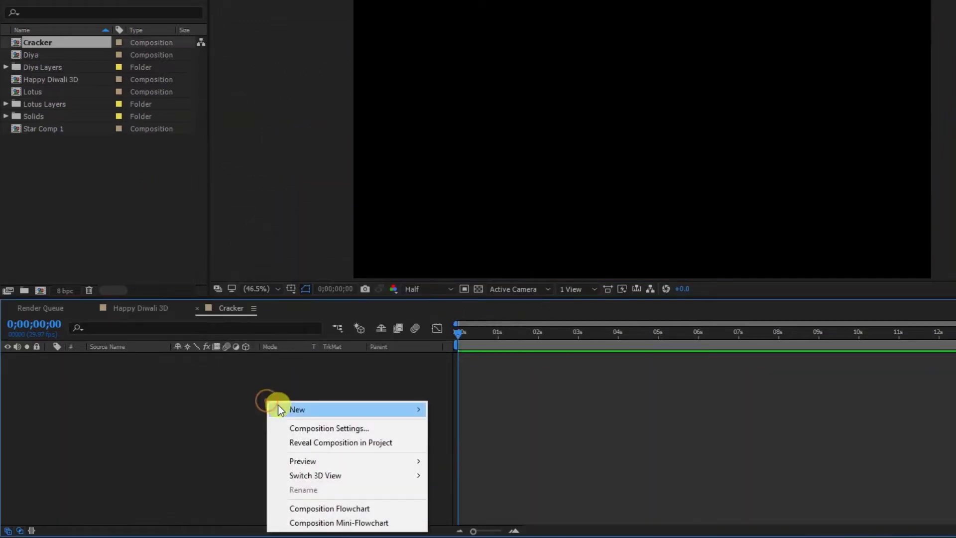
mouse_move(288, 411)
click(482, 485)
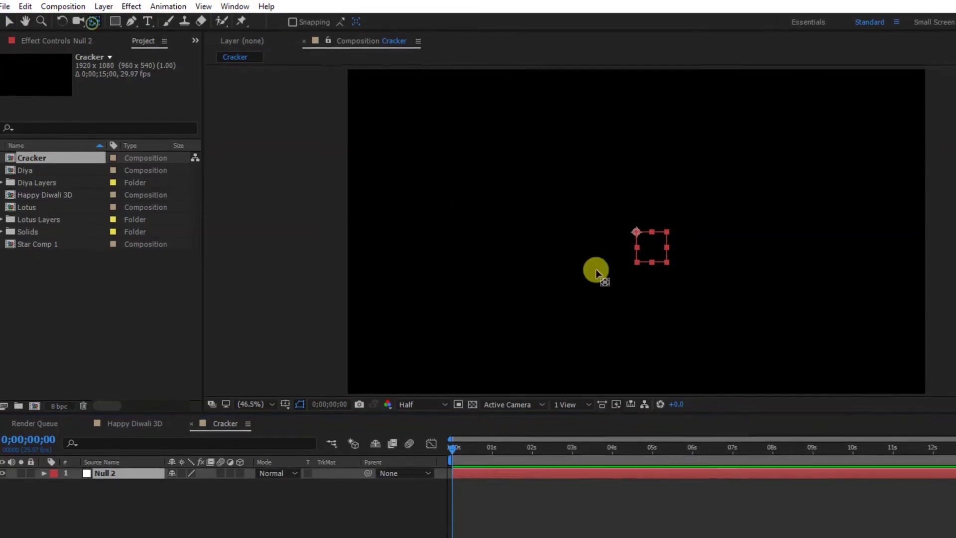
drag(634, 233, 651, 248)
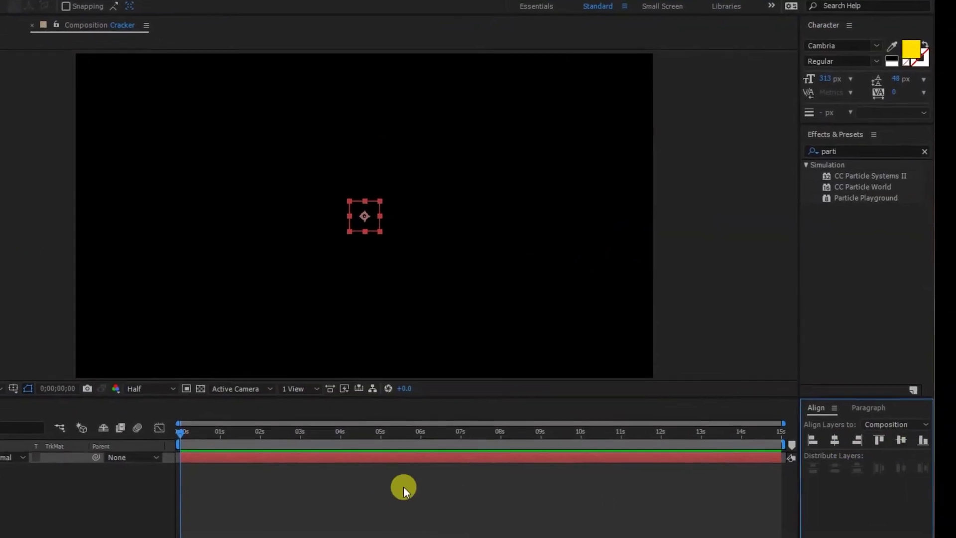
- Keyframe the null from below frame at 0s to upper right at 1s, curving the path with Bezier handles
click(219, 439)
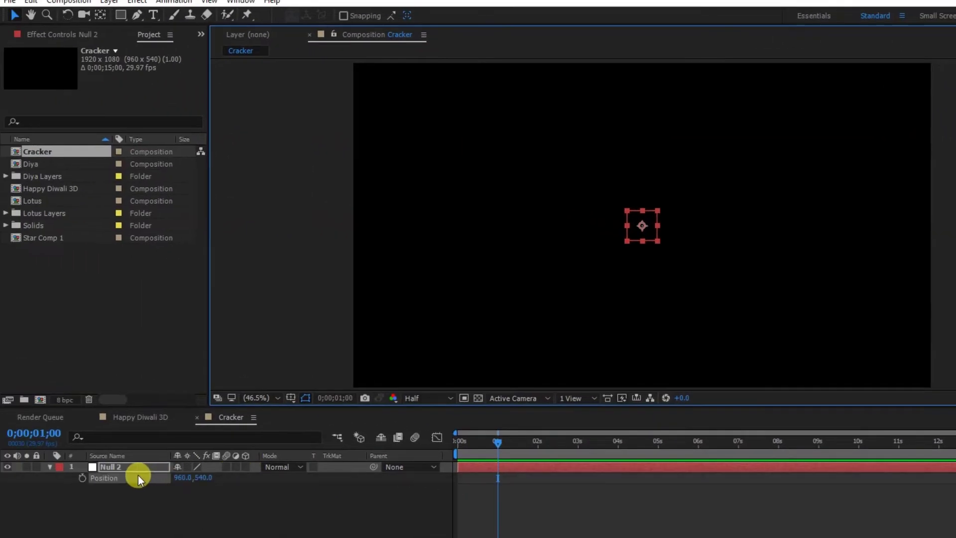
click(85, 478)
drag(642, 228, 792, 160)
key(Home)
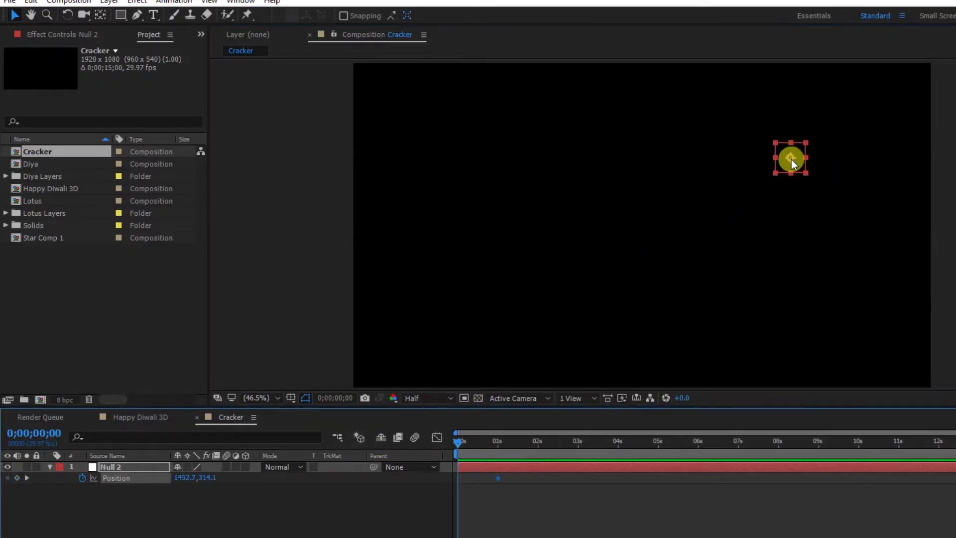
drag(792, 162, 621, 424)
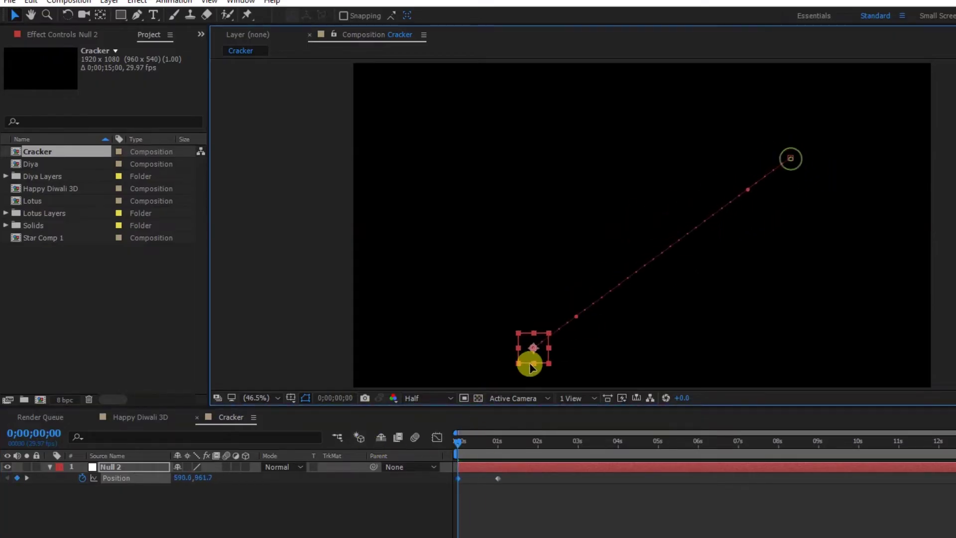
drag(621, 424, 642, 424)
drag(666, 378, 654, 330)
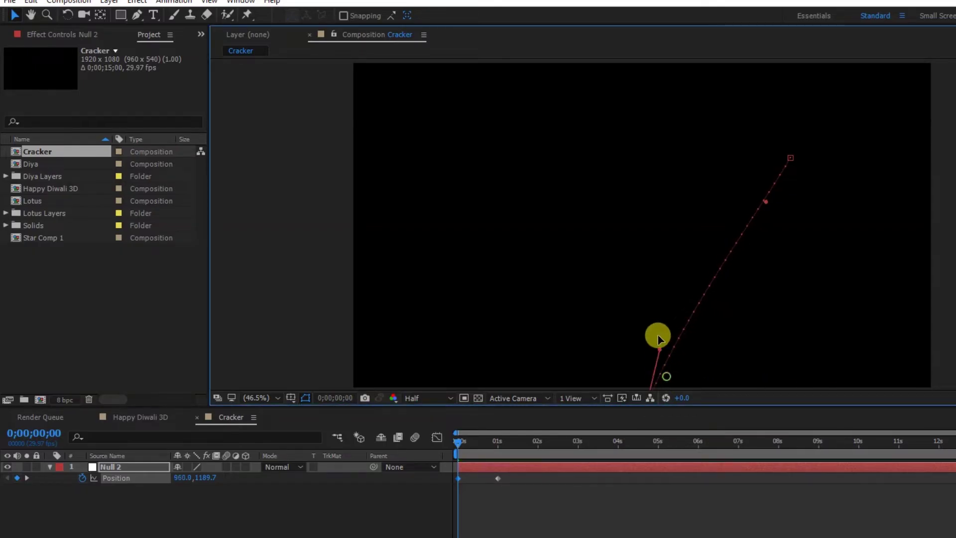
drag(762, 199, 730, 192)
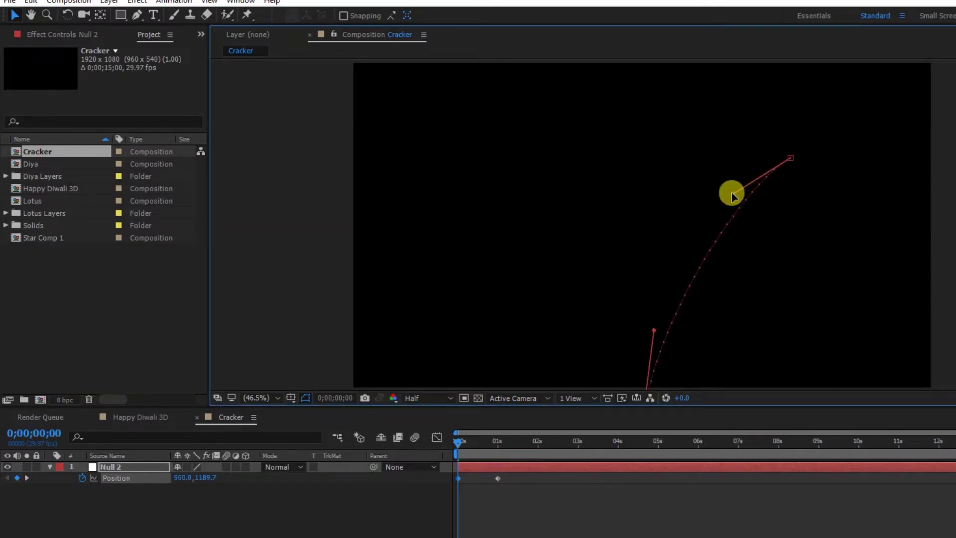
drag(790, 160, 792, 169)
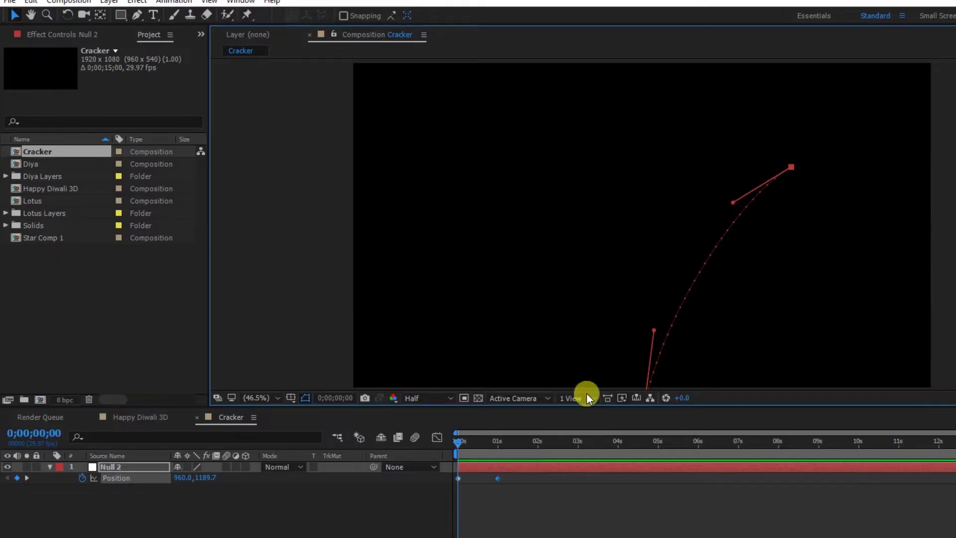
click(376, 516)
right_click(198, 458)
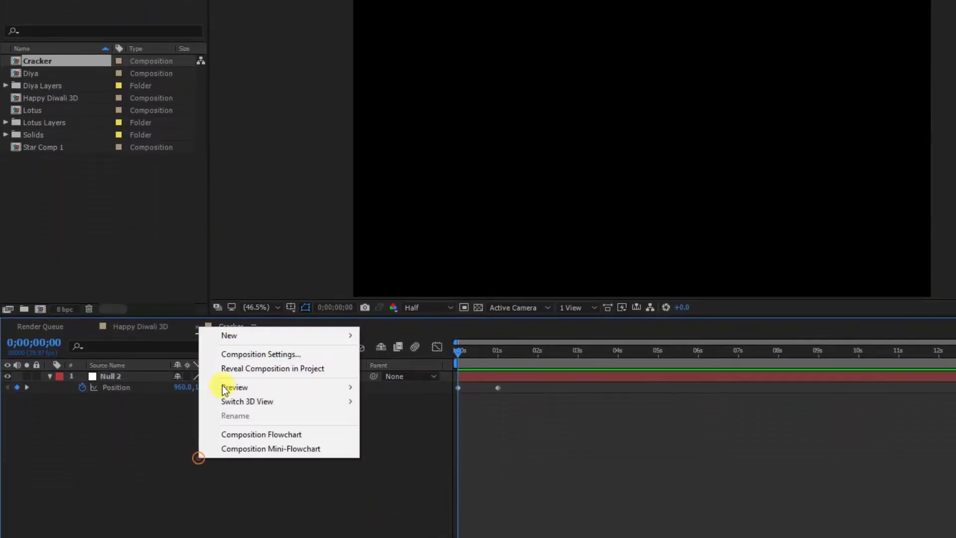
mouse_move(237, 336)
click(426, 370)
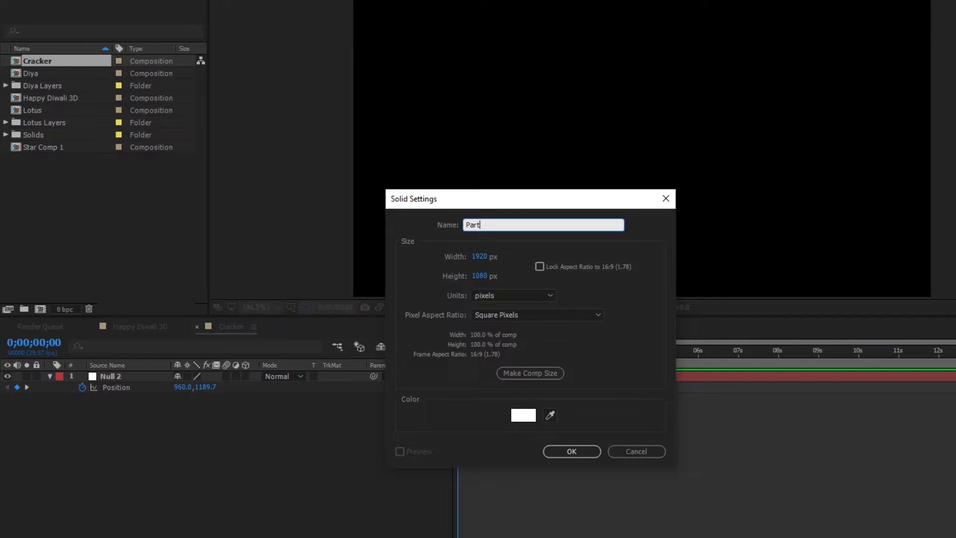
- Create the Parti solid, apply CC Particle Systems II, and adjust its Birth Rate
click(572, 451)
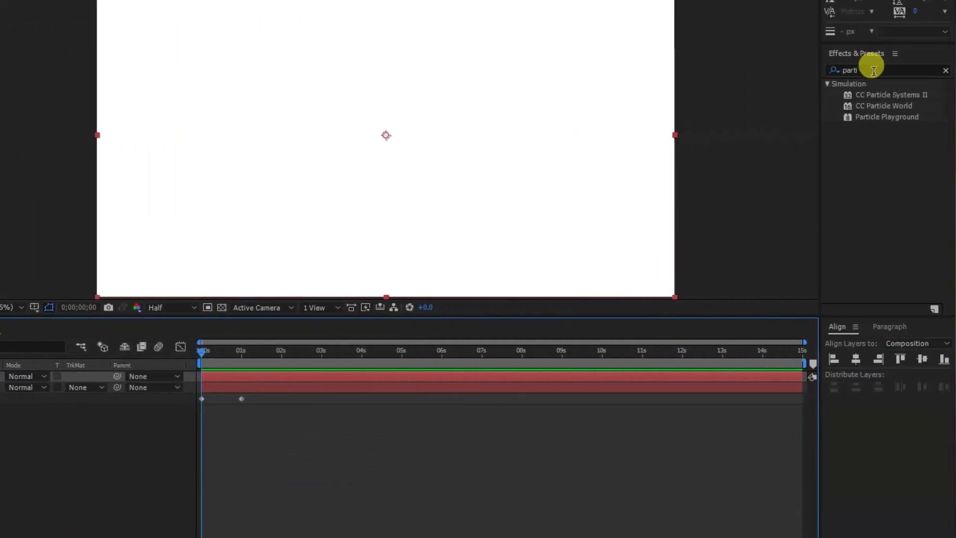
mouse_move(884, 95)
mouse_down()
mouse_move(403, 361)
mouse_move(399, 382)
mouse_up()
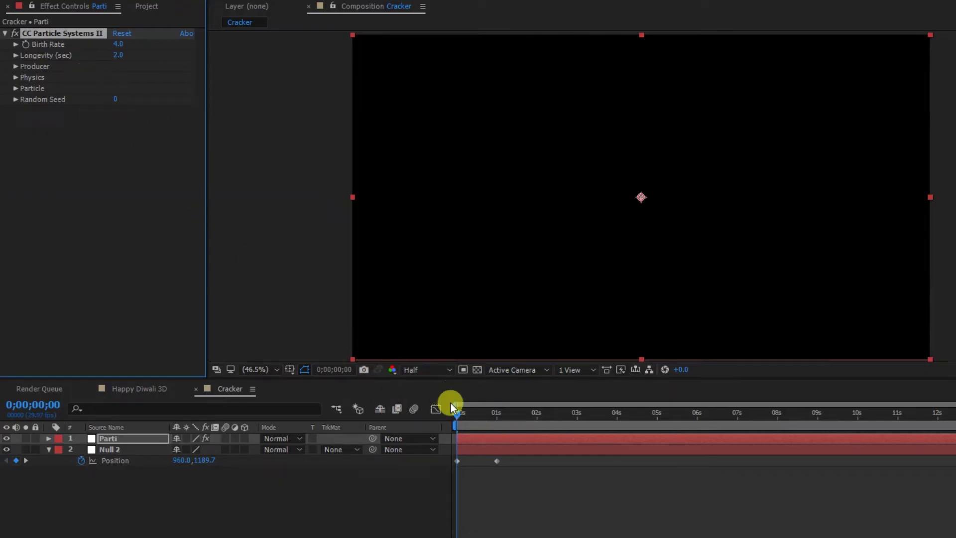
drag(467, 414, 470, 413)
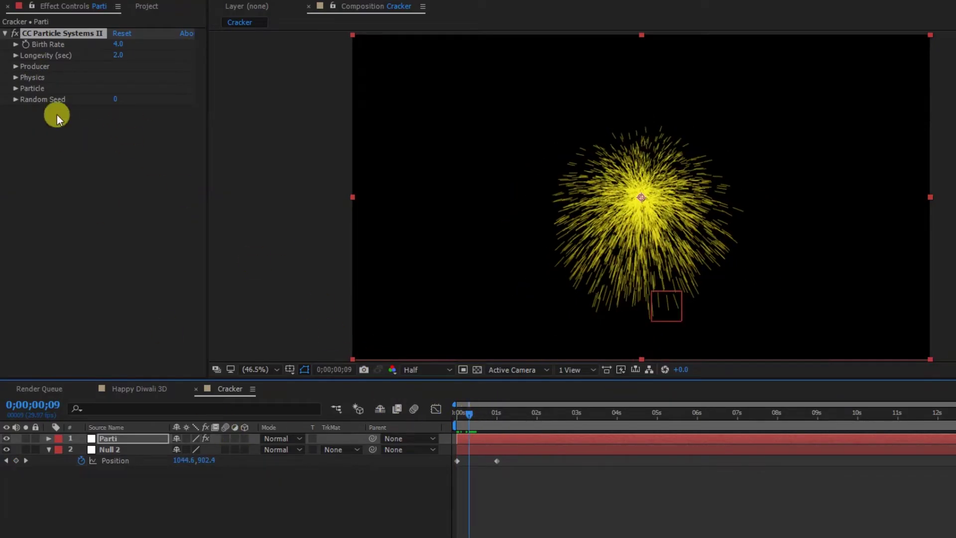
drag(480, 423, 400, 411)
click(118, 46)
key(space)
drag(113, 44, 111, 44)
- Set Longevity to 0.9 and Radius X/Y to 0, and link Producer Position to Null 2's Position
click(16, 56)
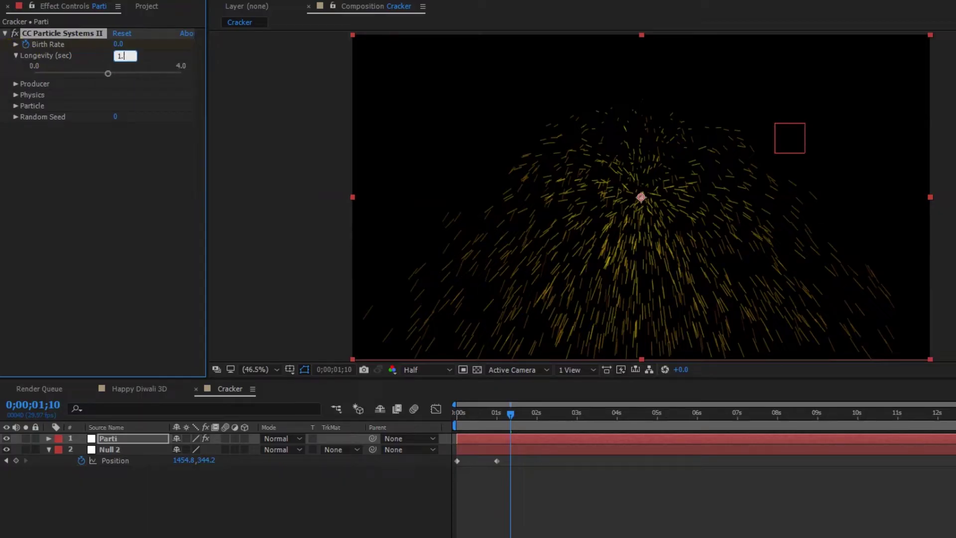
text(0.9)
key(Return)
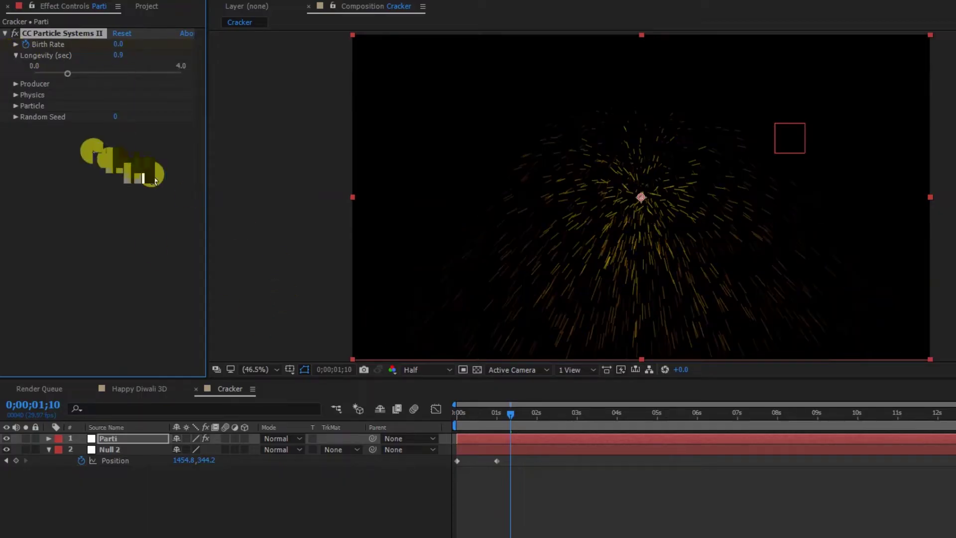
click(16, 85)
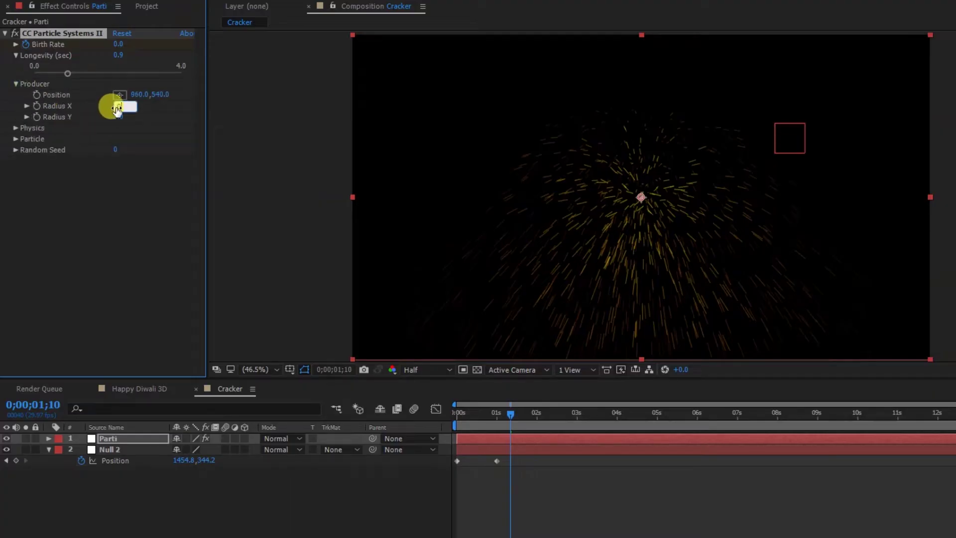
text(0.0)
key(Return)
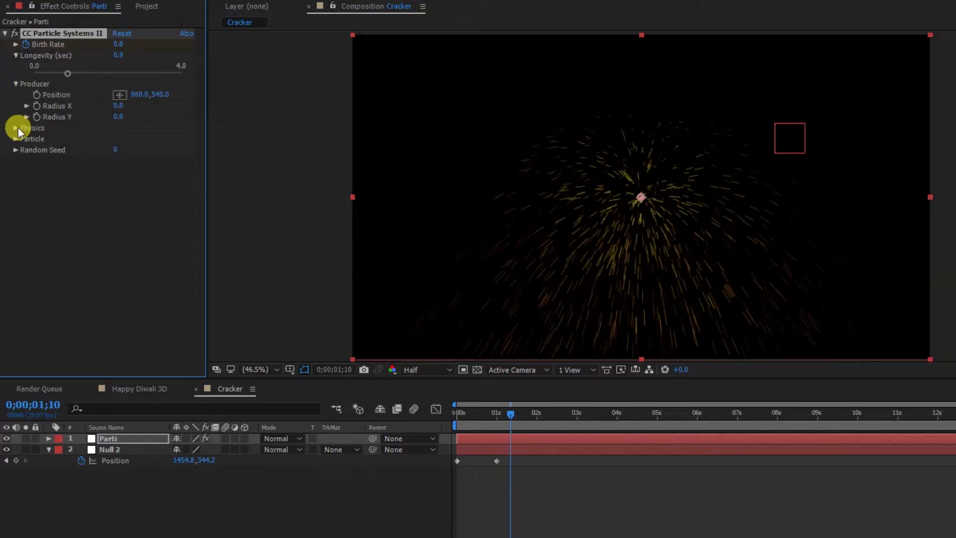
click(16, 128)
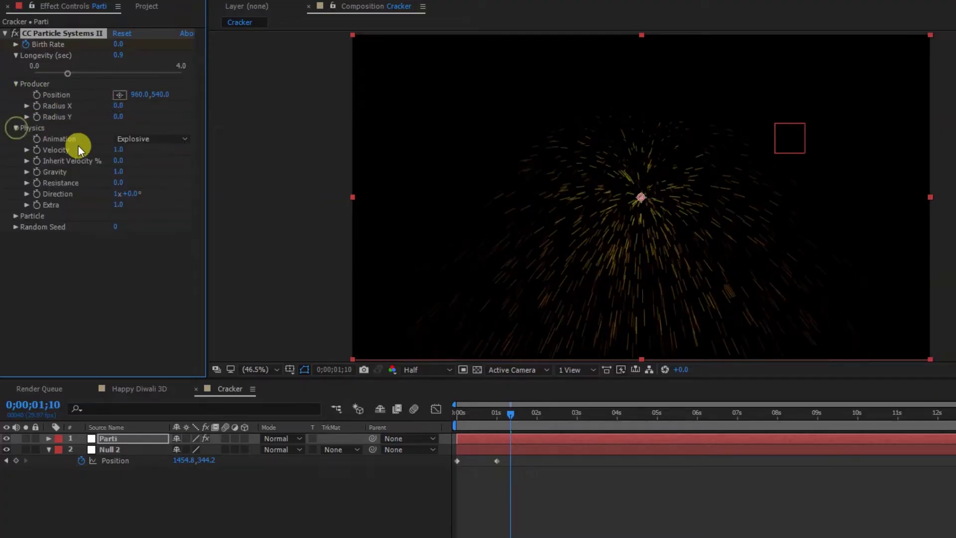
alt+click(38, 96)
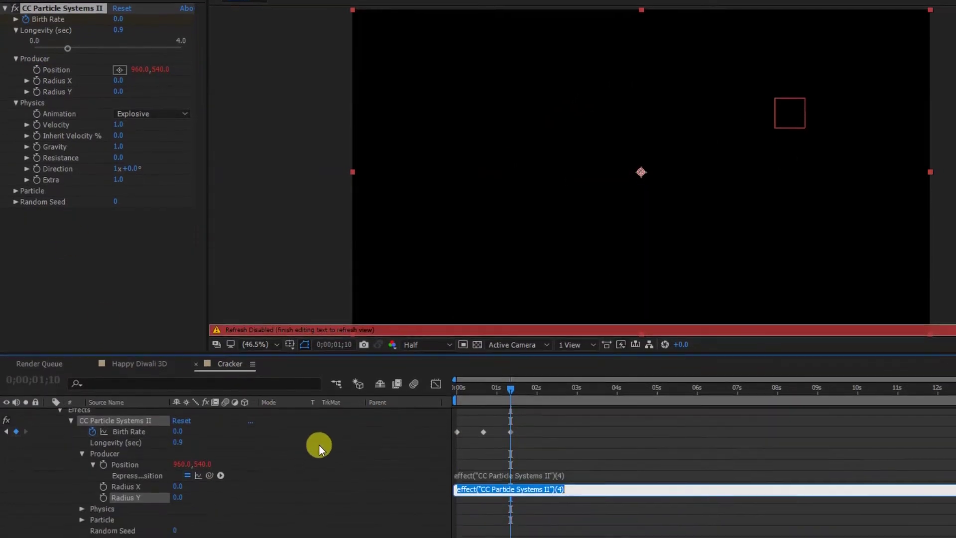
drag(220, 451, 127, 513)
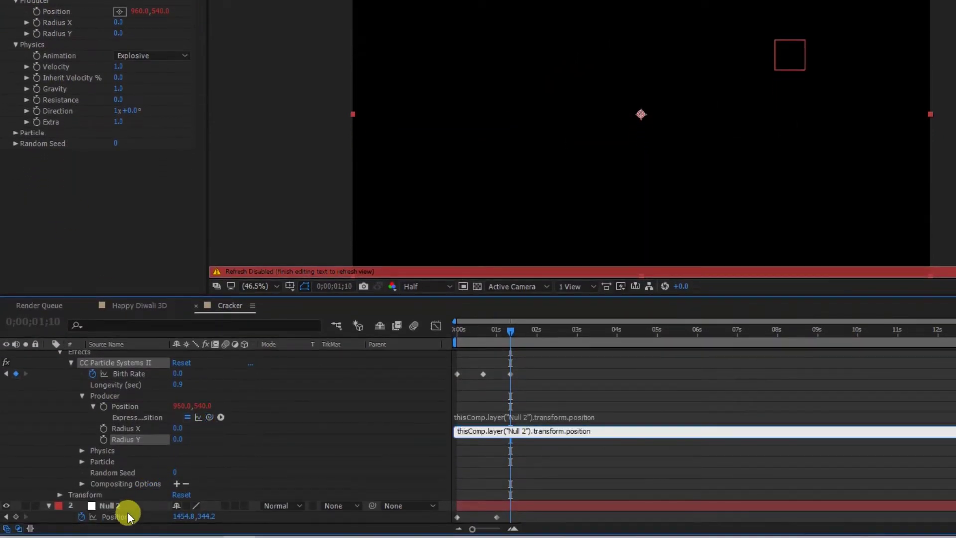
click(58, 355)
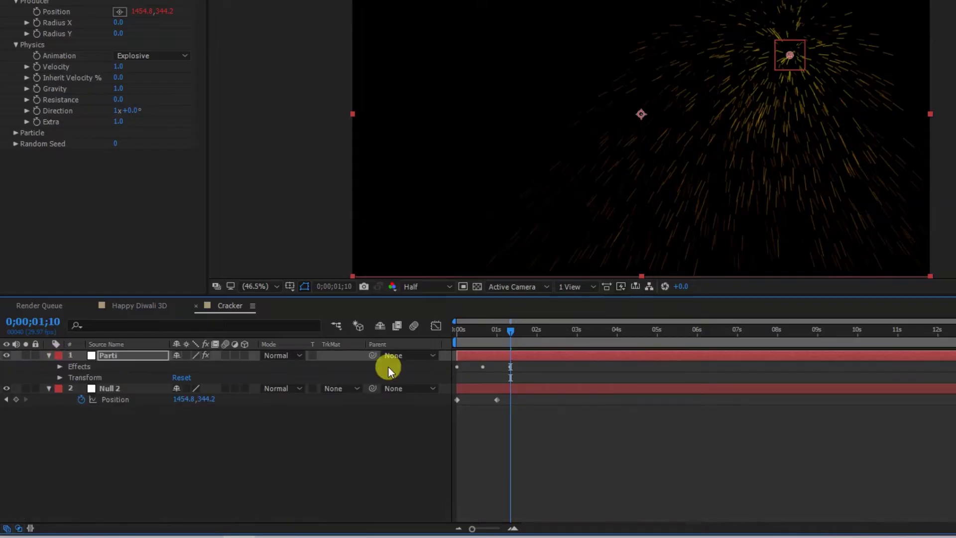
key(space)
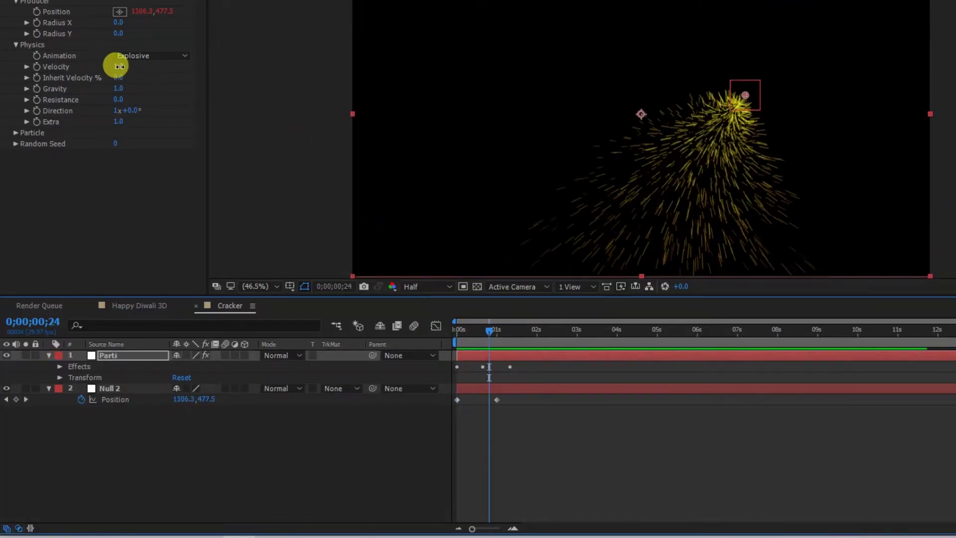
- Set Parti's Velocity to 0.0 and Gravity to 0.1, then preview the trail to about 0;00;01;03
drag(120, 66, 64, 72)
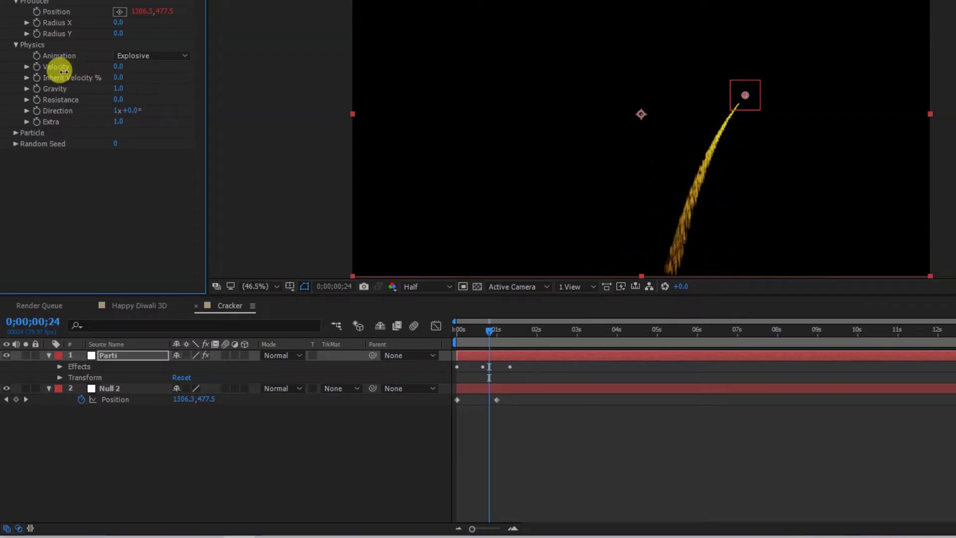
mouse_move(119, 81)
mouse_down()
mouse_move(143, 78)
mouse_move(145, 88)
mouse_up()
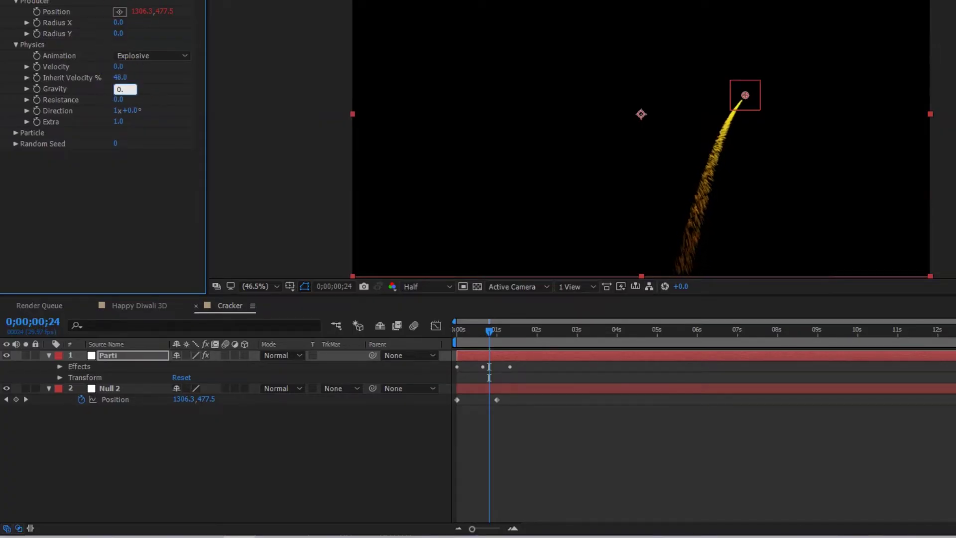
drag(119, 91, 171, 106)
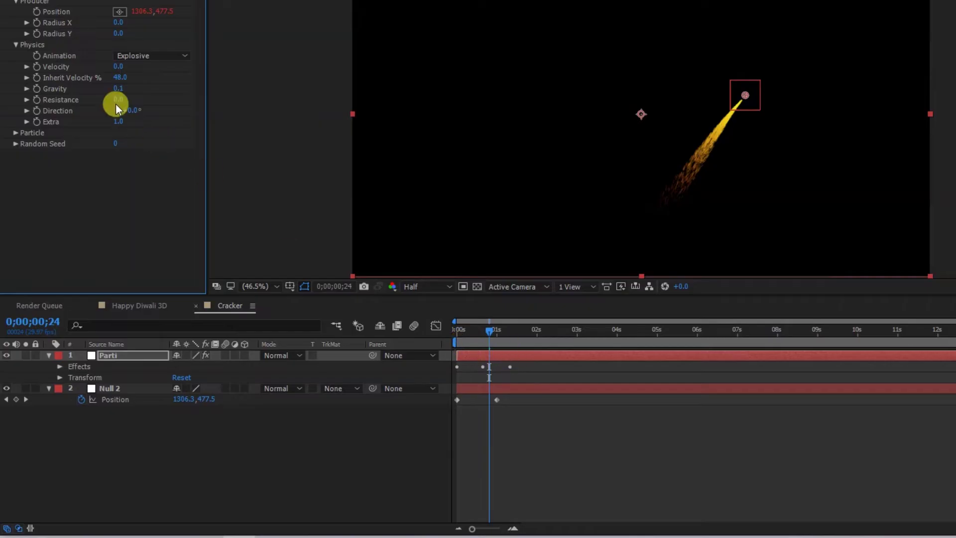
drag(111, 75, 118, 72)
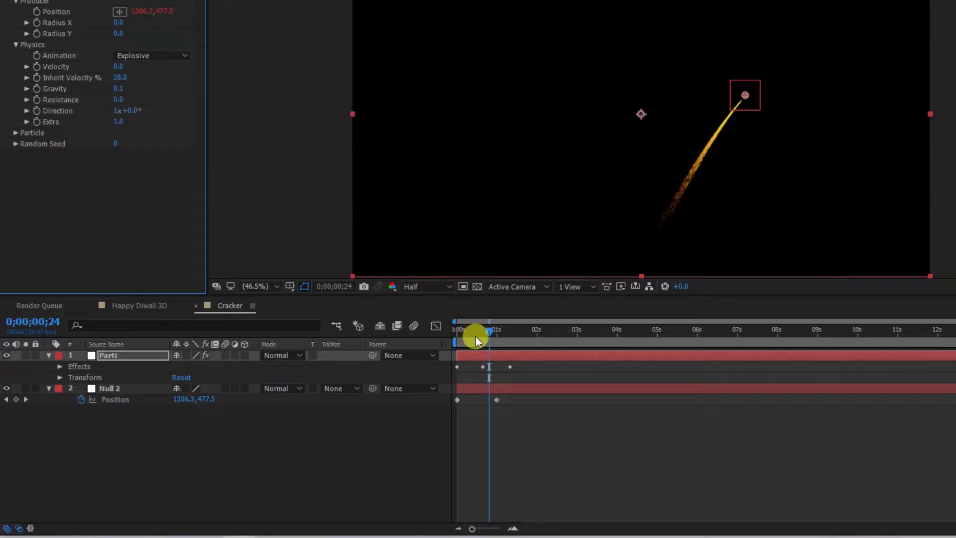
key(space)
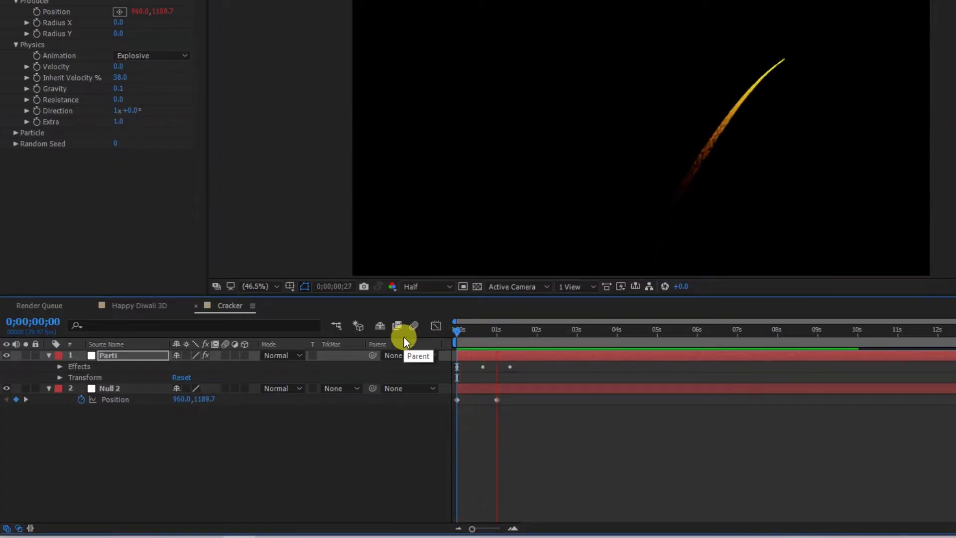
click(490, 337)
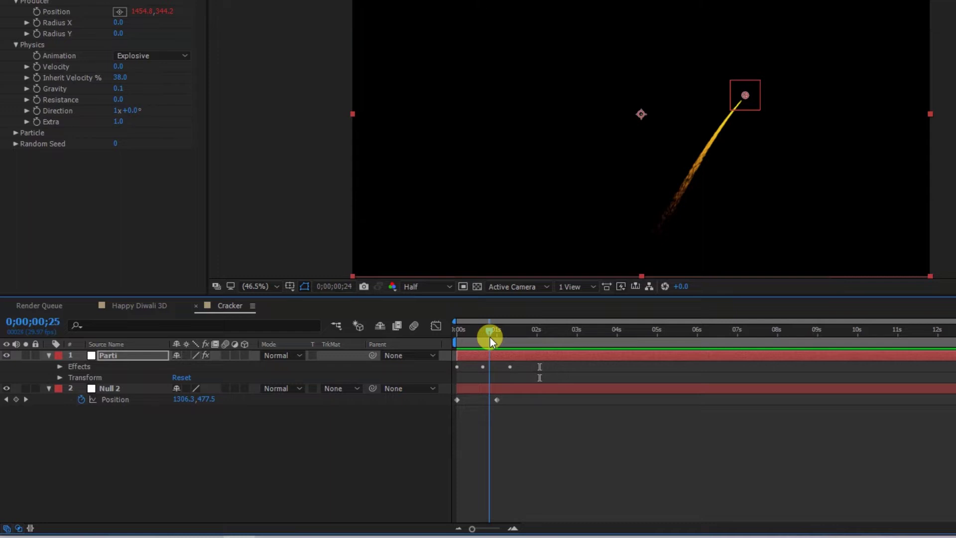
drag(490, 337, 501, 337)
- Lower Parti's Inherit Velocity to 6.0 and preview the thinner spark trail from the start
drag(121, 81, 107, 75)
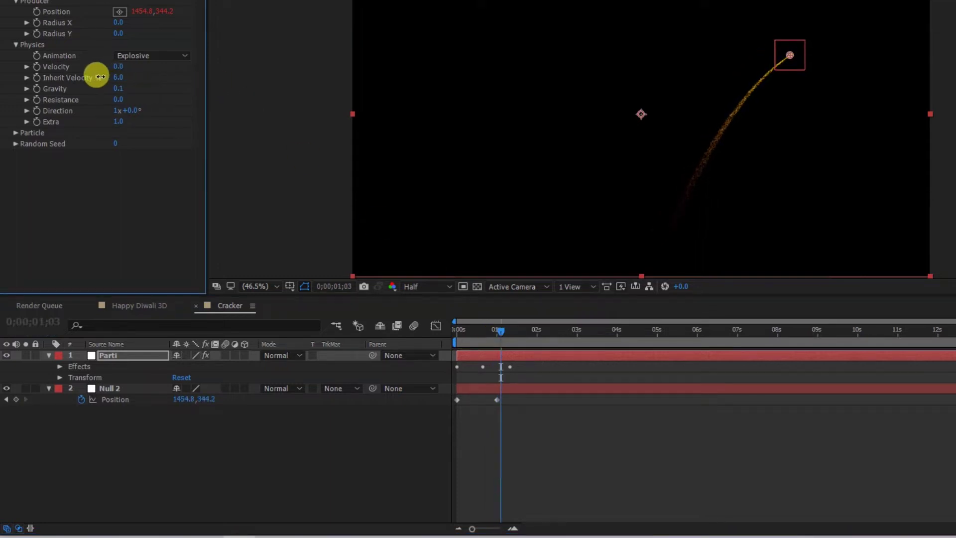
click(374, 325)
key(space)
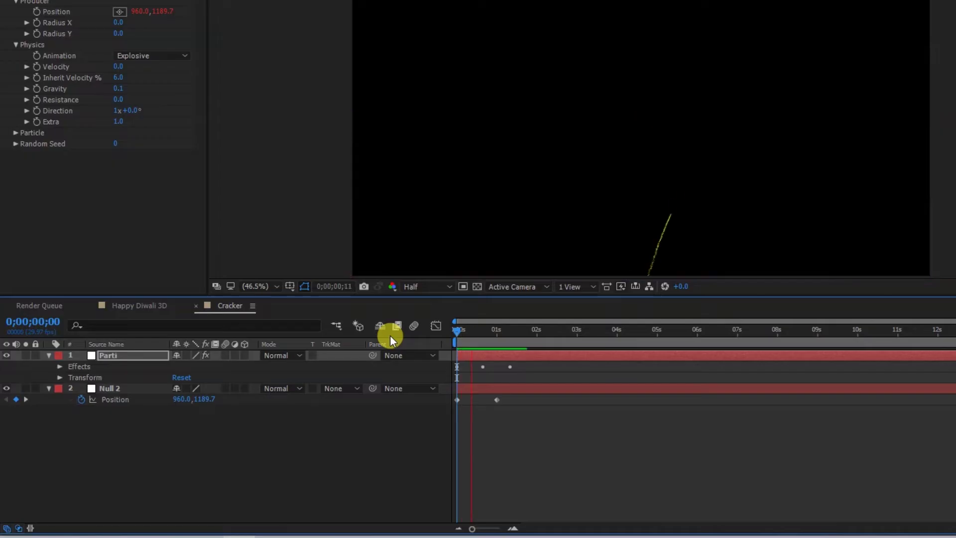
key(space)
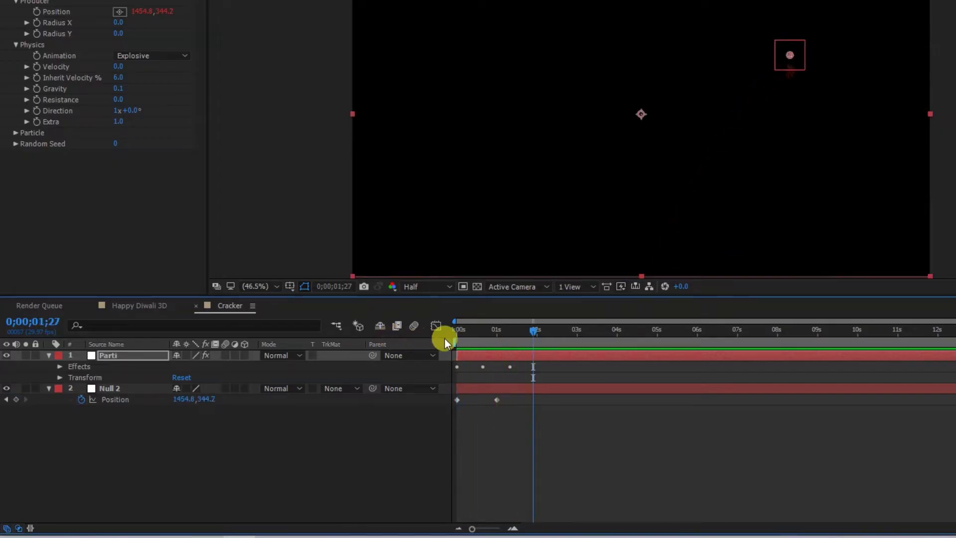
key(u)
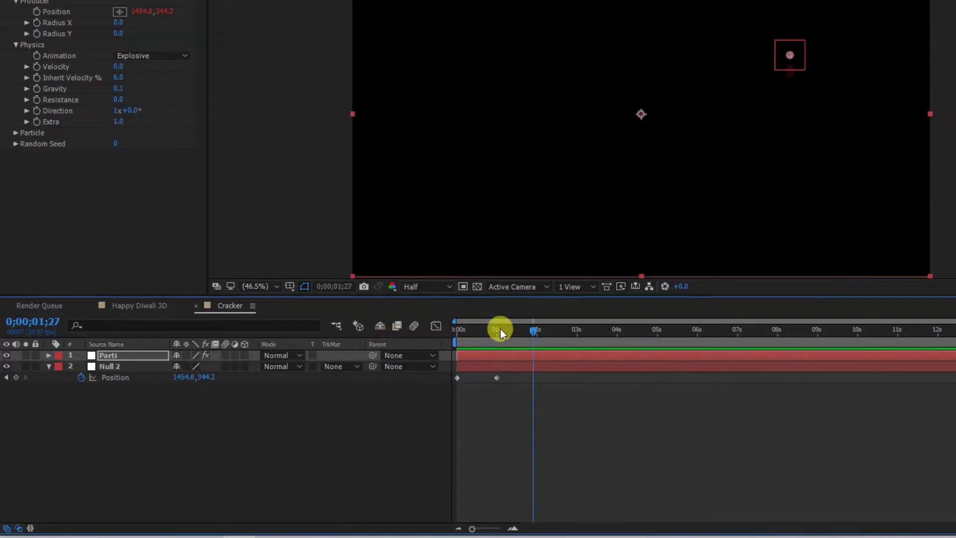
key(Home)
key(space)
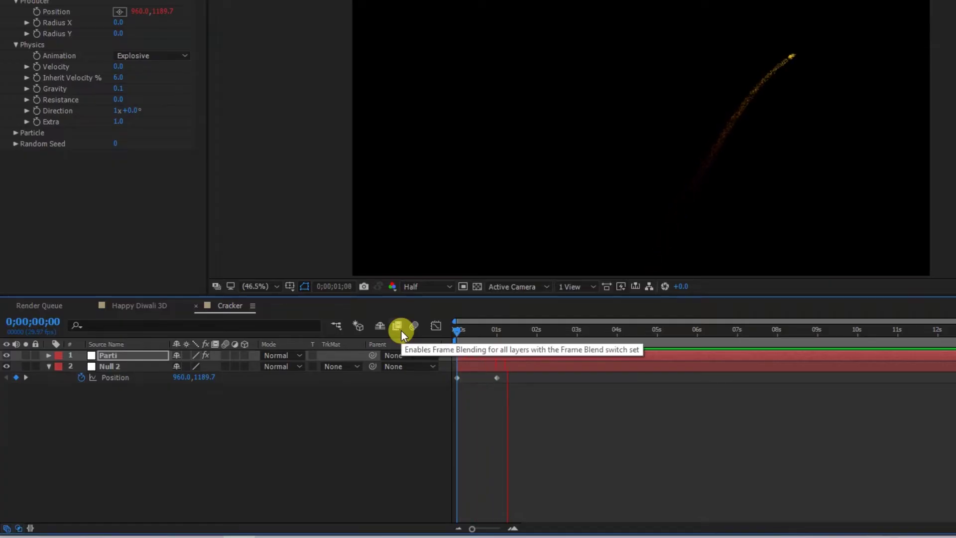
key(space)
click(16, 132)
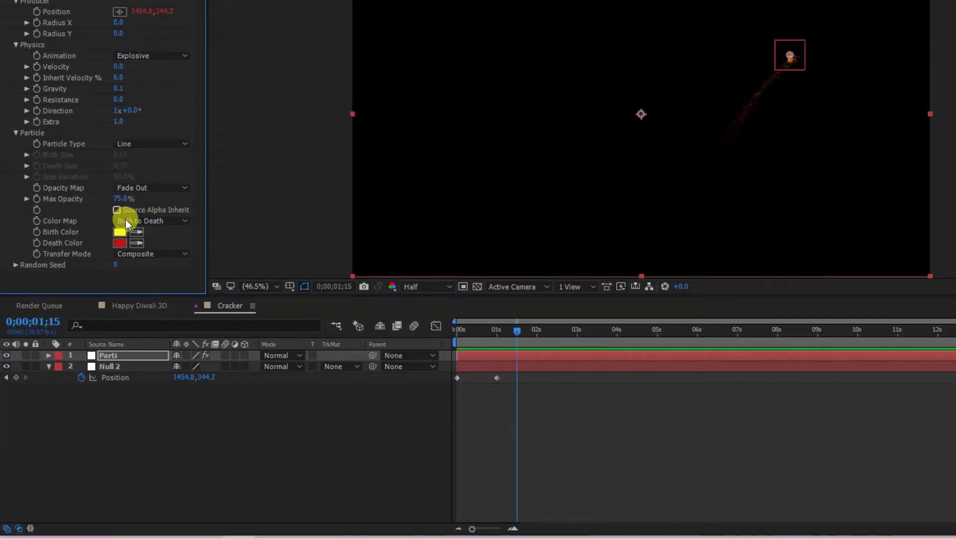
- Change Parti's Death Color to a golden yellow-orange, #C89610
click(125, 244)
click(228, 266)
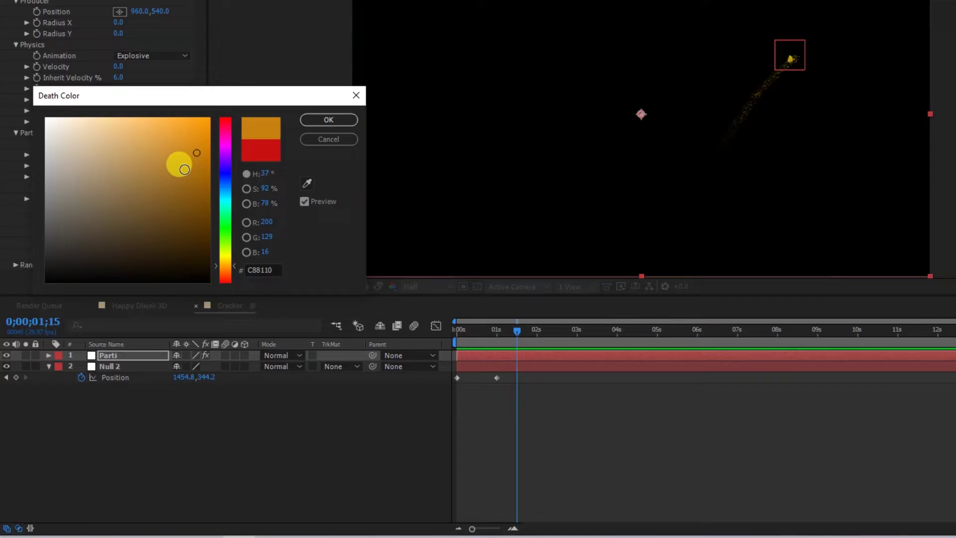
click(198, 141)
click(319, 118)
- Apply a Glow effect to the Parti layer and preview the brighter yellow trail
key(ctrl+5)
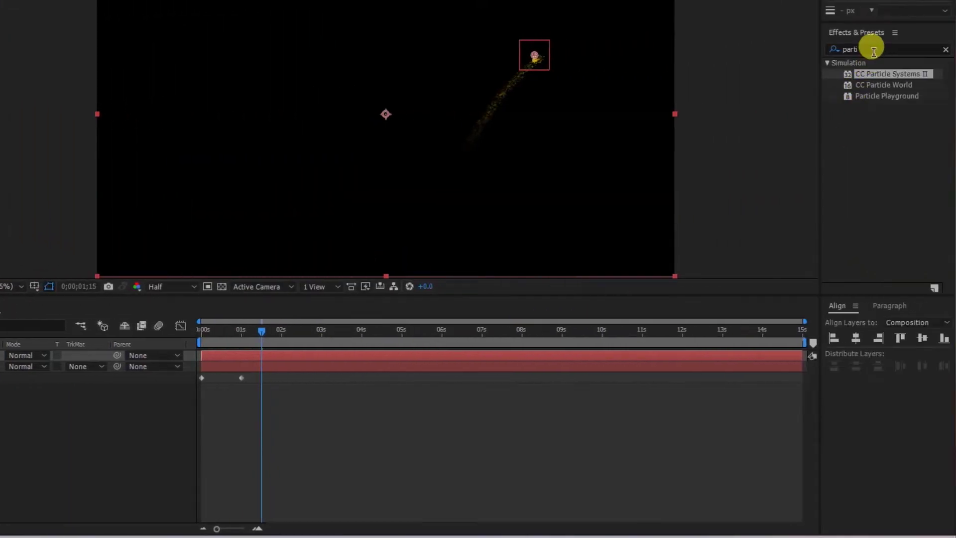
text(glow)
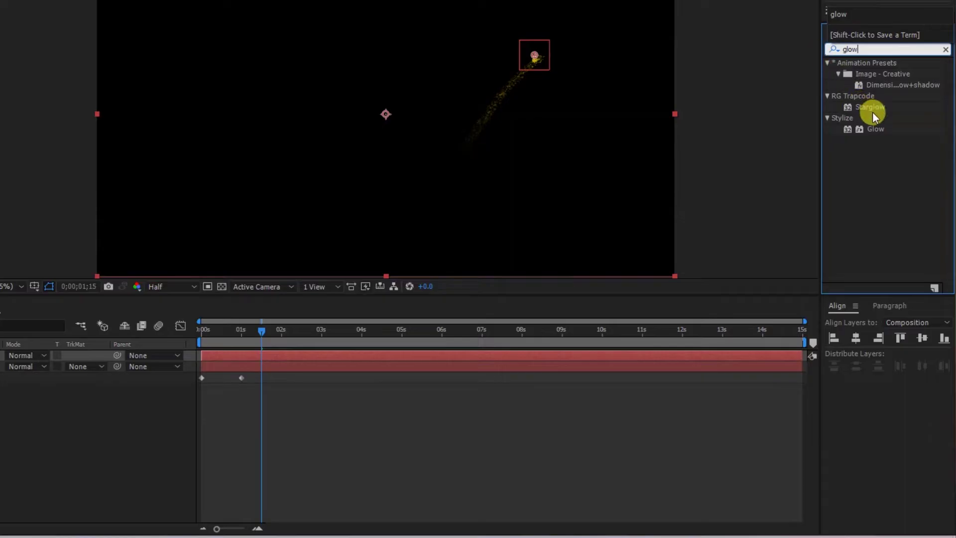
drag(875, 129, 582, 357)
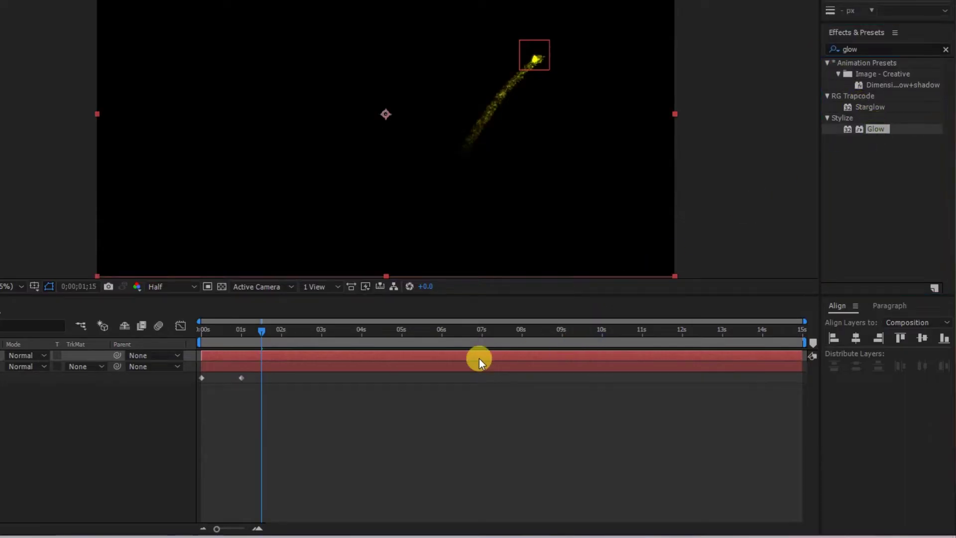
key(space)
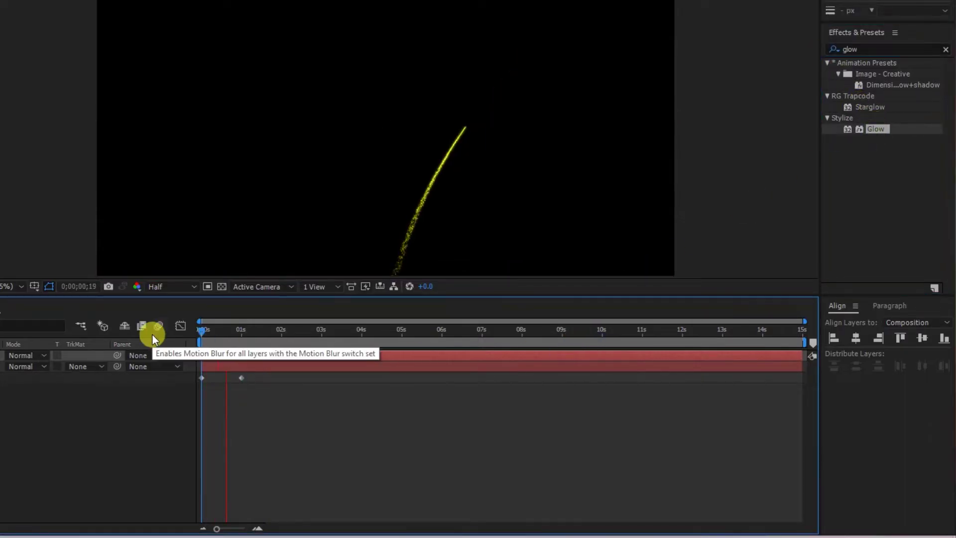
key(space)
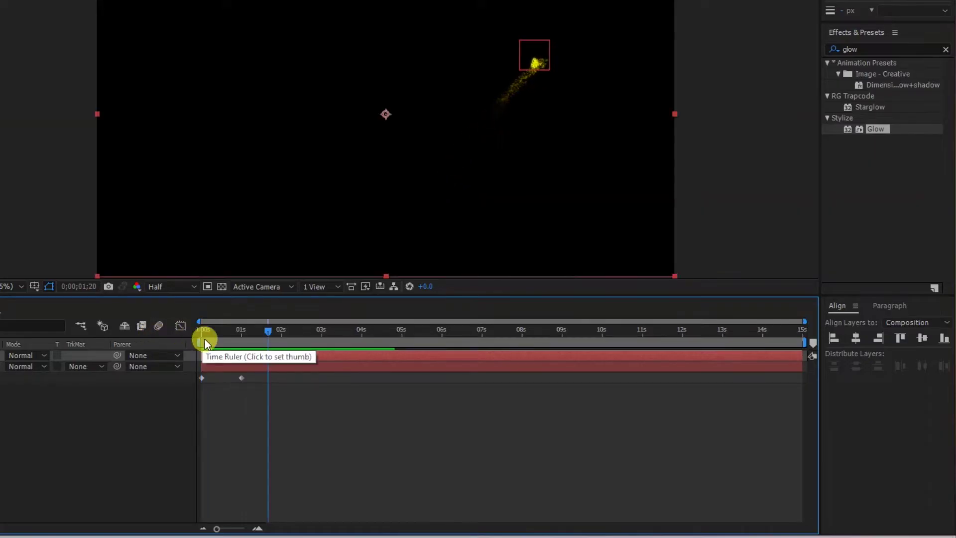
click(144, 418)
- Create a new white solid and apply CC Particle Systems II to it
right_click(108, 439)
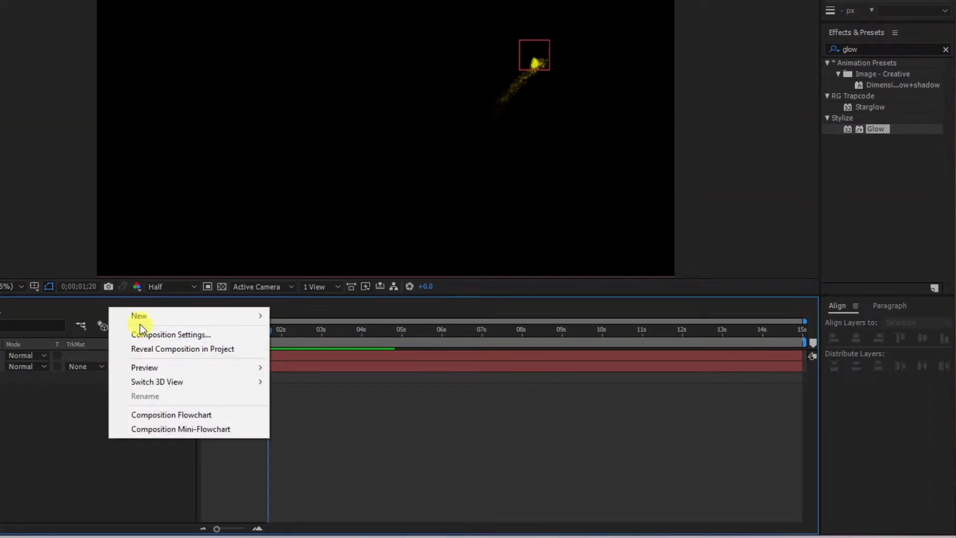
mouse_move(199, 316)
click(343, 352)
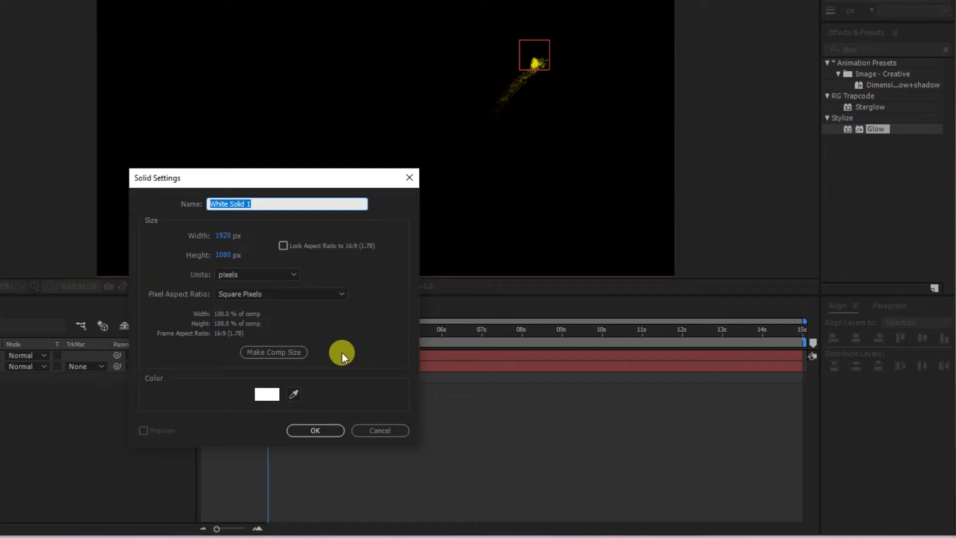
key(Return)
click(882, 49)
text(parti)
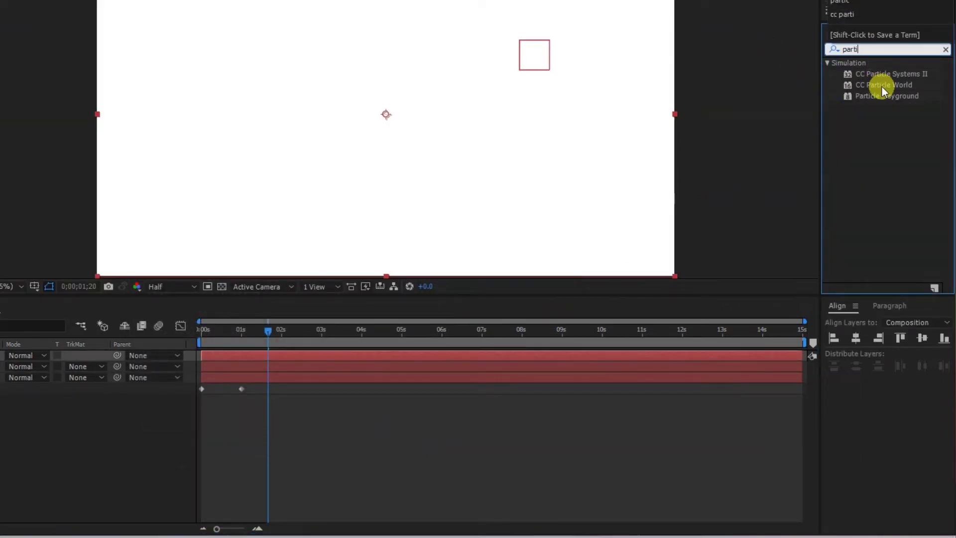
double_click(884, 75)
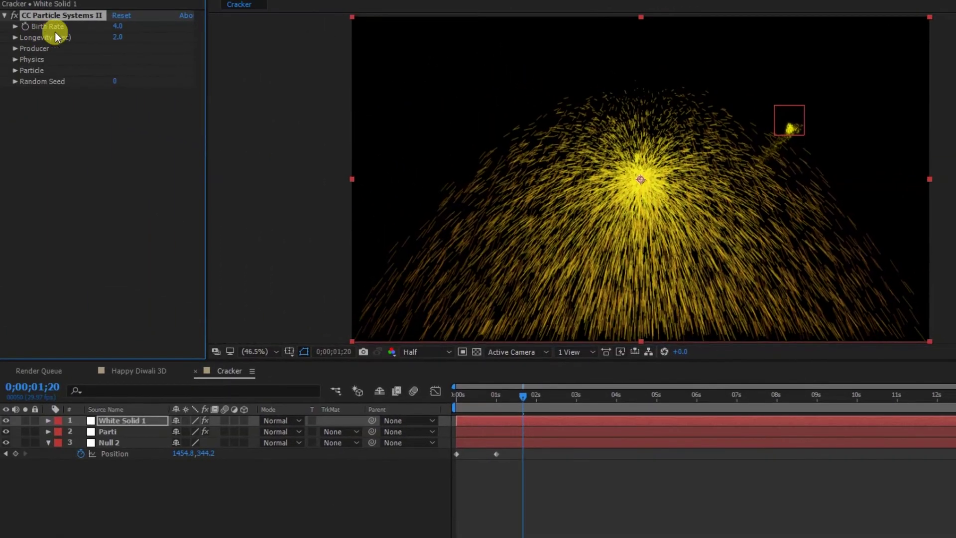
- Keyframe Birth Rate at 0 on the first frame and 1 on the next for a one-frame burst
drag(118, 27, 90, 27)
key(Home)
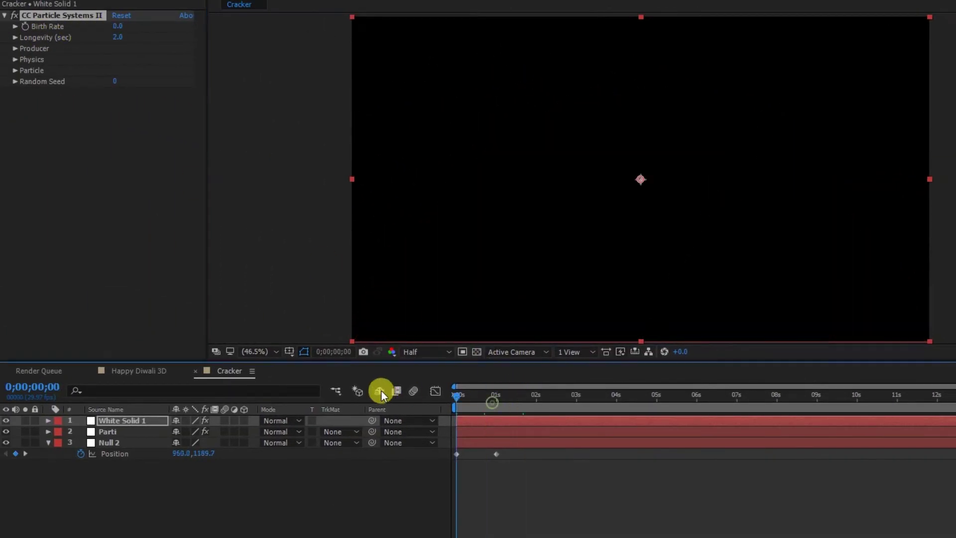
key(equal)
key(equal)
click(25, 26)
key(Page_Down)
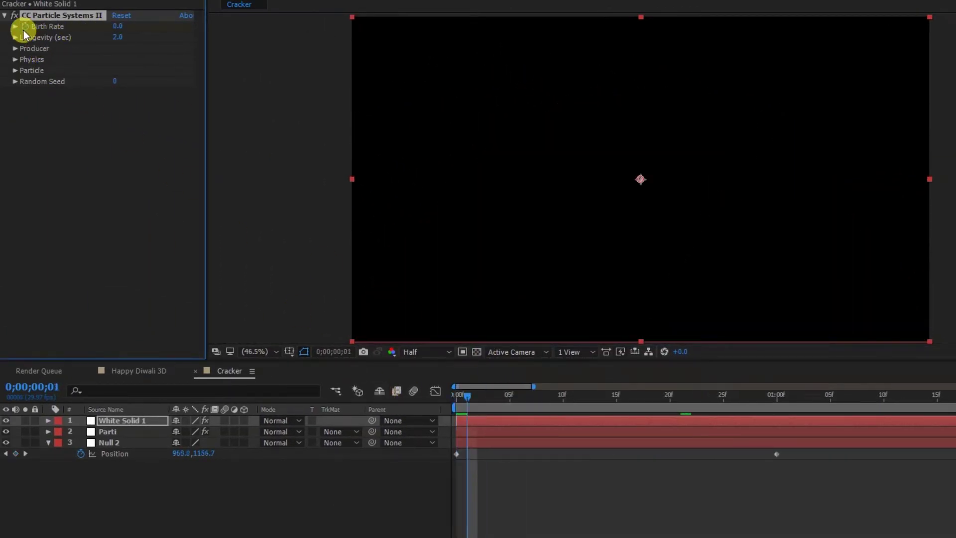
click(118, 26)
text(1)
key(Return)
key(Page_Down)
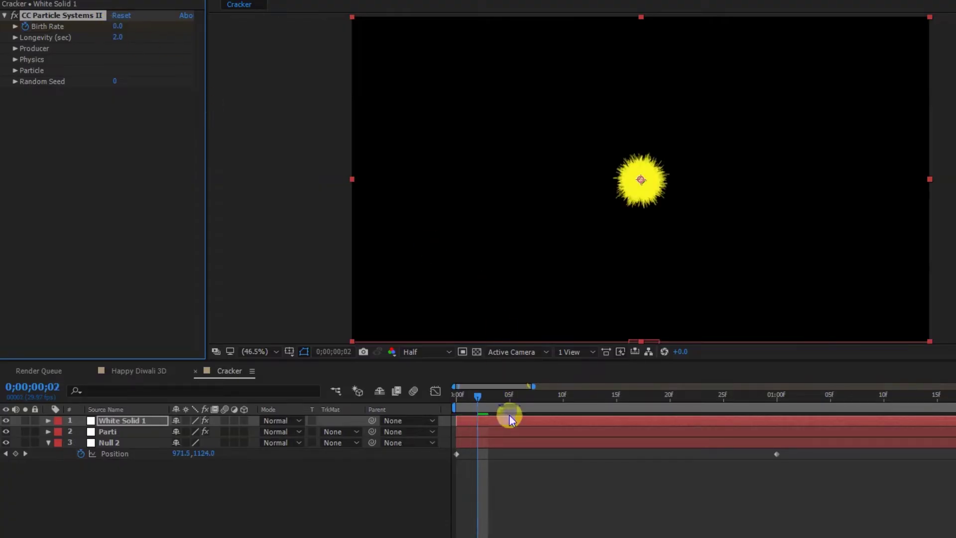
- Preview the burst at 0;00;00;13 and shorten the particles' Longevity
key(space)
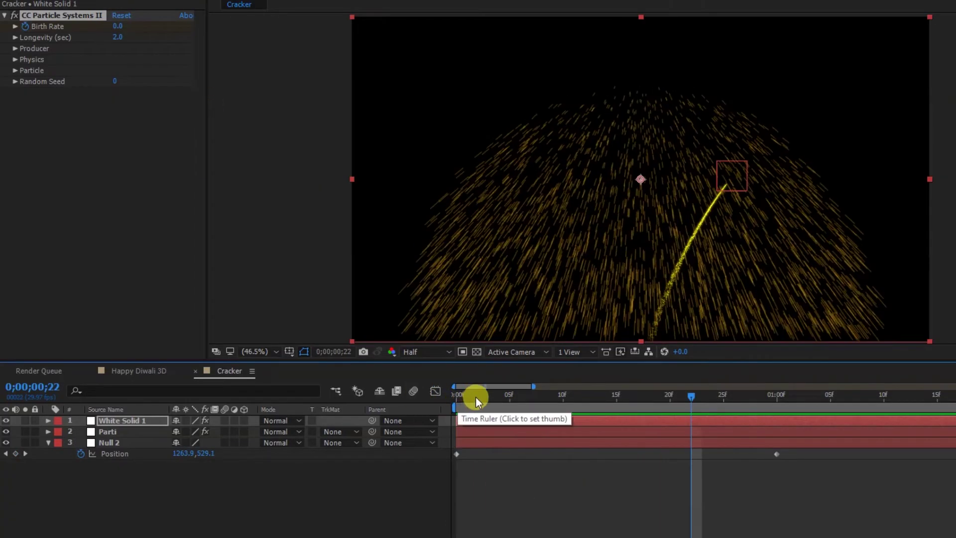
drag(476, 396, 598, 382)
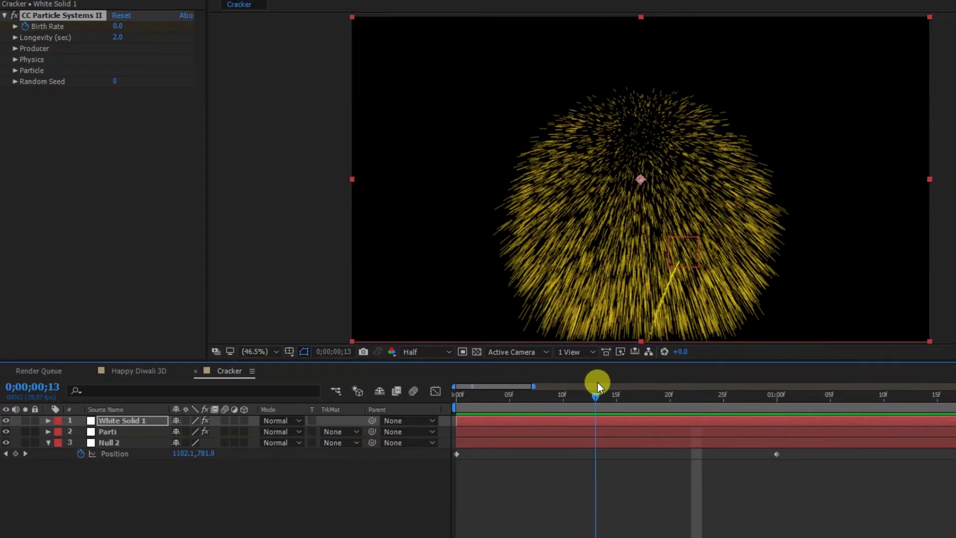
drag(120, 37, 43, 53)
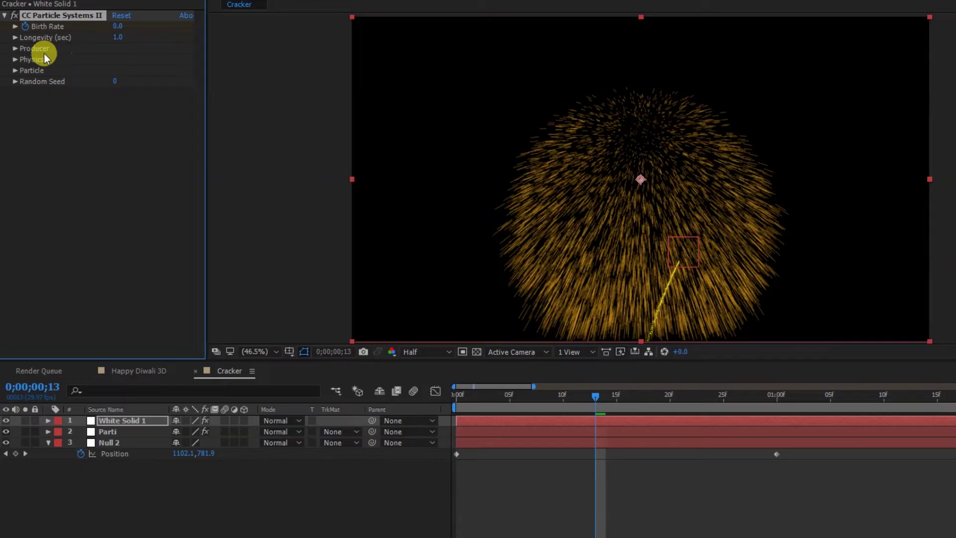
- Set Longevity to 1.0 and the Producer's Radius X to 0
click(15, 48)
click(116, 71)
key(Return)
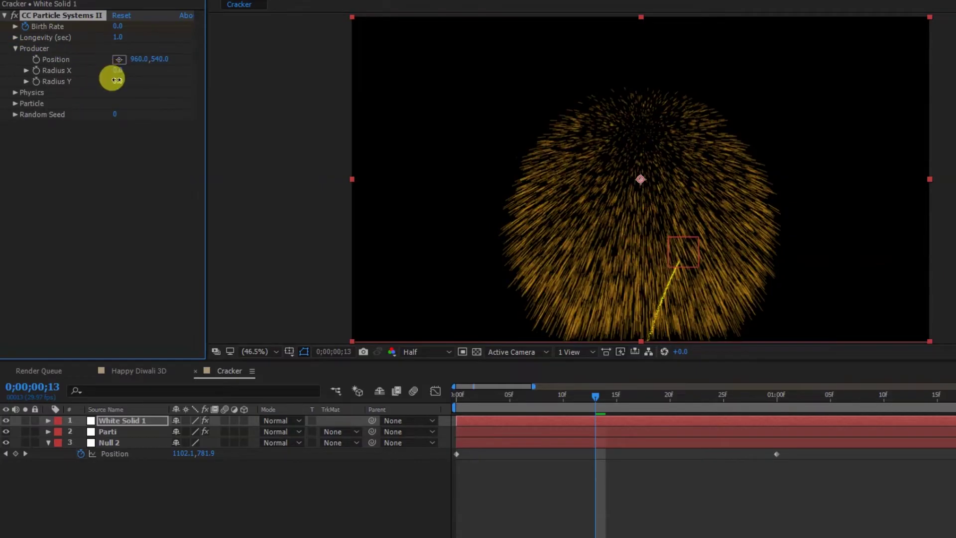
- Set the burst's physics to Velocity 1.0, Gravity 0.1, Inherit Velocity 47 and Resistance 23.1, then preview
click(15, 93)
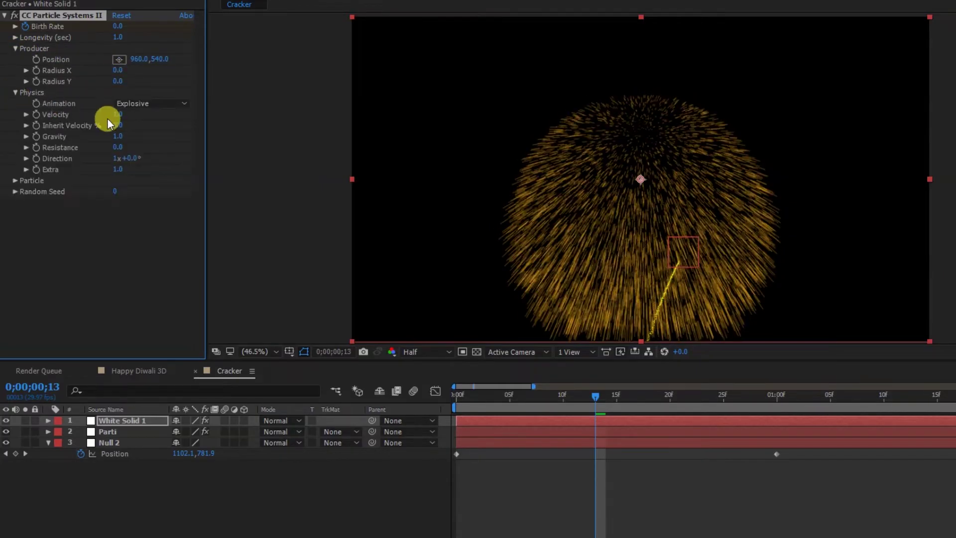
drag(104, 115, 97, 119)
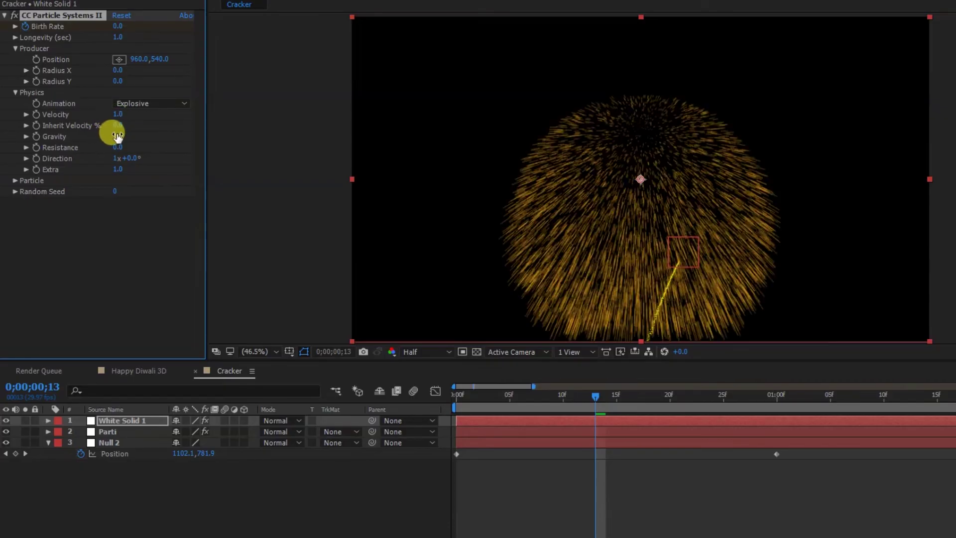
text(0.1)
key(Return)
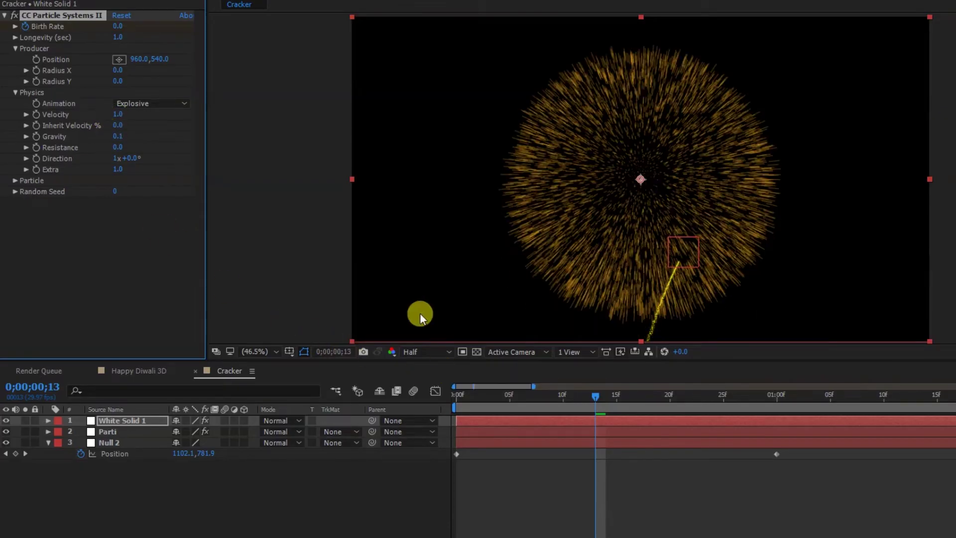
drag(117, 121, 144, 120)
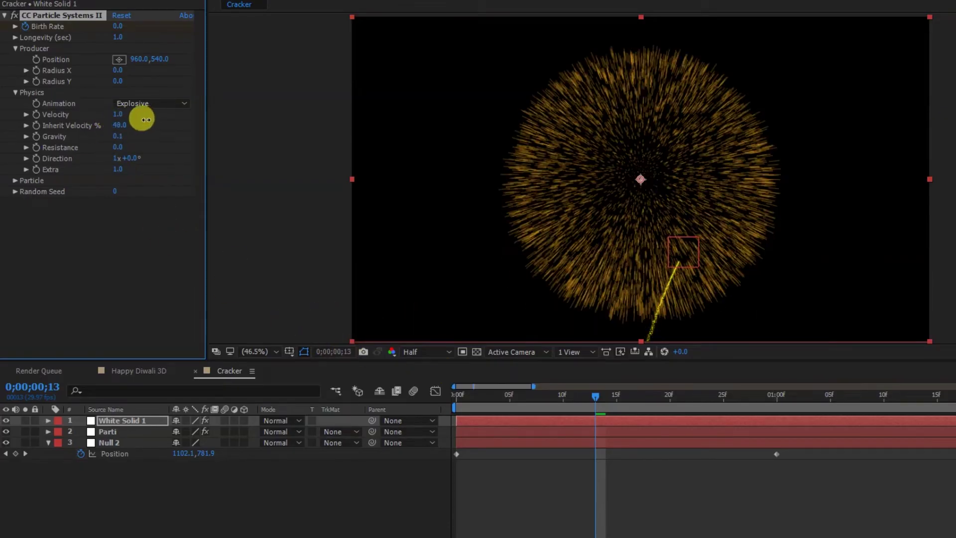
drag(119, 115, 96, 114)
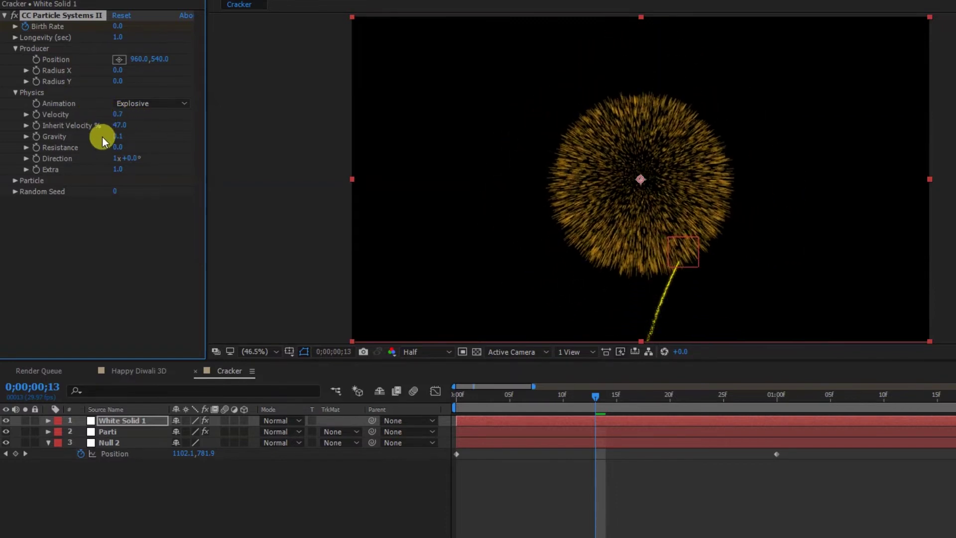
key(ctrl+z)
drag(121, 147, 260, 142)
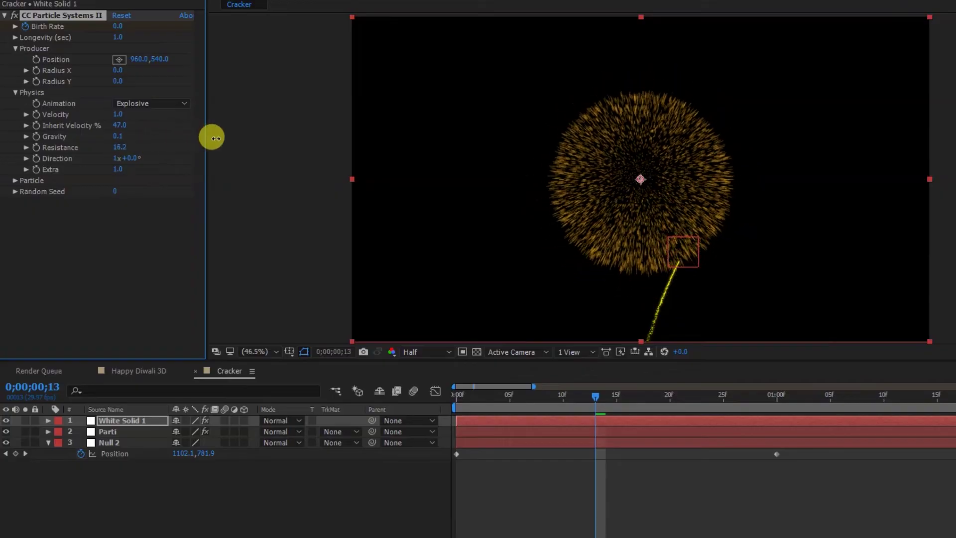
key(space)
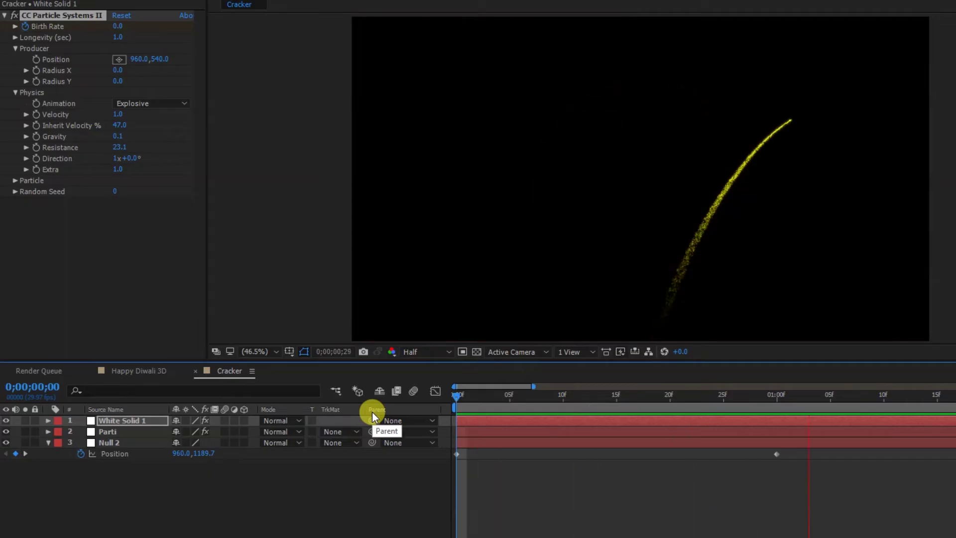
- Duplicate the burst layer and change its Death Color to bright yellow
key(space)
key(ctrl+d)
key(Delete)
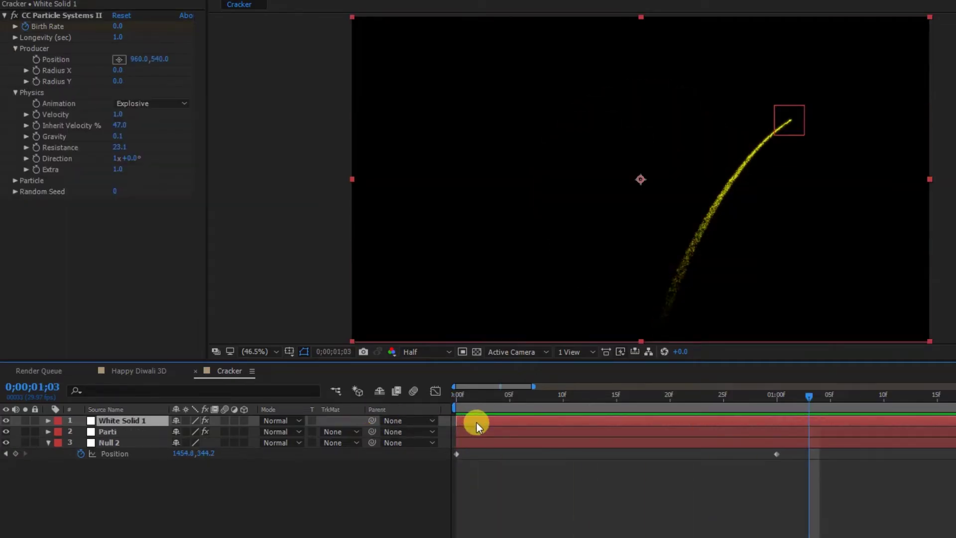
click(15, 180)
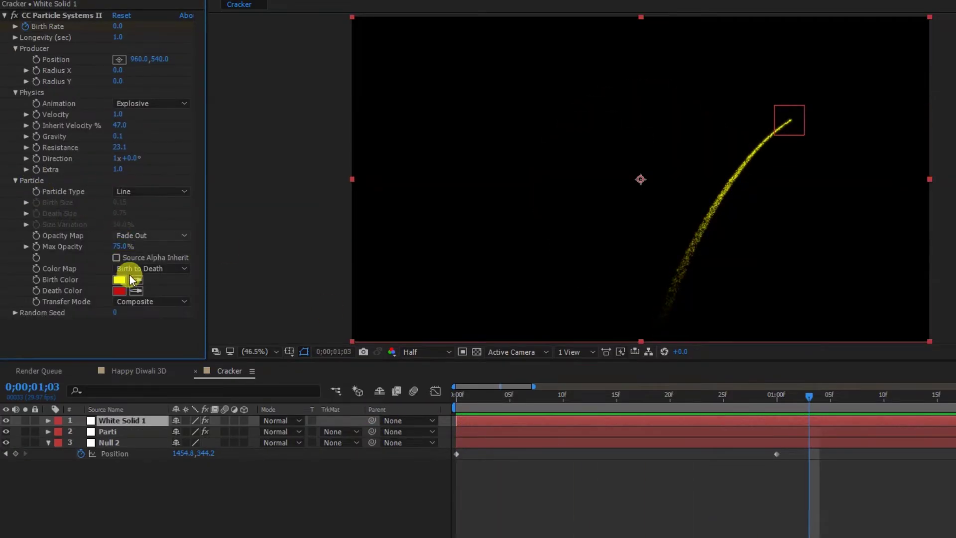
click(120, 291)
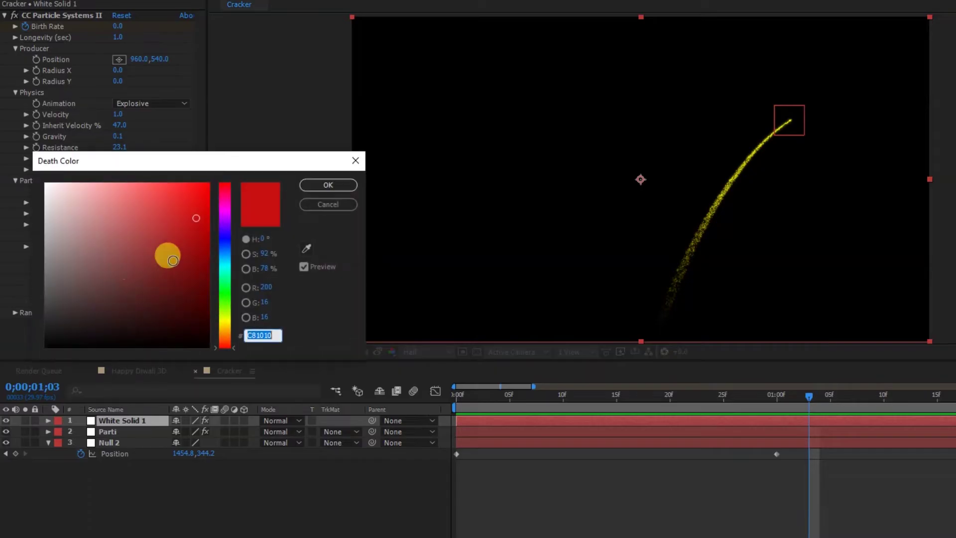
click(228, 325)
click(203, 187)
click(328, 184)
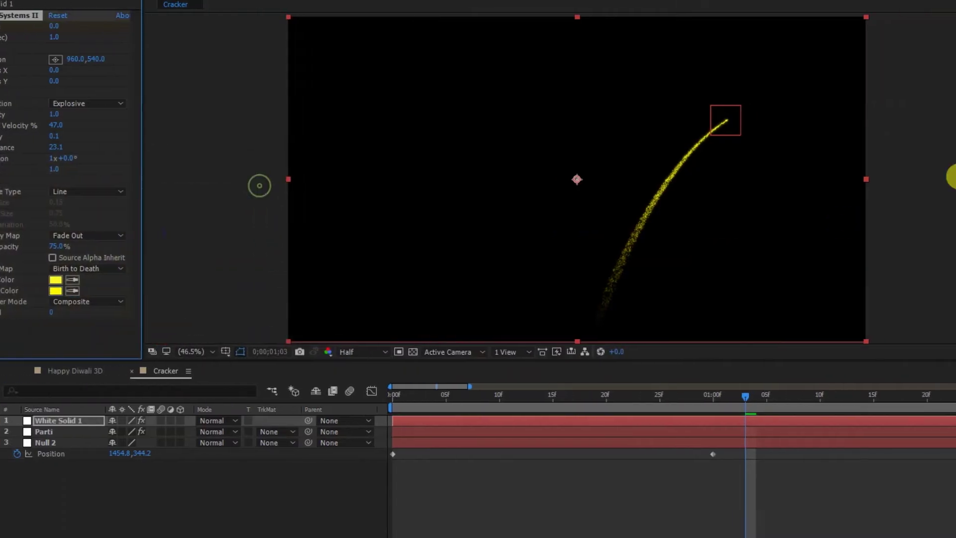
- Apply a Glow effect to White Solid 1 and preview the glowing burst
click(834, 114)
text(glow)
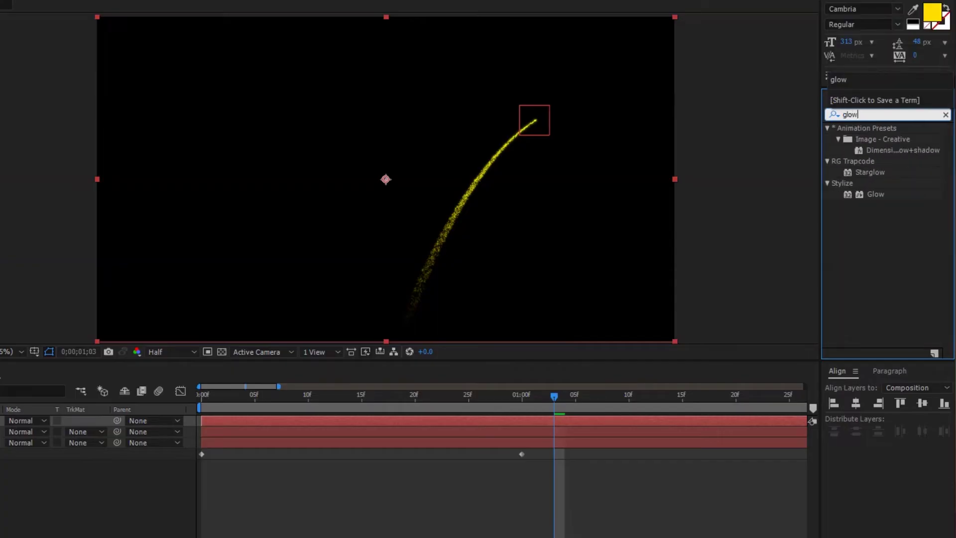
drag(874, 194, 566, 419)
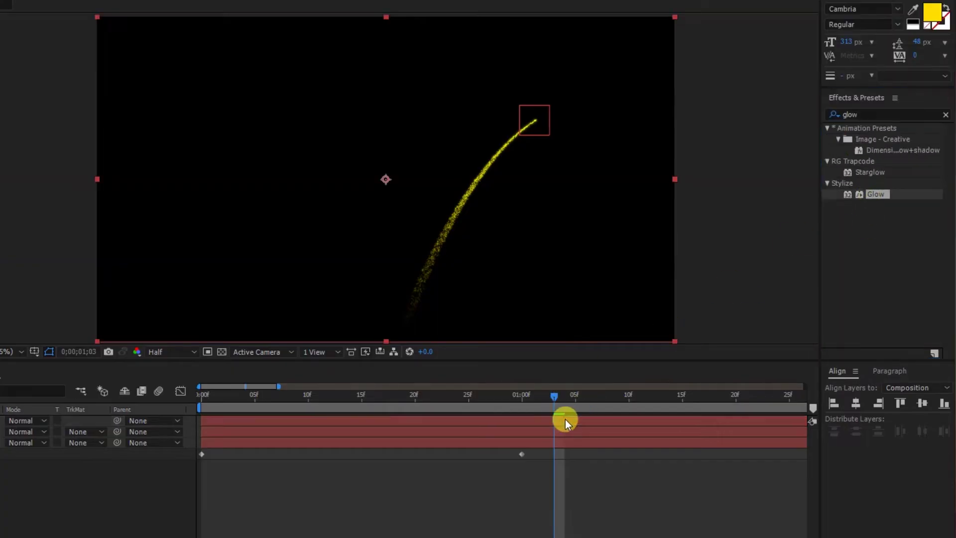
click(229, 407)
key(space)
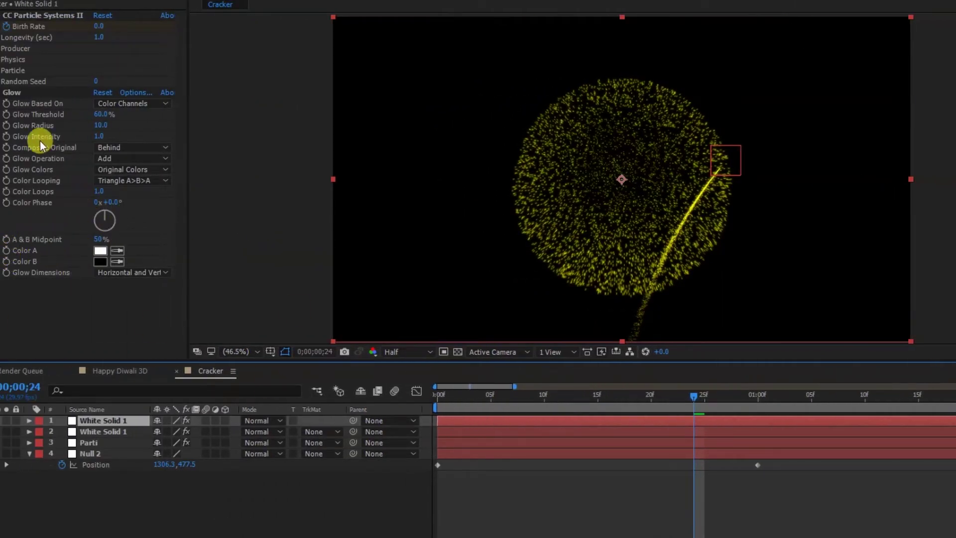
- Make the burst particles Star type, Birth and Death Size 0.05, 25% Size Variation, then preview
click(2, 70)
click(124, 82)
click(124, 108)
click(102, 93)
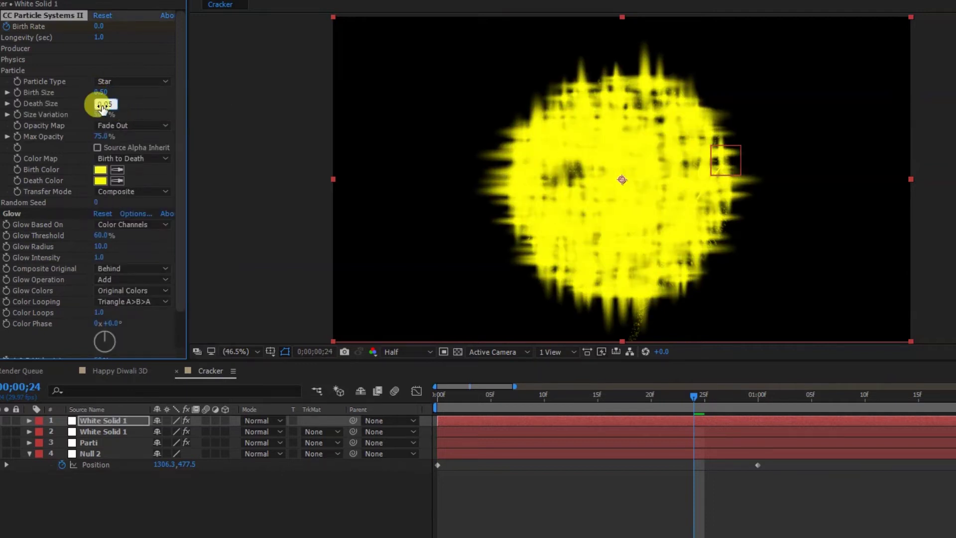
key(Return)
text(5)
key(Return)
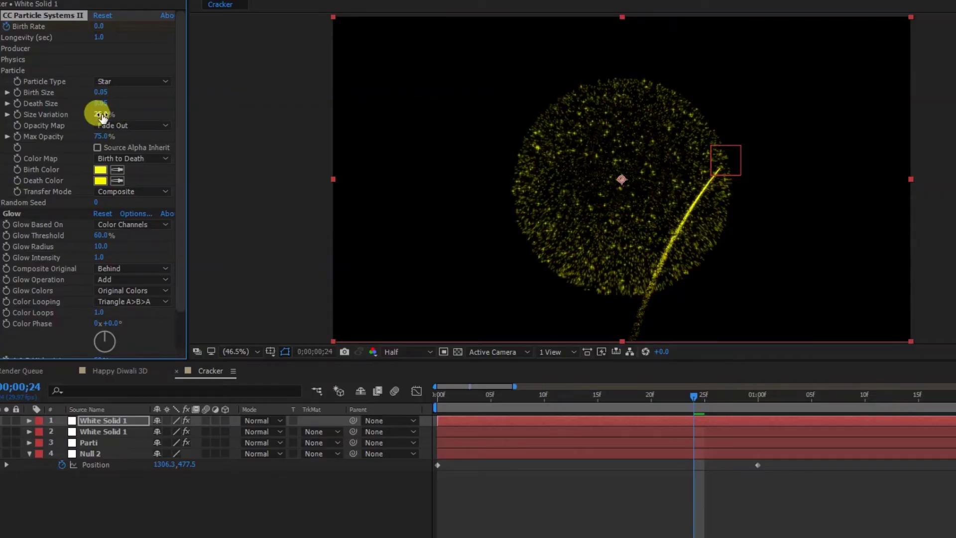
click(439, 396)
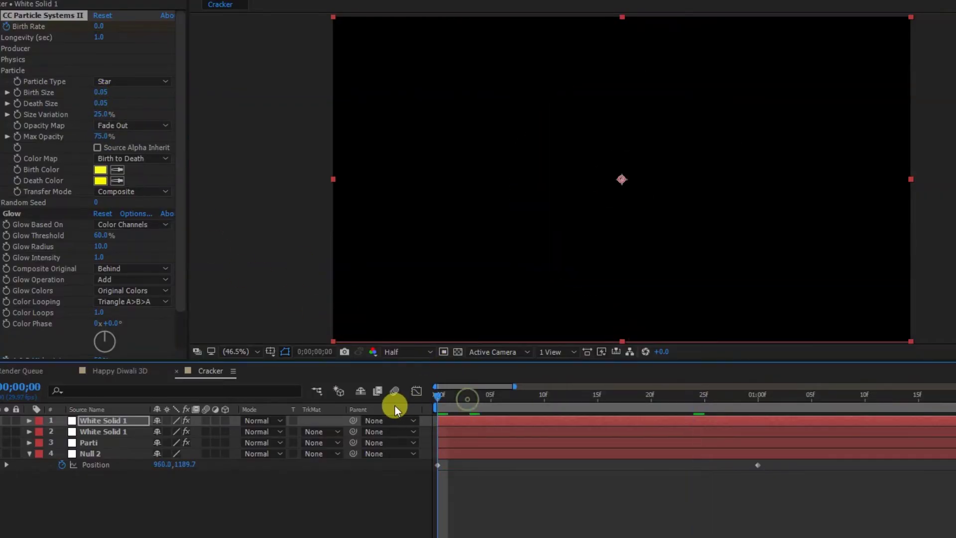
key(space)
key(space)
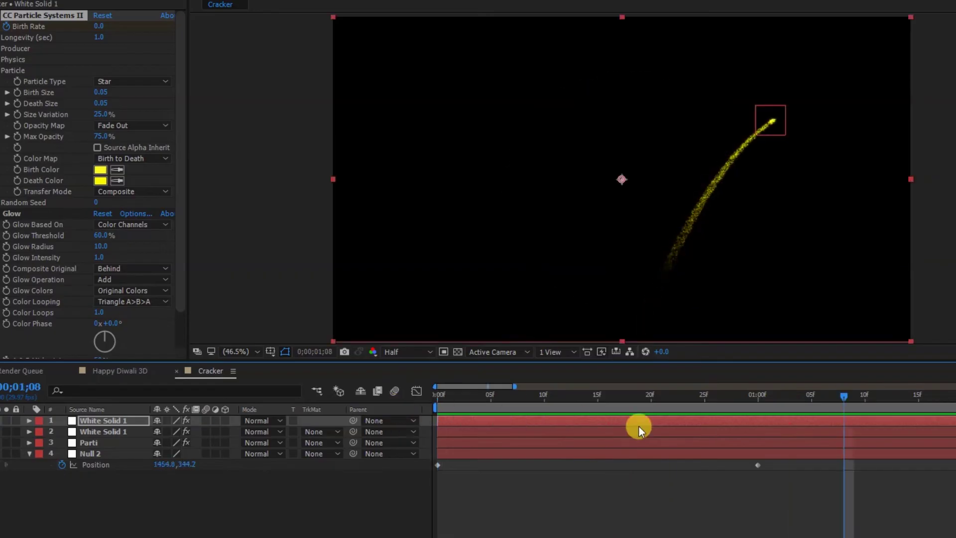
- Move the second burst's emitter to the rocket trail's end point at about one second
click(769, 401)
click(728, 432)
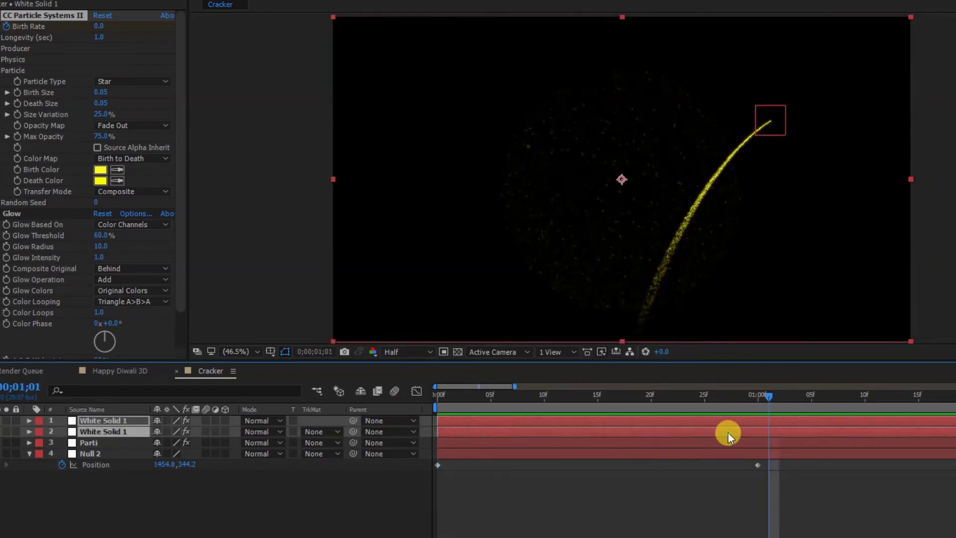
drag(629, 174, 772, 122)
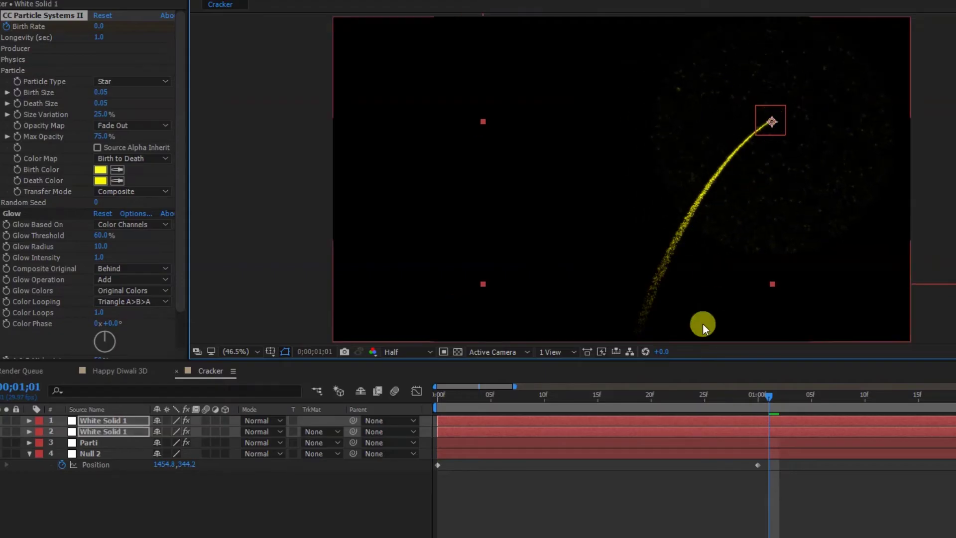
drag(725, 401, 758, 399)
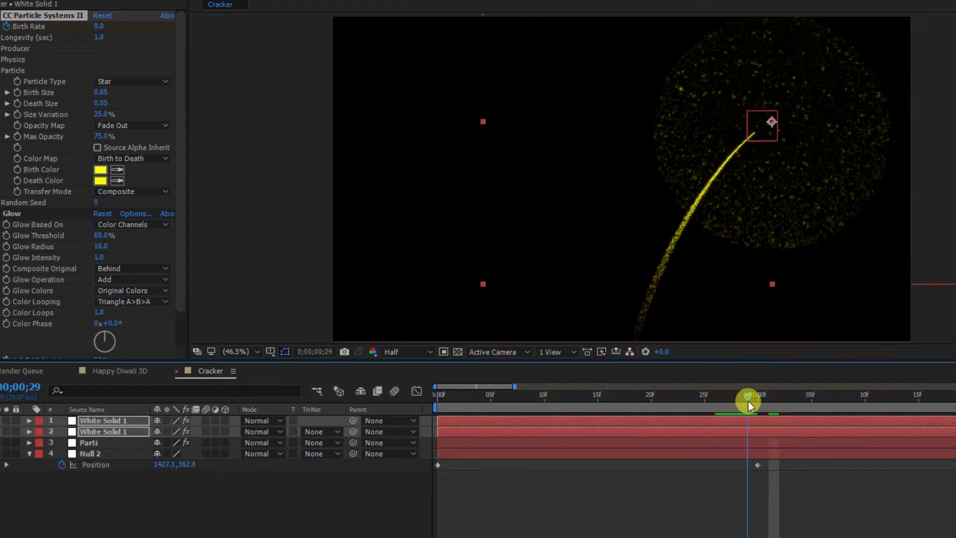
- Trim both burst layers to start at 1 second, zoom the timeline out, and preview the full animation
drag(544, 436, 844, 424)
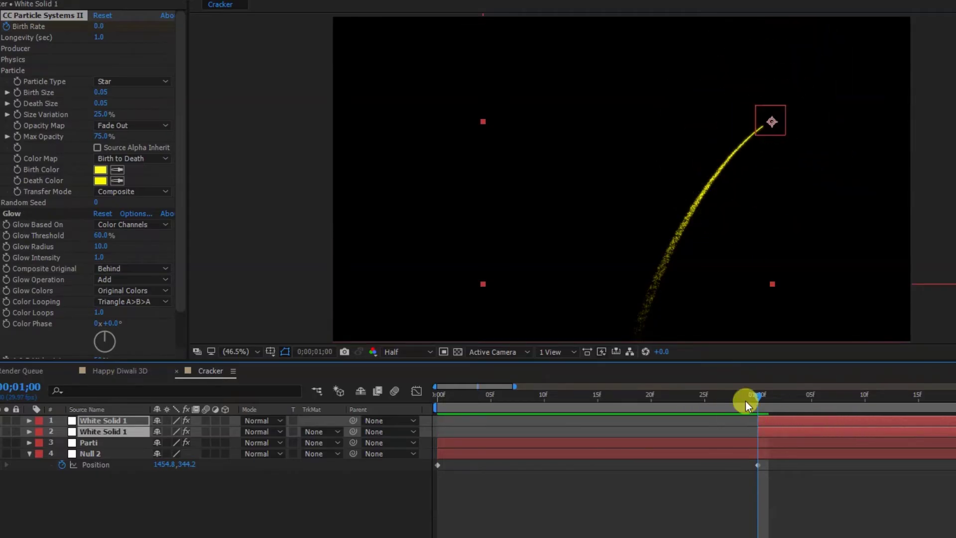
drag(746, 402, 716, 401)
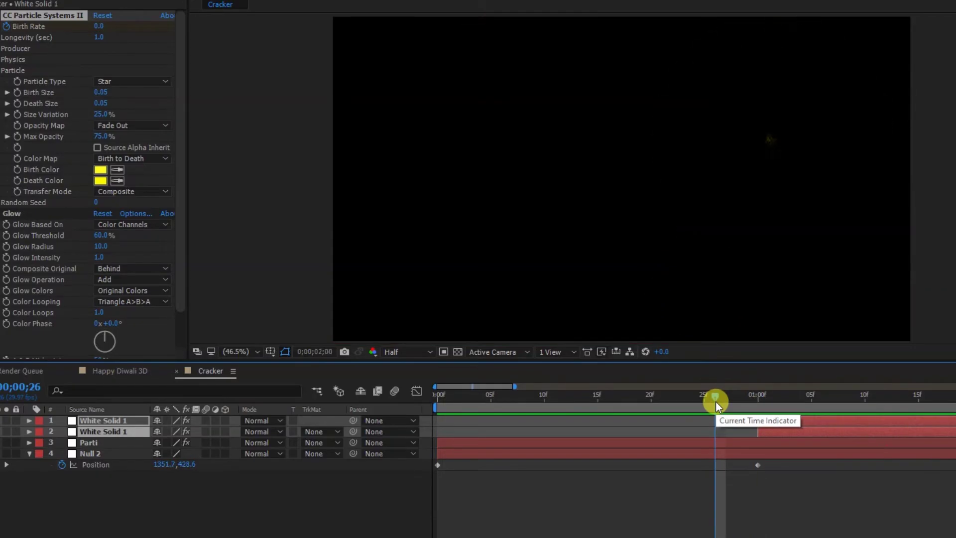
key(minus)
click(715, 402)
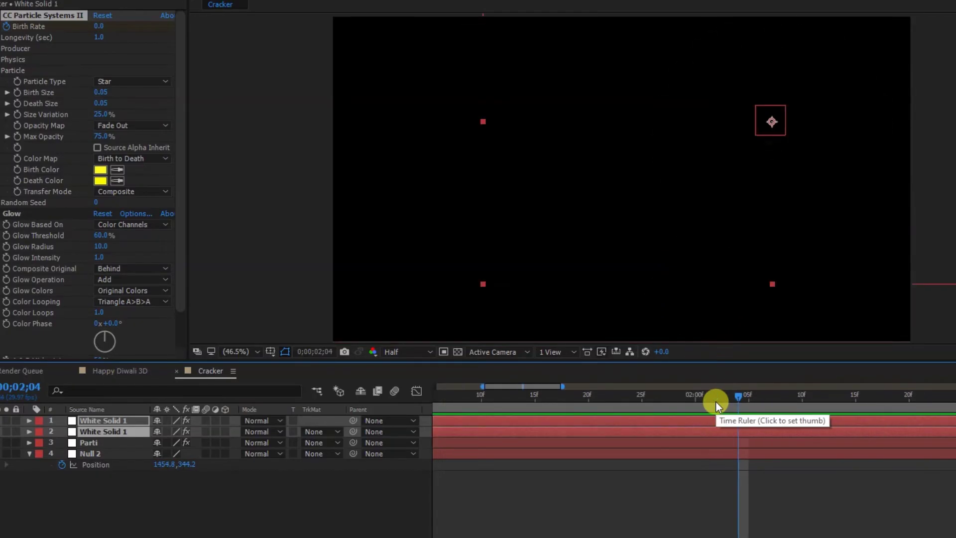
key(minus)
key(Home)
key(space)
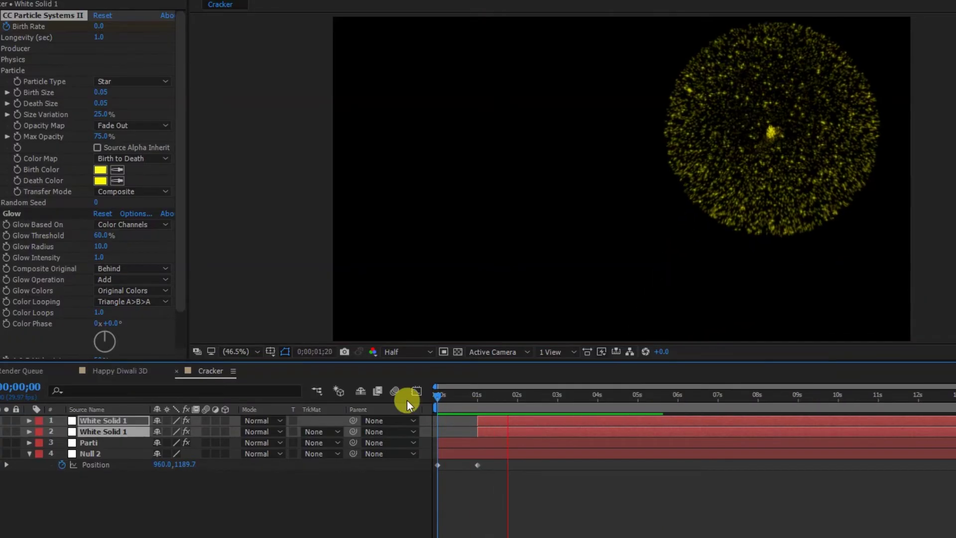
click(480, 459)
- Label the two burst layers and the Parti trail layer green
click(480, 454)
click(484, 444)
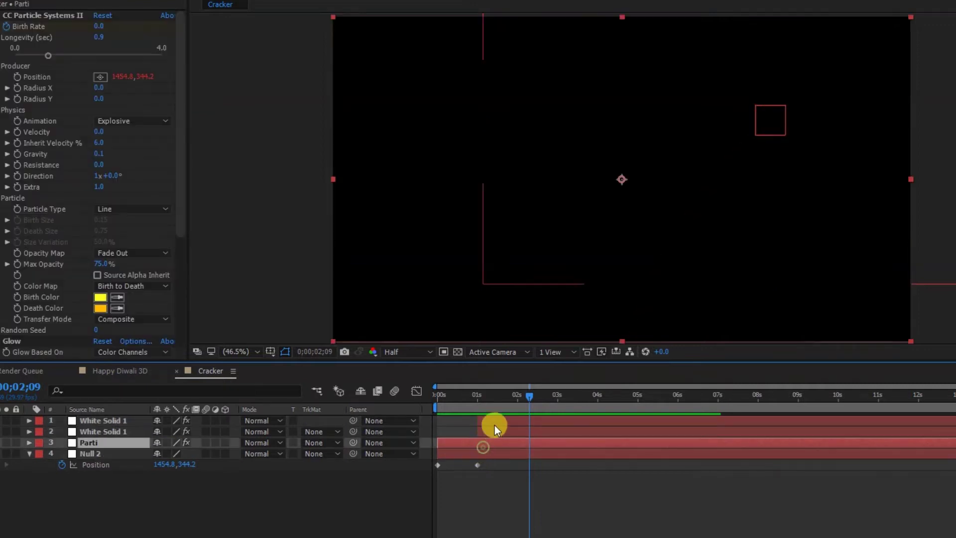
shift+click(492, 428)
right_click(74, 444)
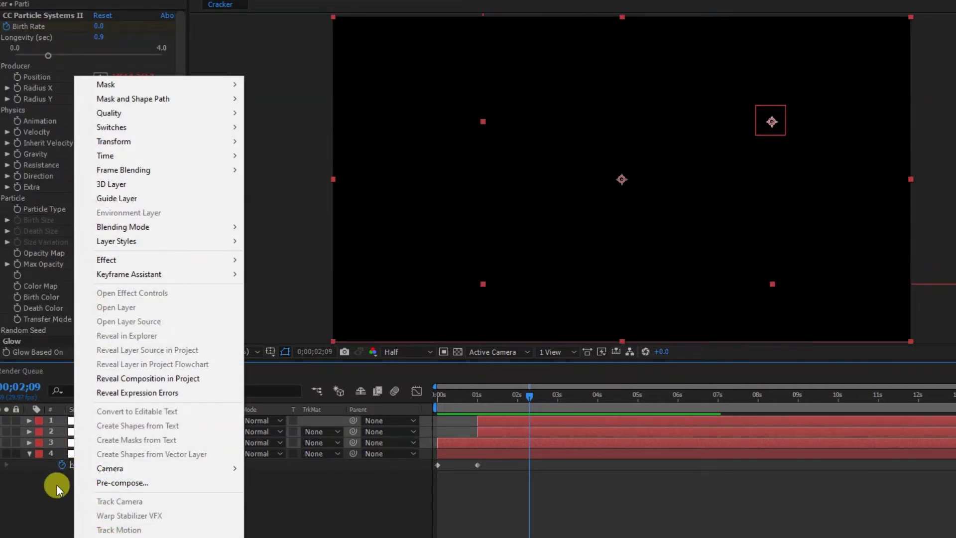
click(33, 516)
click(92, 441)
shift+click(104, 421)
right_click(72, 443)
click(46, 443)
click(43, 446)
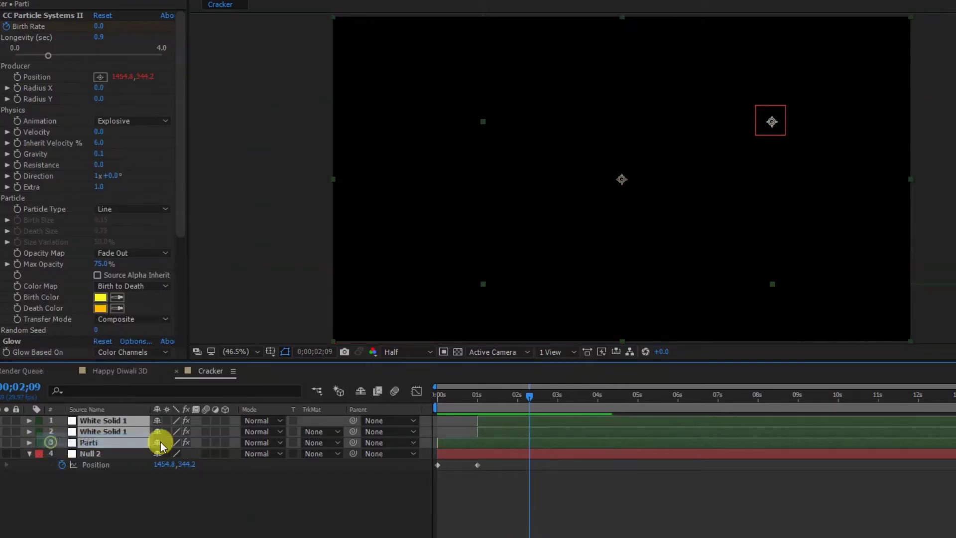
click(487, 459)
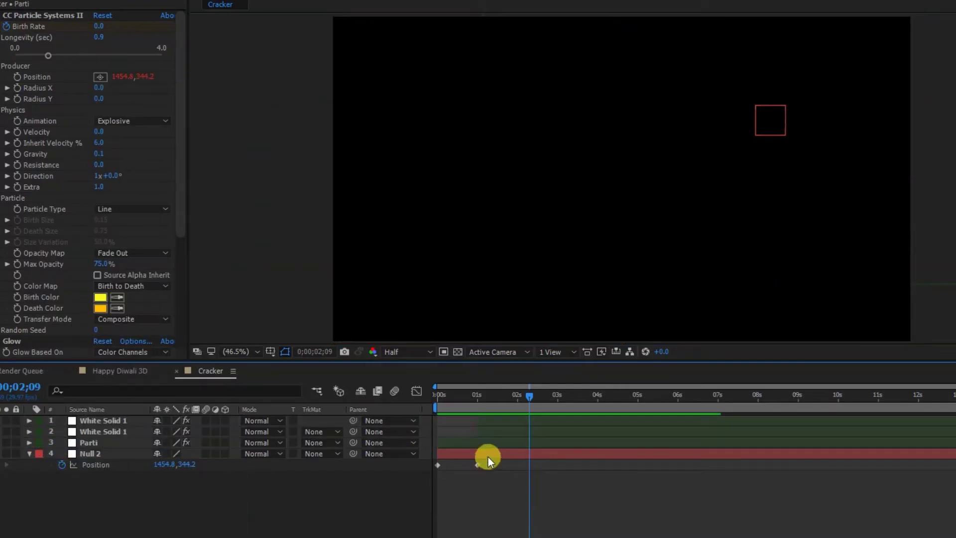
- Duplicate Null 2 into a slightly later rocket path curving up-left, then duplicate the Parti trail
click(488, 457)
key(ctrl+d)
key(u)
key(j)
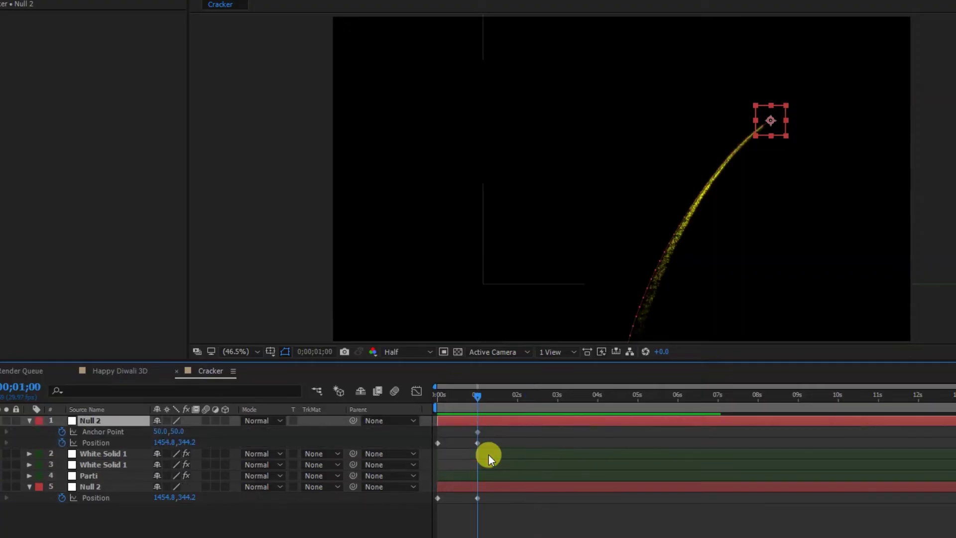
click(771, 121)
drag(771, 121, 435, 122)
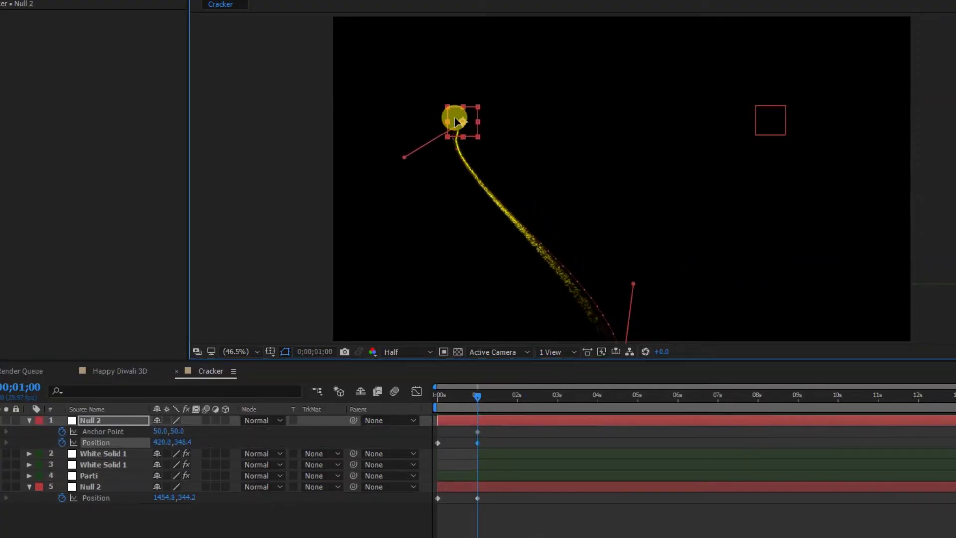
drag(381, 153, 504, 160)
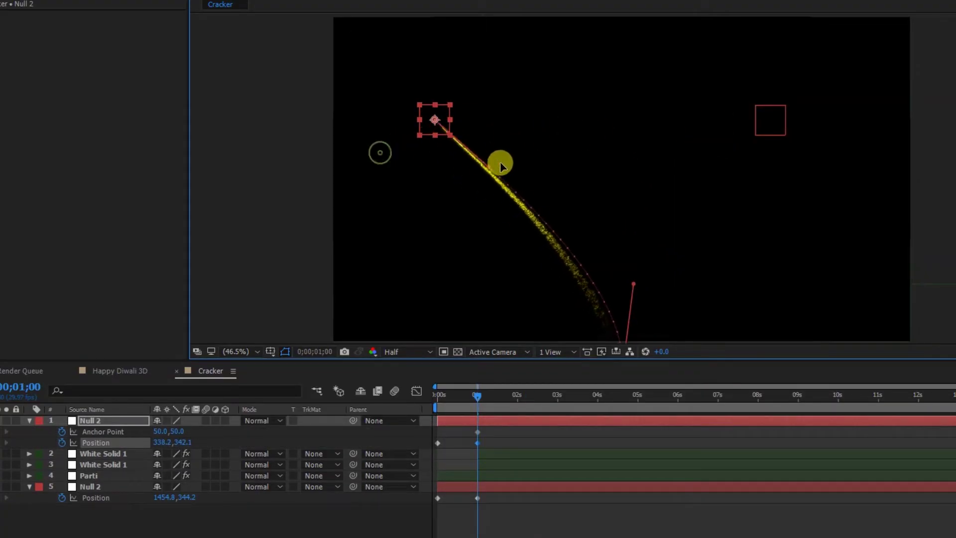
drag(490, 424, 506, 424)
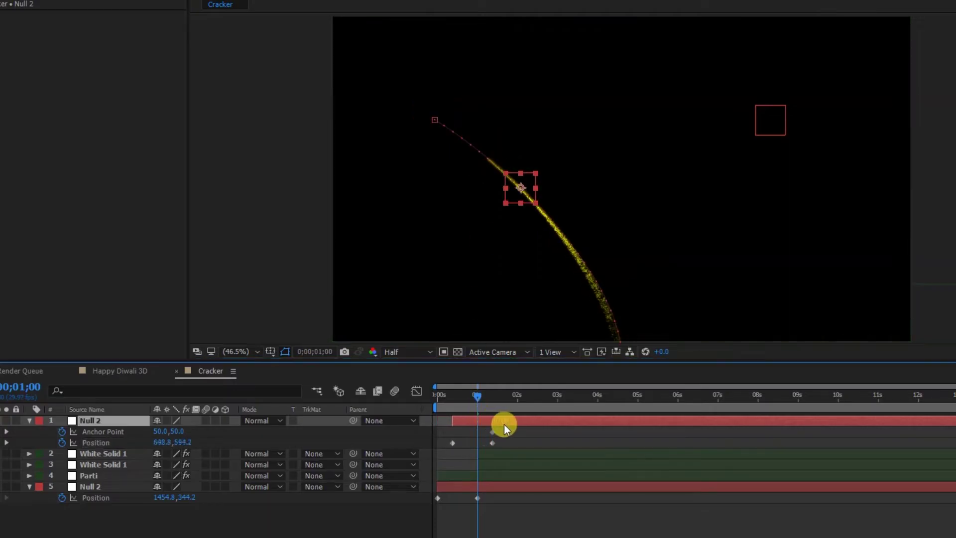
click(506, 477)
key(ctrl+d)
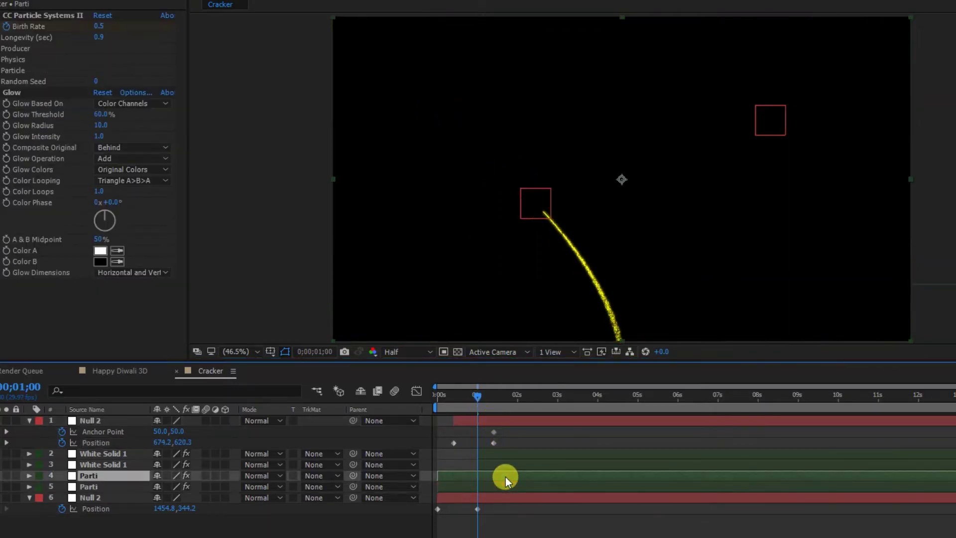
- Pickwhip the Parti copy's emitter Position expression to the new null, Null 3
key(ctrl+shift+bracketright)
click(514, 430)
key(i)
click(518, 420)
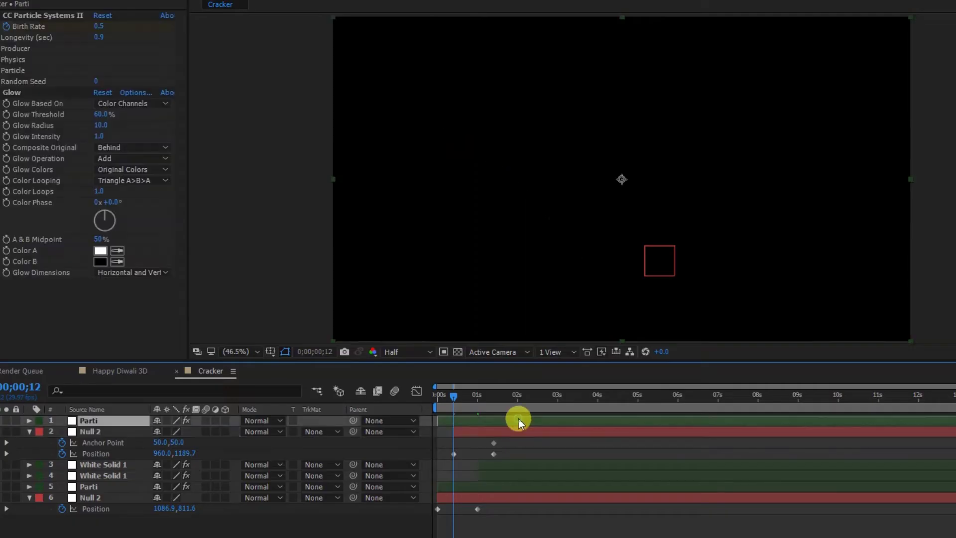
key(e)
key(e)
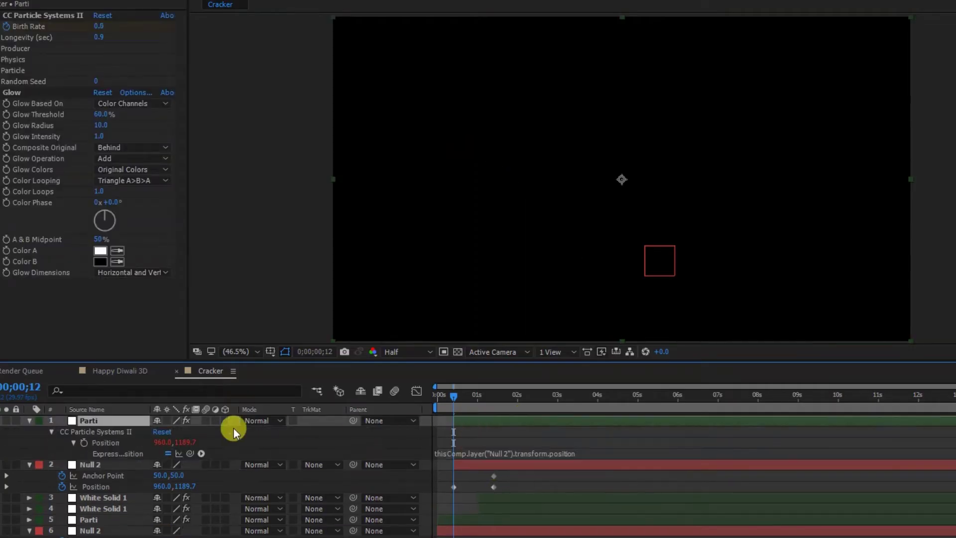
drag(189, 452, 112, 485)
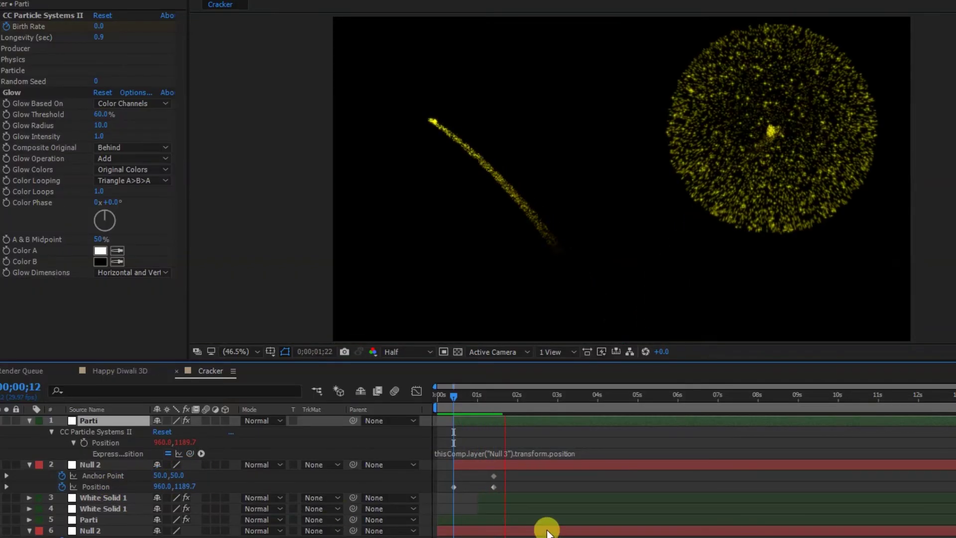
- Duplicate both White Solid 1 star burst layers
click(552, 498)
shift+click(551, 509)
key(ctrl+d)
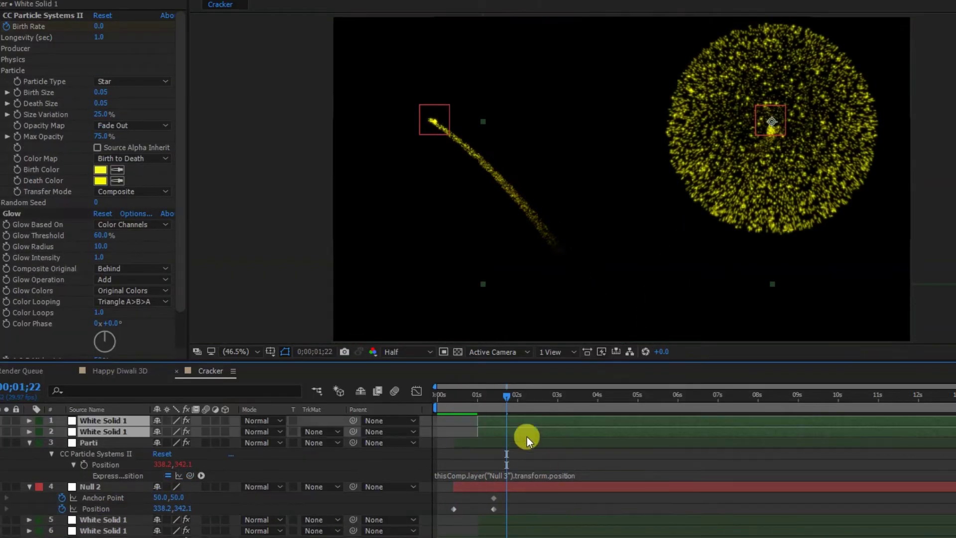
- Slide the copied White Solid 1 bursts to start at the current playhead frame
drag(506, 401, 503, 399)
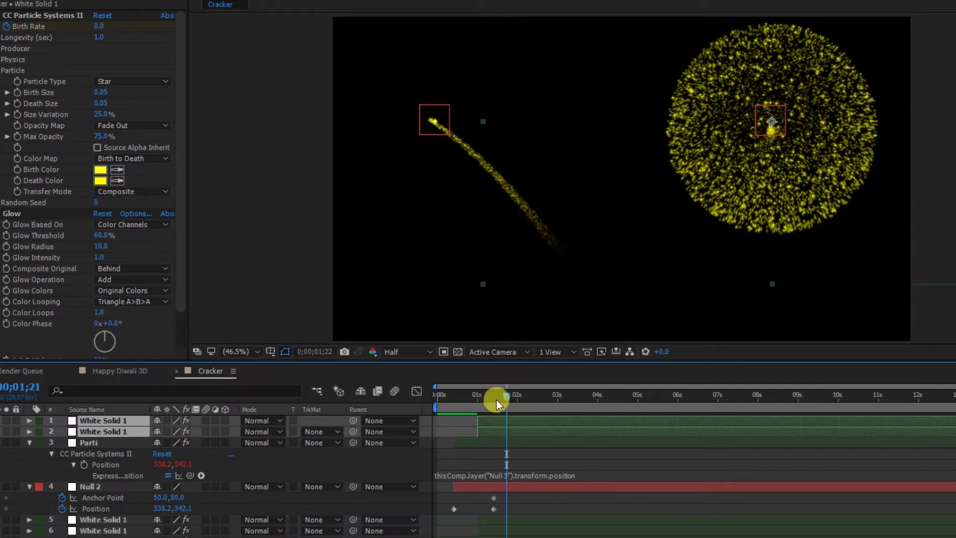
drag(514, 427, 539, 430)
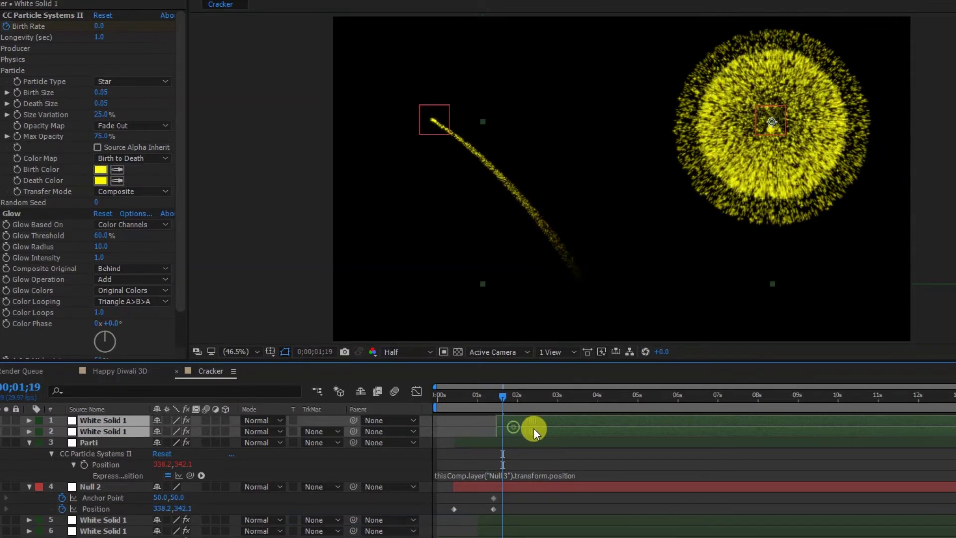
click(579, 454)
click(582, 431)
shift+click(580, 420)
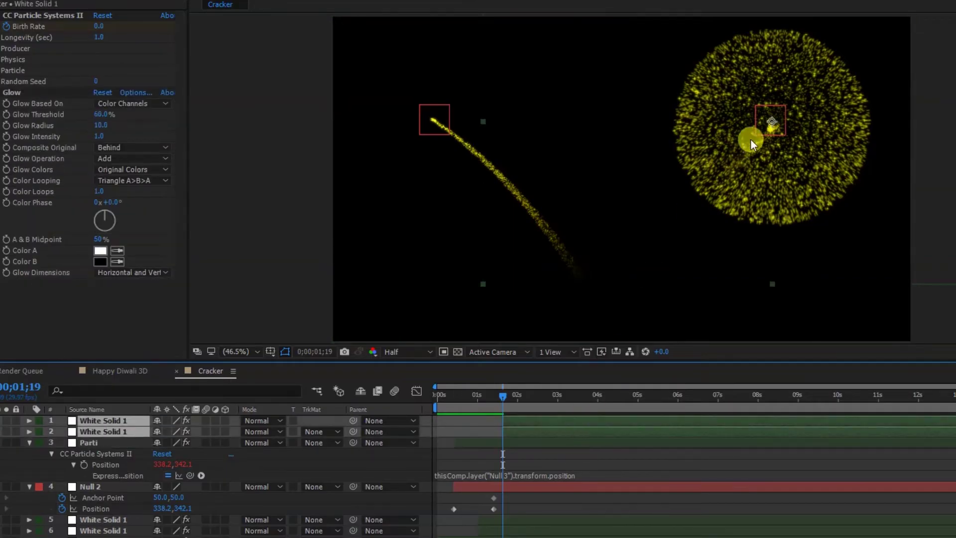
- Position the copied bursts at the upper-left tip of the second rocket trail, checking with playback
drag(746, 141, 463, 121)
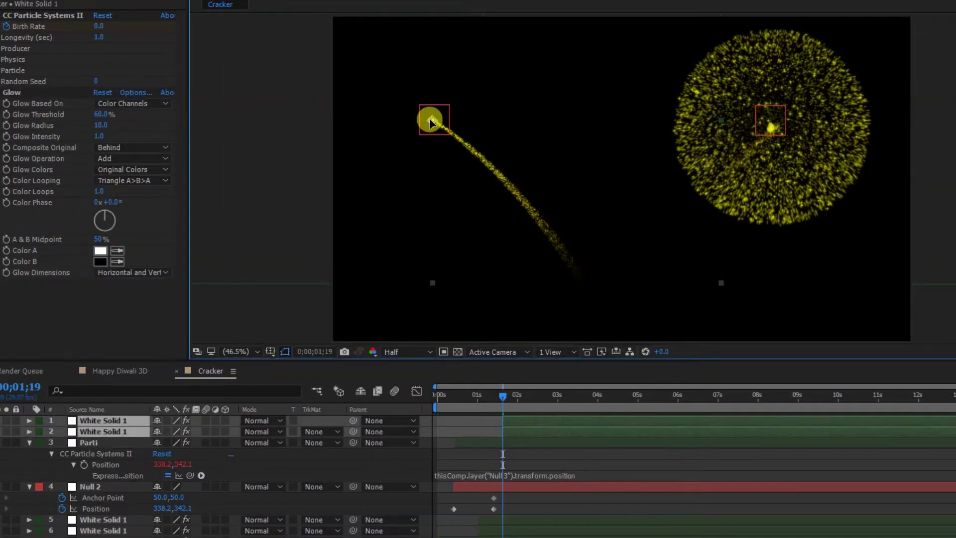
drag(503, 396, 474, 396)
key(space)
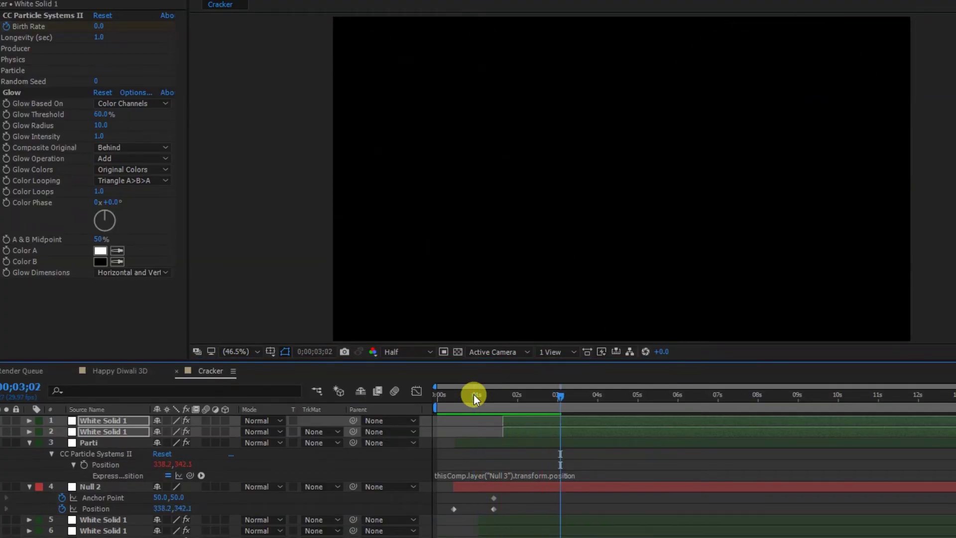
drag(534, 396, 525, 395)
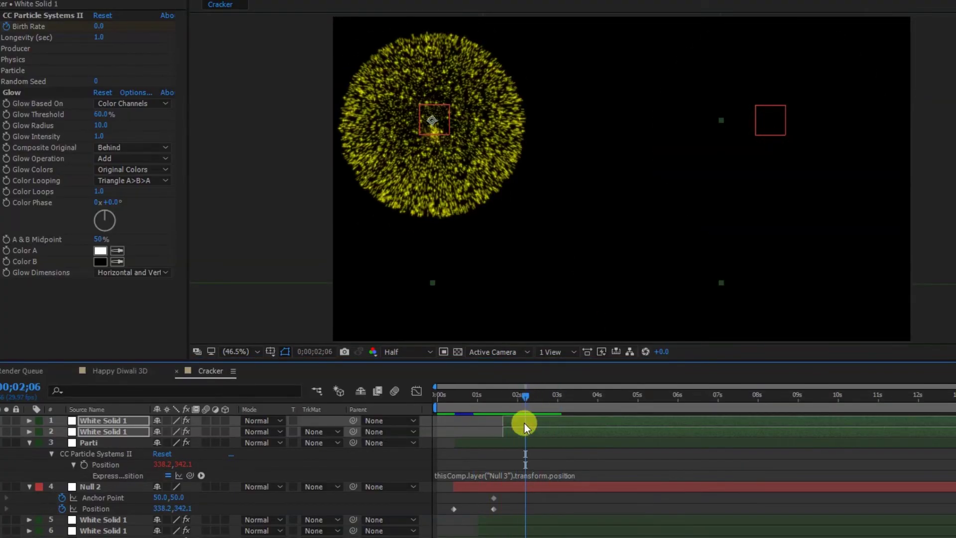
drag(446, 142, 477, 127)
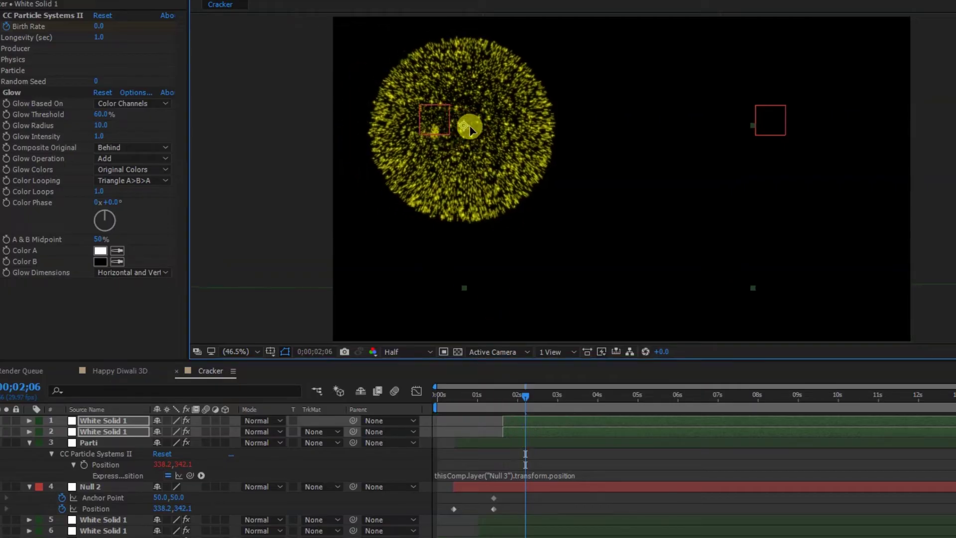
click(543, 444)
- Move Null 2's position keyframe up and right so the second trail peaks higher
key(u)
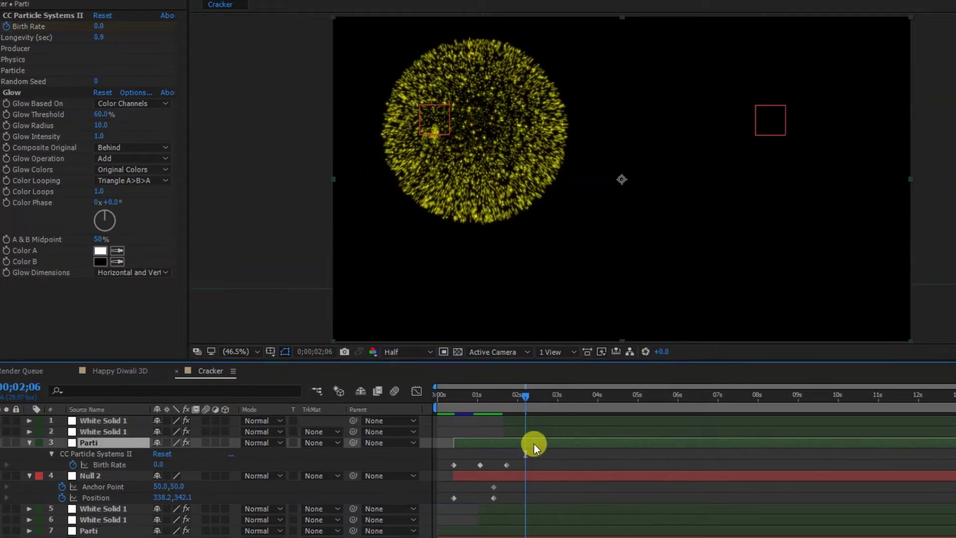
drag(518, 395, 507, 393)
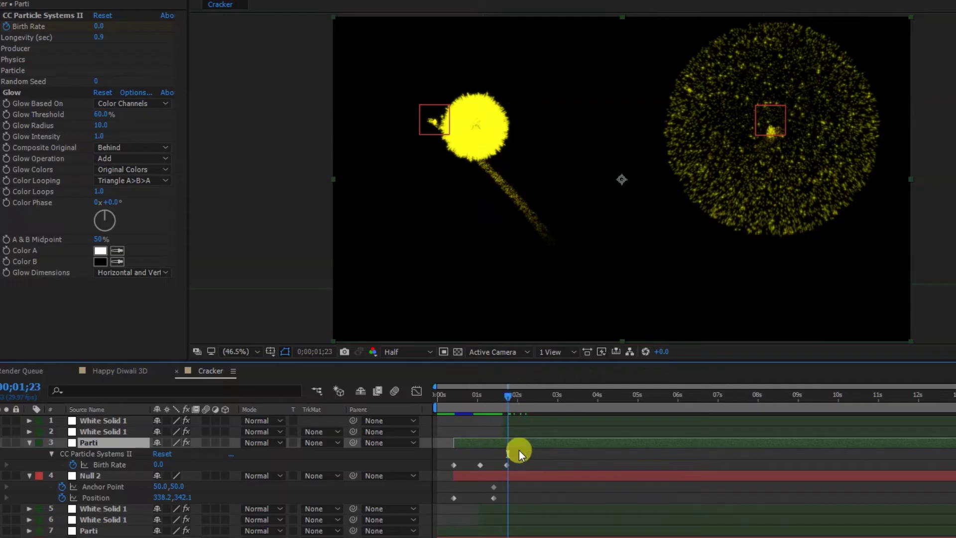
click(522, 476)
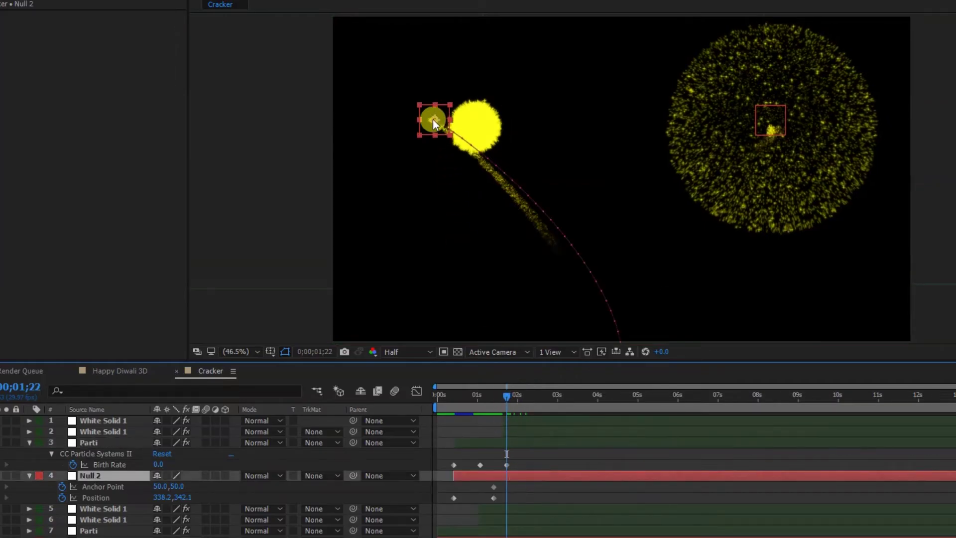
drag(433, 120, 501, 361)
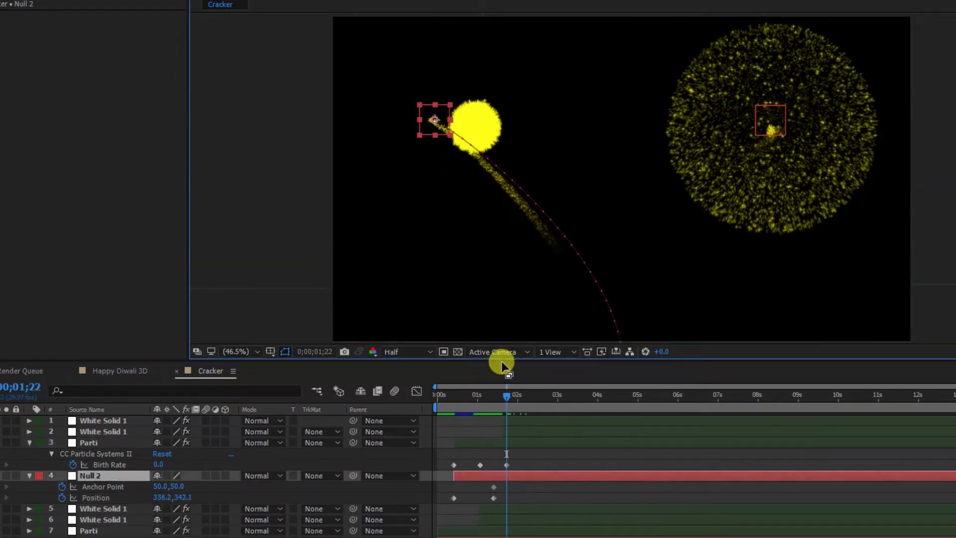
key(j)
drag(445, 122, 484, 114)
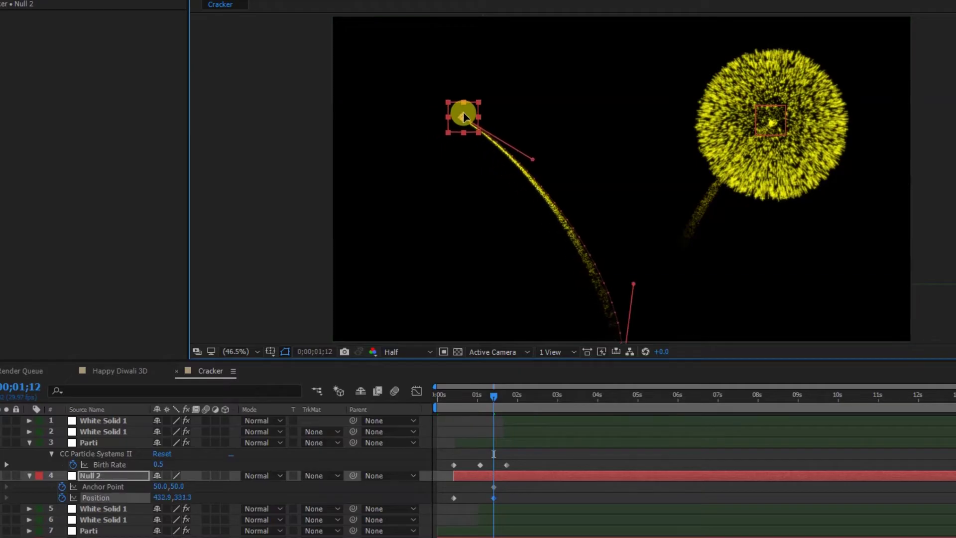
- Check the trail against the two burst copies, then play the cracker animation from the start
click(510, 446)
drag(508, 396, 508, 397)
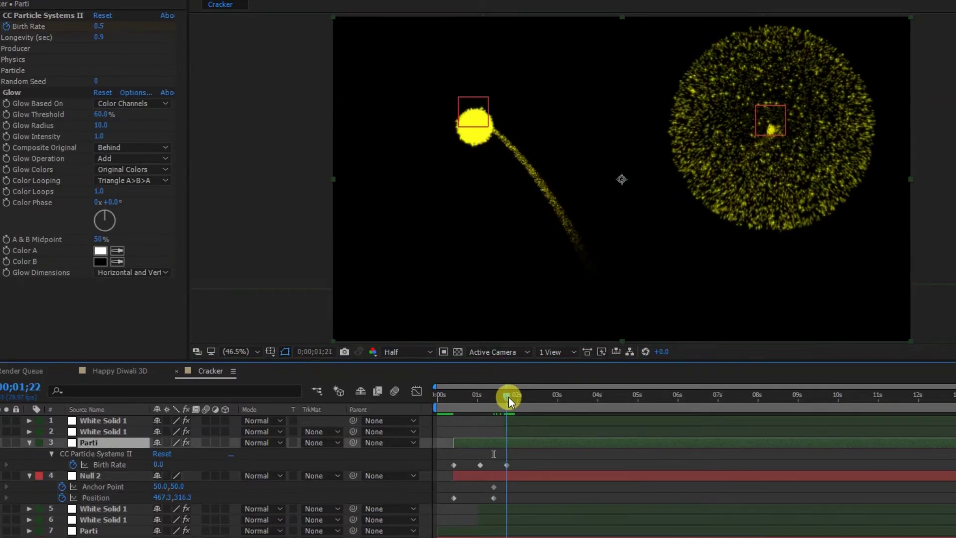
click(532, 418)
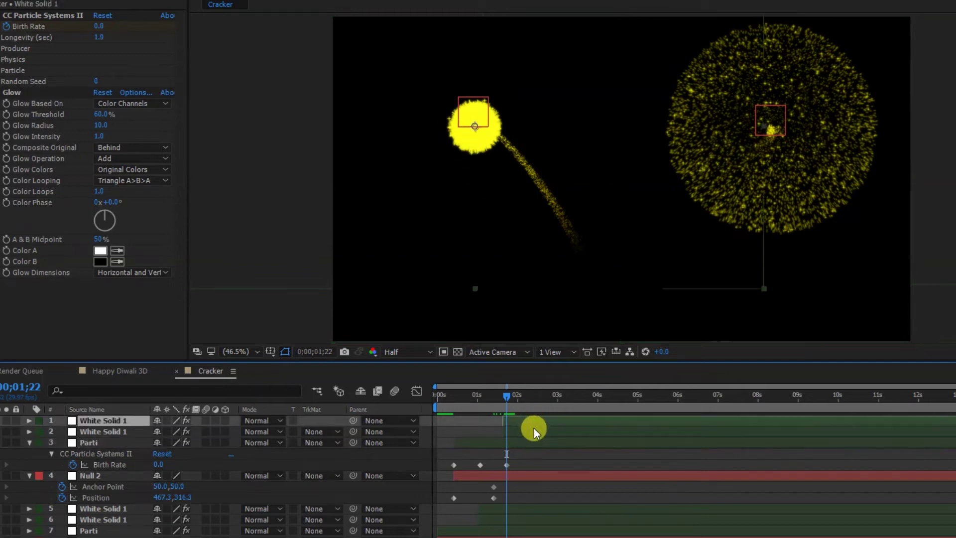
shift+click(533, 428)
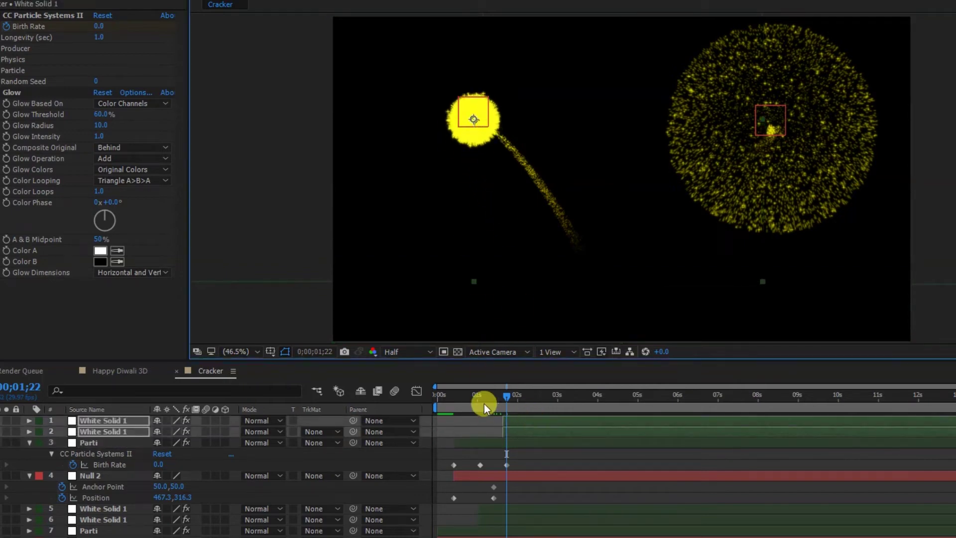
drag(484, 404, 411, 393)
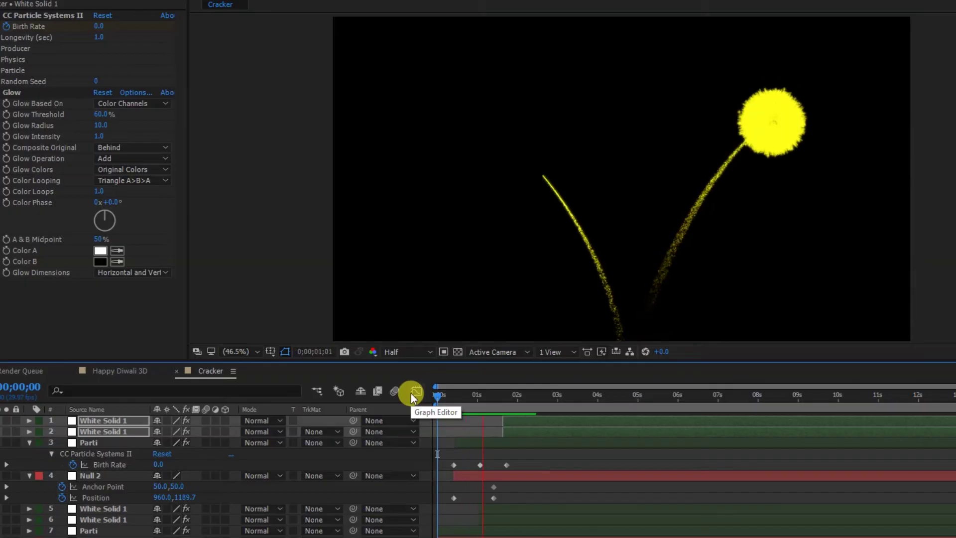
key(space)
- Close the Cracker tab and add Cracker to Happy Diwali 3D as a 3D layer
click(177, 373)
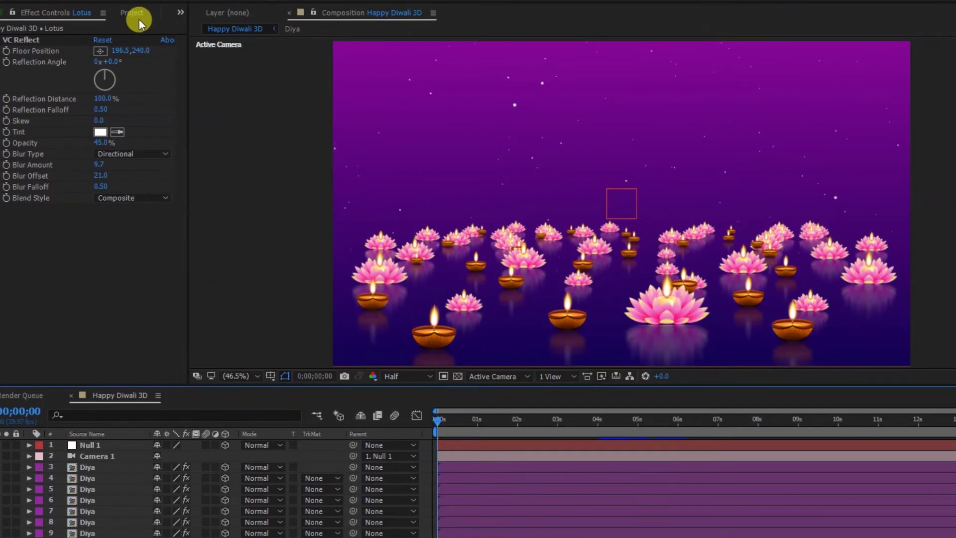
click(136, 22)
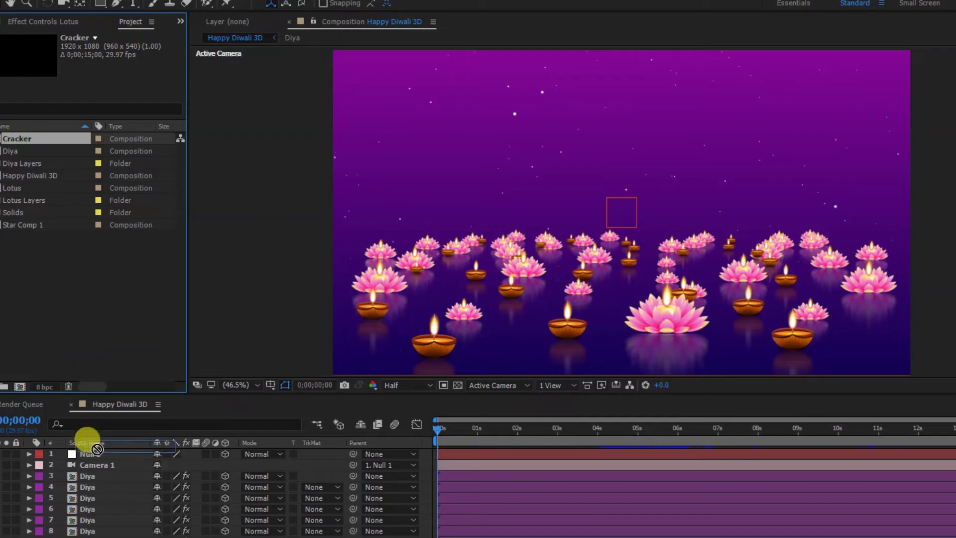
drag(97, 449, 98, 470)
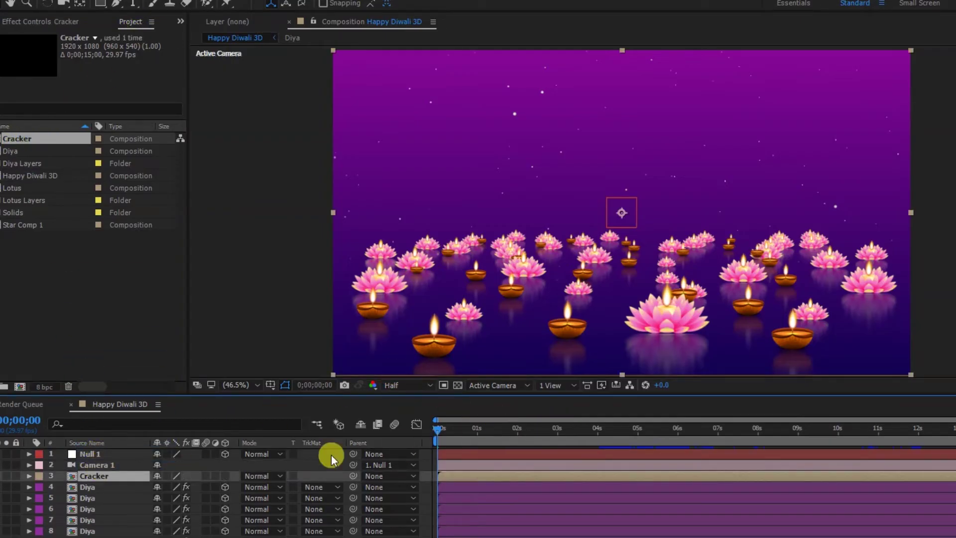
click(225, 476)
- Switch to a 2 Views layout with Left view and push the Cracker layer back from the camera
click(566, 388)
click(560, 409)
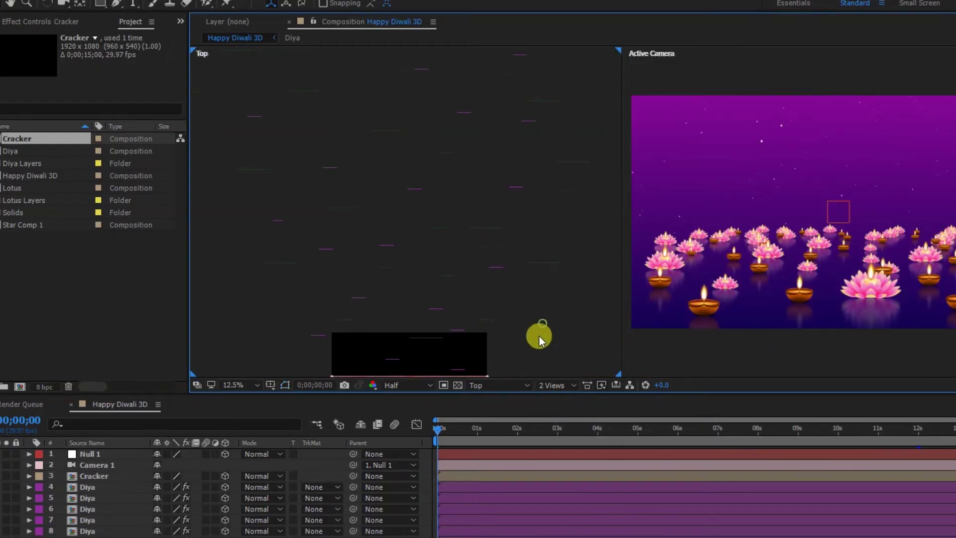
click(515, 387)
click(510, 446)
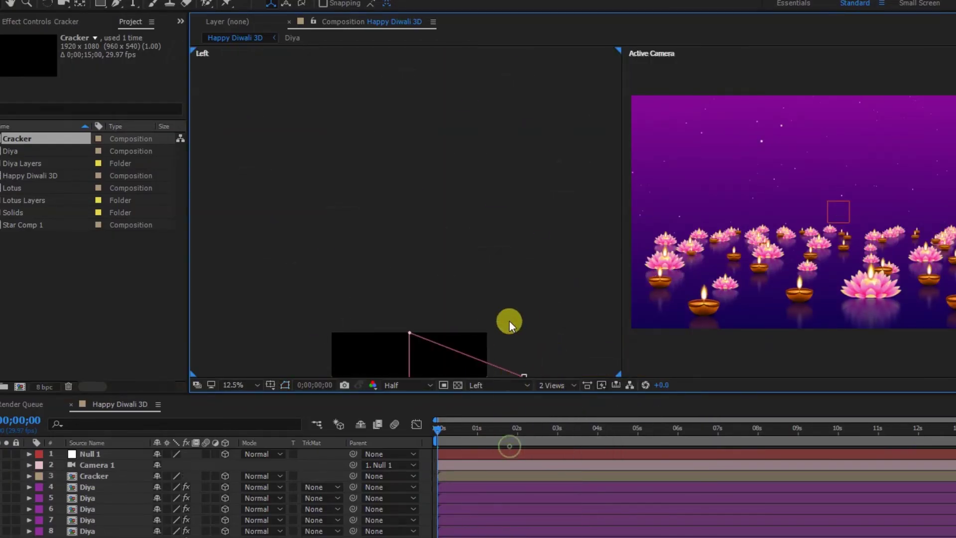
drag(417, 320, 558, 319)
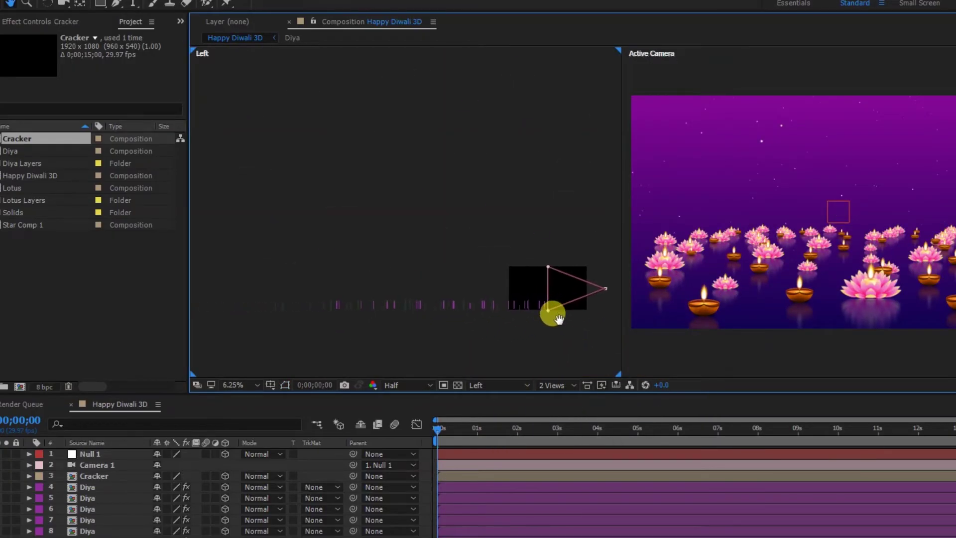
click(507, 475)
drag(541, 295, 355, 301)
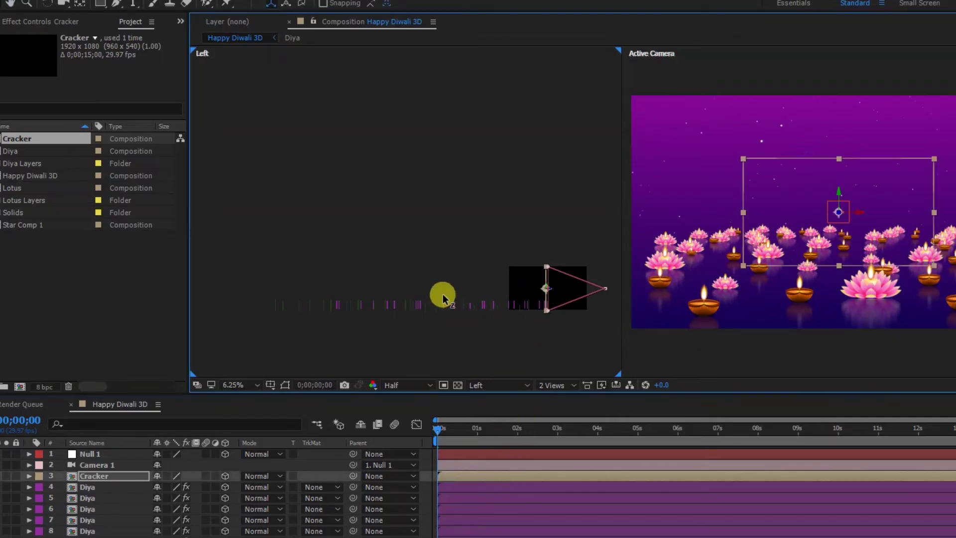
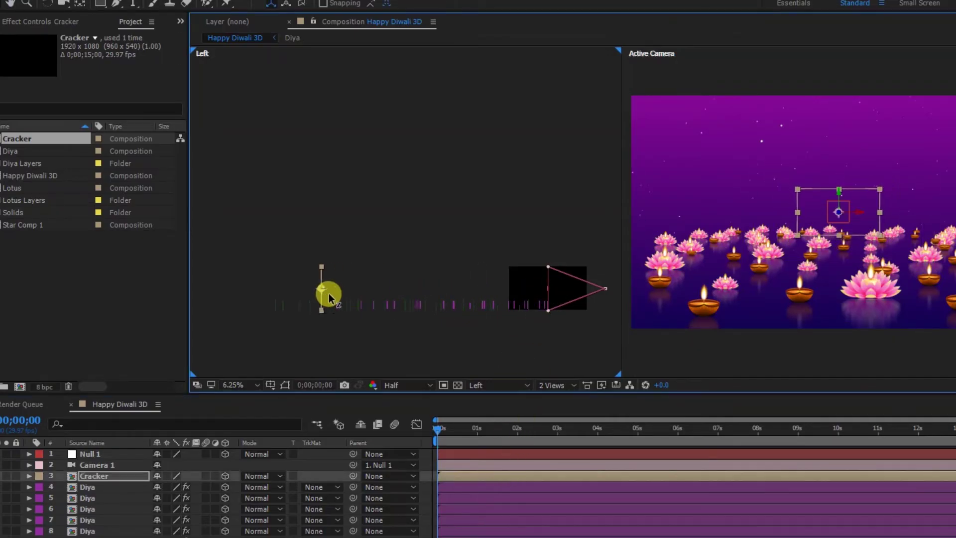
- Scale the Cracker fireworks to 260% and raise them into the sky above the lotuses, then preview
key(s)
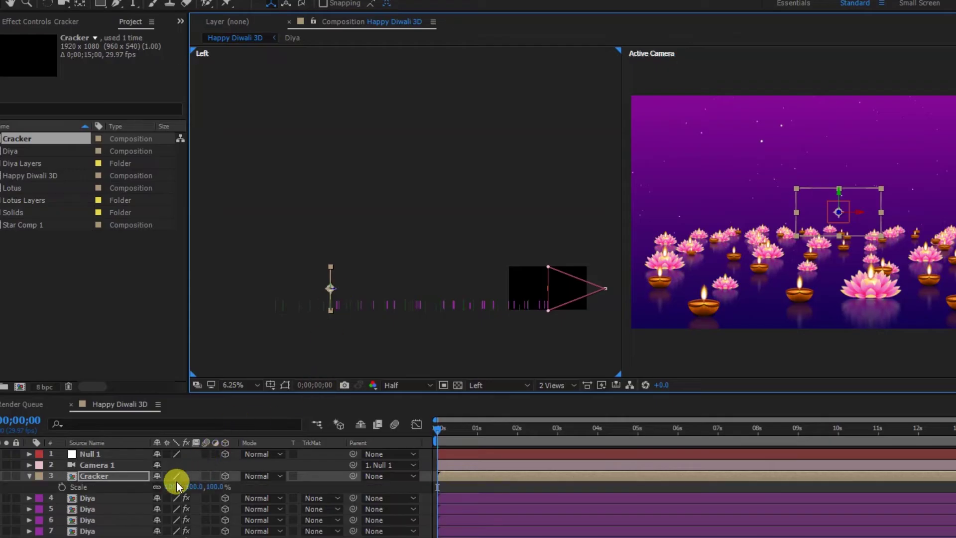
drag(176, 486, 300, 460)
drag(840, 194, 838, 107)
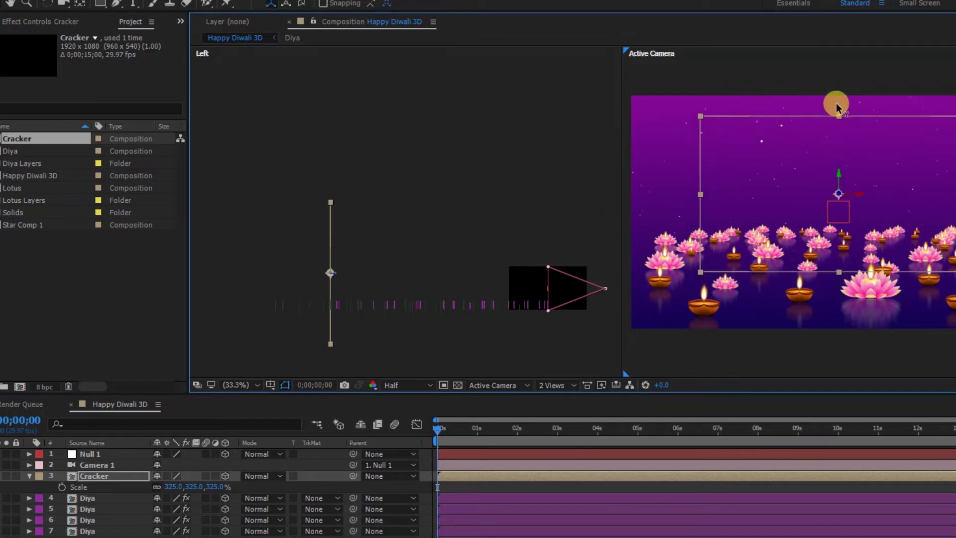
drag(175, 491, 130, 488)
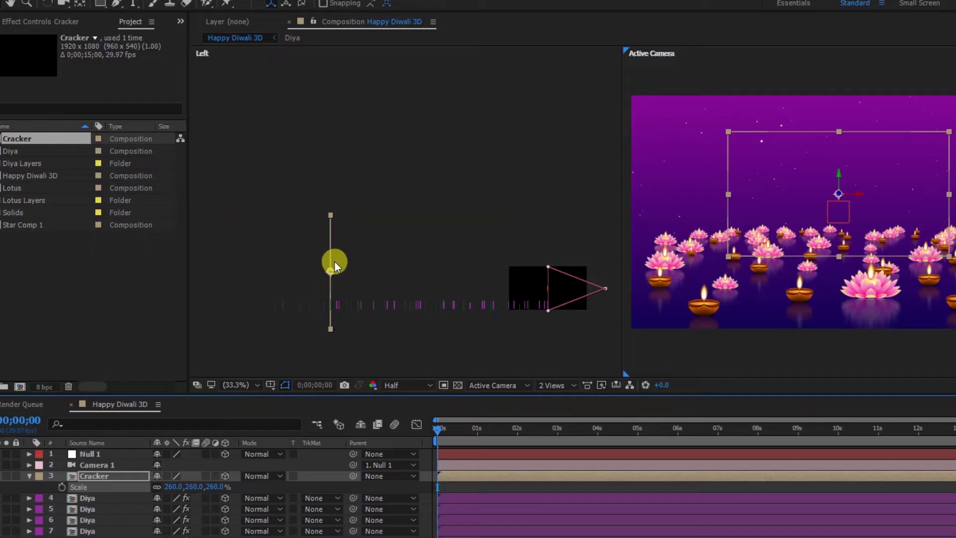
drag(332, 265, 326, 242)
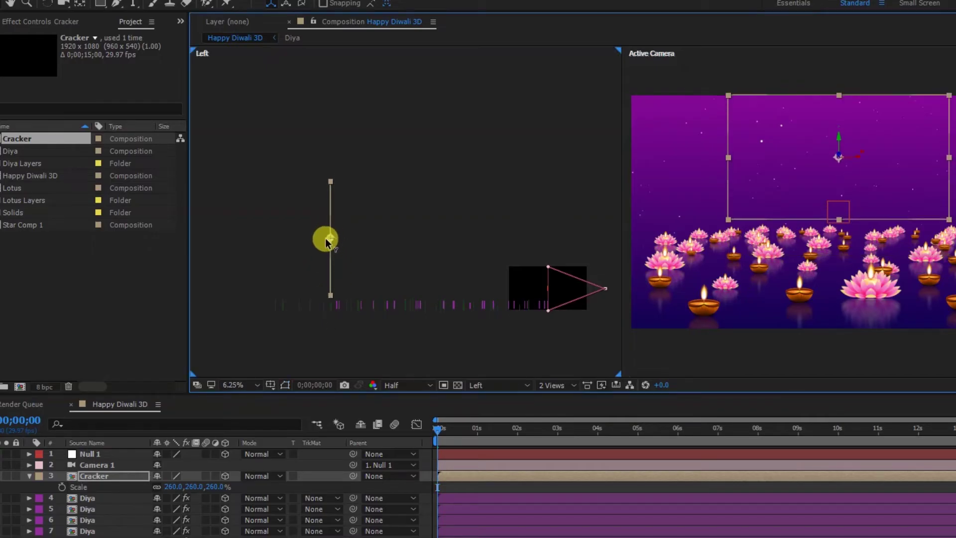
drag(326, 243, 327, 246)
key(space)
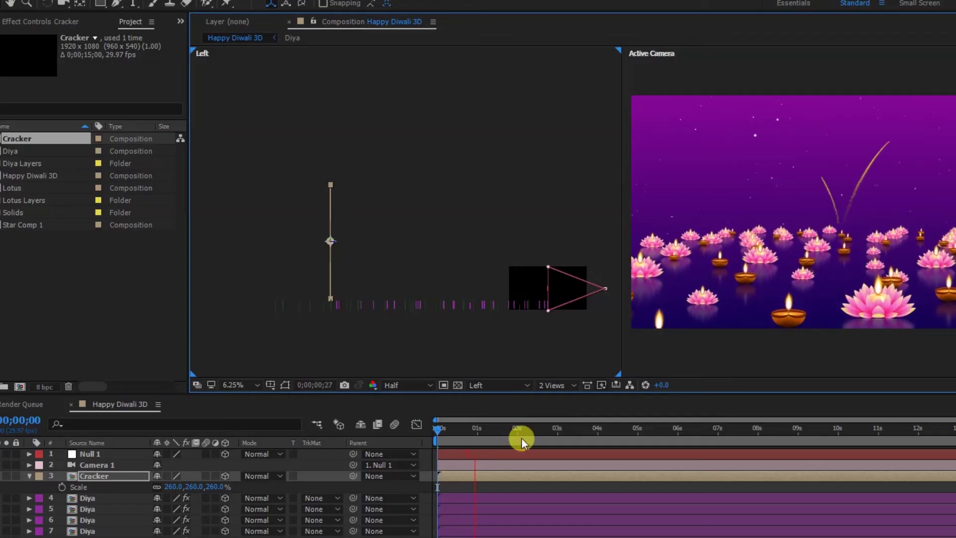
- Slide the Cracker layer so it starts at about six seconds and preview from there
click(679, 434)
drag(562, 474, 736, 472)
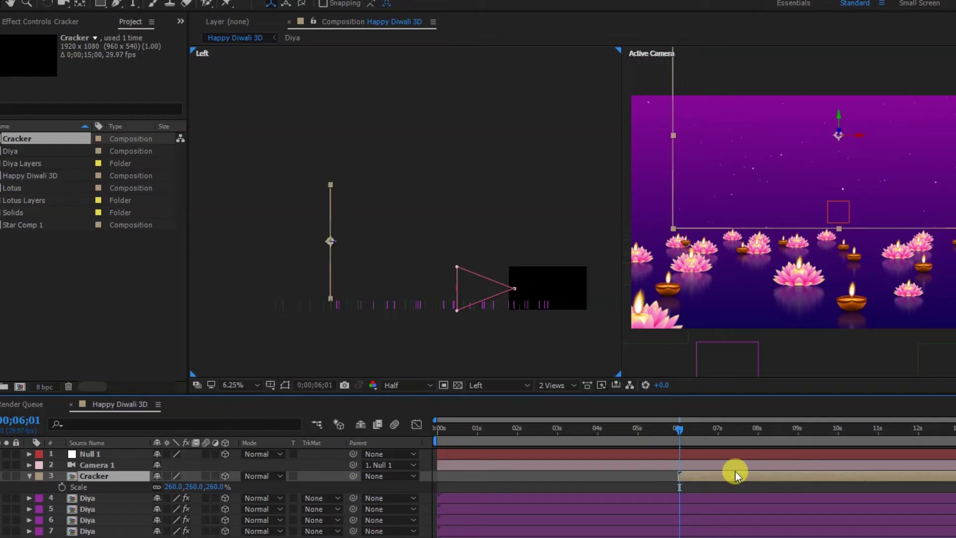
key(space)
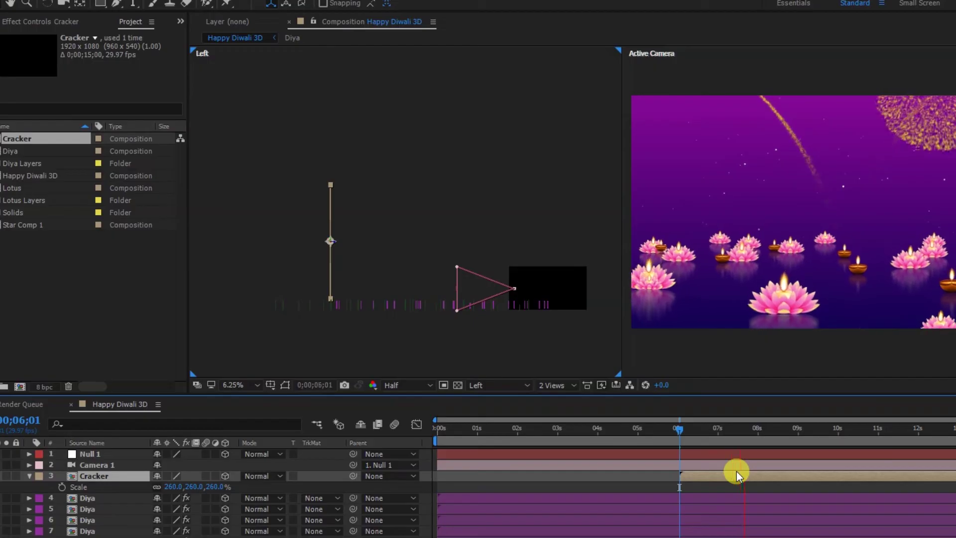
key(space)
- Lower the Cracker fireworks and shift them deeper in the scene, then preview the burst
drag(845, 108, 833, 228)
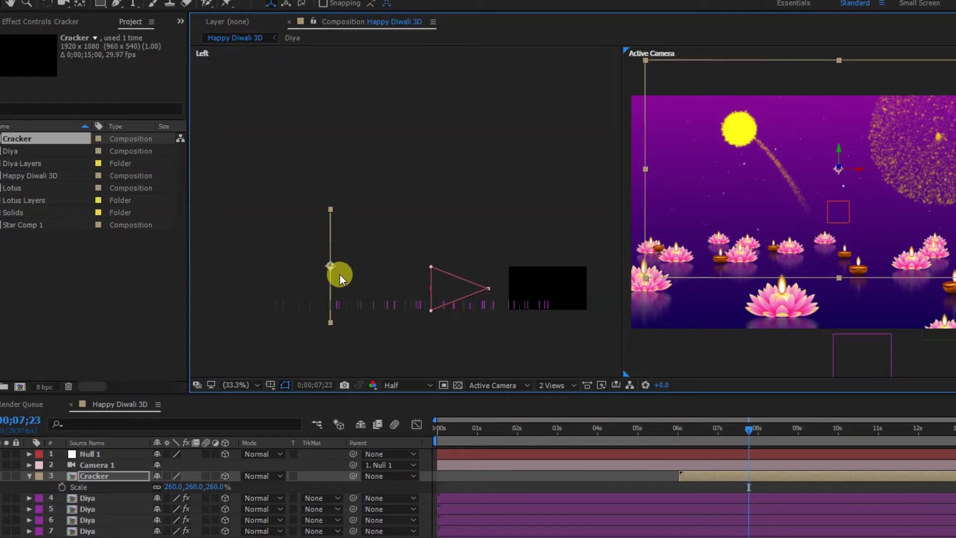
drag(335, 265, 276, 272)
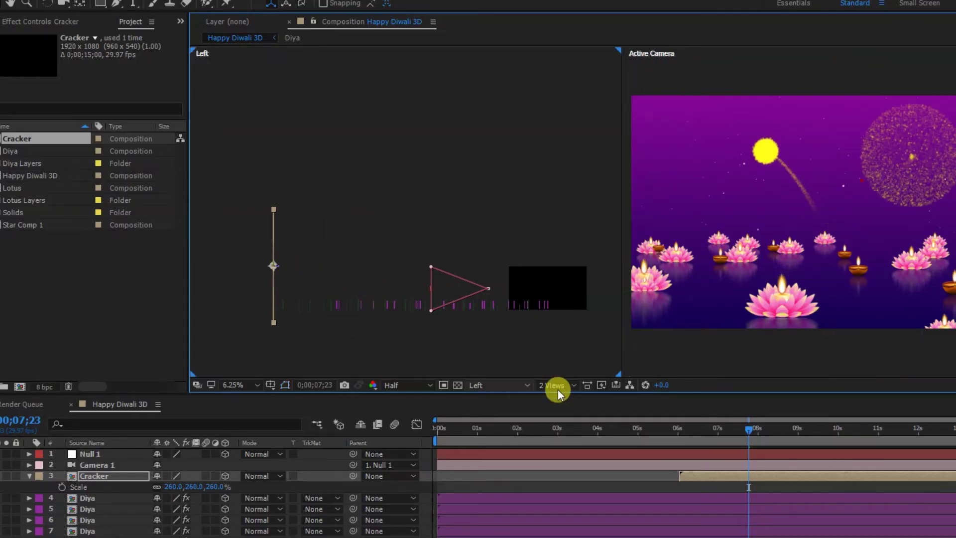
key(space)
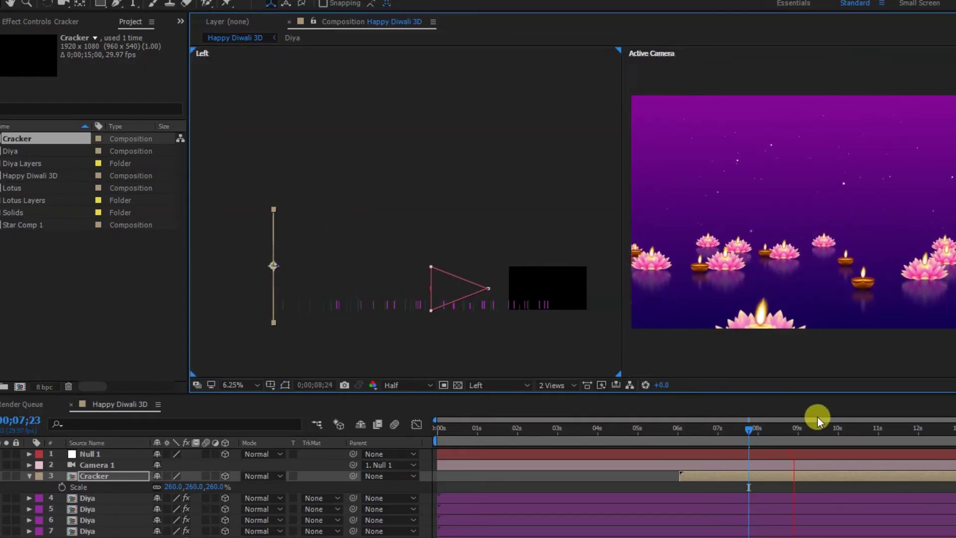
drag(700, 429, 675, 435)
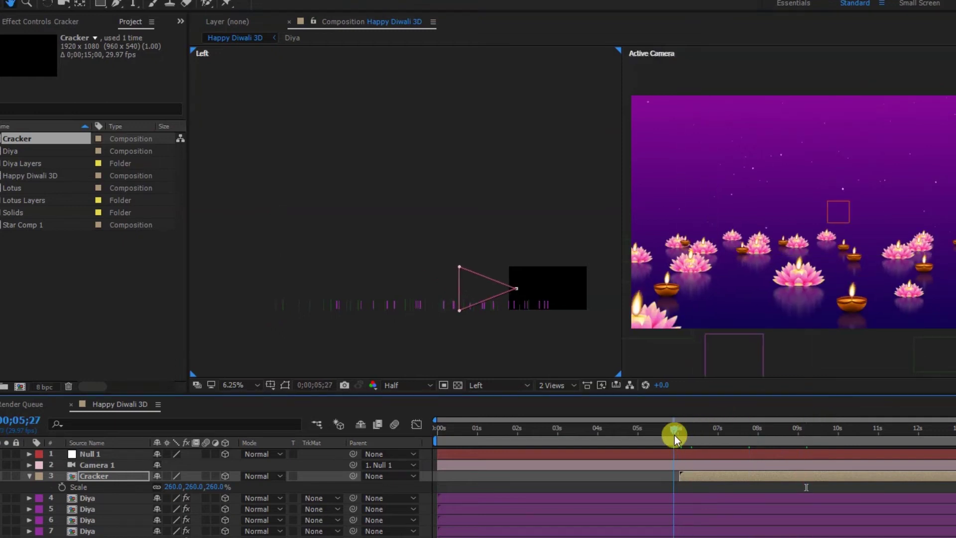
key(space)
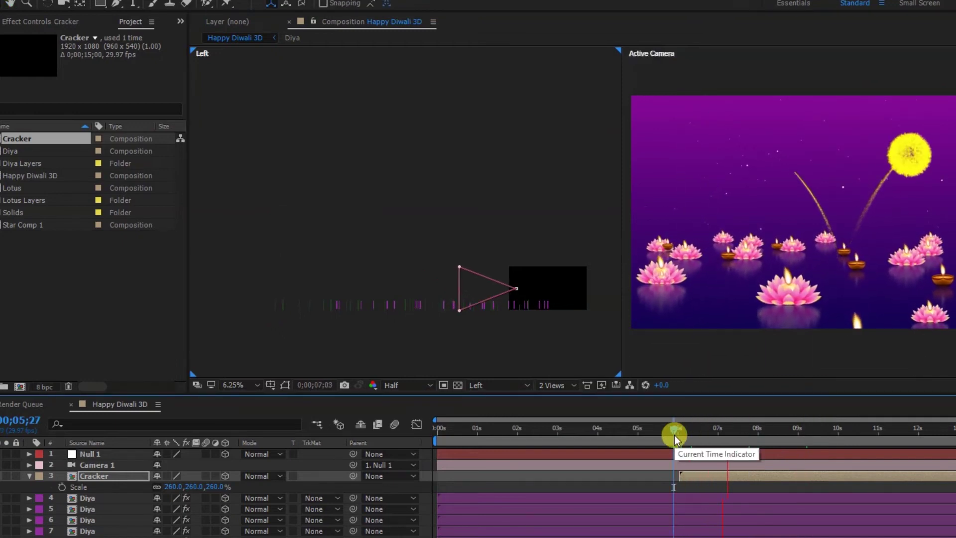
key(space)
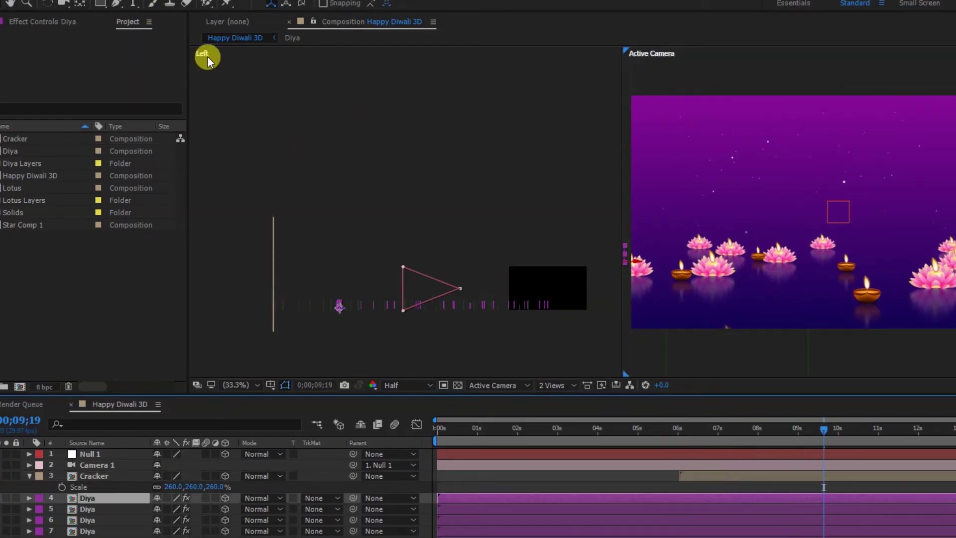
- Copy the VC Reflect effect from a Diya layer and paste it onto the Cracker layer
click(51, 23)
click(22, 50)
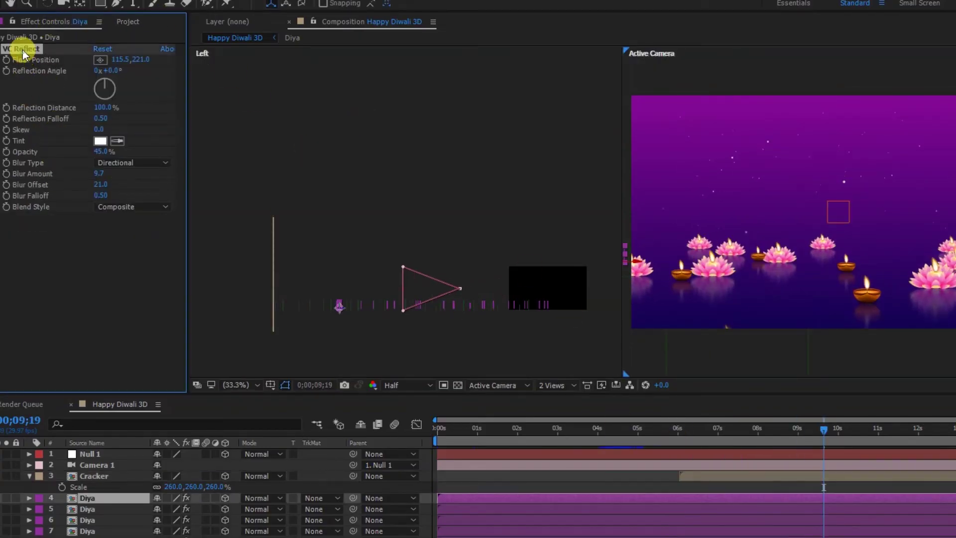
click(713, 478)
key(ctrl+v)
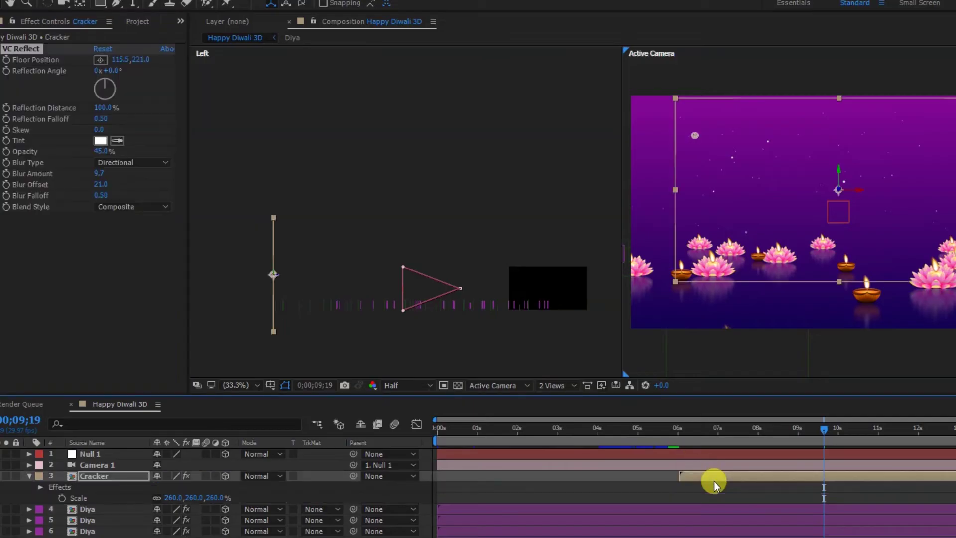
- Place the Cracker reflection's Floor Position at the water line (959.5, 1093.6) and preview
click(696, 140)
drag(837, 285, 841, 280)
drag(817, 429, 603, 423)
key(space)
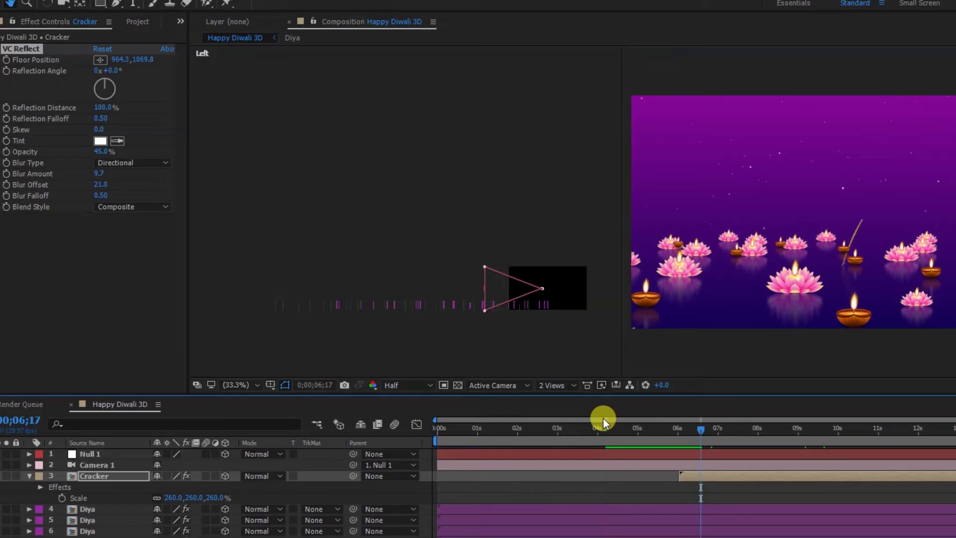
key(space)
drag(840, 265, 838, 274)
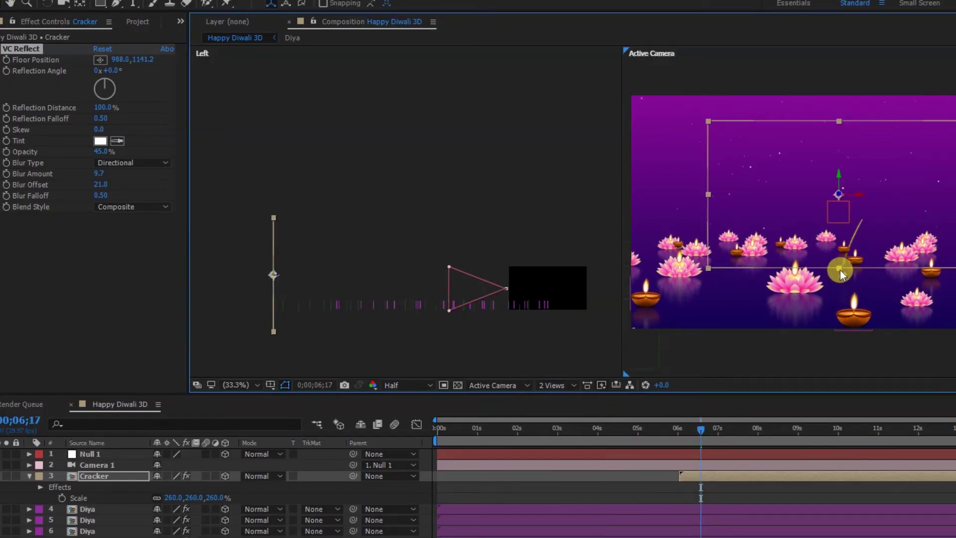
drag(838, 271, 839, 269)
- Set the reflection's Blur Offset to 0.0 and preview the result
click(102, 185)
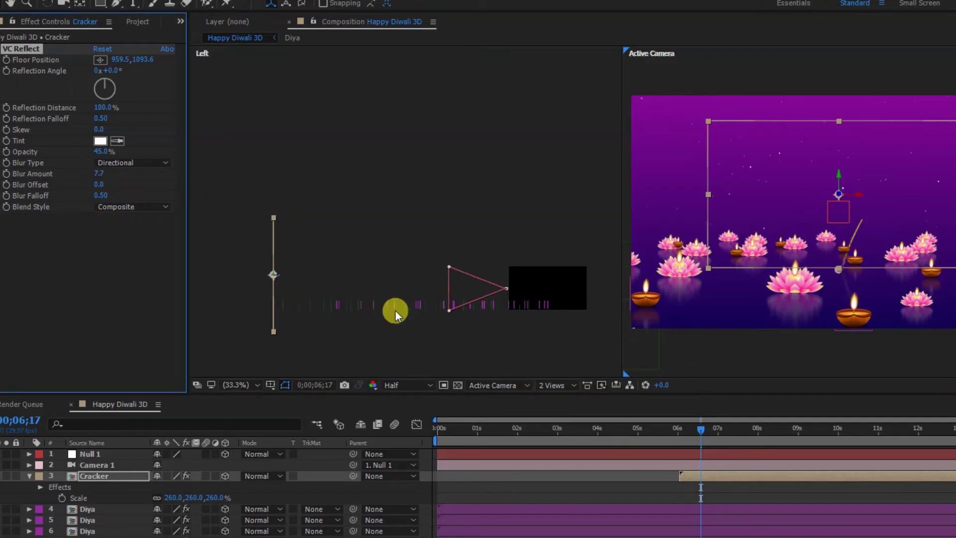
key(space)
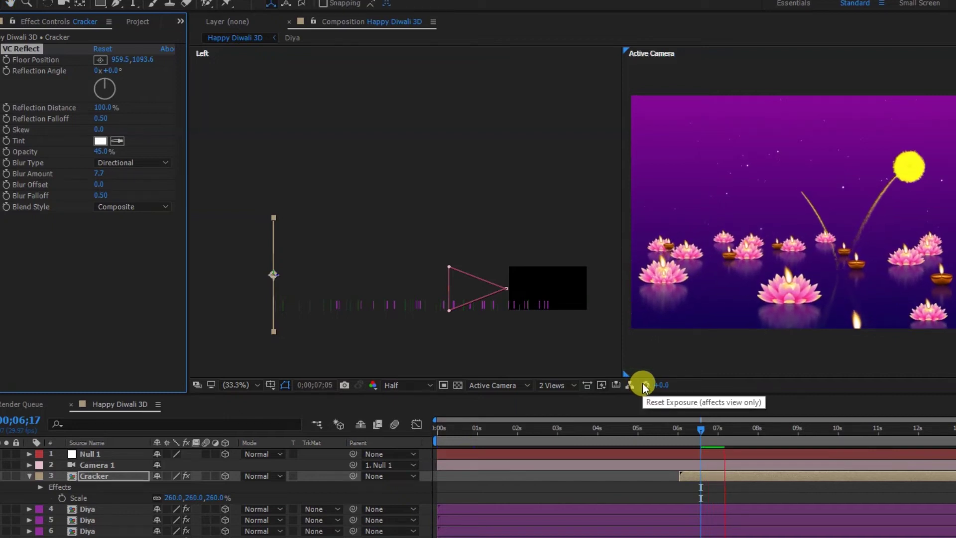
key(space)
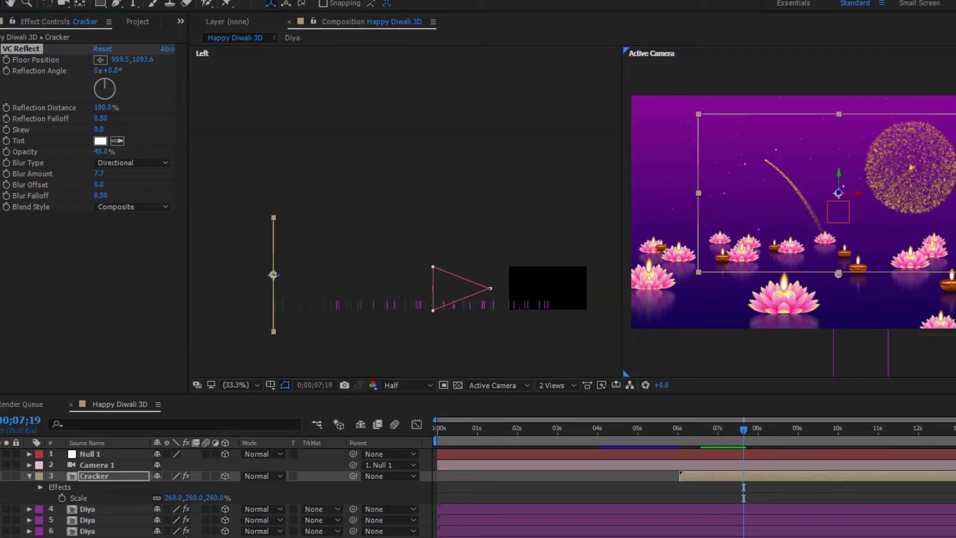
- Create a new composition named 'Text' and switch to a single-viewer layout
right_click(145, 243)
click(149, 248)
text(Text)
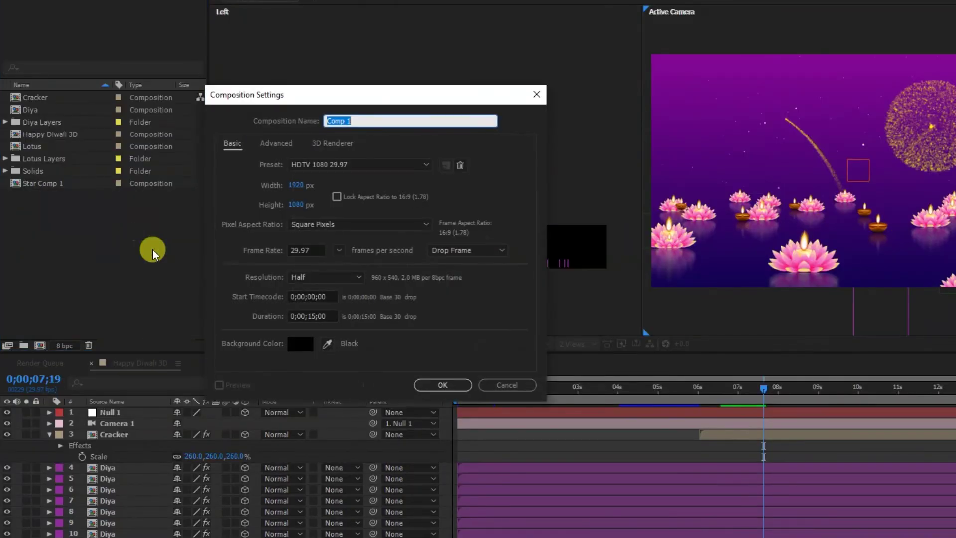
key(Return)
click(573, 343)
click(577, 358)
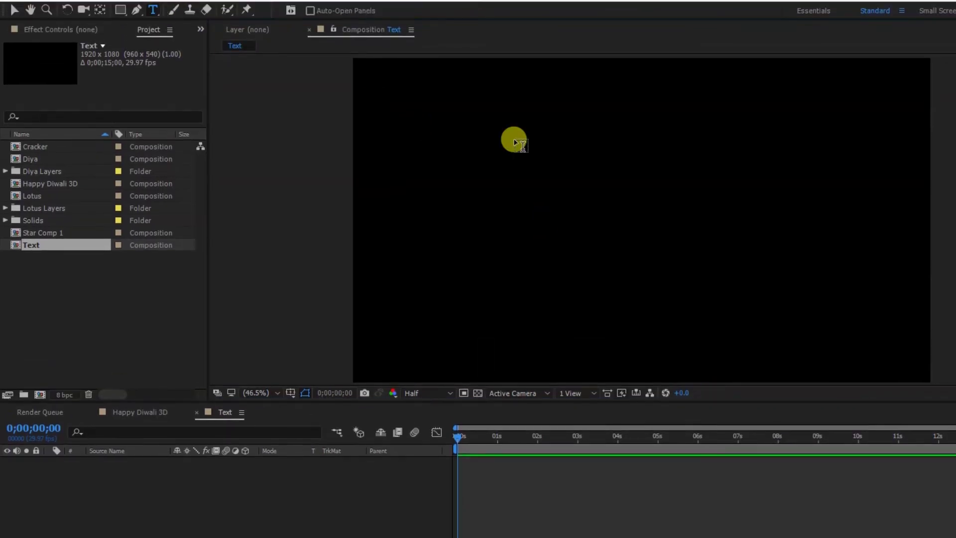
- Add a smaller 'HAPPY' text layer and place a duplicate below it
click(612, 195)
text(HAPPY)
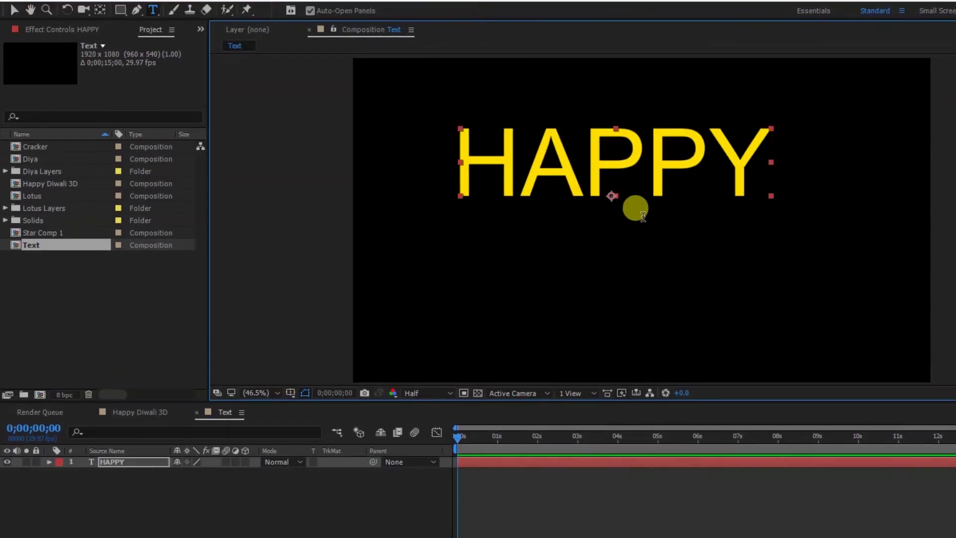
drag(848, 84, 778, 90)
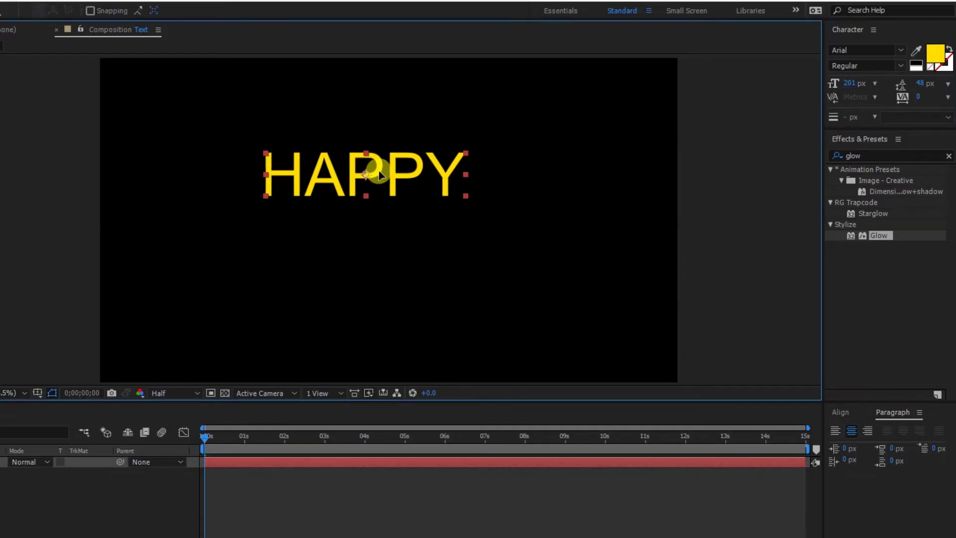
drag(372, 165, 404, 167)
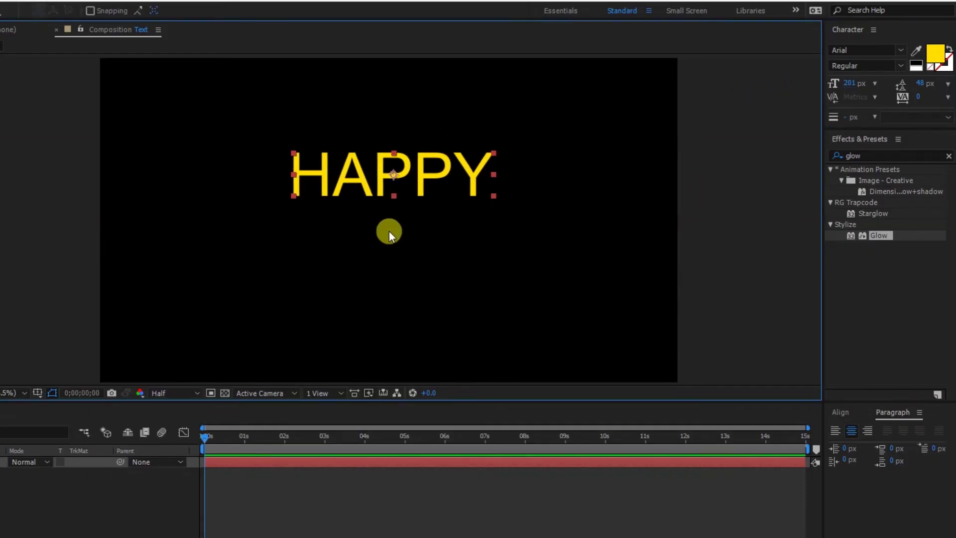
key(ctrl+d)
drag(393, 178, 392, 240)
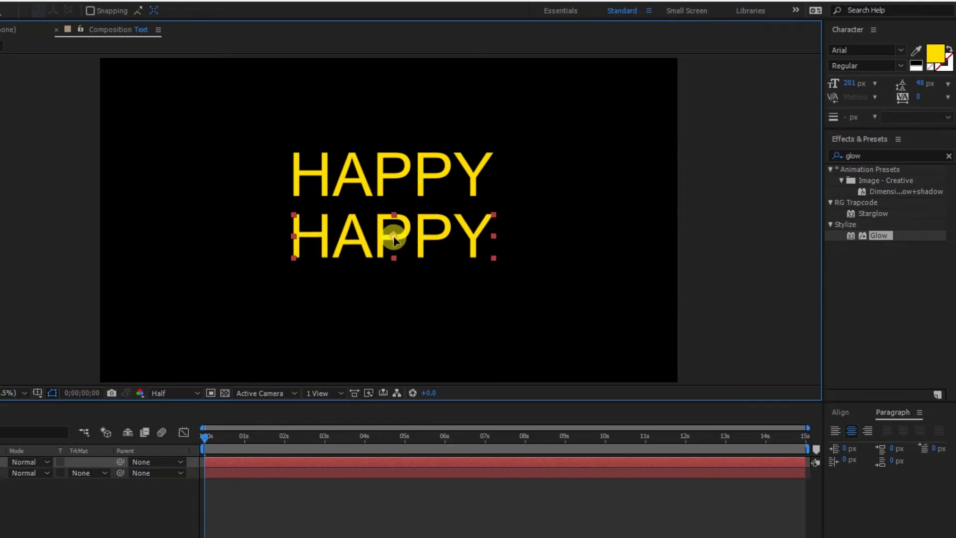
- Change the copy to RBNo3.1 Black, retype it as 'DIWALI', and enlarge it to 287 px
click(864, 49)
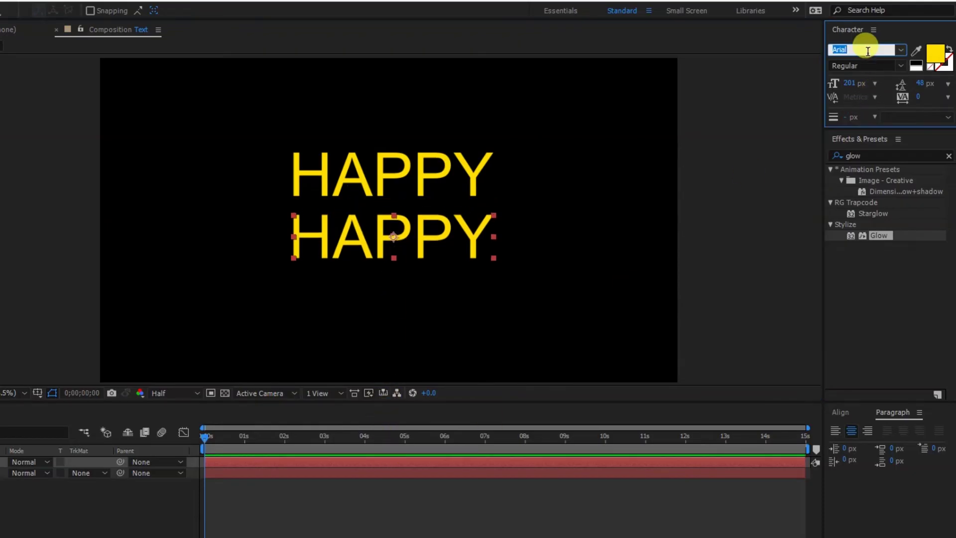
text(RBNo3.1)
click(403, 471)
double_click(402, 462)
text(DI)
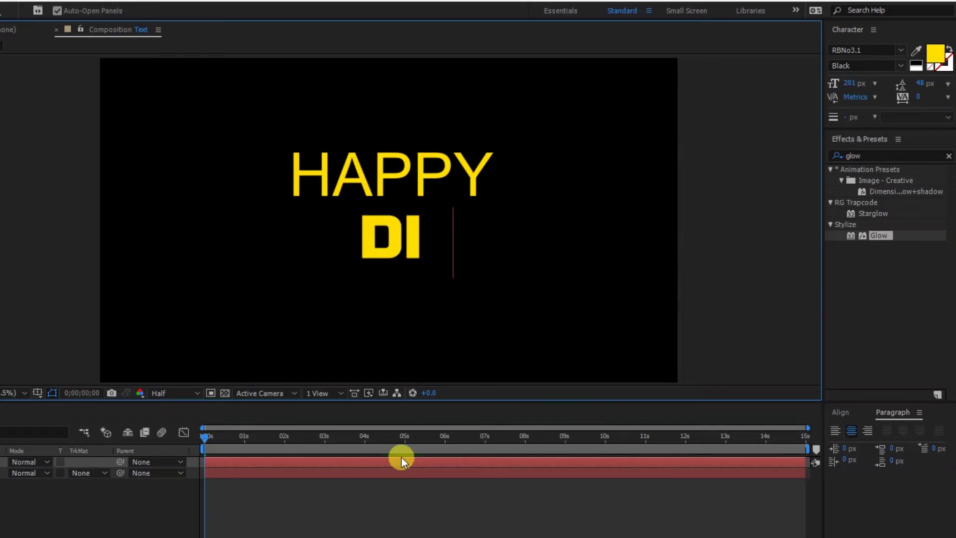
text(WALI)
key(Escape)
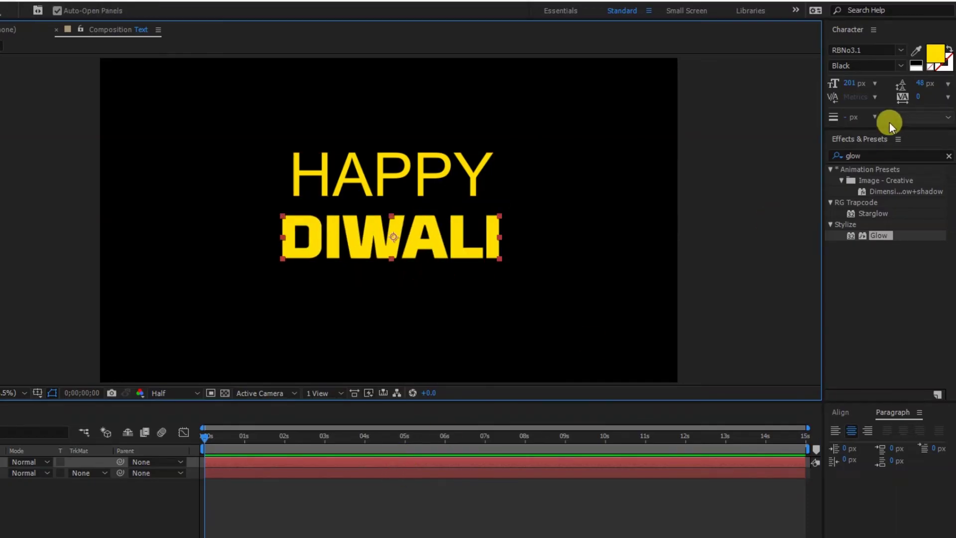
drag(850, 83, 883, 89)
drag(902, 87, 865, 106)
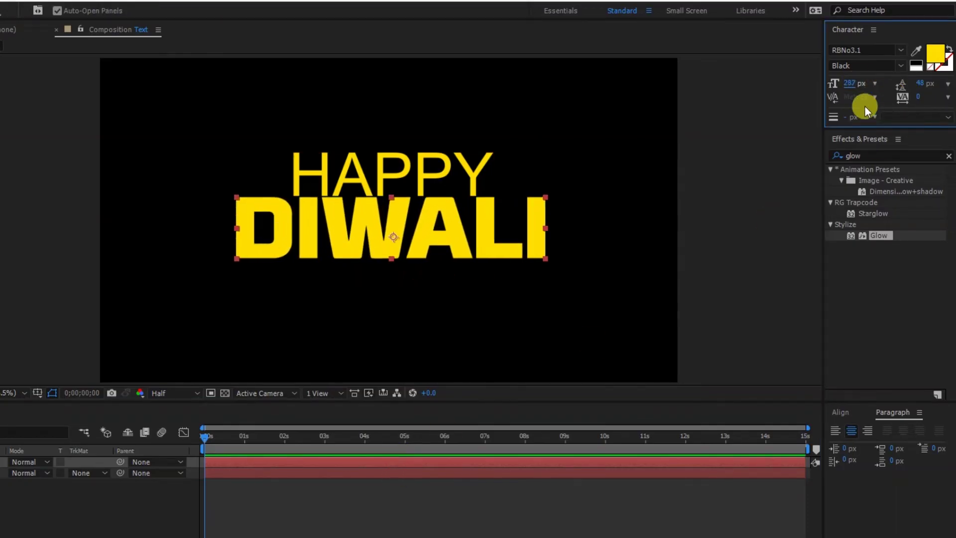
- Move DIWALI lower and shrink its middle letters 'IWAL'
click(341, 252)
drag(399, 240, 392, 261)
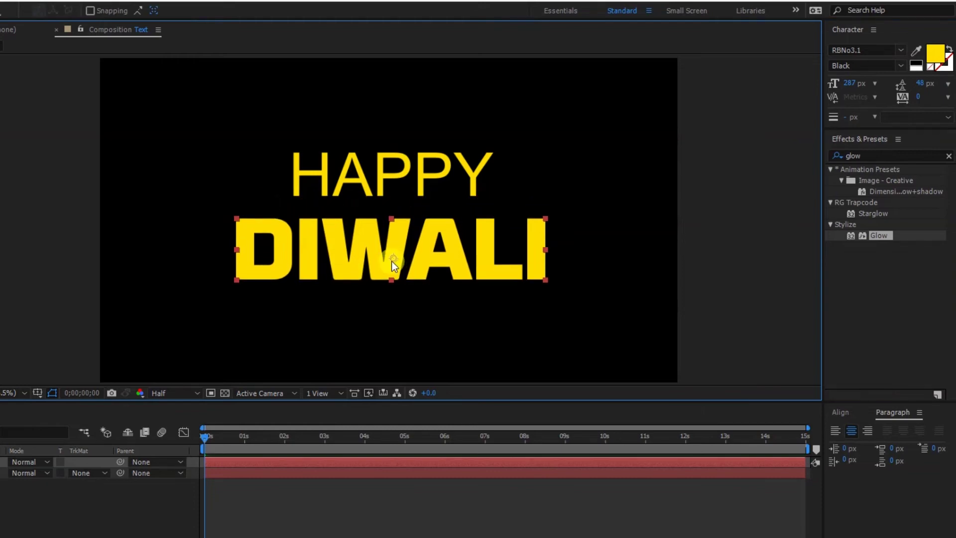
key(p)
double_click(301, 254)
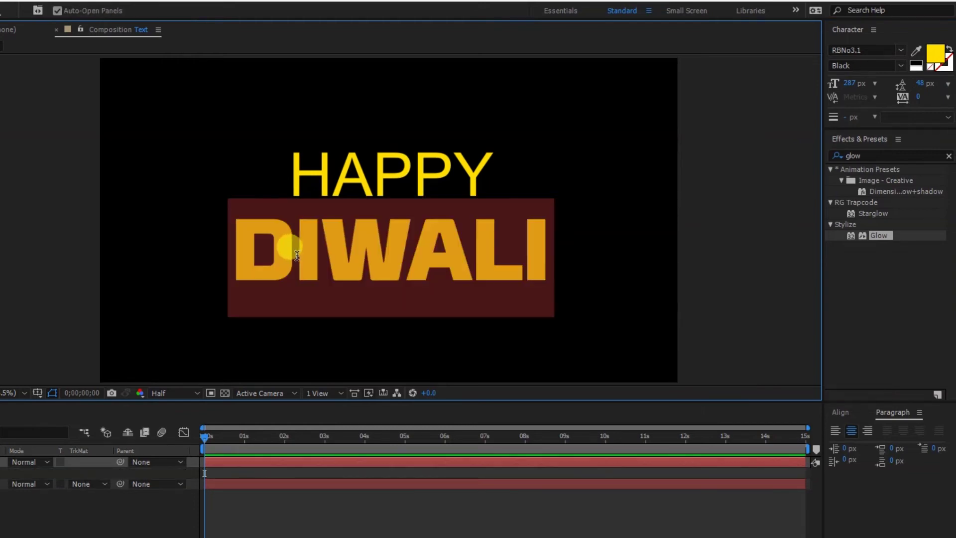
drag(298, 255, 511, 252)
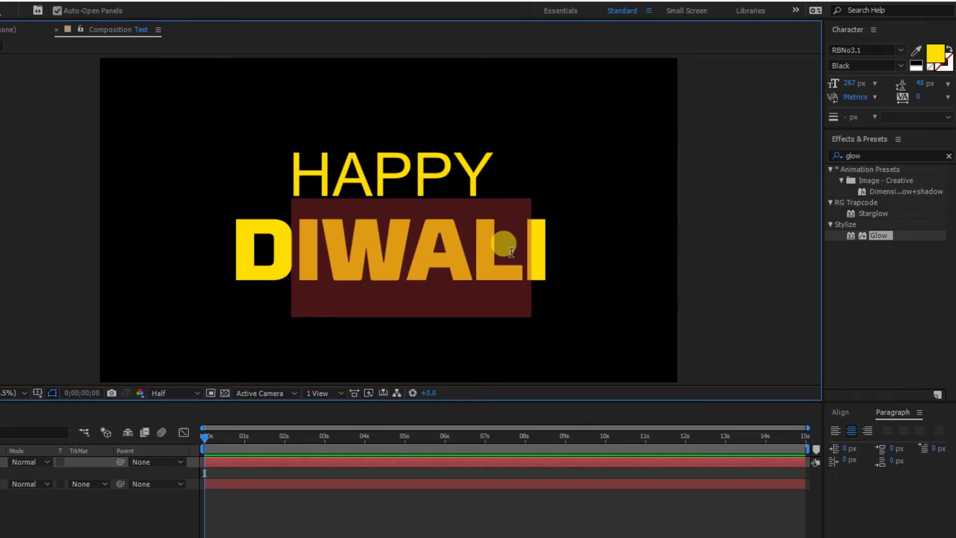
drag(848, 83, 806, 94)
click(331, 500)
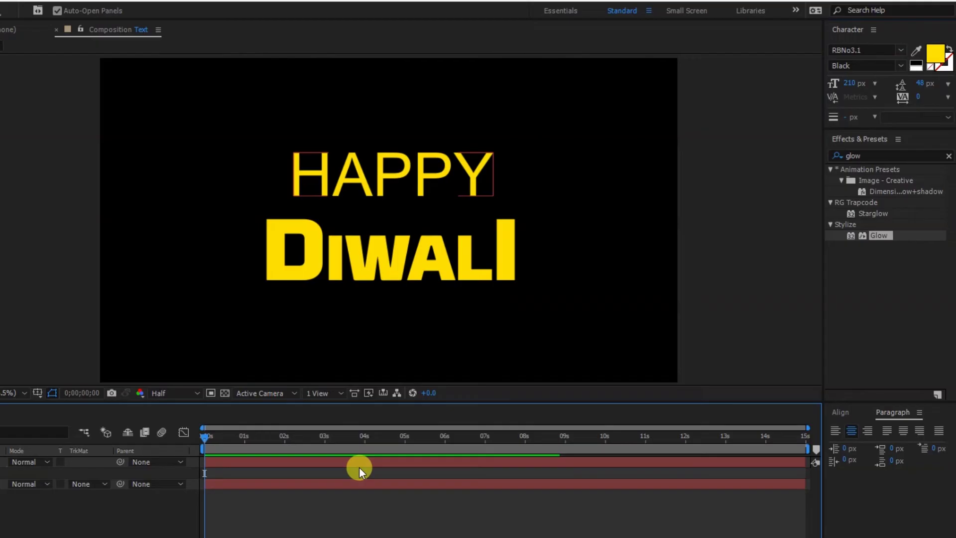
- Centre HAPPY and DIWALI horizontally, then shrink HAPPY to 154 px just above DIWALI
click(405, 179)
click(841, 415)
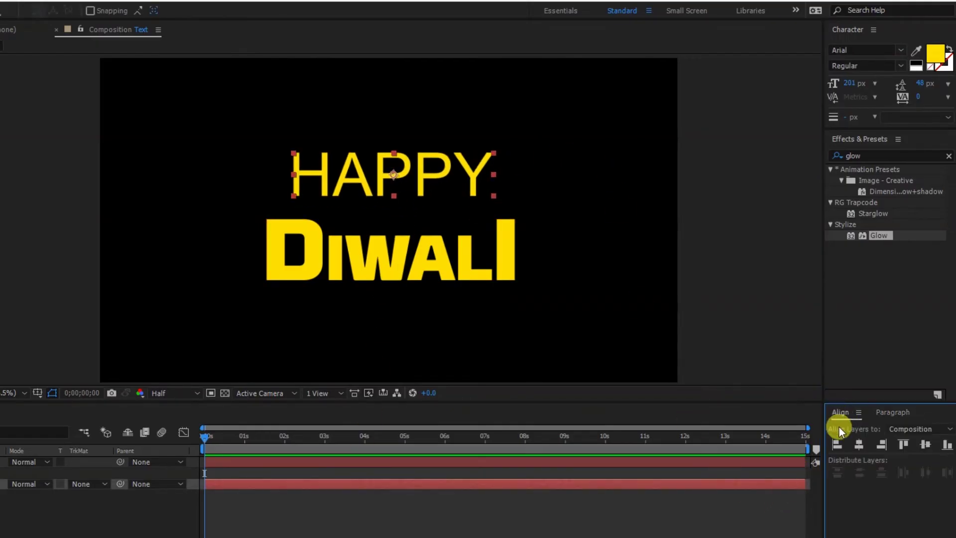
click(858, 447)
click(458, 279)
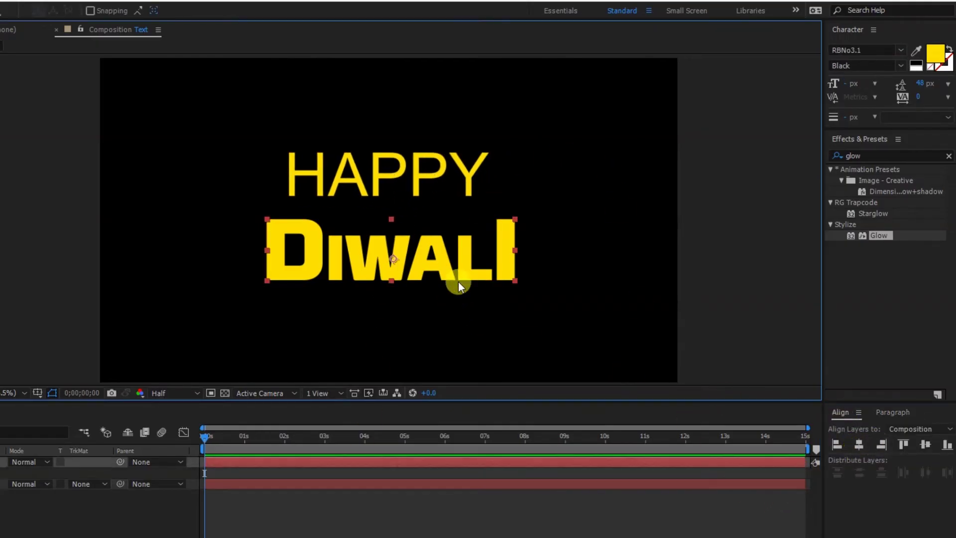
click(853, 444)
click(422, 180)
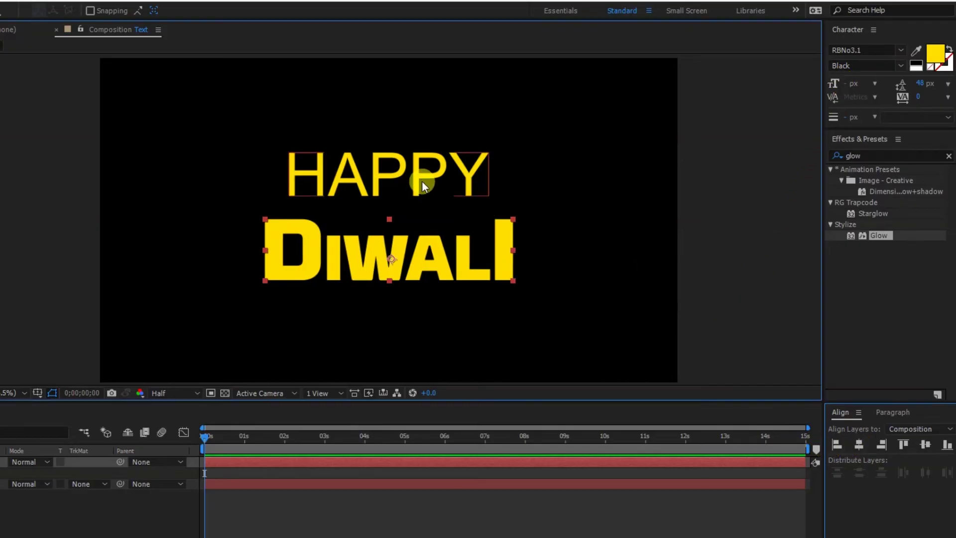
drag(858, 95, 821, 81)
drag(403, 177, 411, 192)
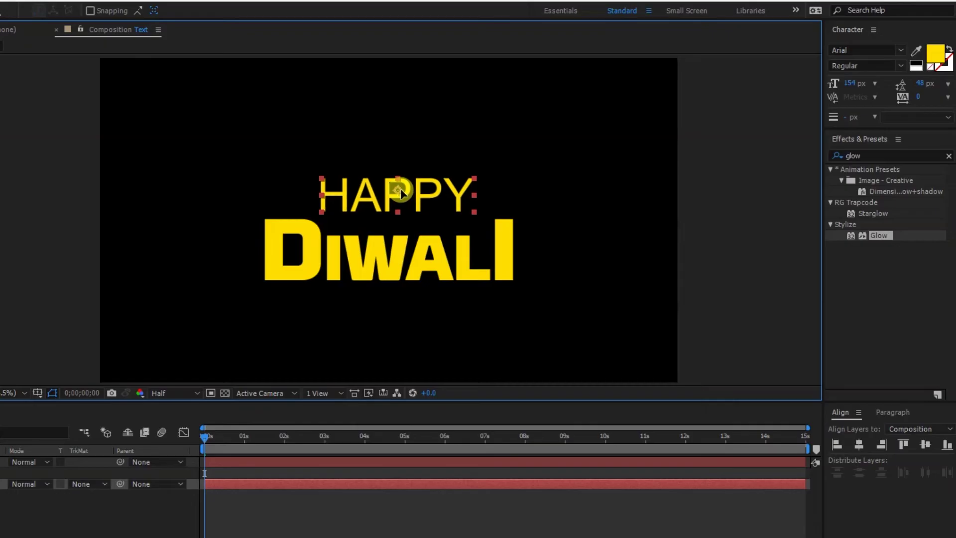
click(79, 441)
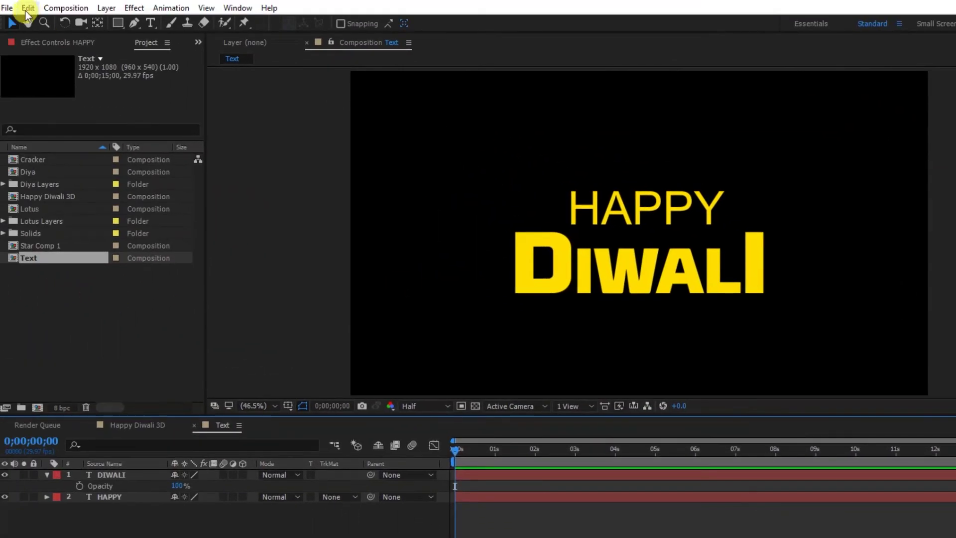
- Import map.png from CINEMA 4D > IMAGE > Gold and drop it into the composition above DIWALI
click(7, 8)
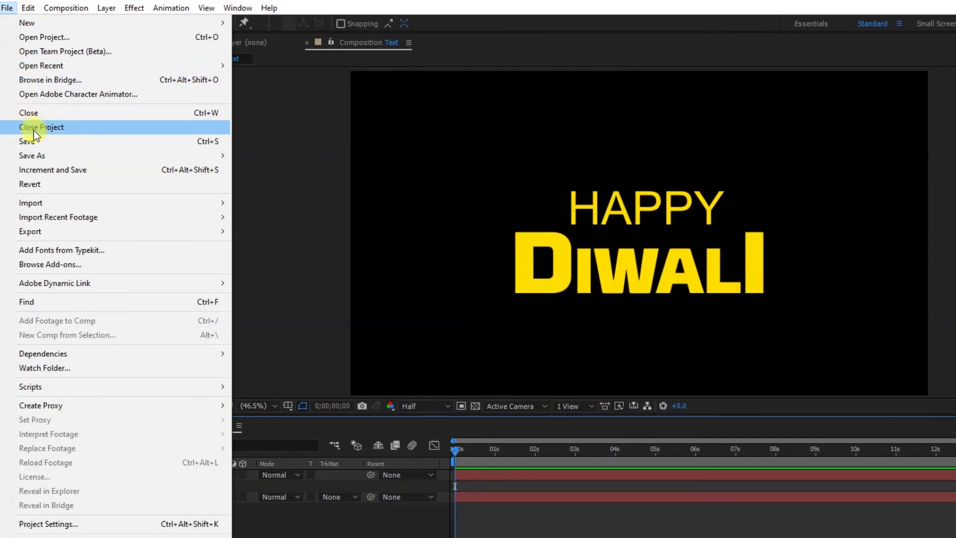
mouse_move(107, 202)
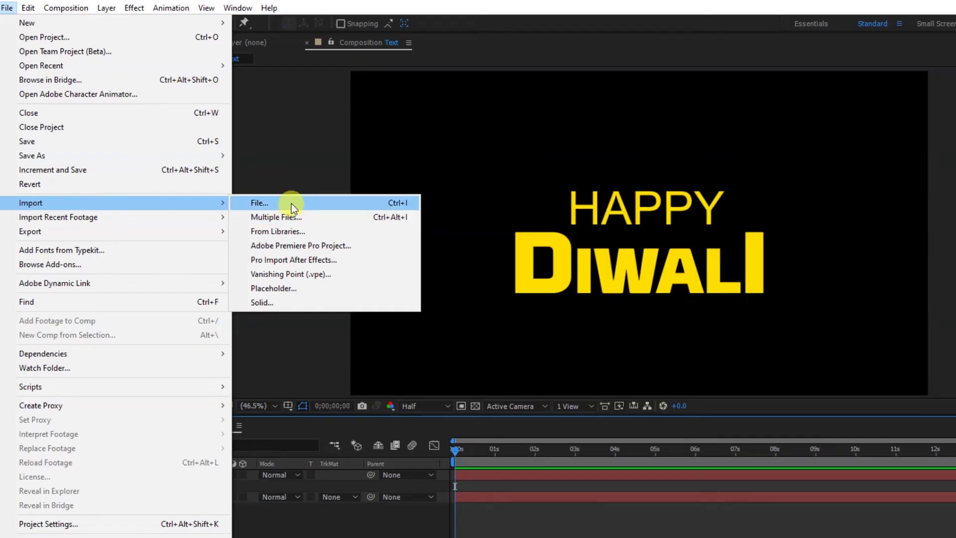
click(291, 204)
click(271, 127)
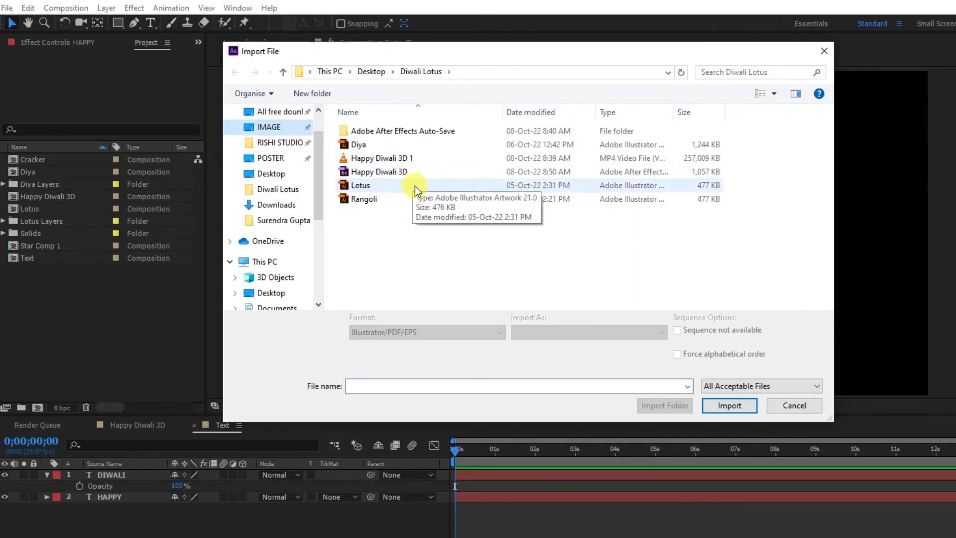
scroll(410, 212, down, 5)
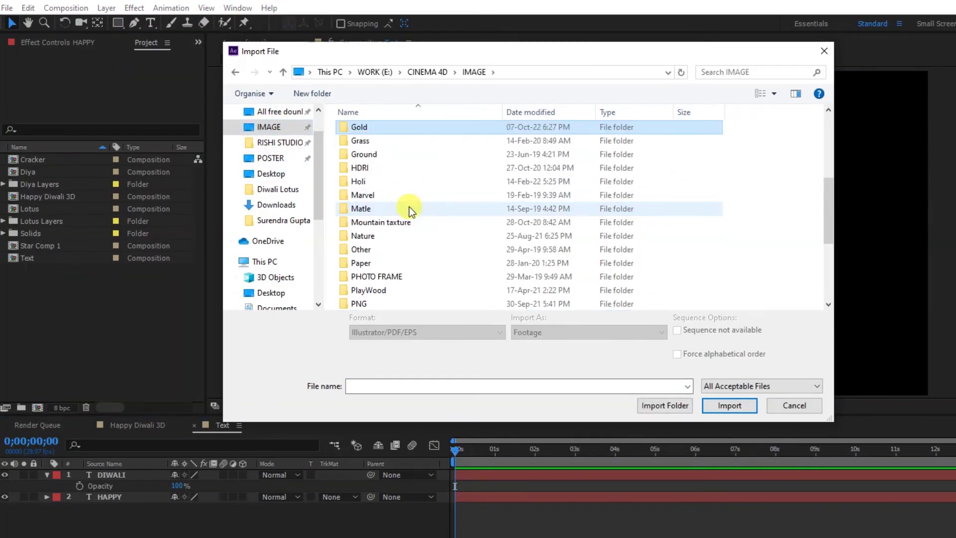
double_click(360, 130)
click(384, 159)
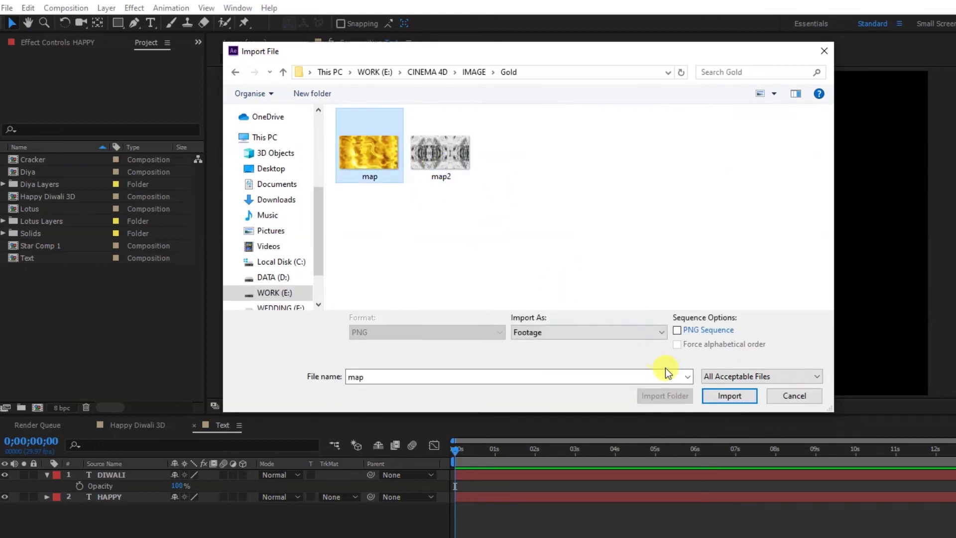
click(730, 405)
drag(49, 233, 117, 475)
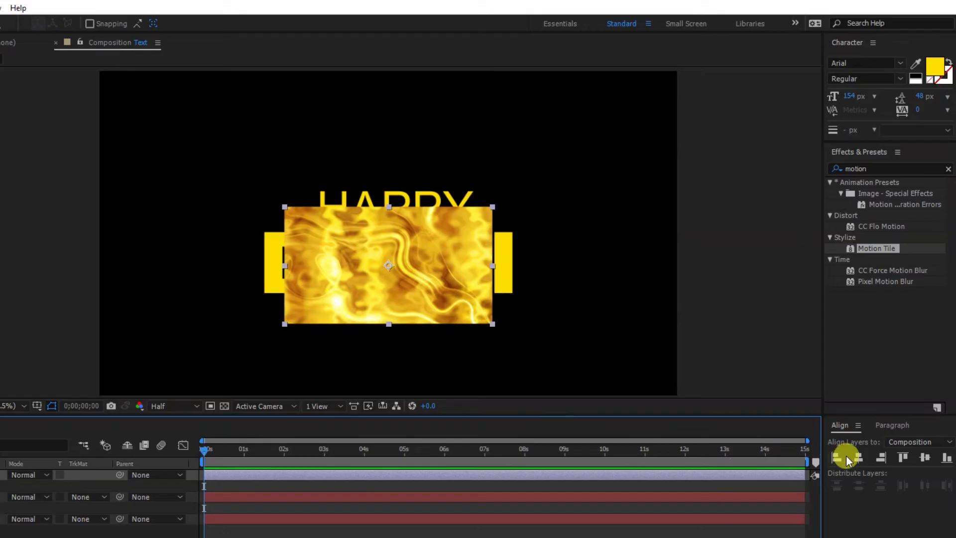
- Centre map.png vertically and add Motion Tile with Output Width 290, Height 300 and Mirror Edges
click(923, 457)
drag(871, 249, 422, 247)
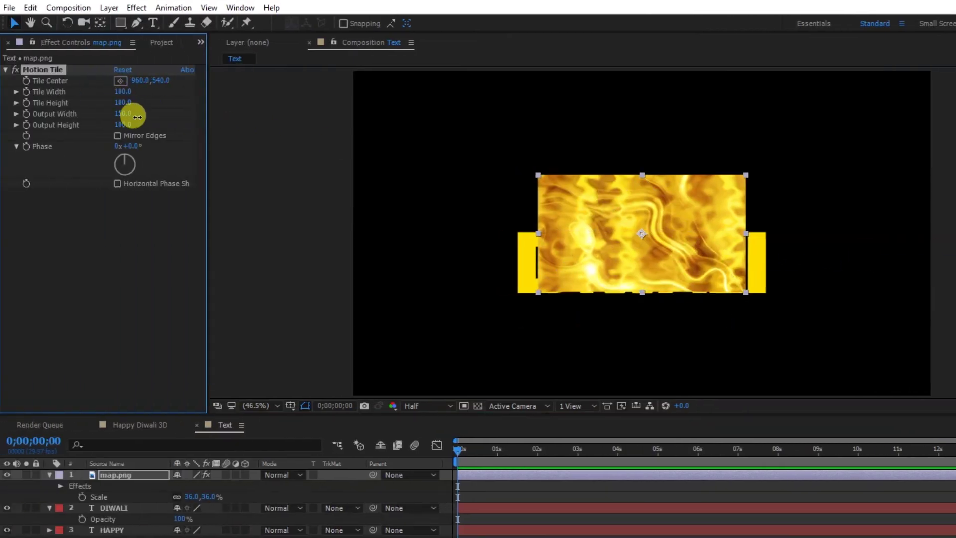
drag(137, 117, 124, 125)
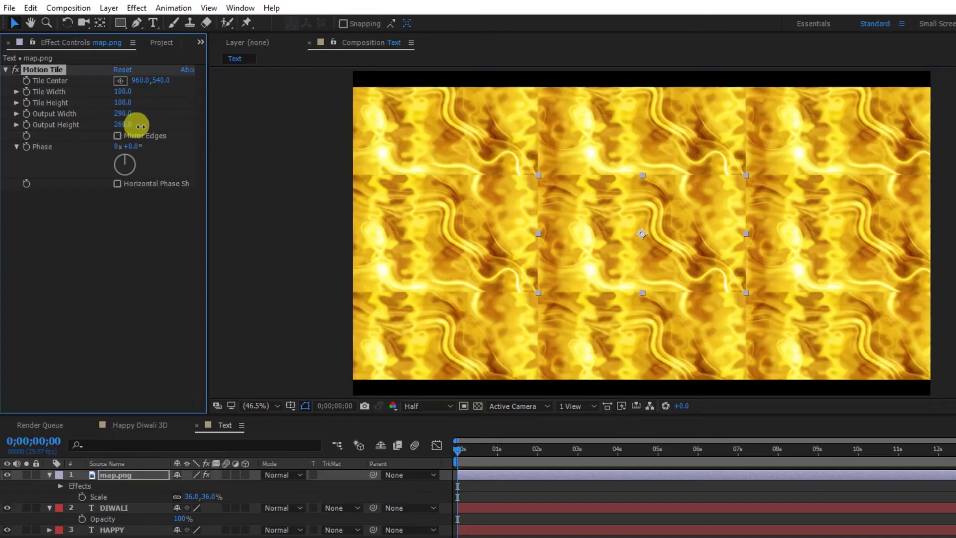
click(117, 135)
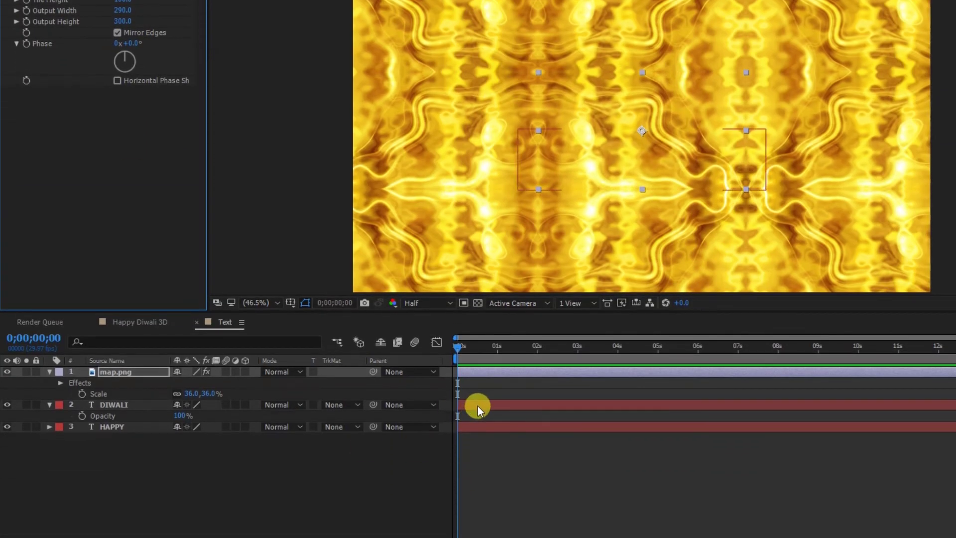
- Try Alpha, Luma and Inverted Luma track mattes from the map on DIWALI
click(477, 404)
click(340, 404)
click(354, 436)
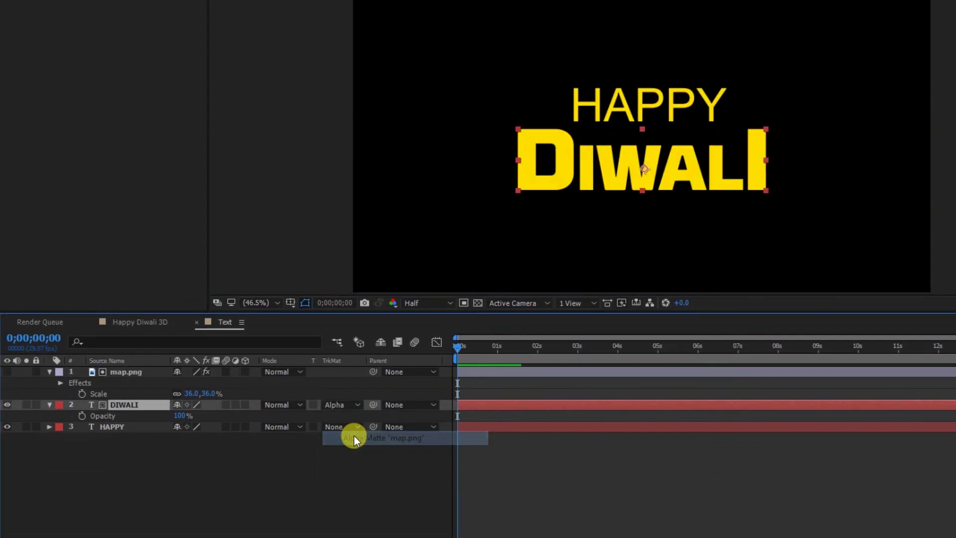
click(343, 405)
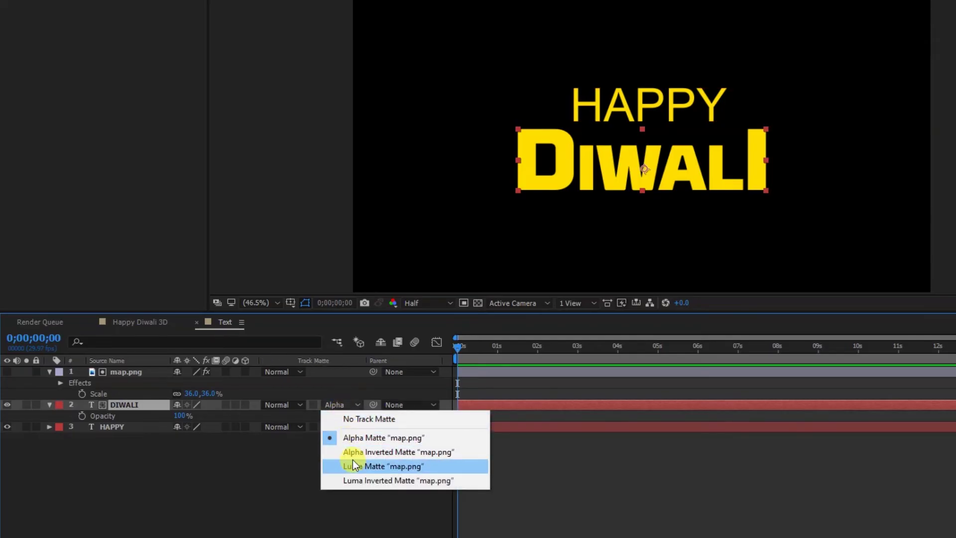
click(355, 467)
click(343, 408)
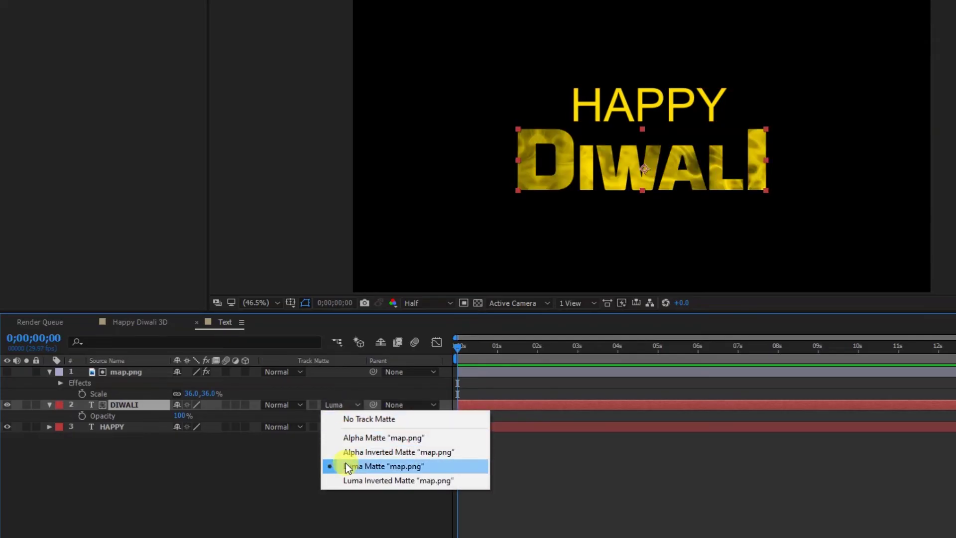
click(348, 479)
click(333, 411)
click(352, 463)
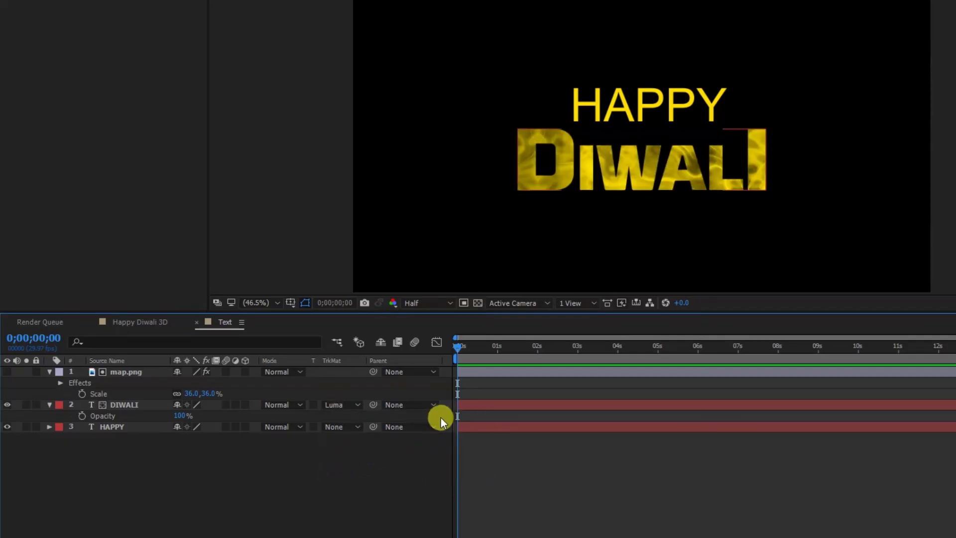
key(ctrl+z)
- Set DIWALI's track matte to None and select both DIWALI and HAPPY
click(334, 404)
click(332, 416)
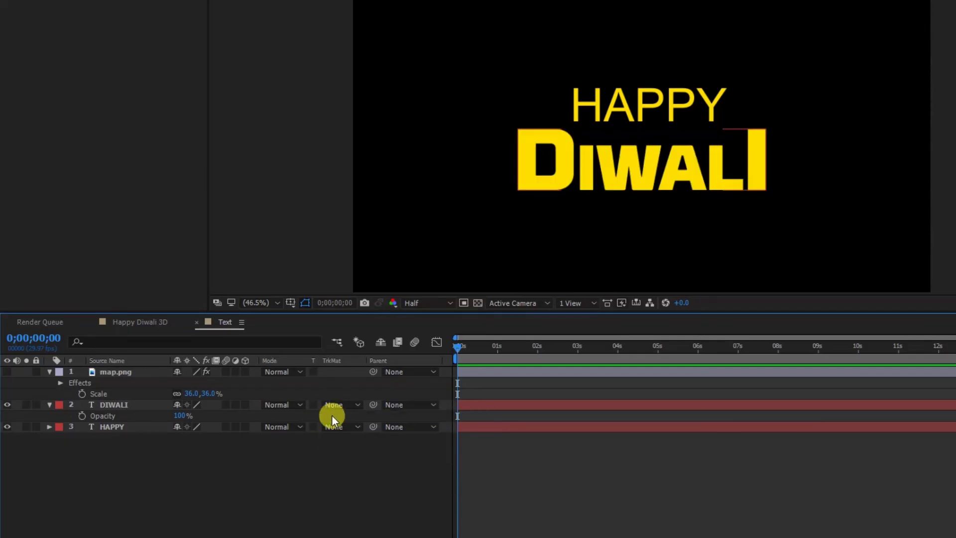
click(464, 404)
shift+click(463, 427)
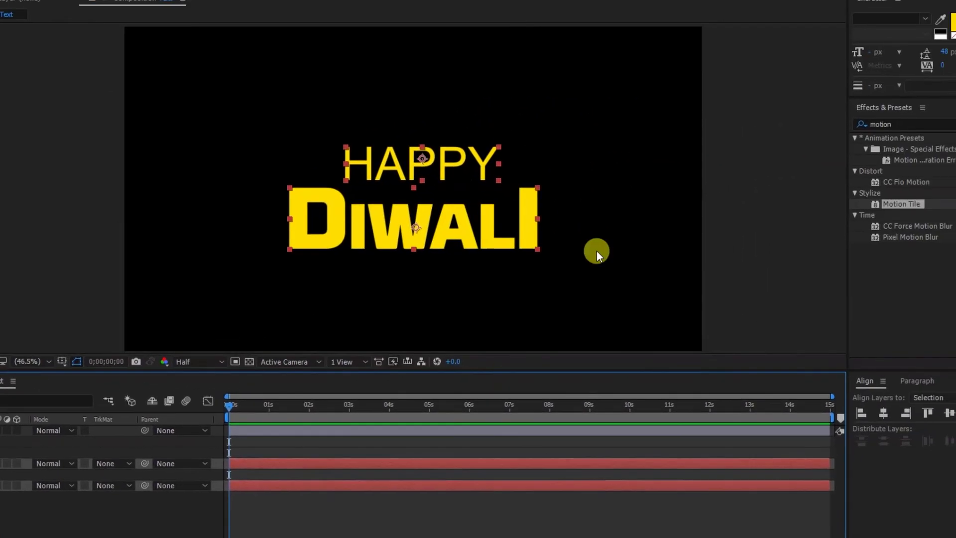
- Make the title text white and try map.png as a luma matte on DIWALI
drag(10, 271, 0, 171)
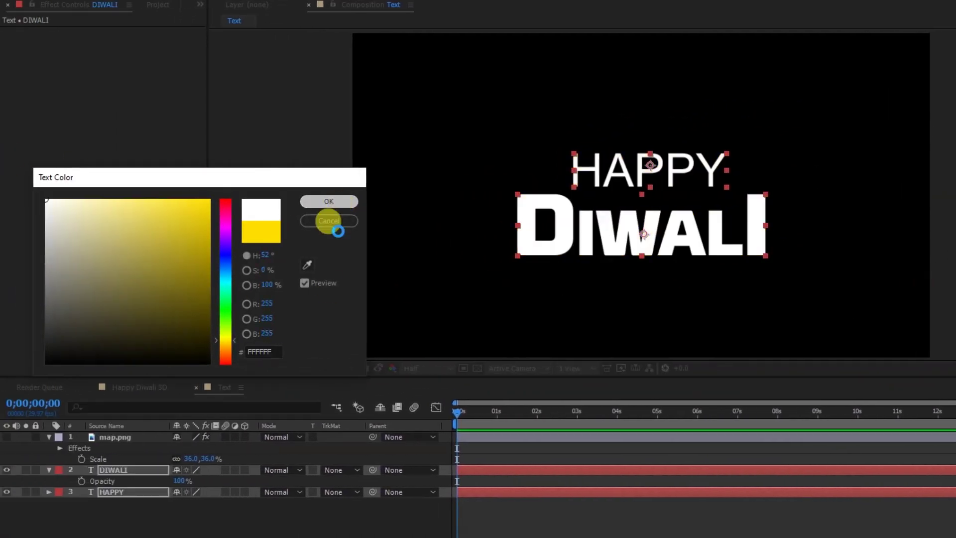
click(187, 200)
click(328, 470)
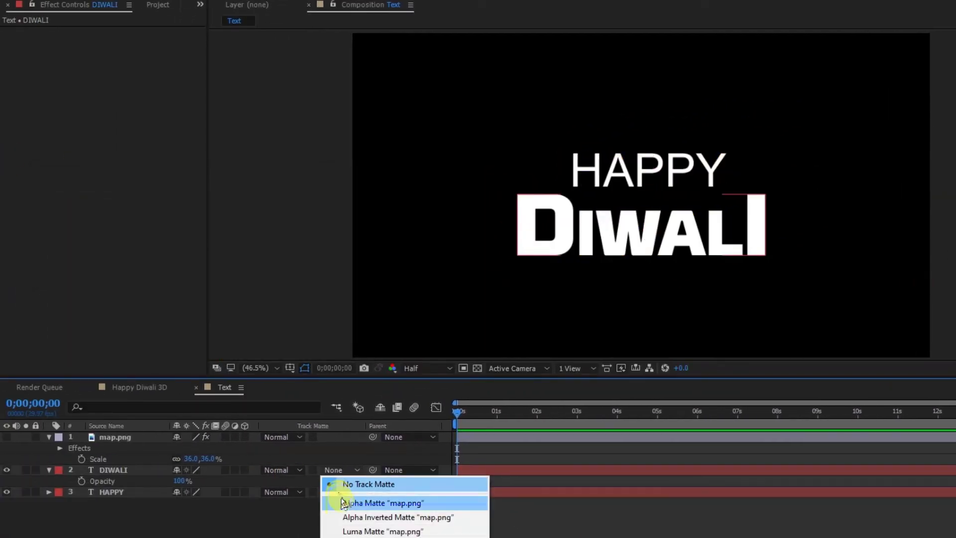
click(334, 526)
key(ctrl+z)
click(342, 472)
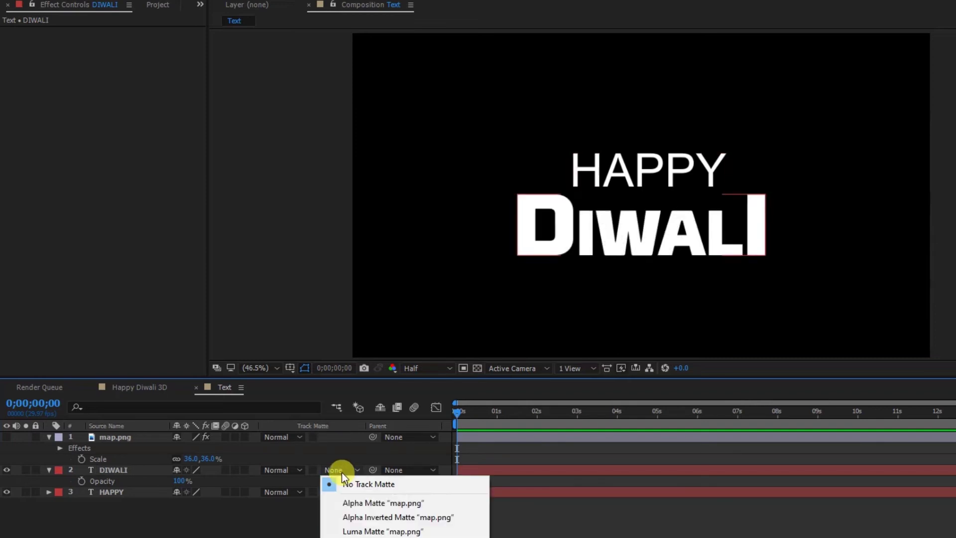
click(371, 529)
- Move map.png below DIWALI, make it visible, and set its matte to Alpha Matte DIWALI
drag(131, 439, 131, 475)
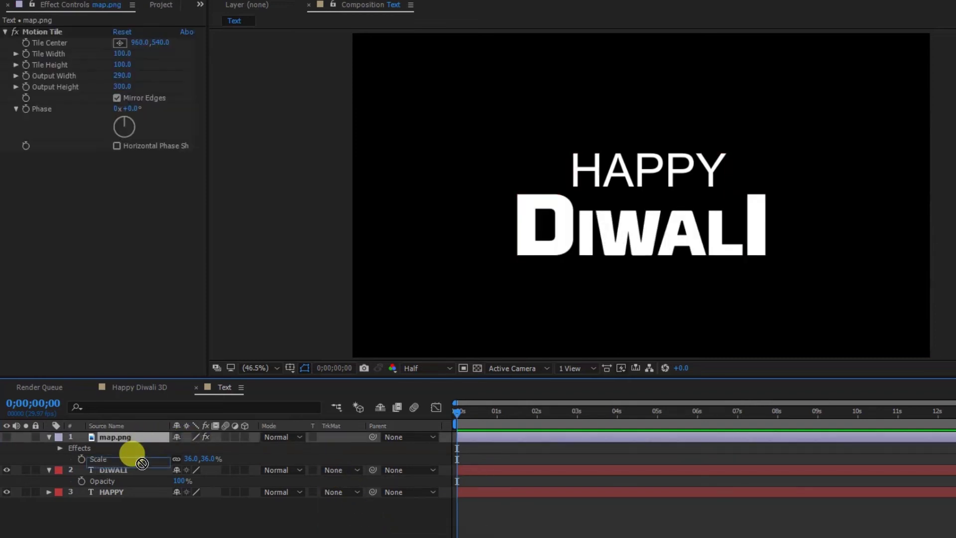
click(7, 456)
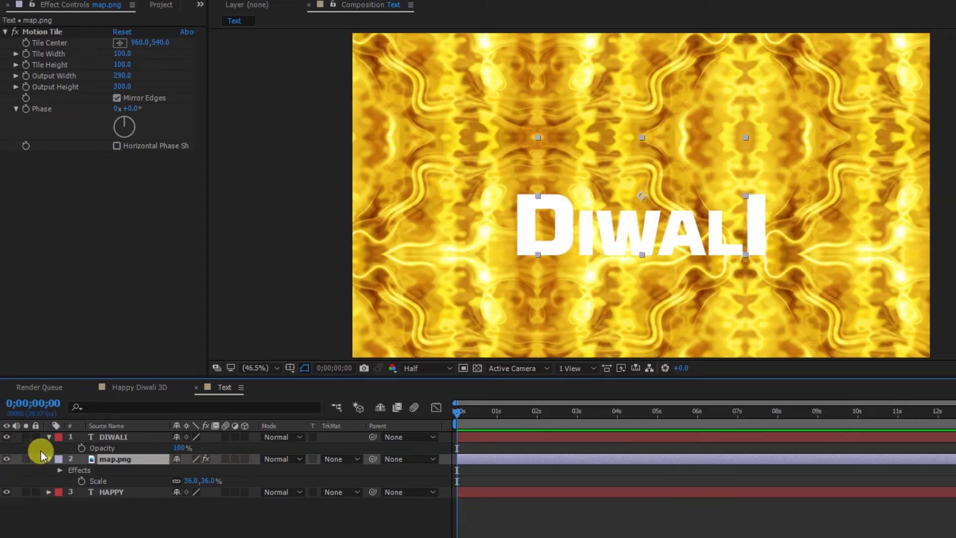
click(332, 458)
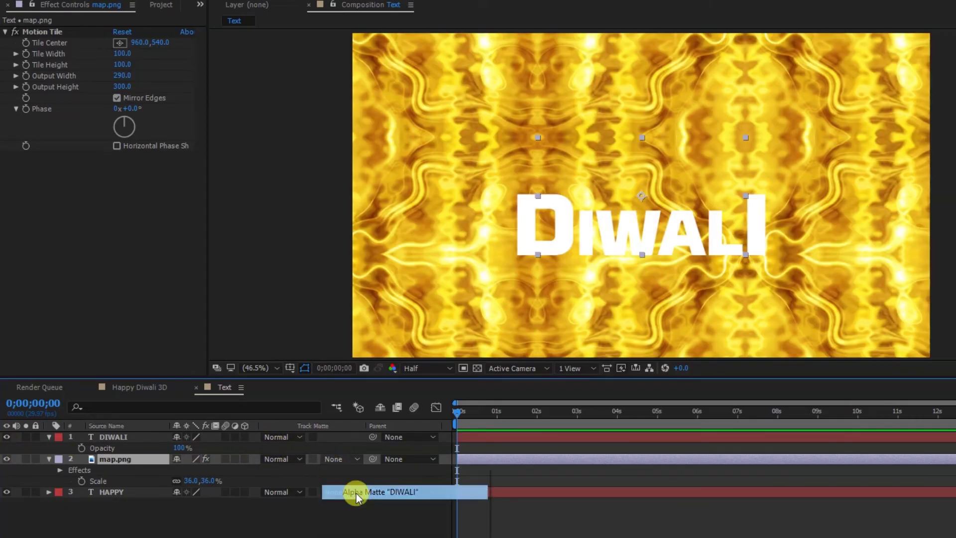
click(354, 492)
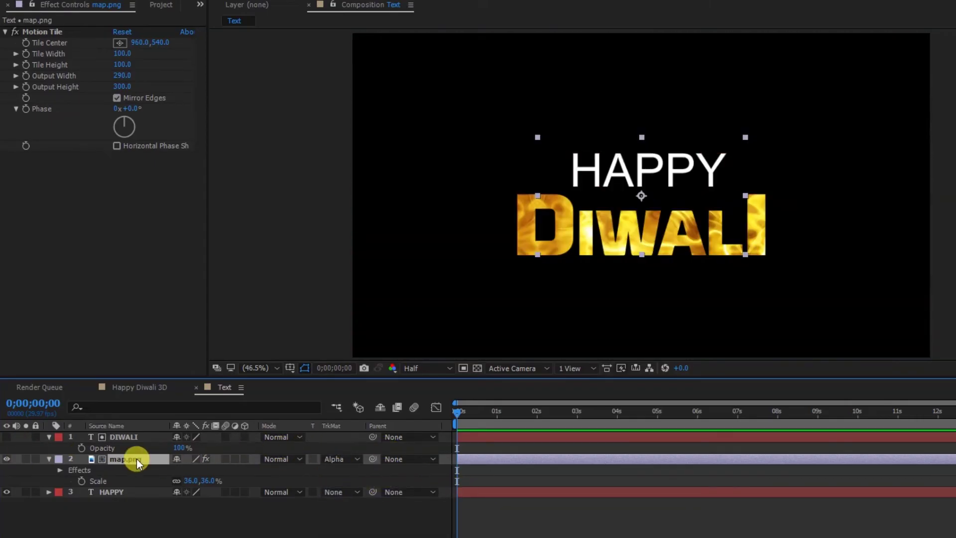
- Duplicate map.png below HAPPY with Alpha Matte HAPPY, then preview the gold title
key(ctrl+d)
drag(127, 441, 133, 520)
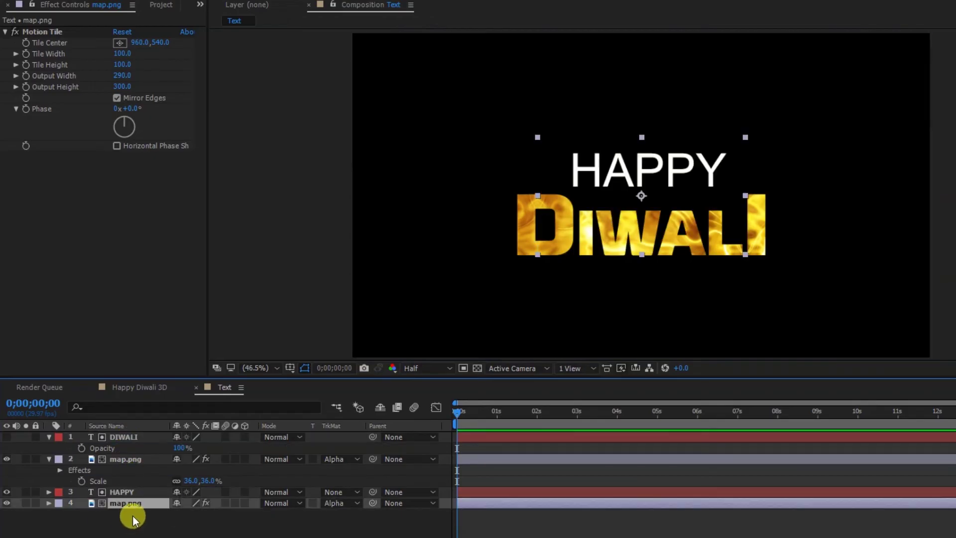
click(343, 503)
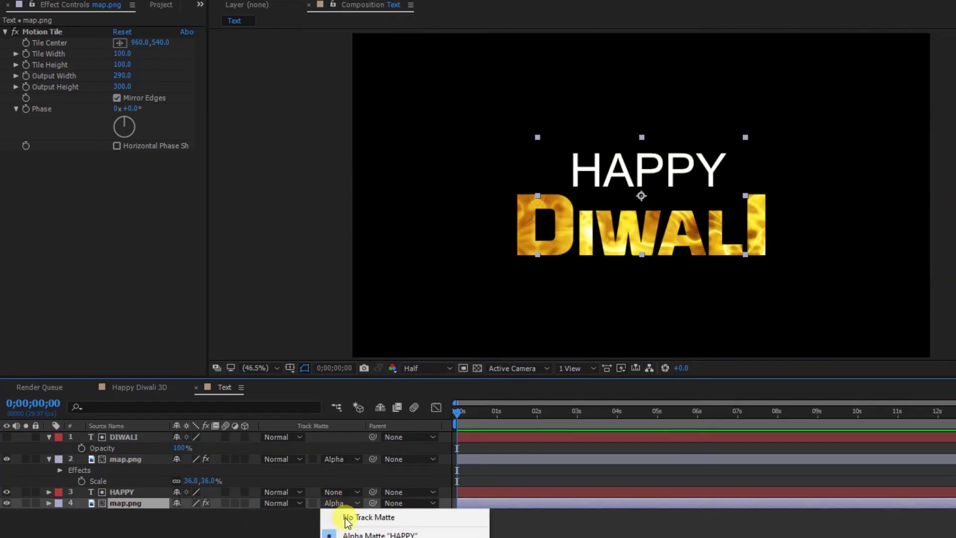
click(342, 514)
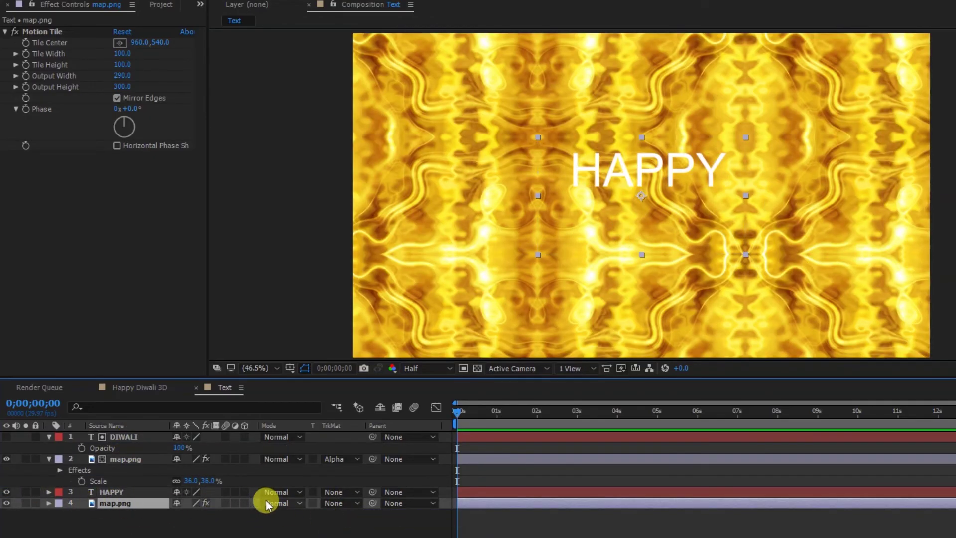
click(339, 503)
click(370, 530)
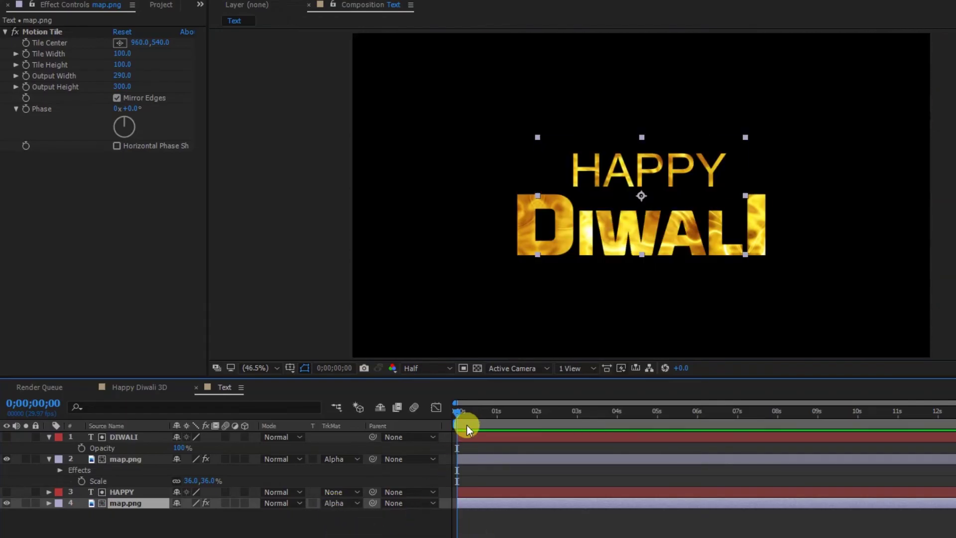
key(space)
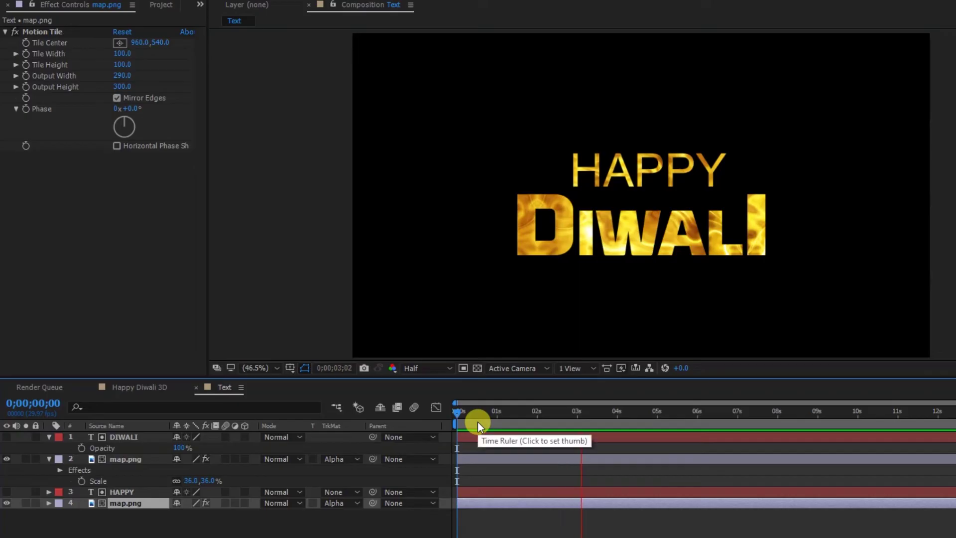
- Stop the preview and drag Motion Tile's Tile Center toward the lower right
key(space)
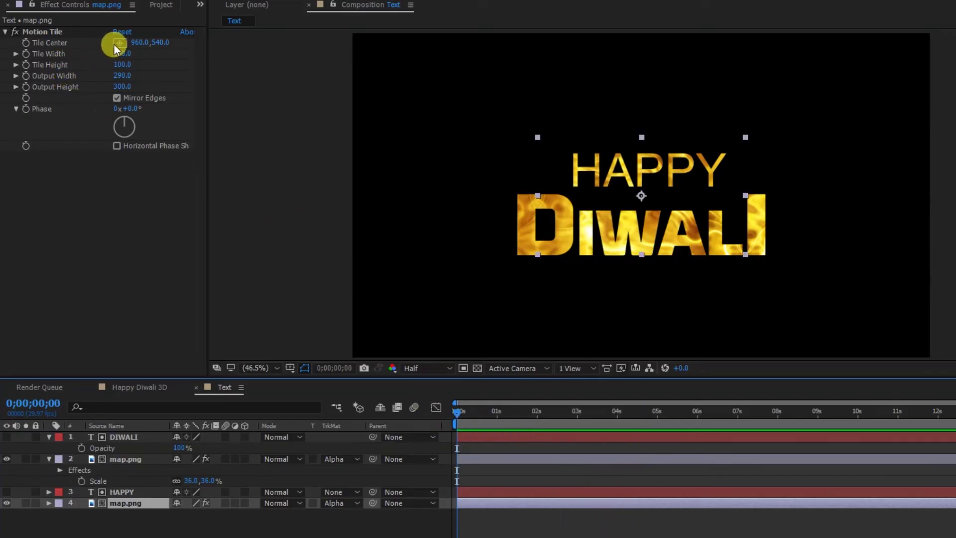
click(25, 42)
drag(137, 42, 237, 43)
drag(664, 195, 883, 273)
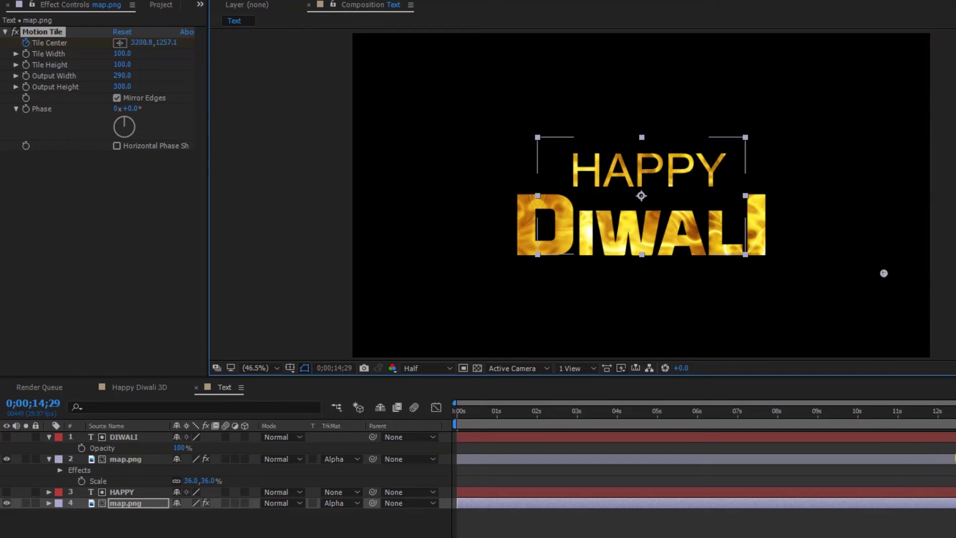
- On DIWALI's map.png, keyframe Tile Center from 960,540 at 0s to 2878.3,1185.4 at 14;29, then play back
click(126, 458)
key(Home)
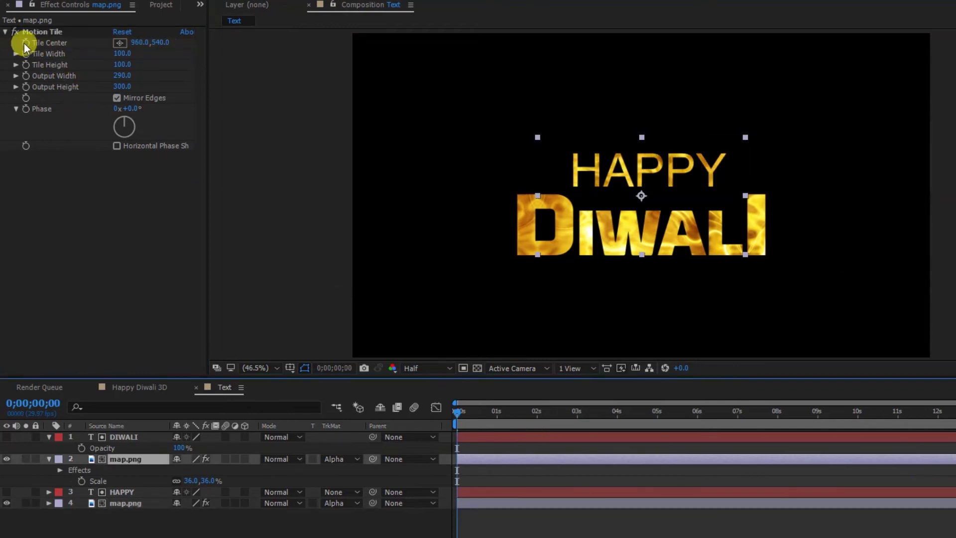
click(25, 43)
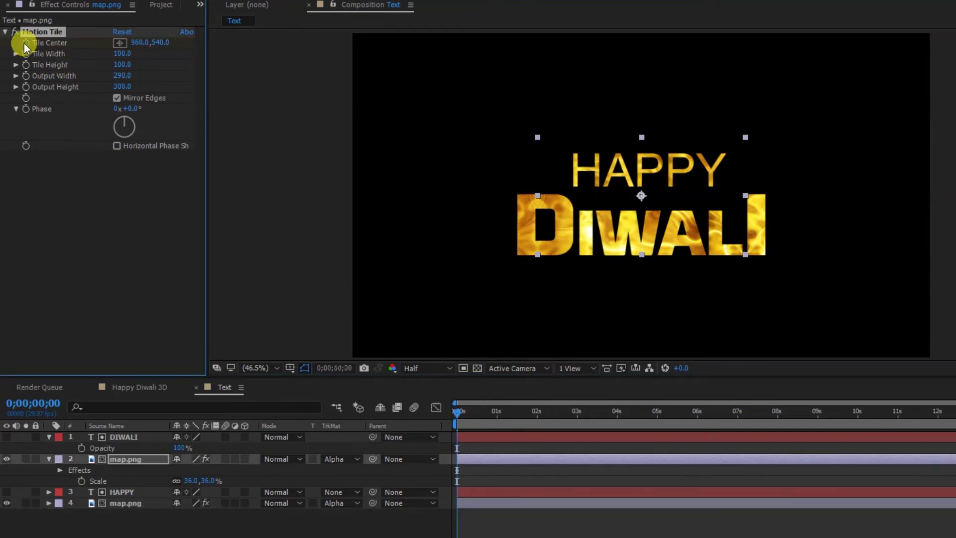
key(End)
drag(641, 196, 826, 258)
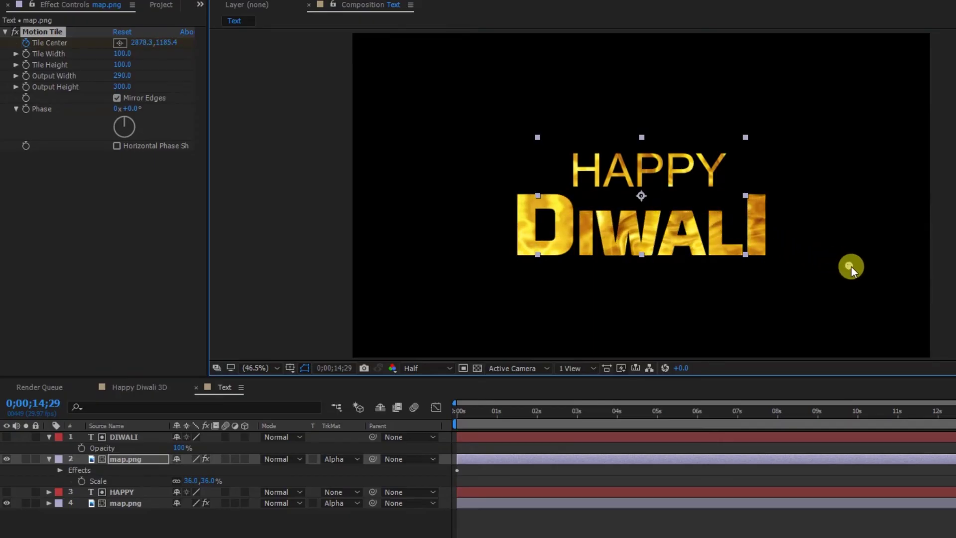
key(Home)
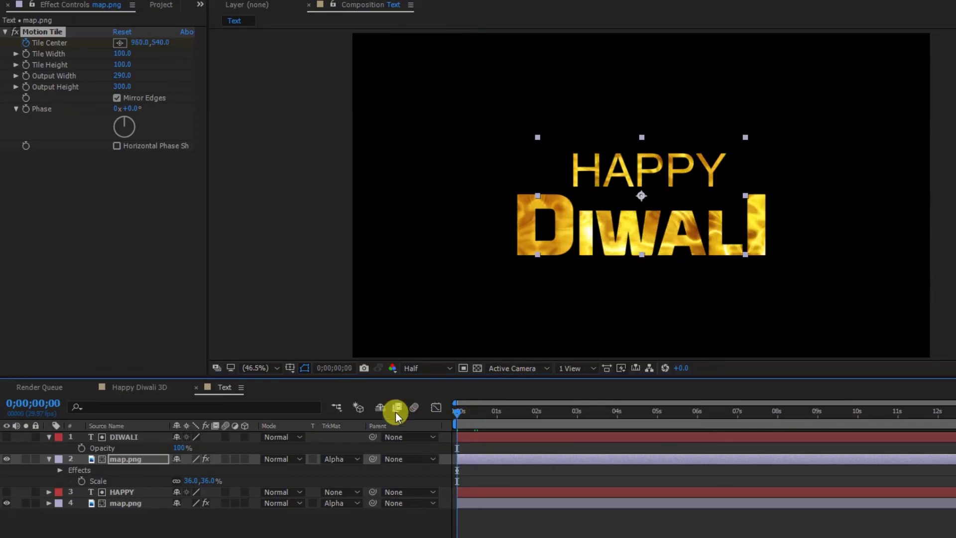
key(space)
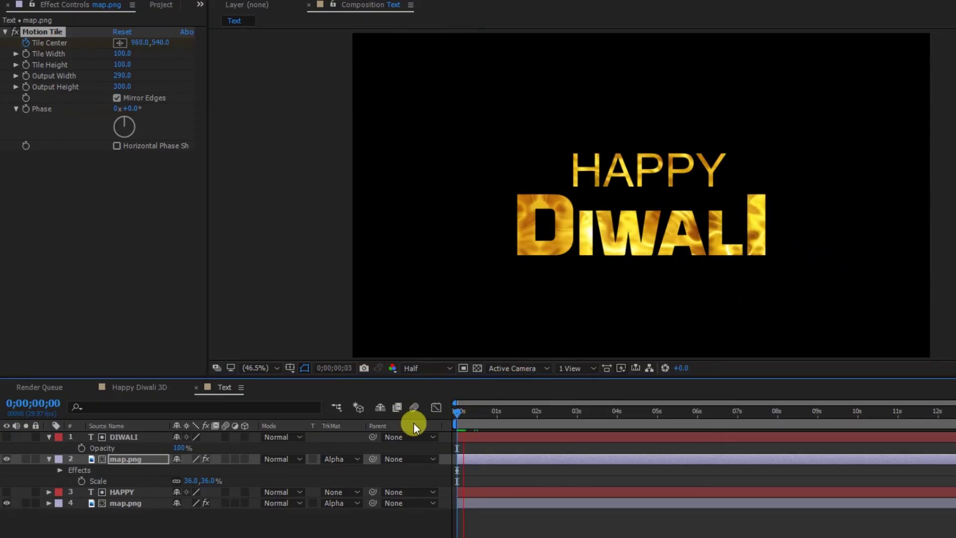
click(119, 438)
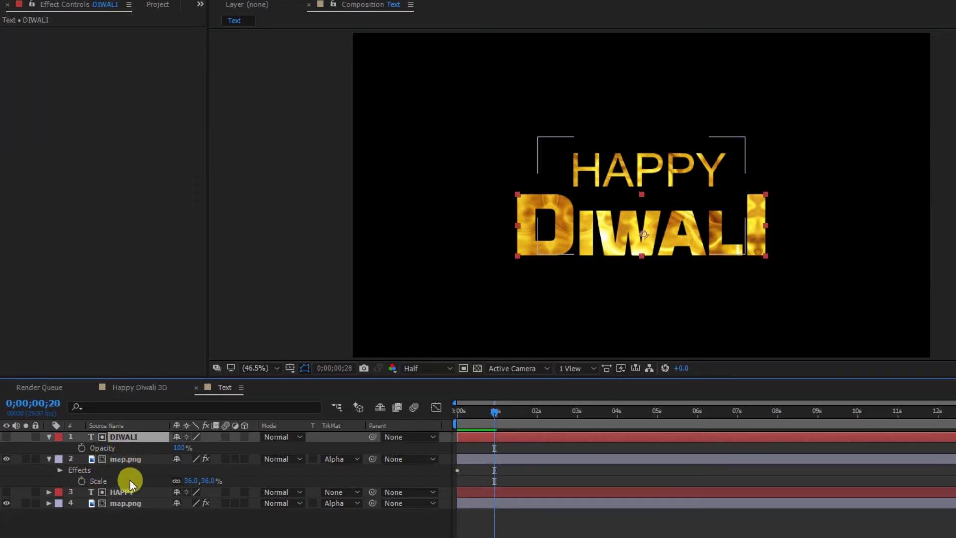
- Pre-compose the texture and HAPPY layers into a single Diwali layer
shift+click(125, 492)
right_click(132, 496)
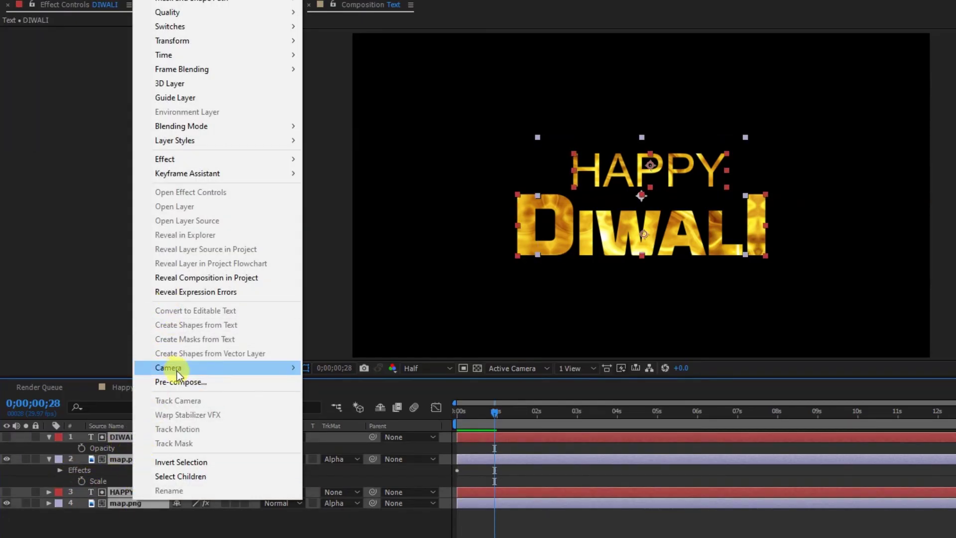
click(181, 382)
key(Return)
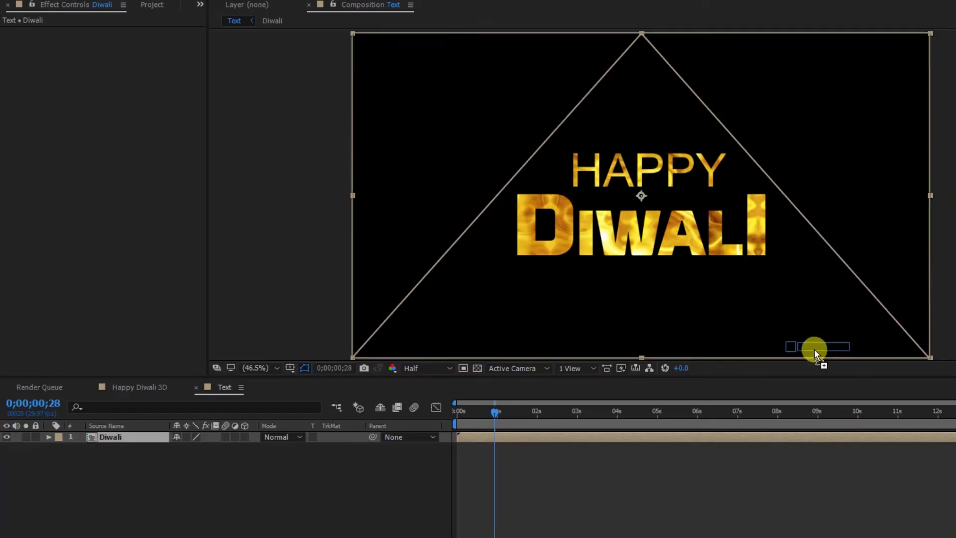
- Apply CC Blobbylize to the Diwali pre-comp and test Softness and Light settings, undoing them
drag(847, 320, 756, 437)
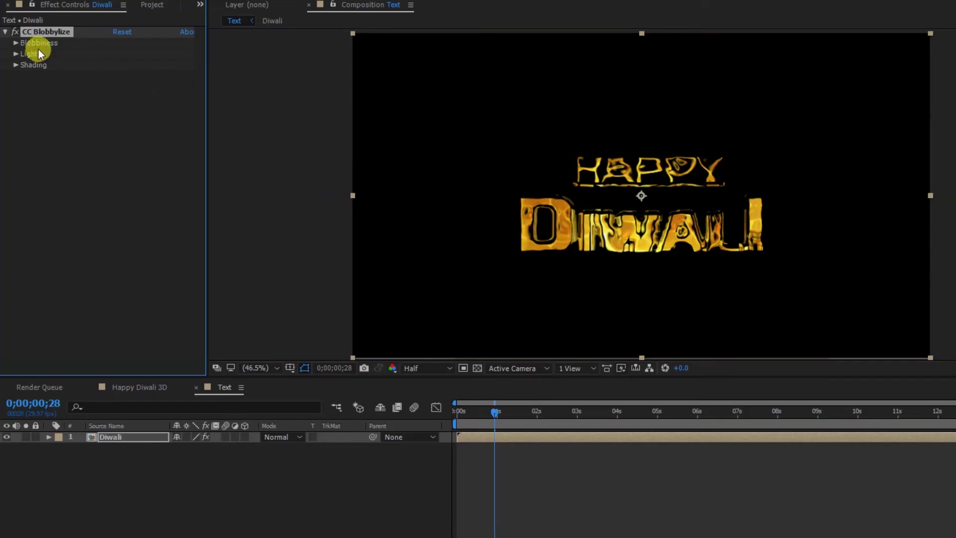
click(16, 44)
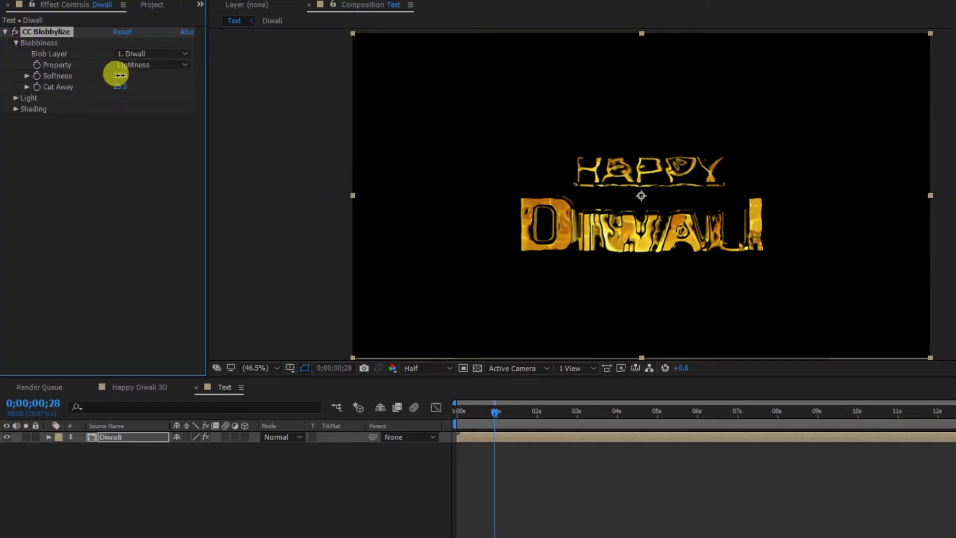
drag(120, 75, 32, 75)
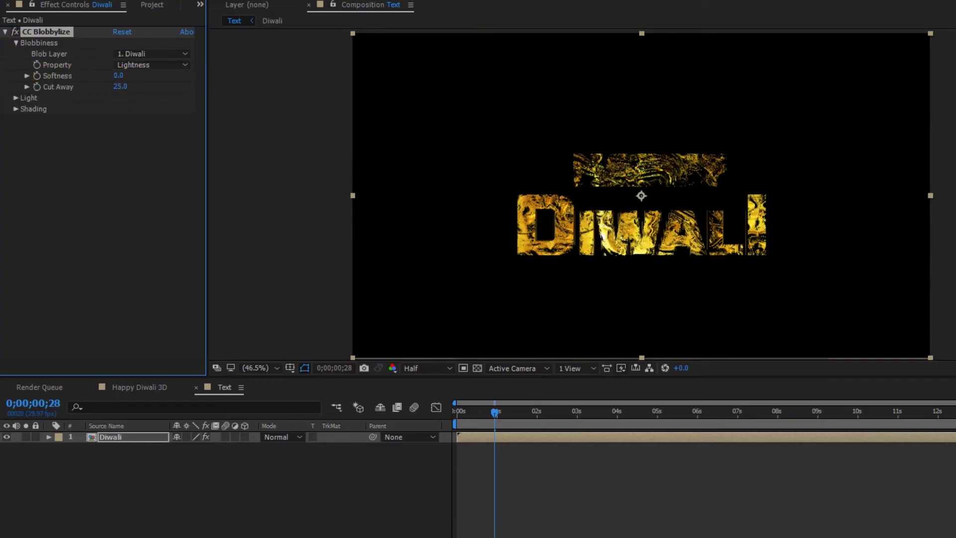
key(ctrl+z)
click(16, 98)
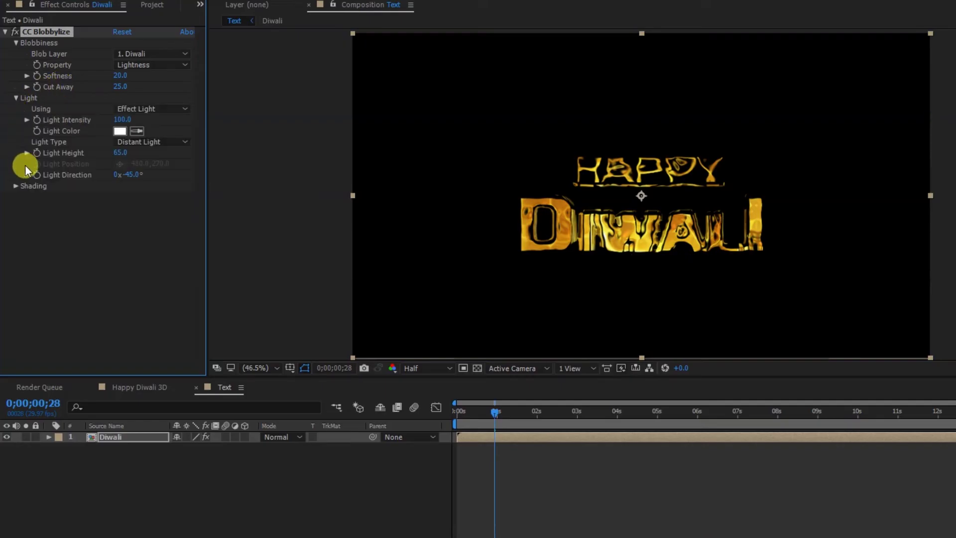
mouse_move(134, 198)
mouse_down()
mouse_move(171, 197)
mouse_move(180, 205)
mouse_move(157, 204)
mouse_up()
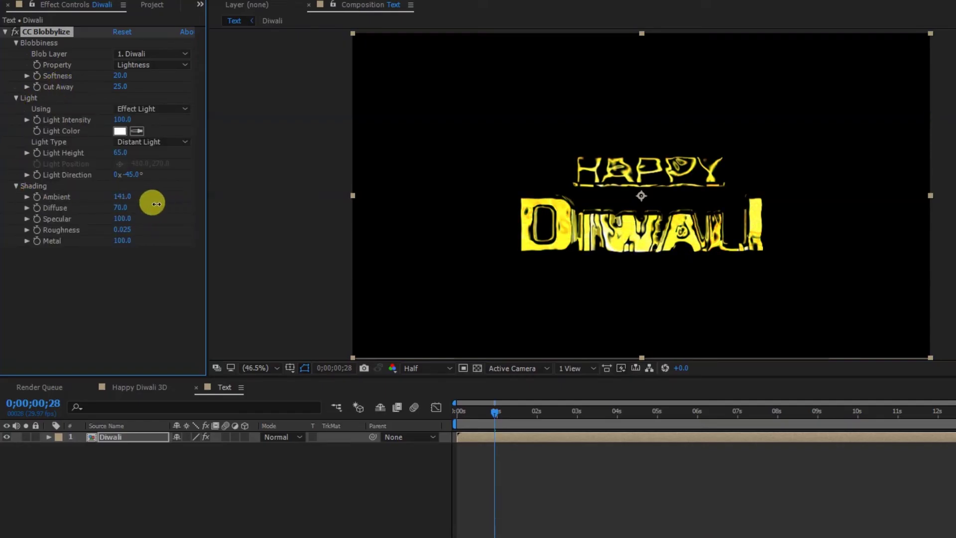
key(ctrl+z)
key(ctrl+z)
- Set Blobbiness to Alpha, Softness 0.0 and Cut Away 14.0, then return to Happy Diwali 3D
drag(120, 77, 6, 79)
drag(118, 86, 64, 96)
drag(120, 85, 53, 111)
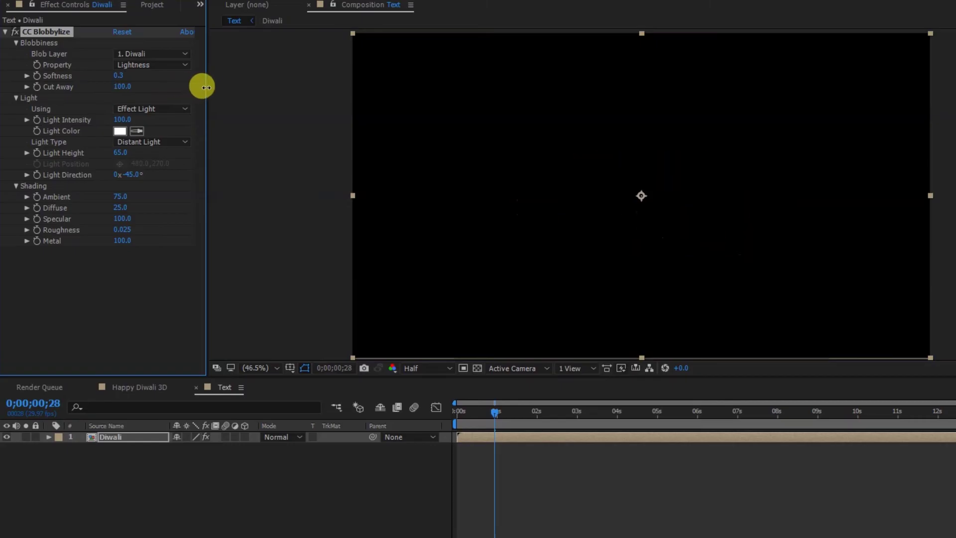
drag(117, 77, 208, 70)
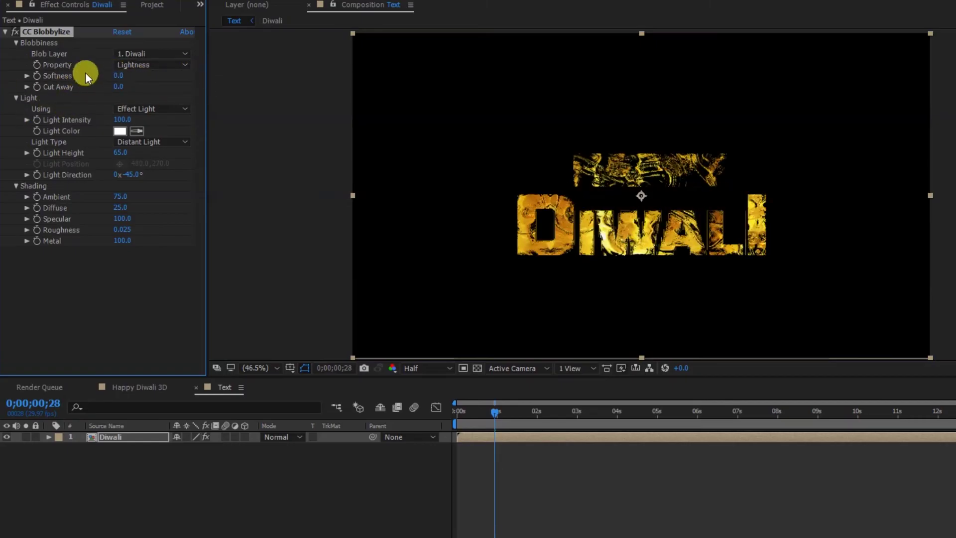
click(133, 64)
click(157, 121)
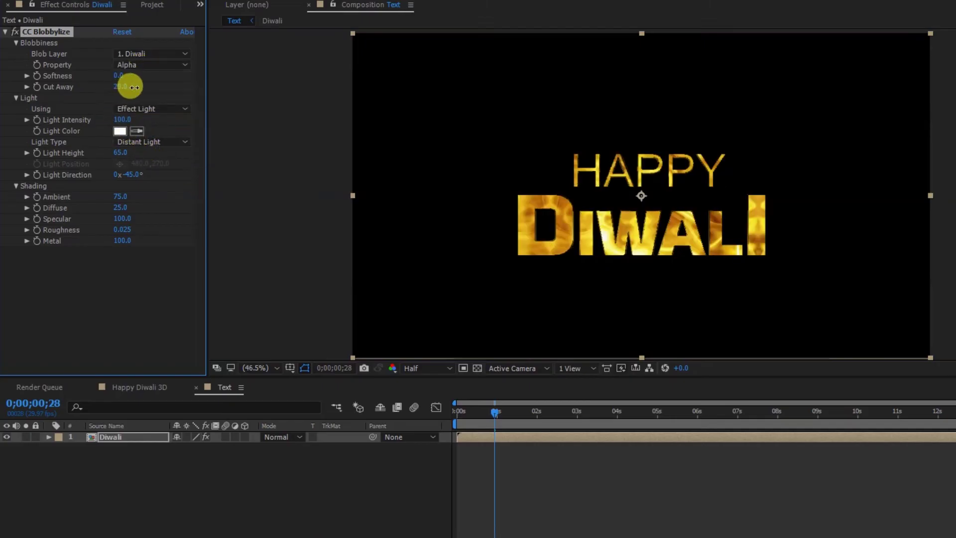
drag(122, 82, 115, 75)
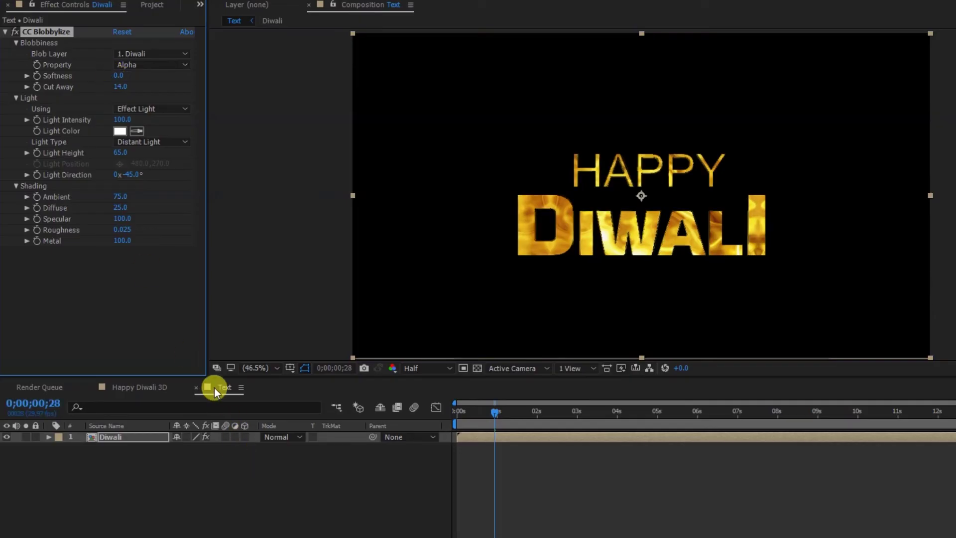
click(198, 386)
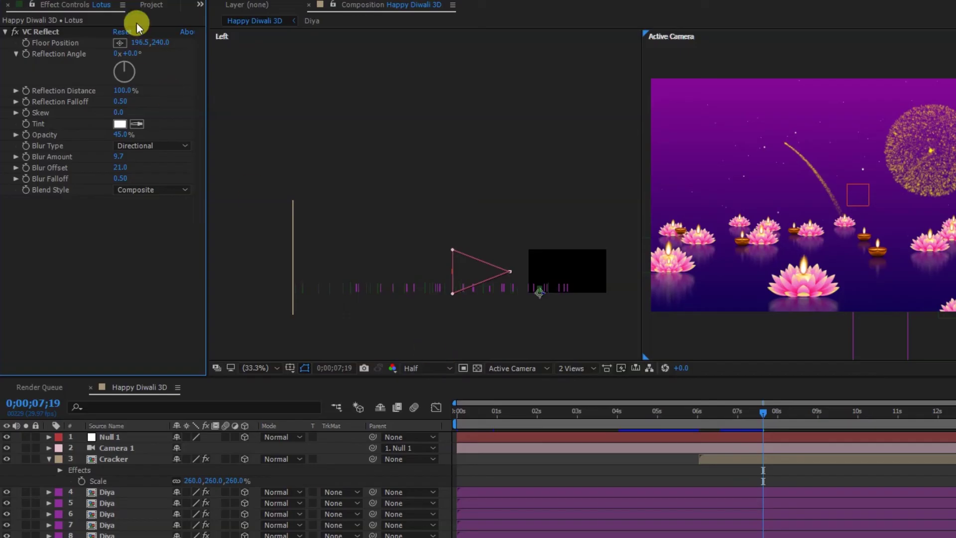
- Add the Text comp to the scene as a 3D layer and push it back in depth
click(151, 6)
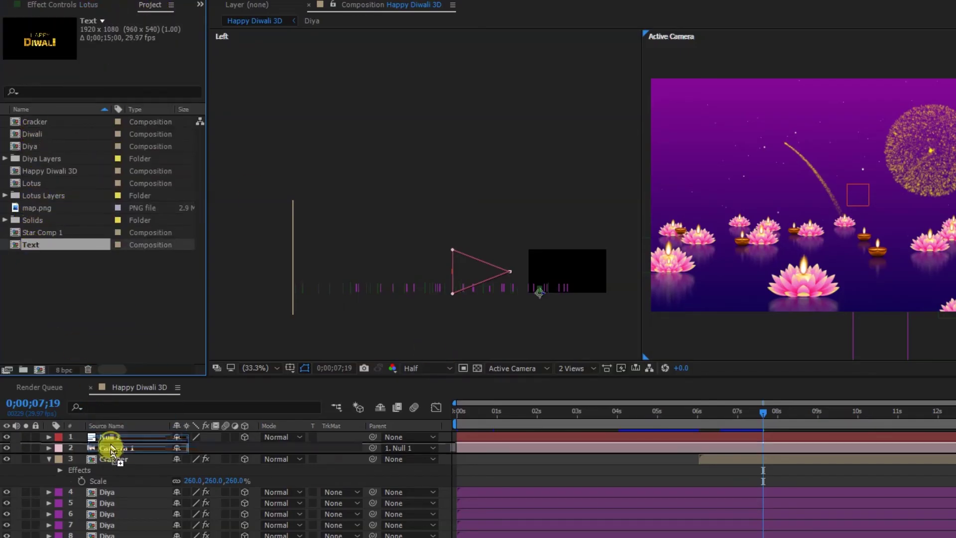
drag(30, 244, 111, 455)
click(853, 194)
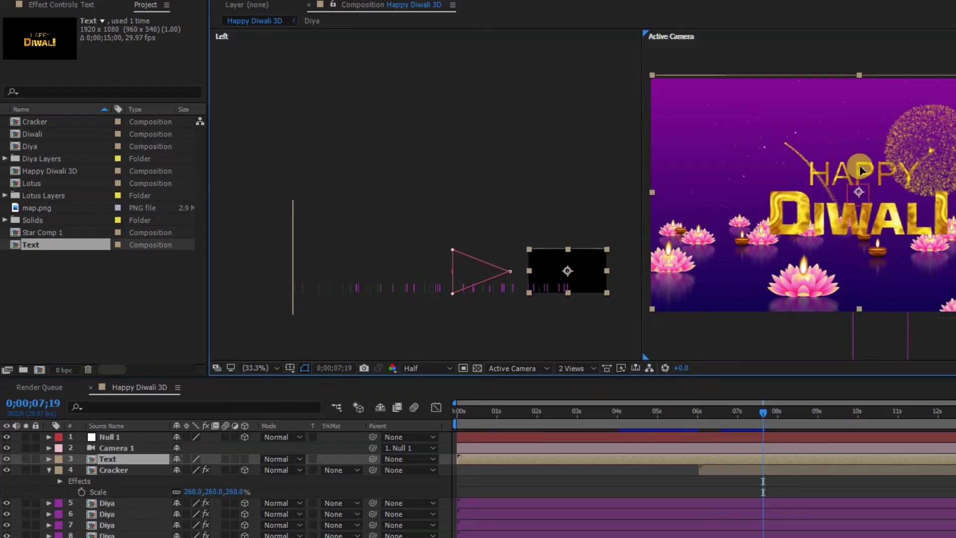
click(245, 458)
click(569, 273)
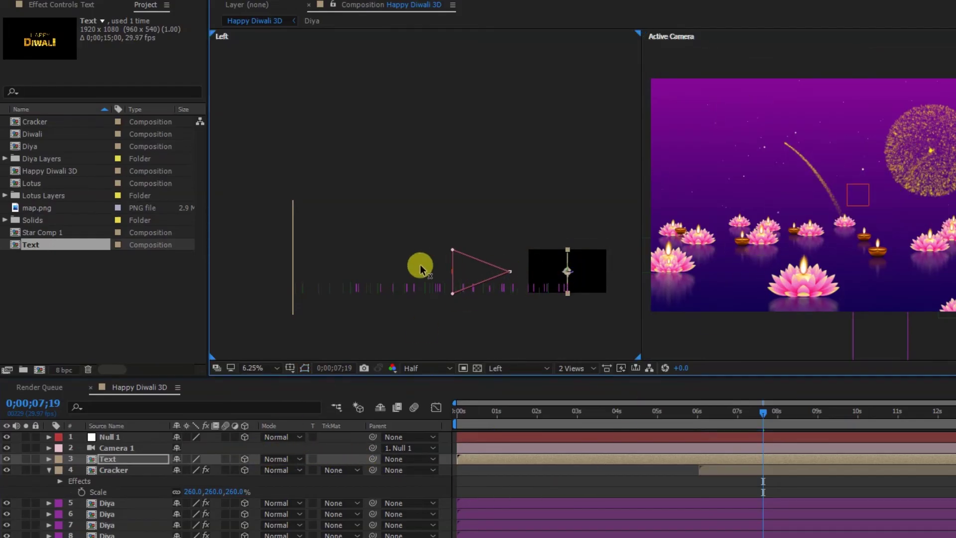
drag(572, 276, 334, 267)
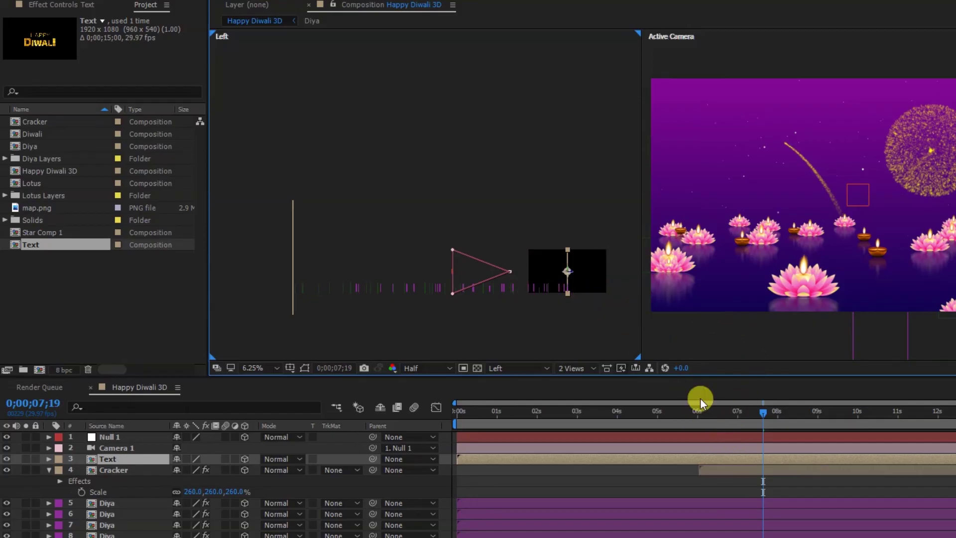
drag(614, 414, 381, 414)
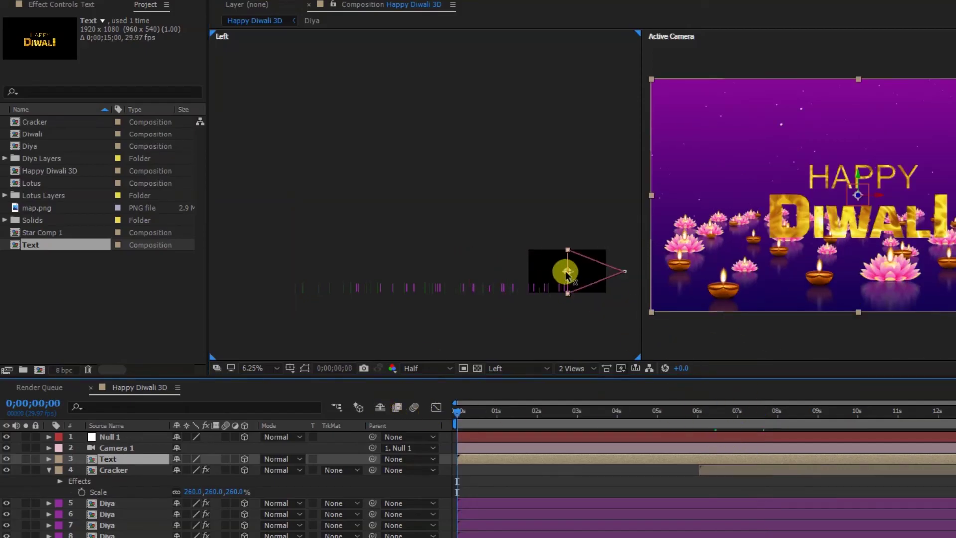
mouse_move(567, 273)
mouse_down()
mouse_move(349, 267)
mouse_move(344, 233)
mouse_up()
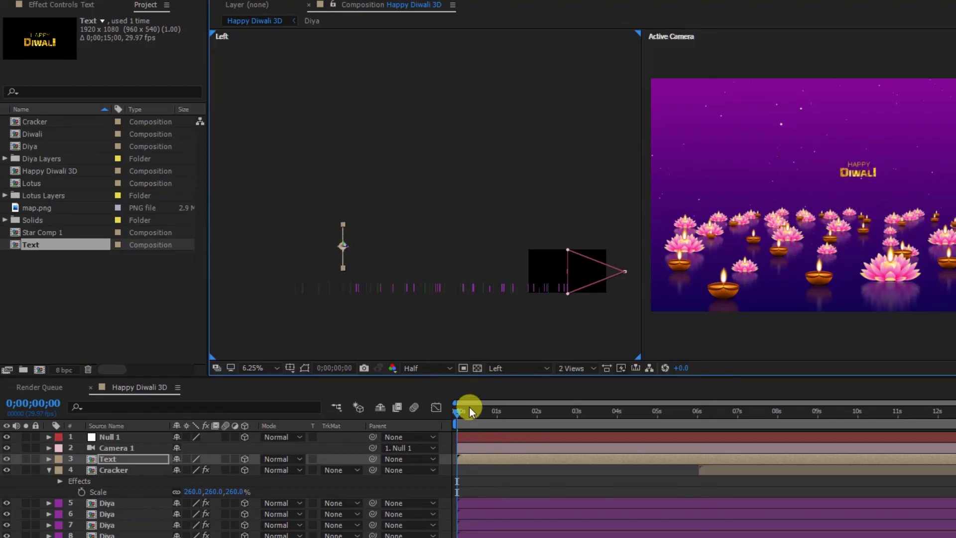
- Lower the HAPPY DIWALI text slightly, scale it to 158%, and start it at 0;00;07;29
drag(471, 407, 887, 429)
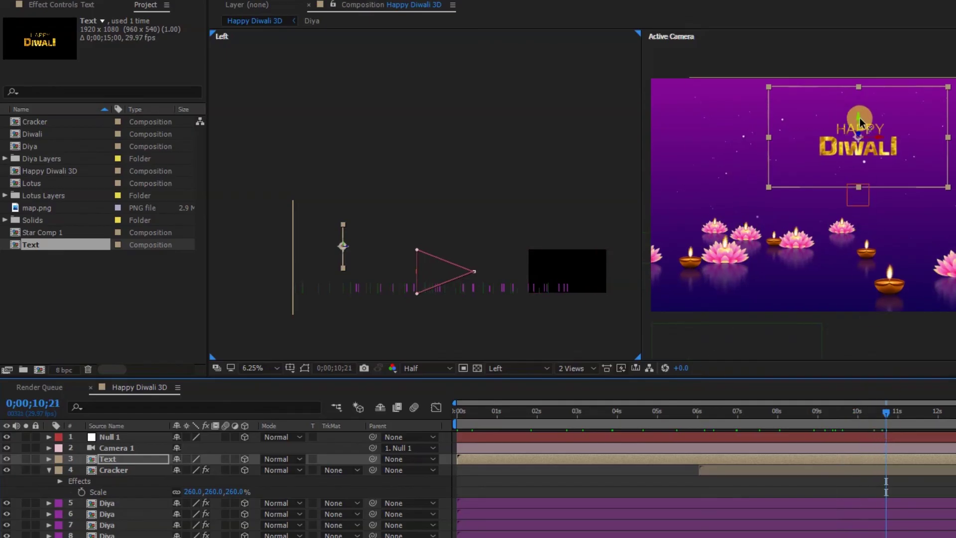
drag(860, 122, 858, 158)
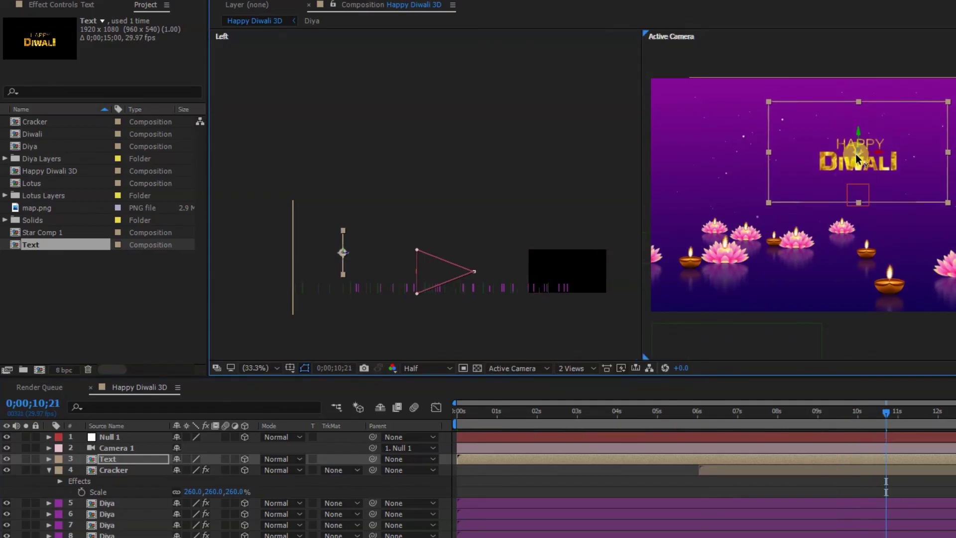
key(s)
drag(220, 470, 246, 467)
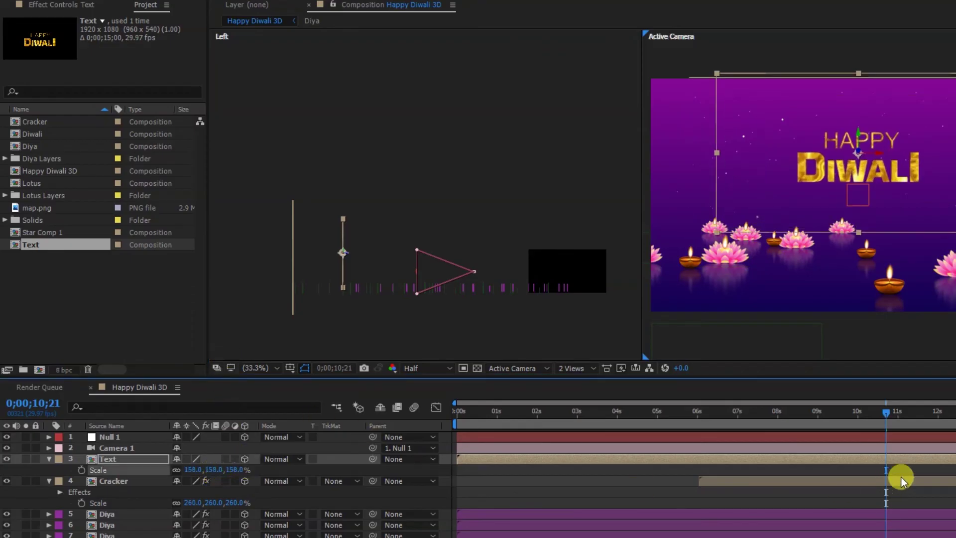
drag(816, 413, 776, 420)
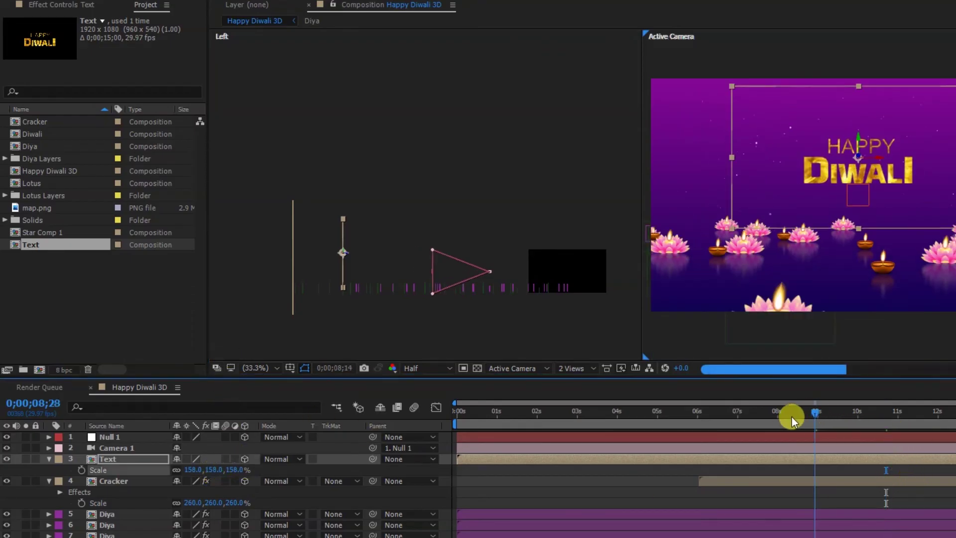
key(alt+bracketleft)
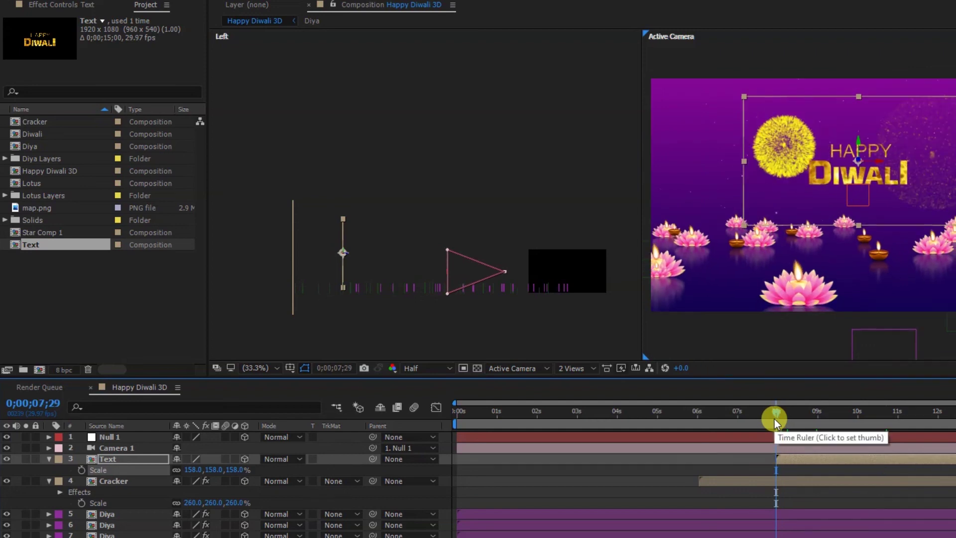
click(144, 322)
- Import the matte clip from the Track Matte folder on the DATA (D:) drive
double_click(147, 265)
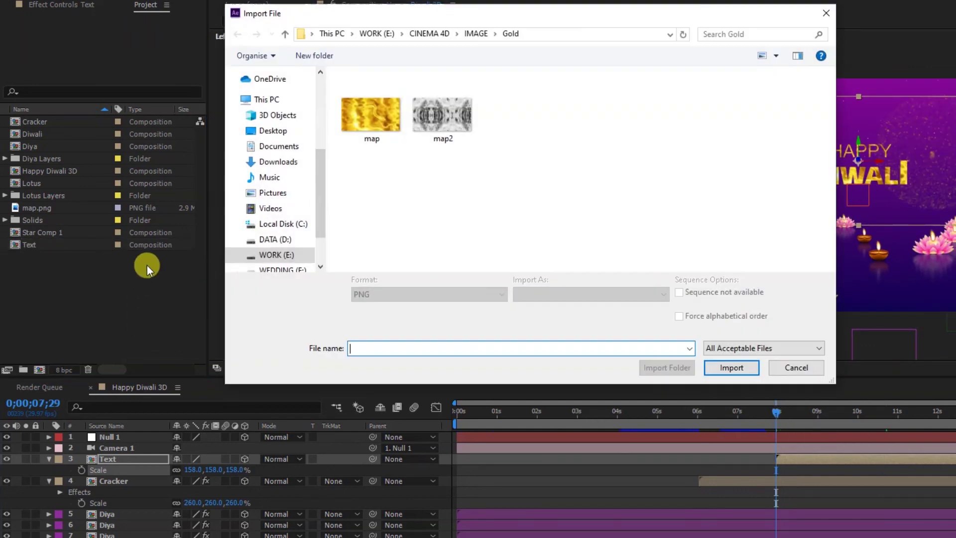
click(275, 240)
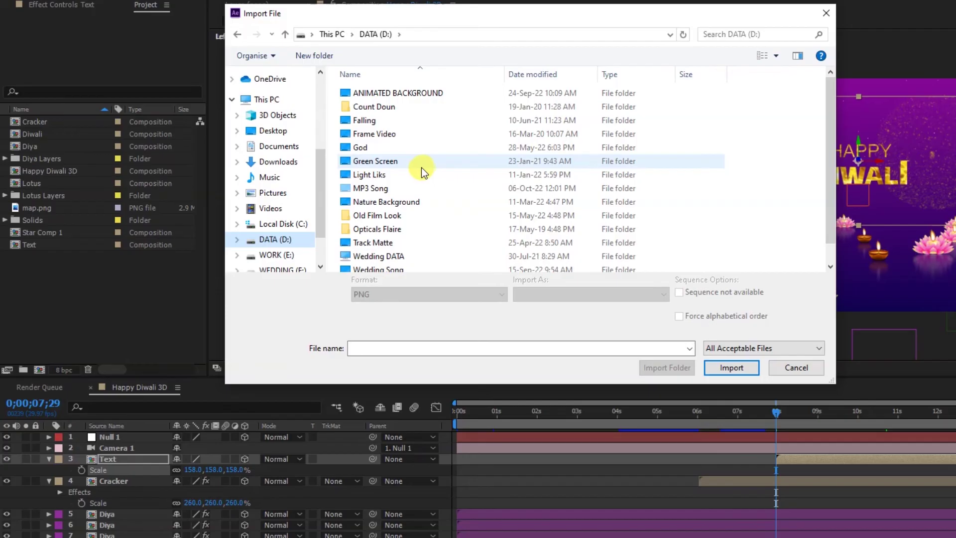
double_click(381, 240)
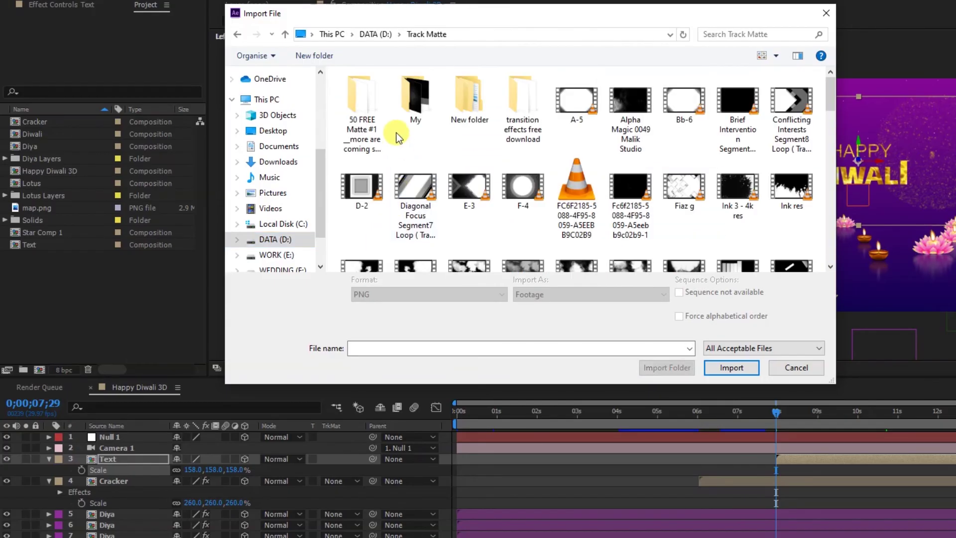
click(624, 197)
click(732, 369)
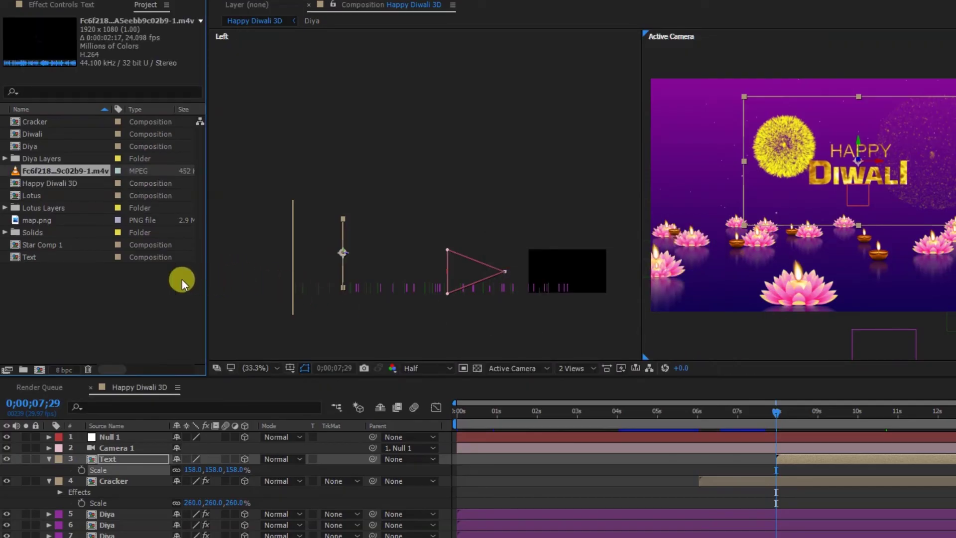
- Place the matte clip above Text starting at 7;29, as a 3D layer at the text's depth, scaled to 158%
drag(21, 188, 166, 458)
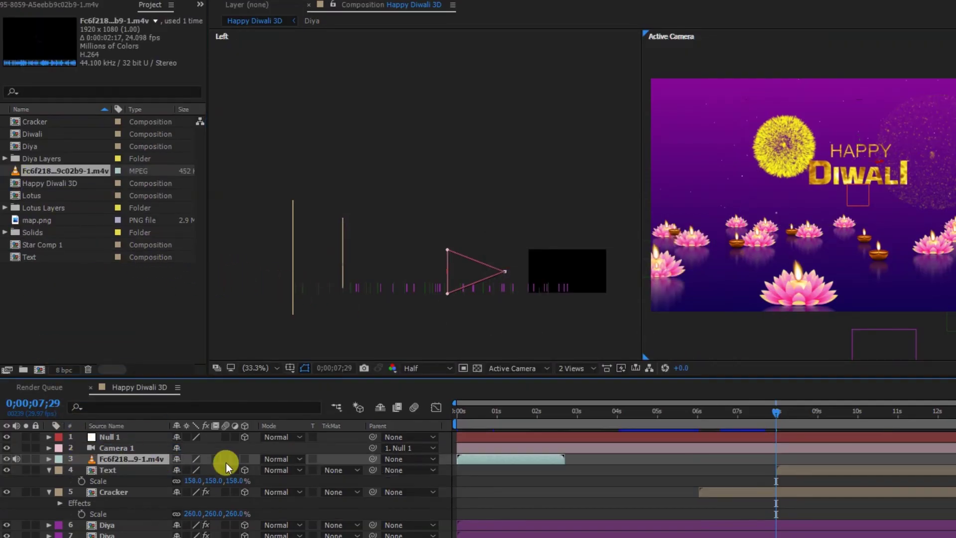
drag(560, 459, 869, 459)
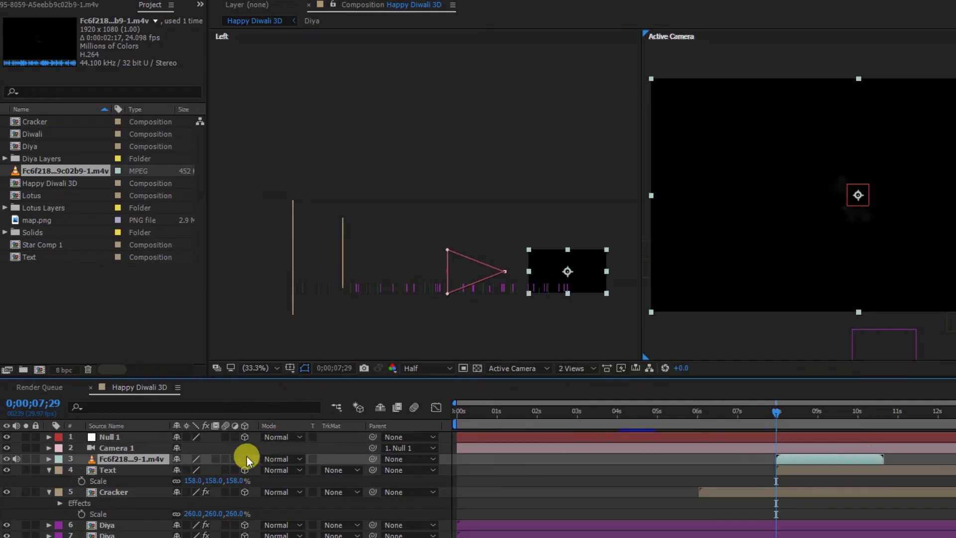
click(245, 458)
drag(572, 276, 348, 282)
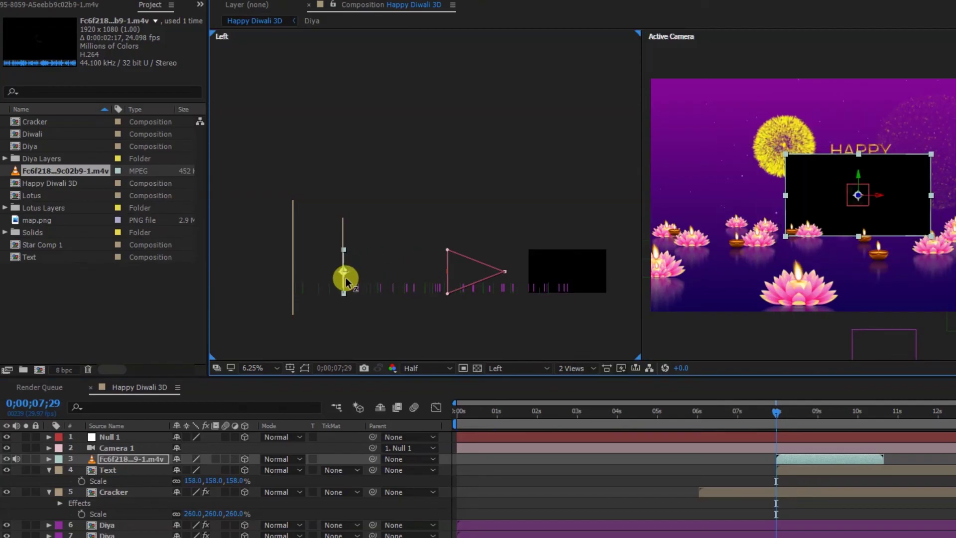
drag(348, 277, 341, 242)
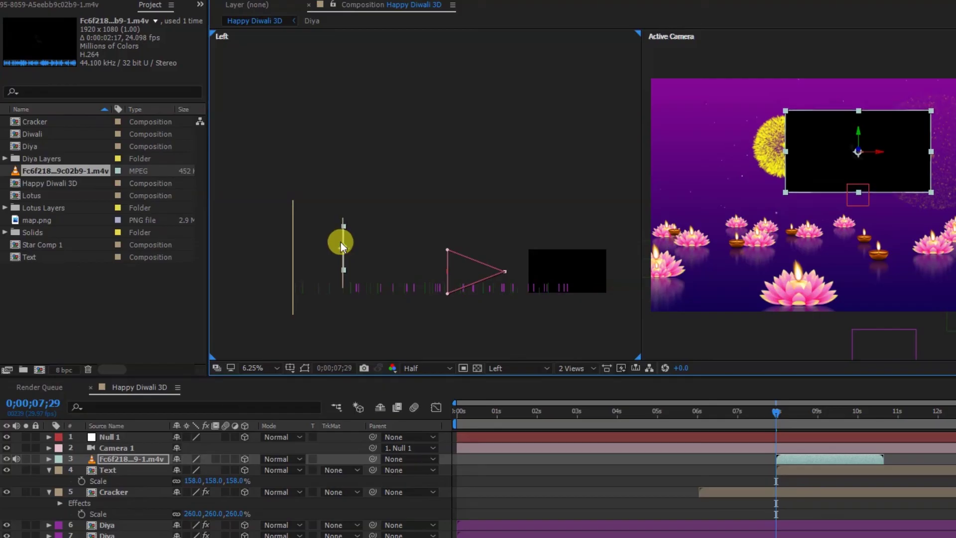
key(s)
drag(191, 470, 193, 475)
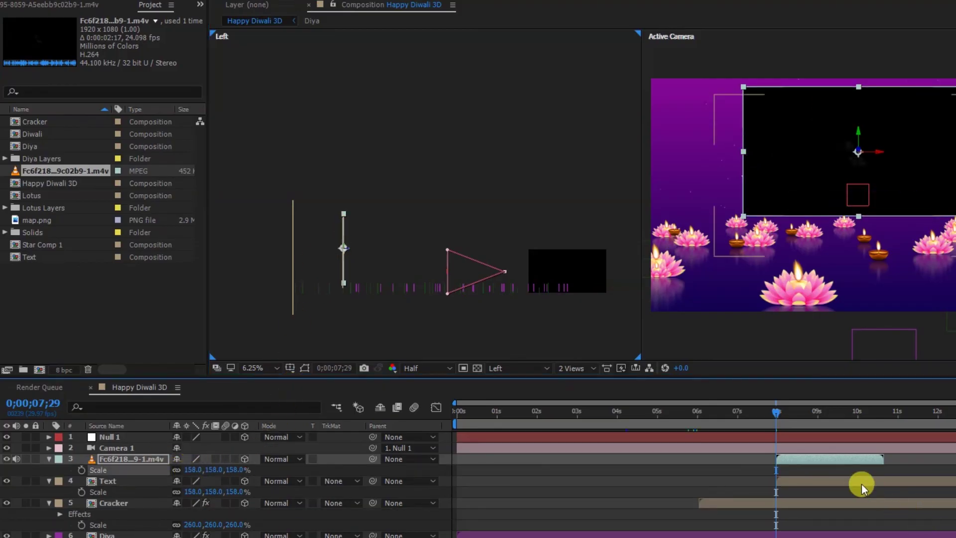
- Set the Text layer's track matte to Luma Matte and preview the reveal around 10 seconds
click(422, 485)
click(347, 483)
click(348, 515)
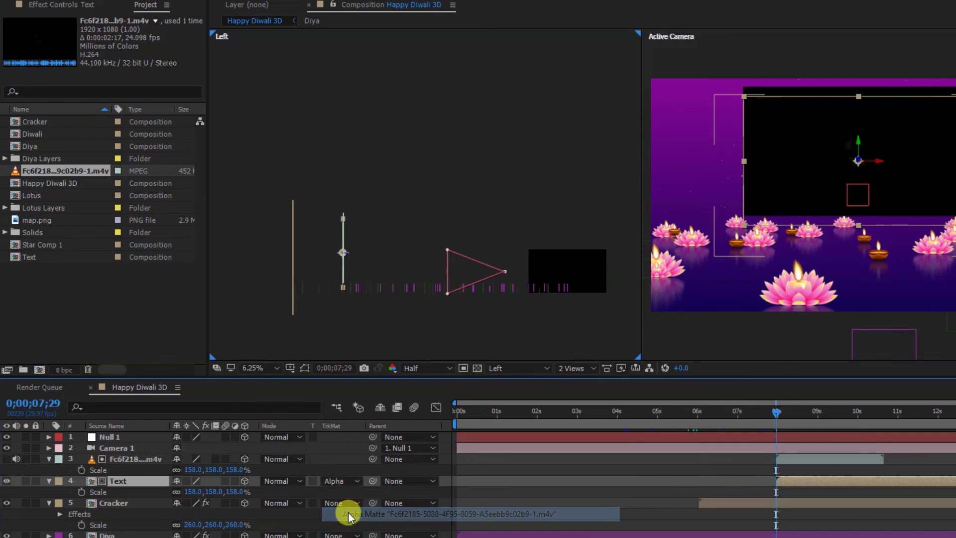
drag(780, 413, 791, 418)
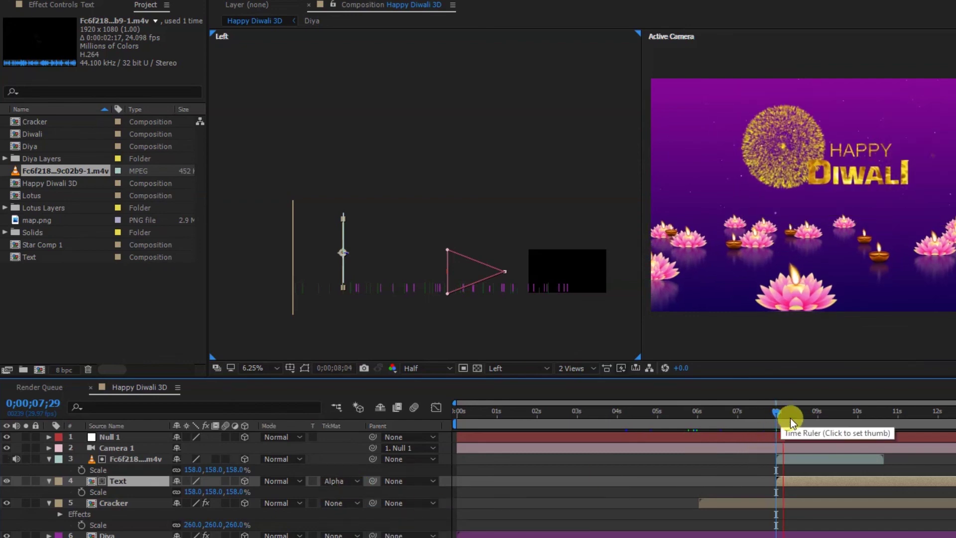
click(340, 480)
click(363, 533)
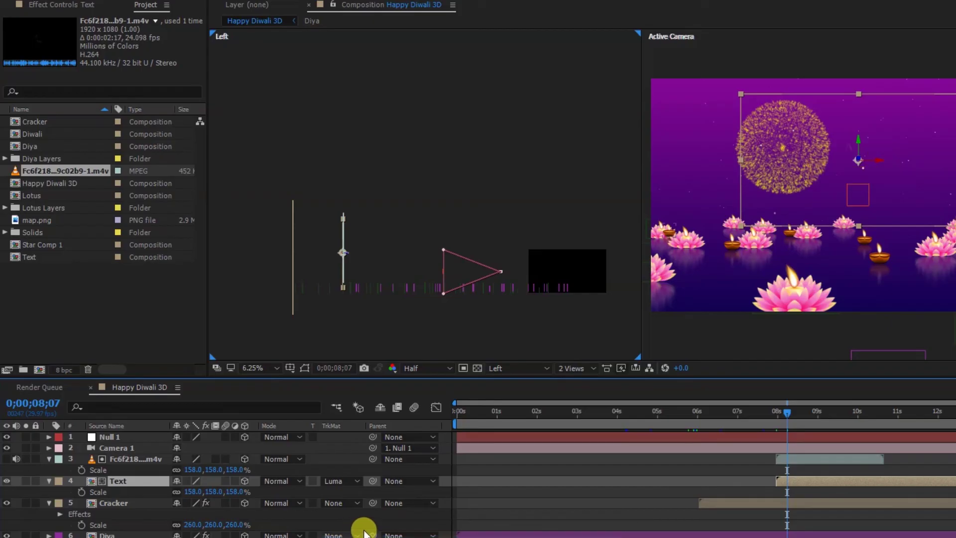
key(space)
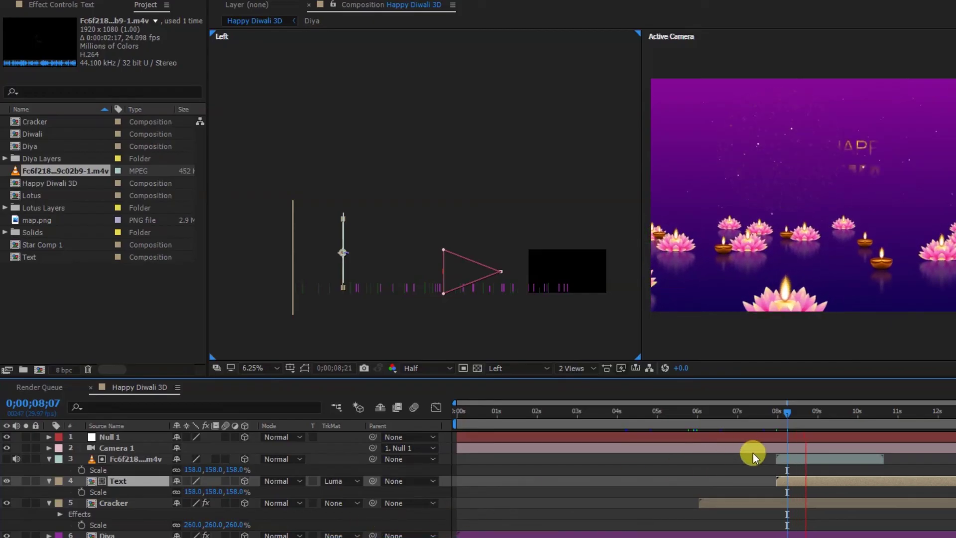
drag(829, 417, 877, 411)
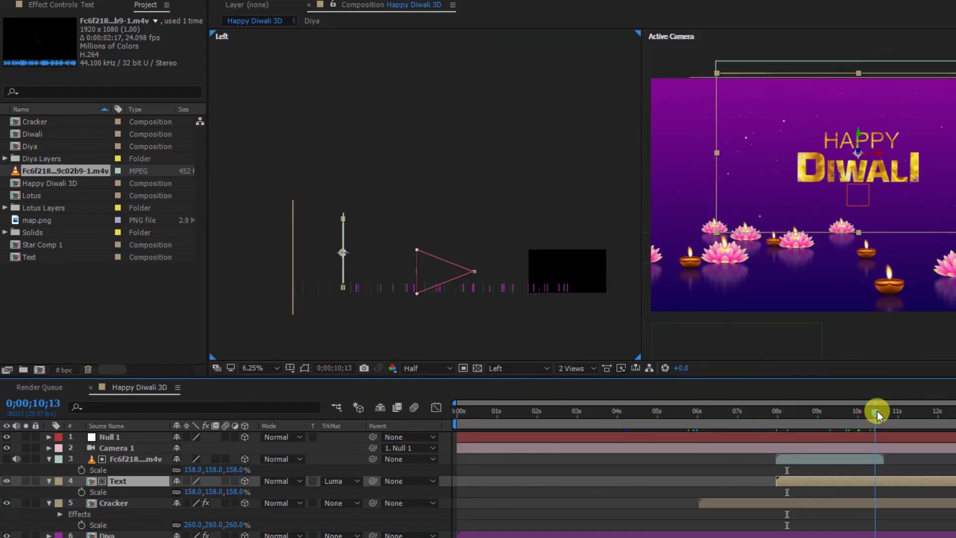
- Pre-compose the cloud video layer and make it start at 7;29
click(861, 461)
key(ctrl+shift+c)
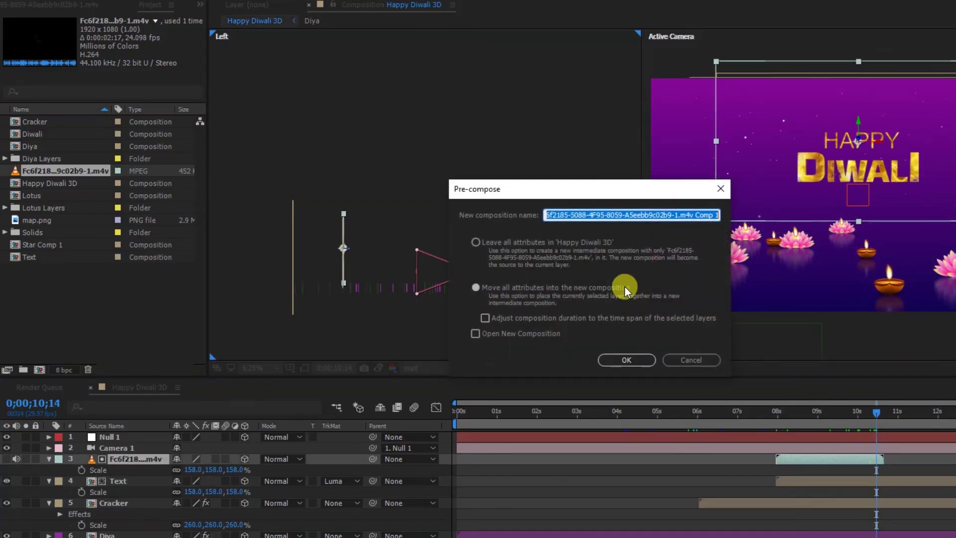
click(629, 360)
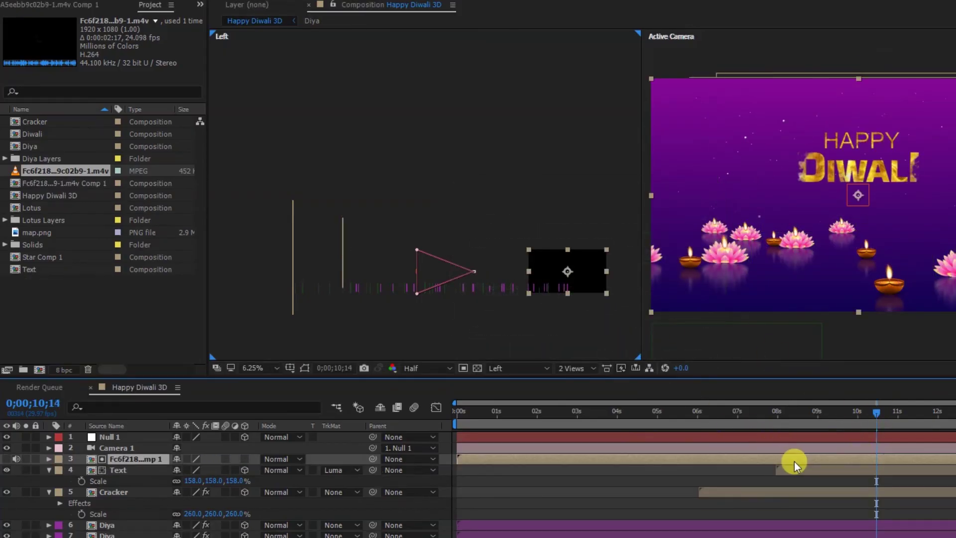
click(782, 416)
key(alt+bracketleft)
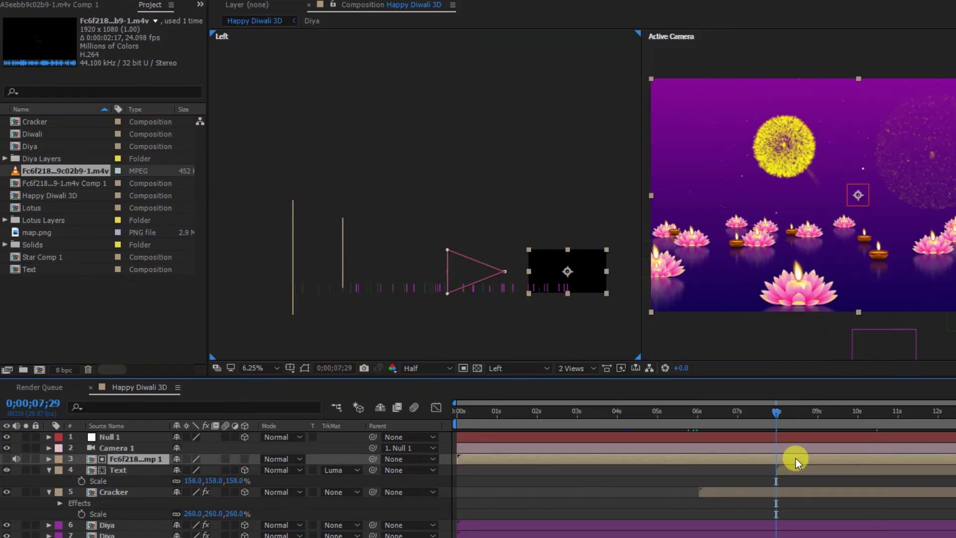
- Inside the precomp, split the clip at 5:11 and freeze it on the cloud frame
double_click(796, 458)
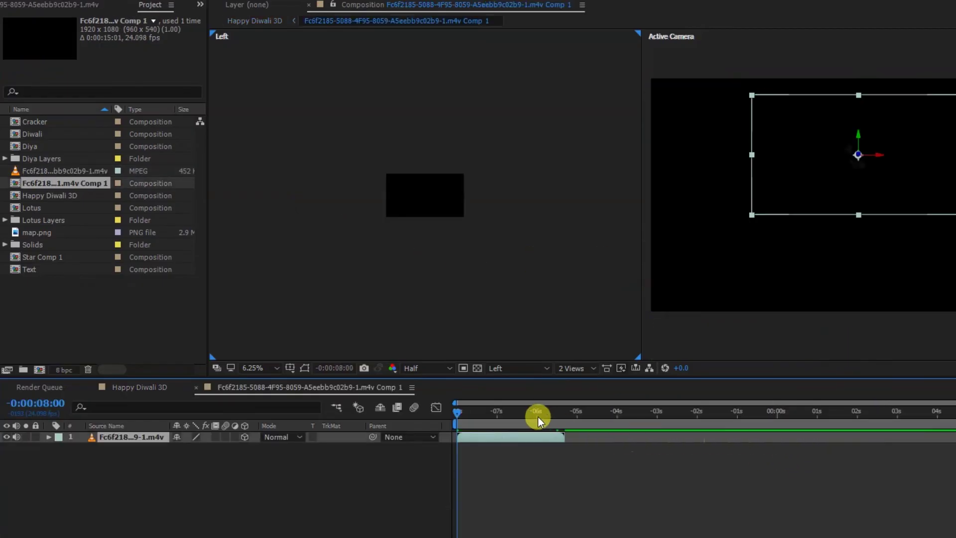
drag(538, 414, 560, 411)
key(ctrl+shift+d)
right_click(563, 437)
mouse_move(612, 256)
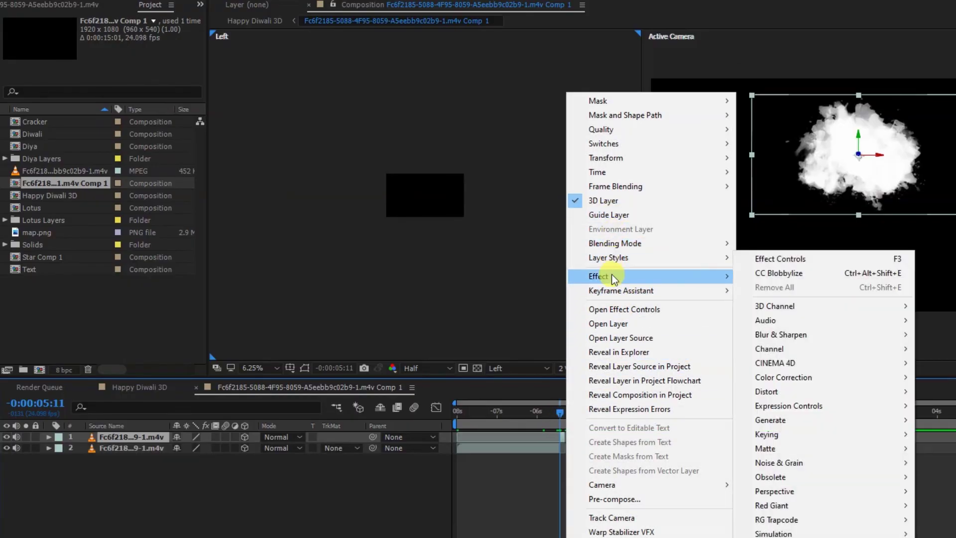
mouse_move(625, 164)
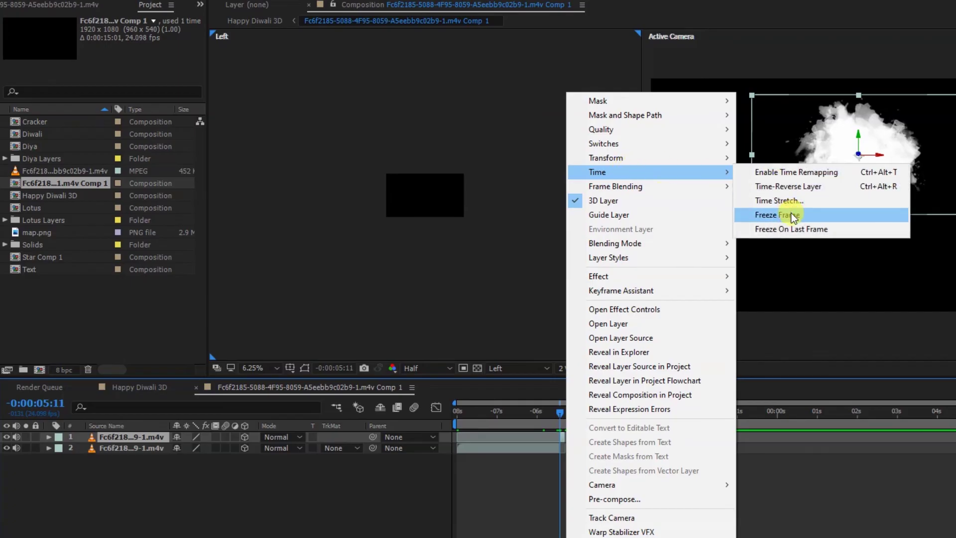
click(742, 214)
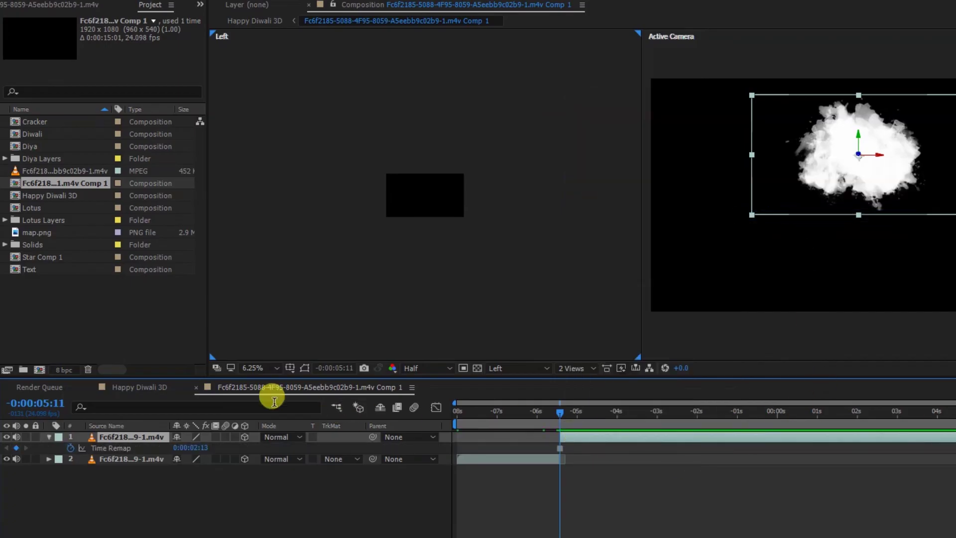
click(197, 387)
drag(790, 413, 856, 413)
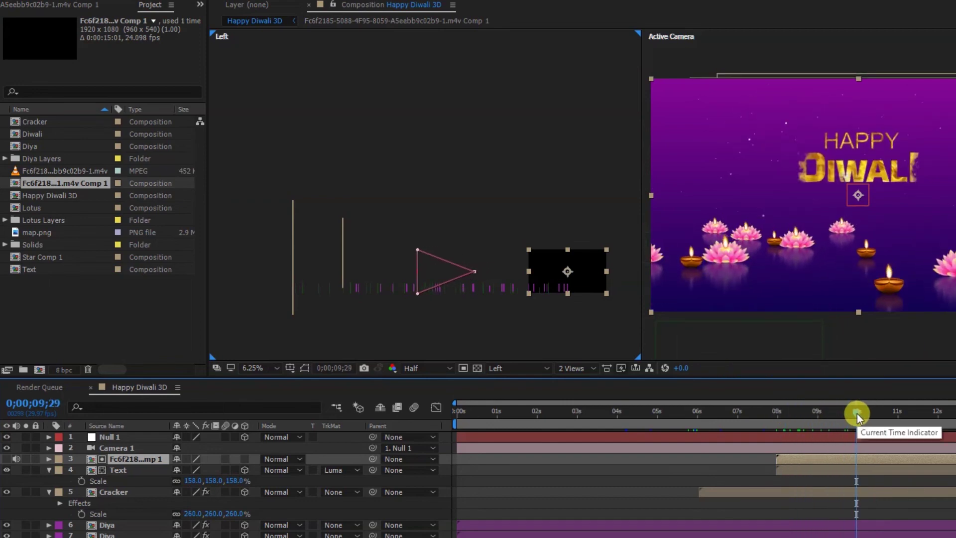
- Paste the Cracker's two White Solid 1 firework layers above the title, starting around 6;20
double_click(746, 492)
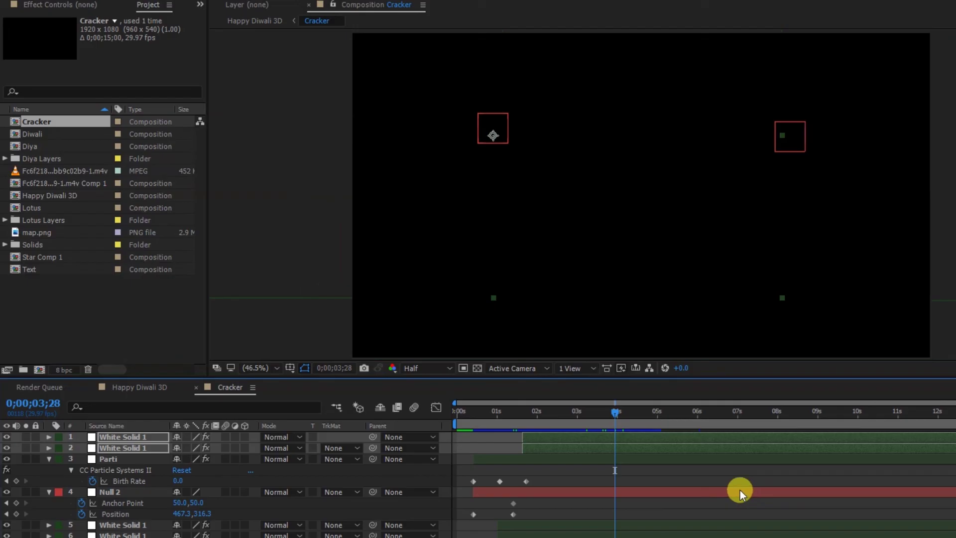
click(558, 458)
click(563, 444)
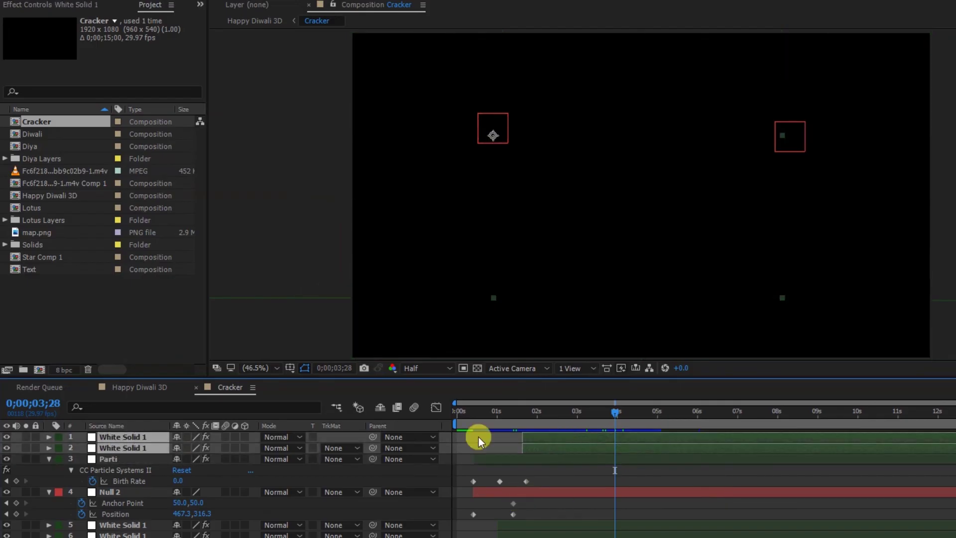
click(135, 388)
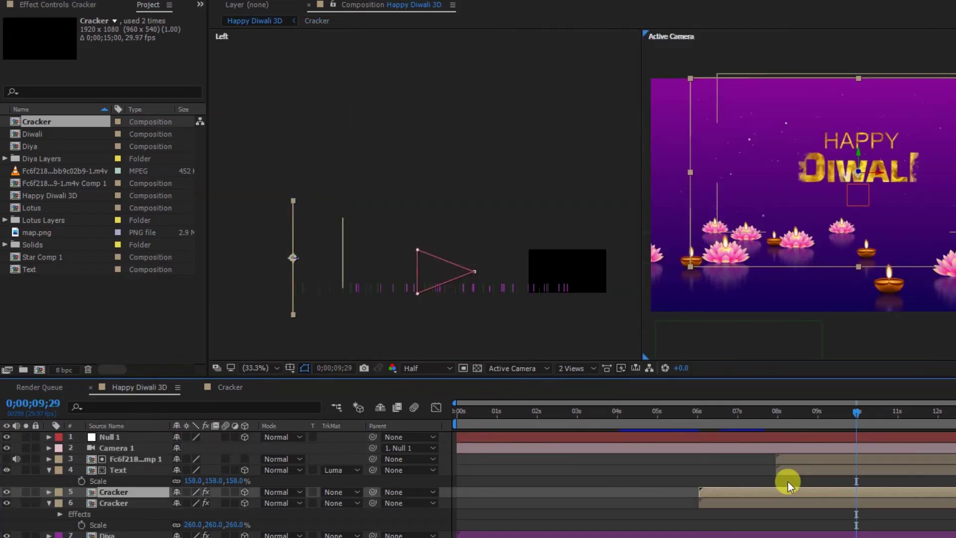
key(ctrl+v)
drag(580, 503, 590, 504)
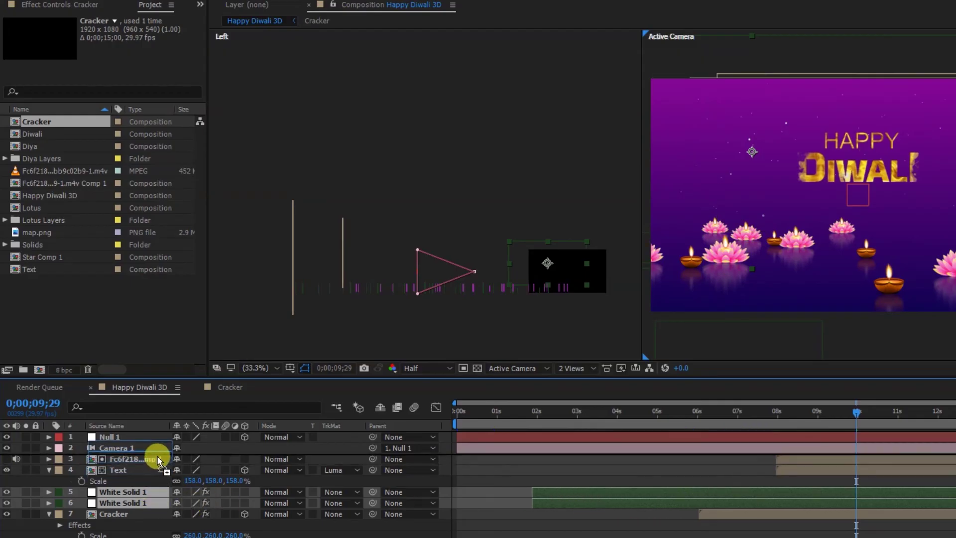
drag(154, 495, 156, 454)
drag(727, 468, 920, 470)
click(715, 416)
key(space)
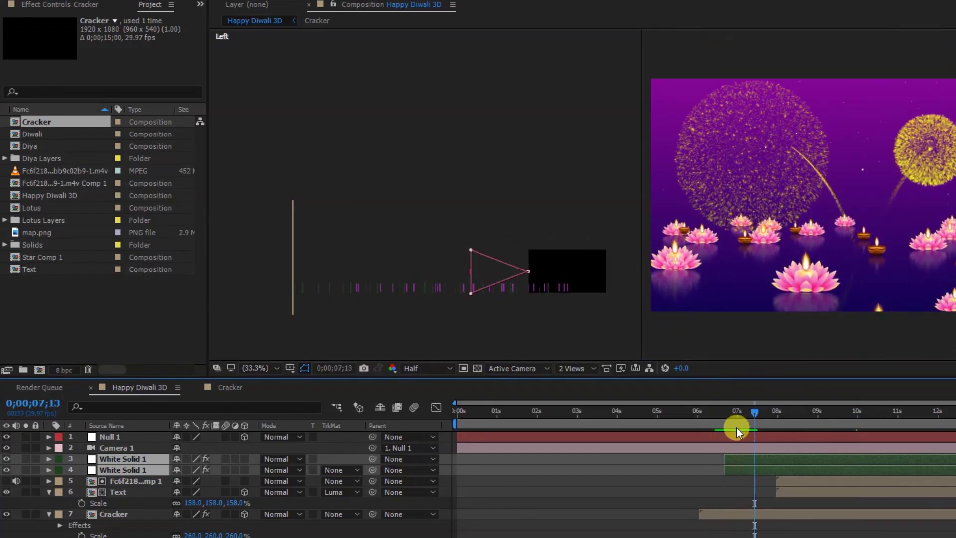
- Delay and shrink the fireworks, then duplicate them and move the copy right of the title
drag(778, 468, 844, 466)
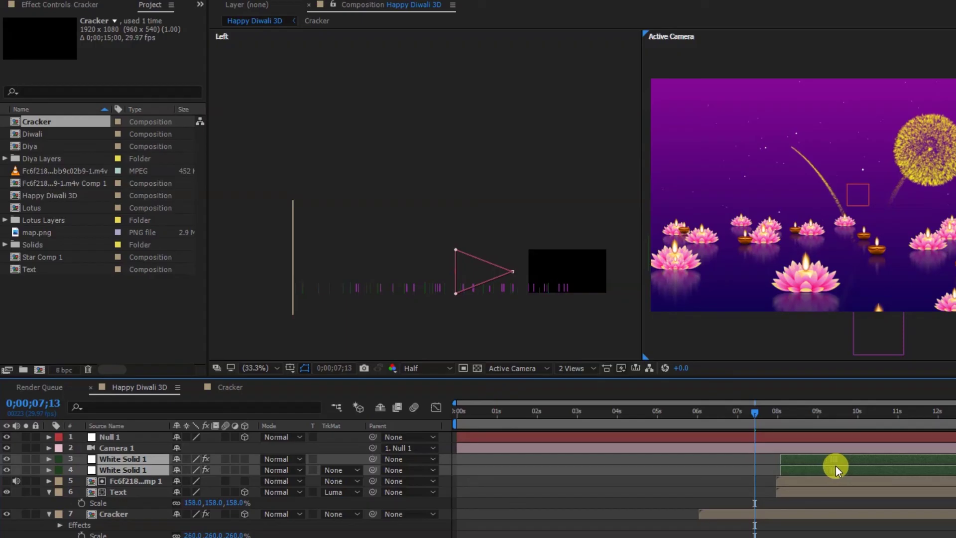
drag(754, 413, 821, 417)
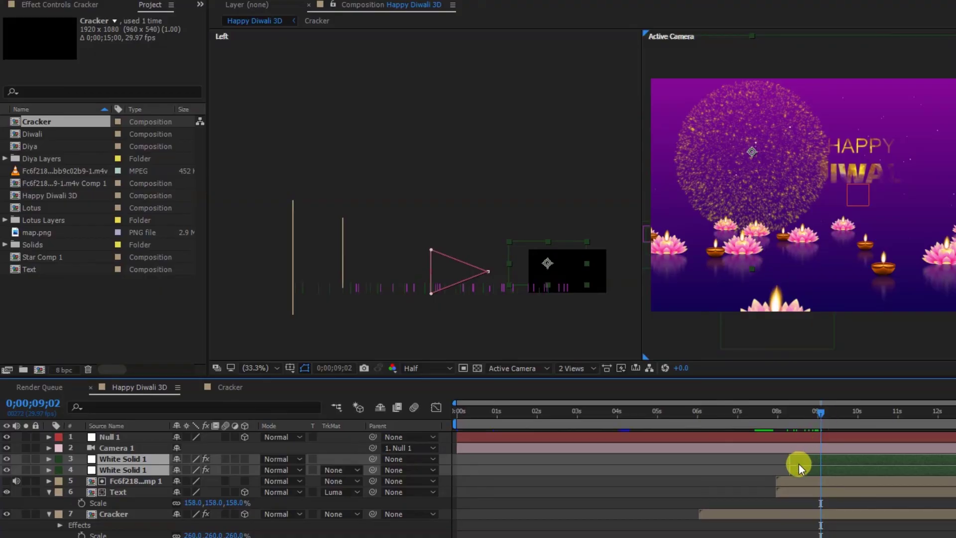
key(s)
drag(195, 470, 176, 471)
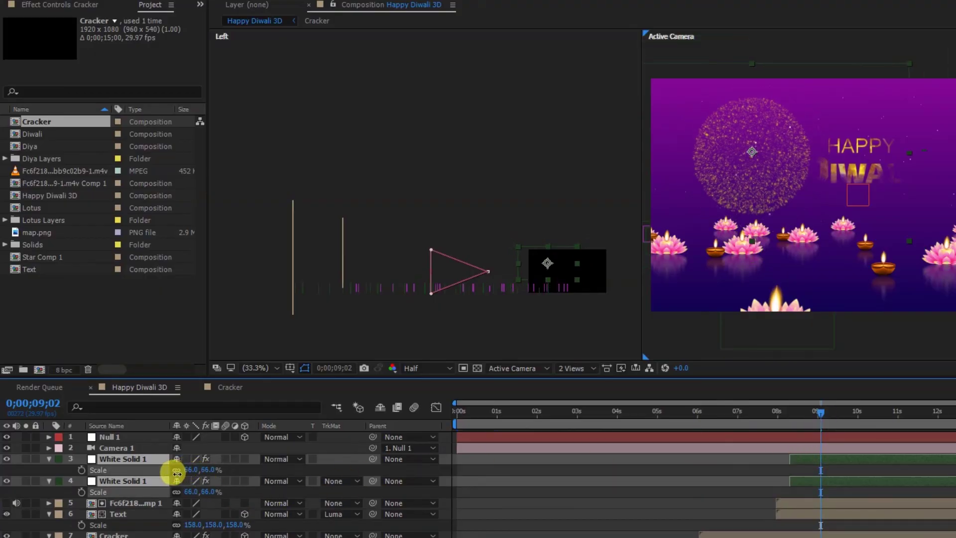
key(ctrl+d)
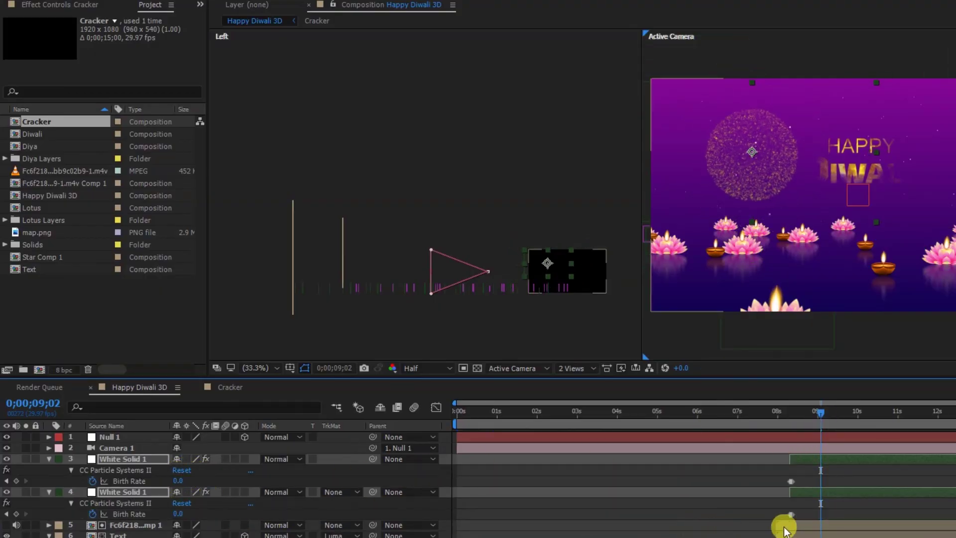
ctrl+click(156, 481)
ctrl+click(156, 470)
drag(746, 156, 938, 149)
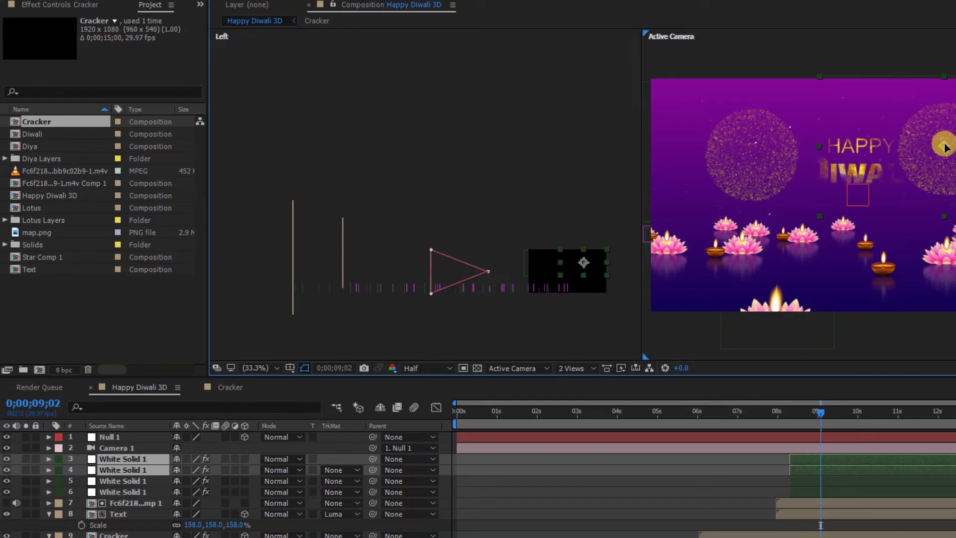
- Duplicate the fireworks again, delay the copies, and move them toward the top-left of the frame
click(834, 478)
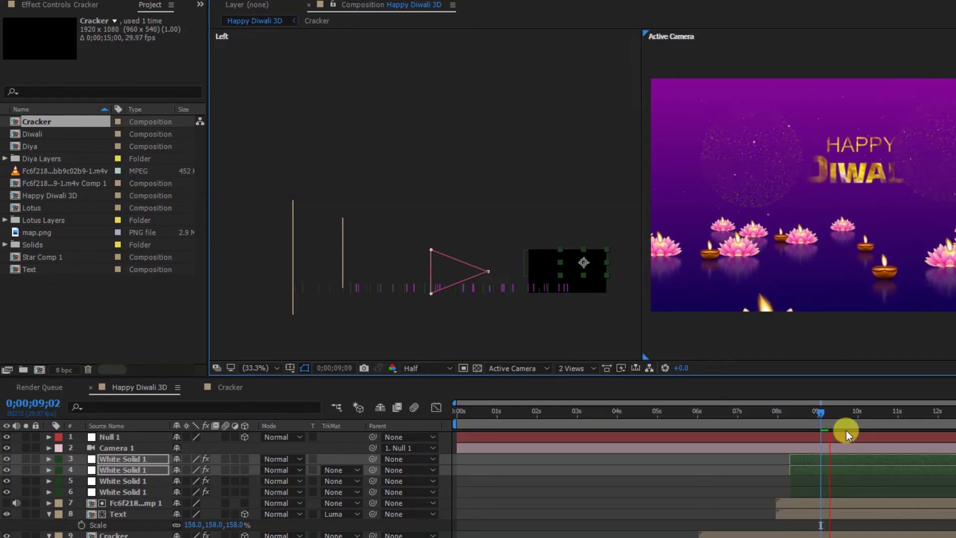
click(861, 470)
drag(860, 470, 867, 468)
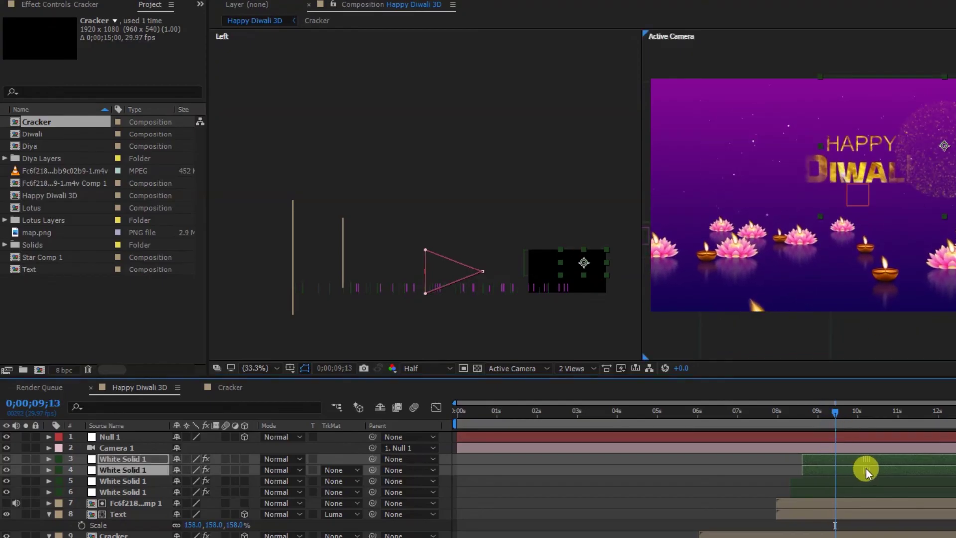
key(ctrl+d)
drag(131, 457, 134, 457)
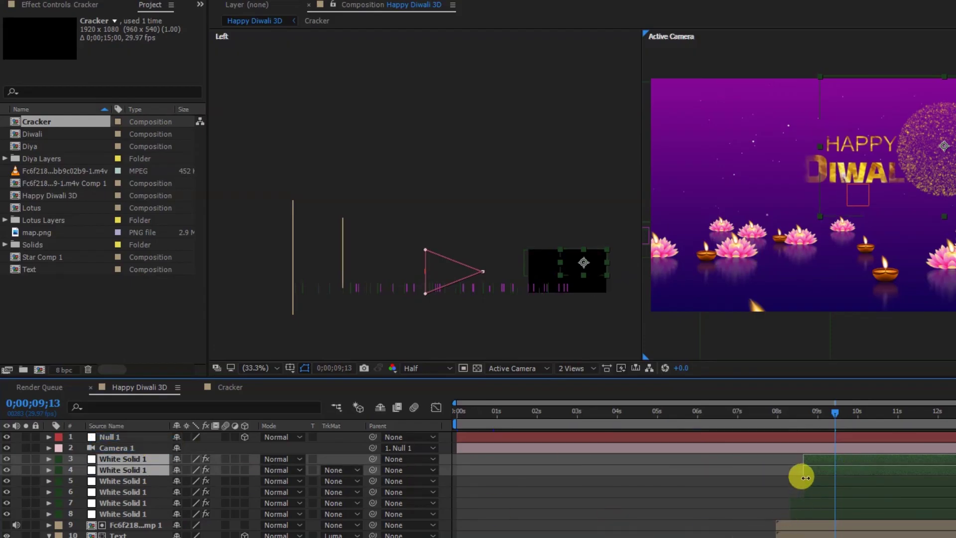
drag(822, 469, 840, 469)
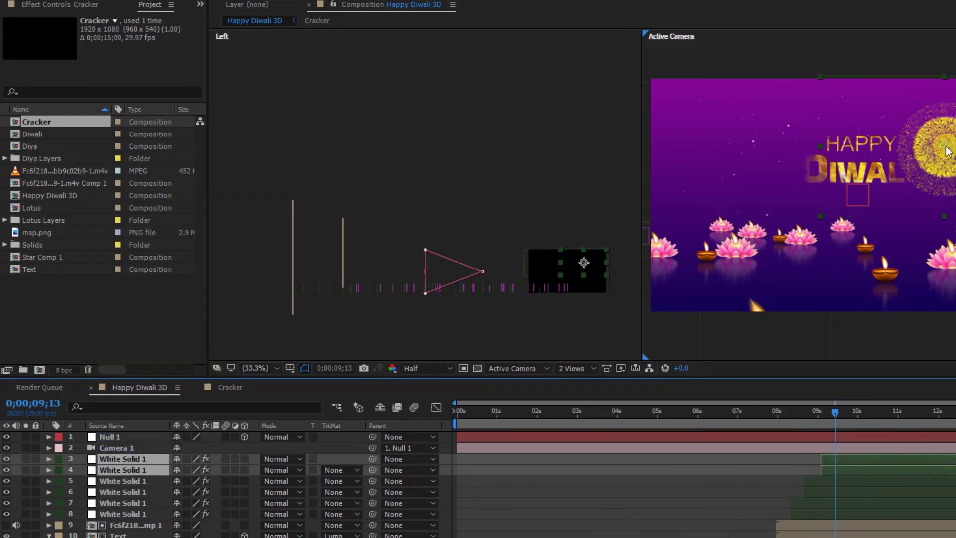
click(689, 106)
drag(689, 106, 651, 79)
- Add another duplicate firework pair starting near 9;11
key(space)
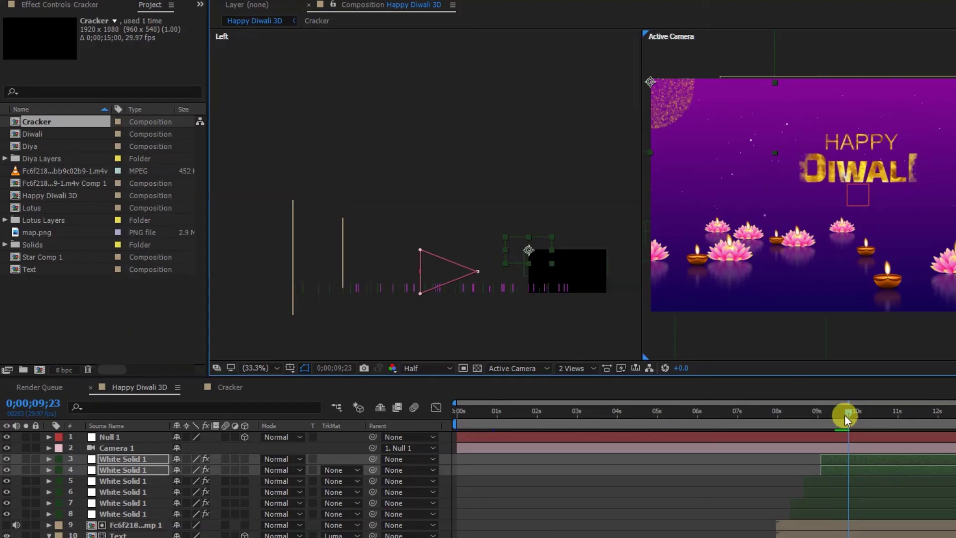
click(832, 411)
key(ctrl+d)
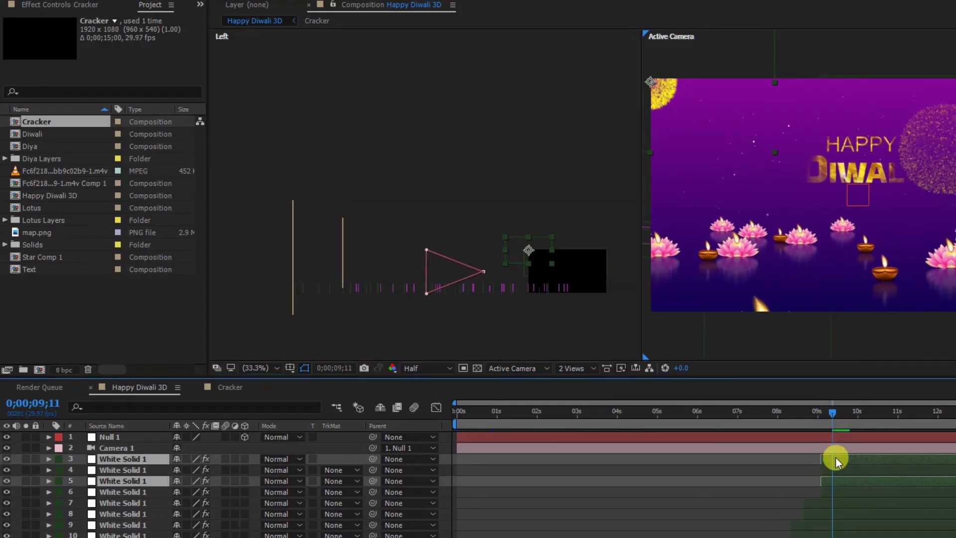
drag(150, 481, 132, 464)
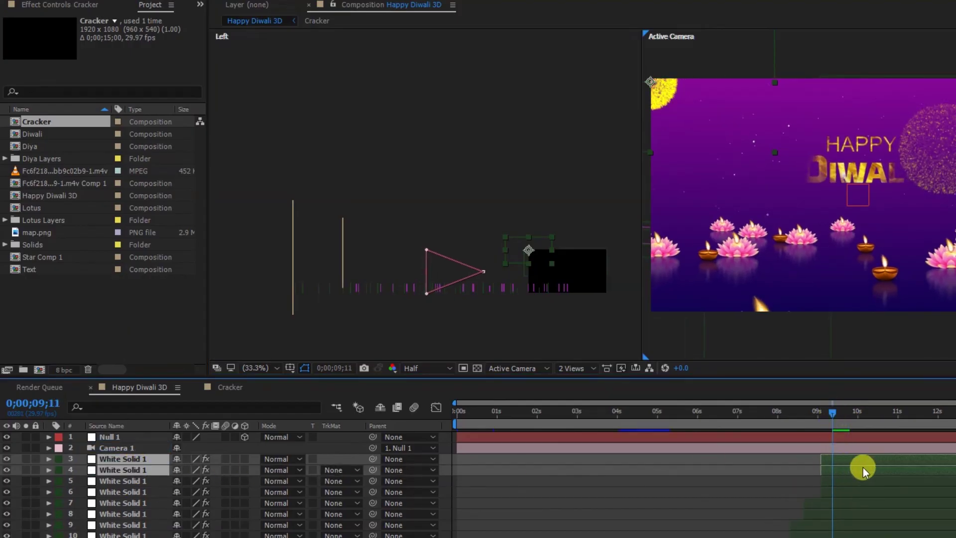
drag(862, 466, 872, 467)
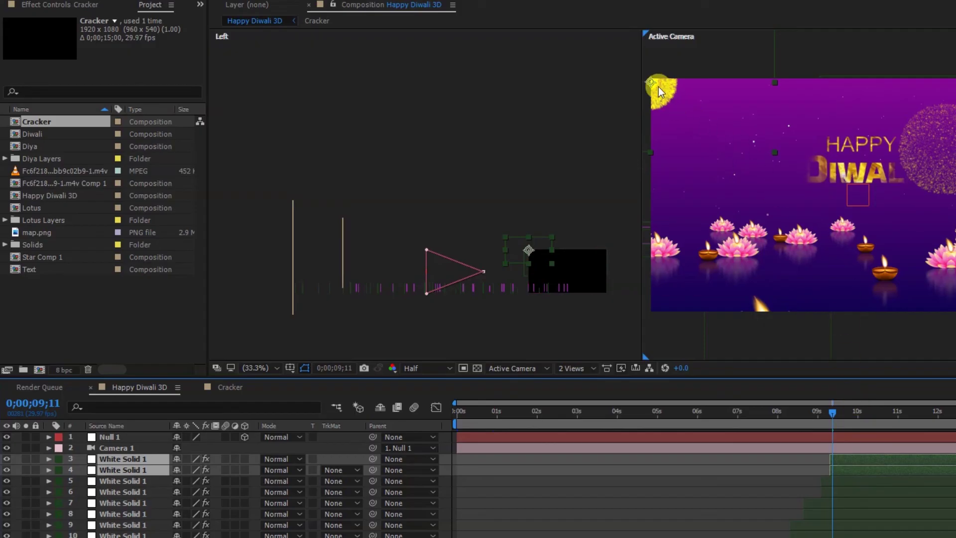